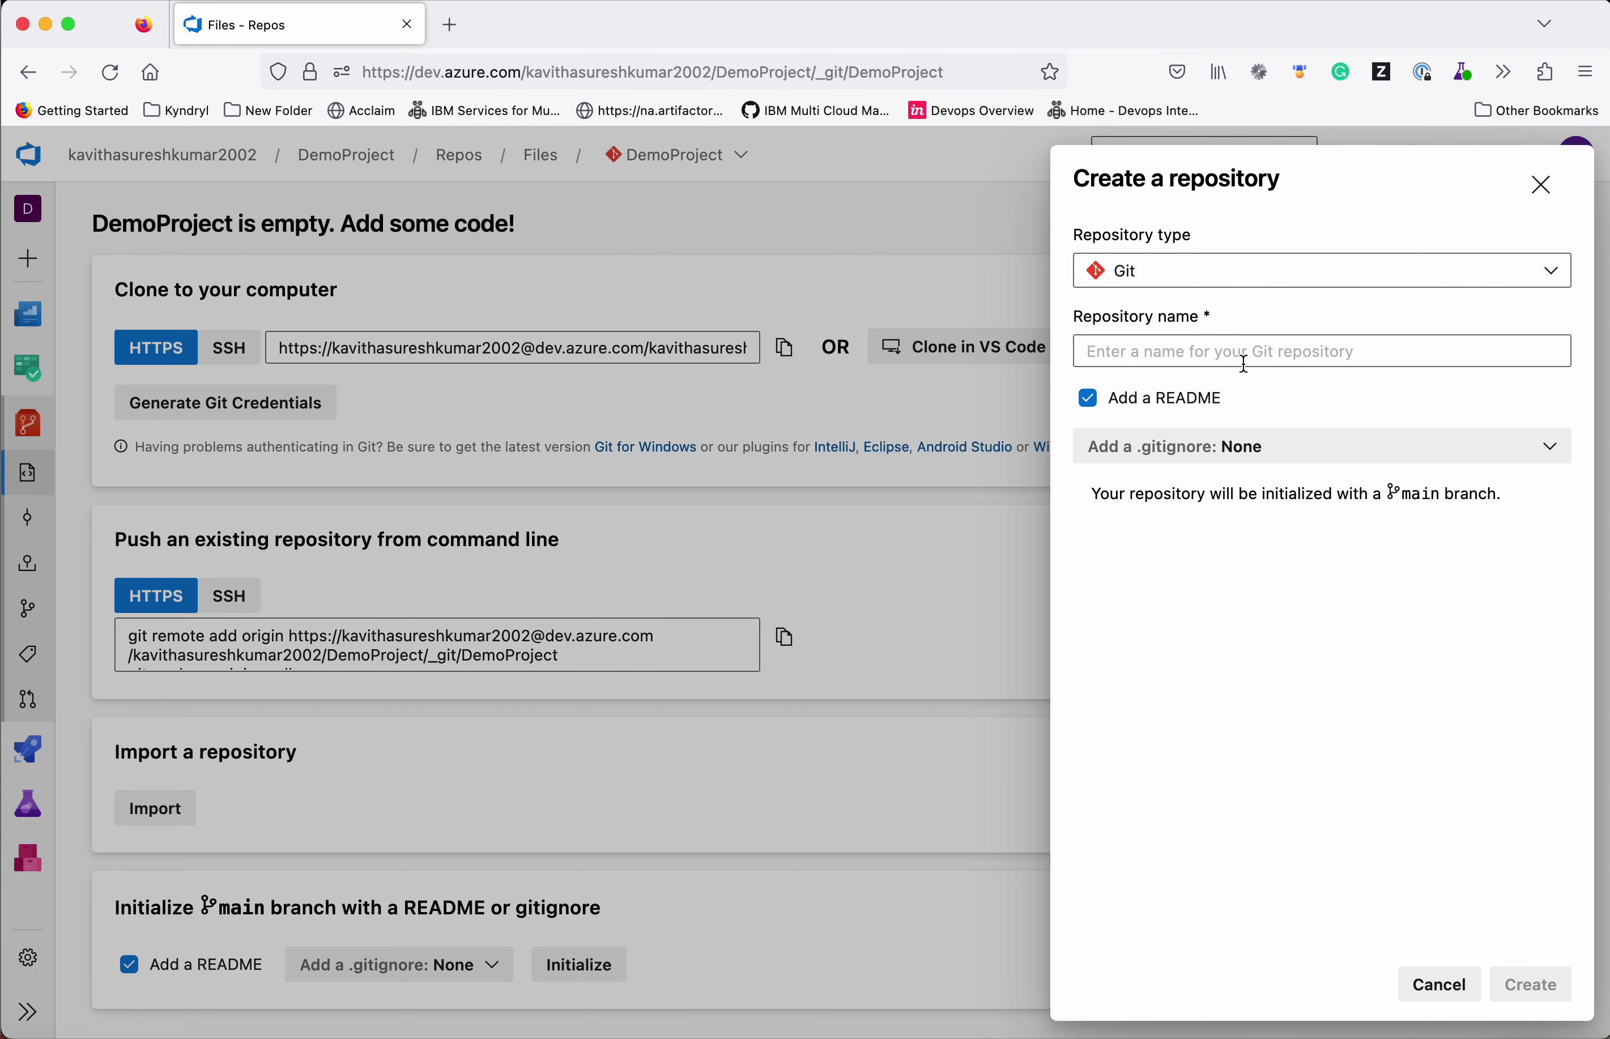
- Dismiss the new repository form without creating anything and copy DemoProject's HTTPS clone URL
left_click(1243, 353)
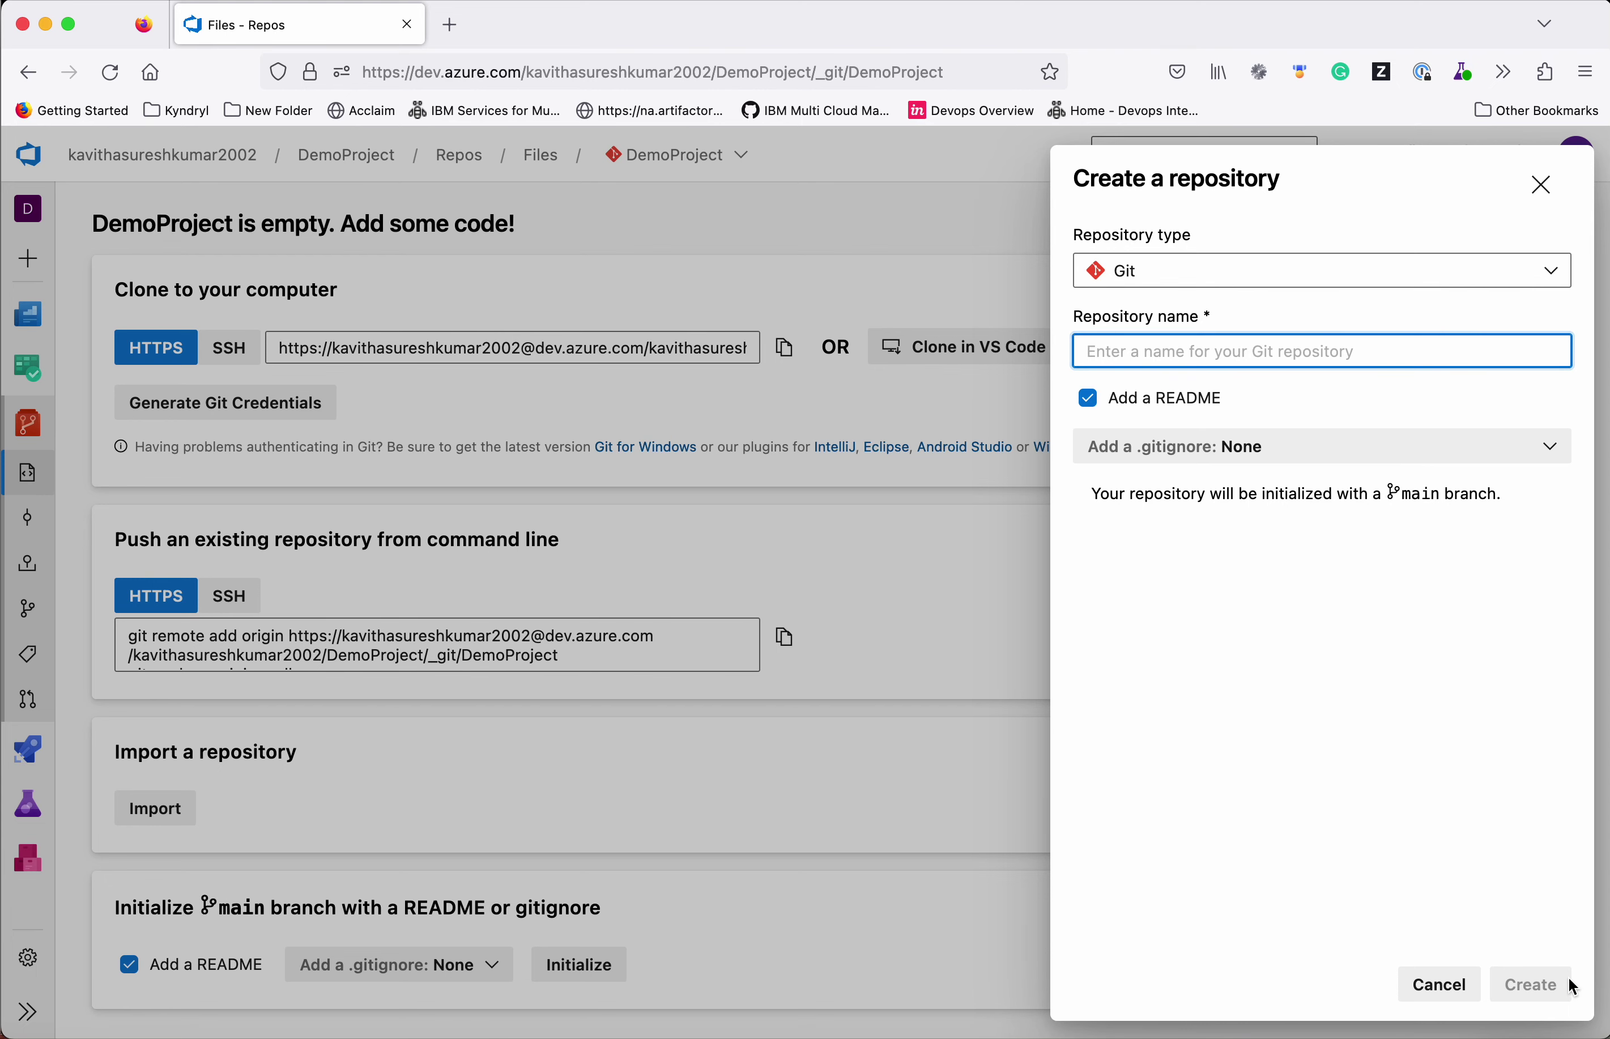
left_click(1540, 186)
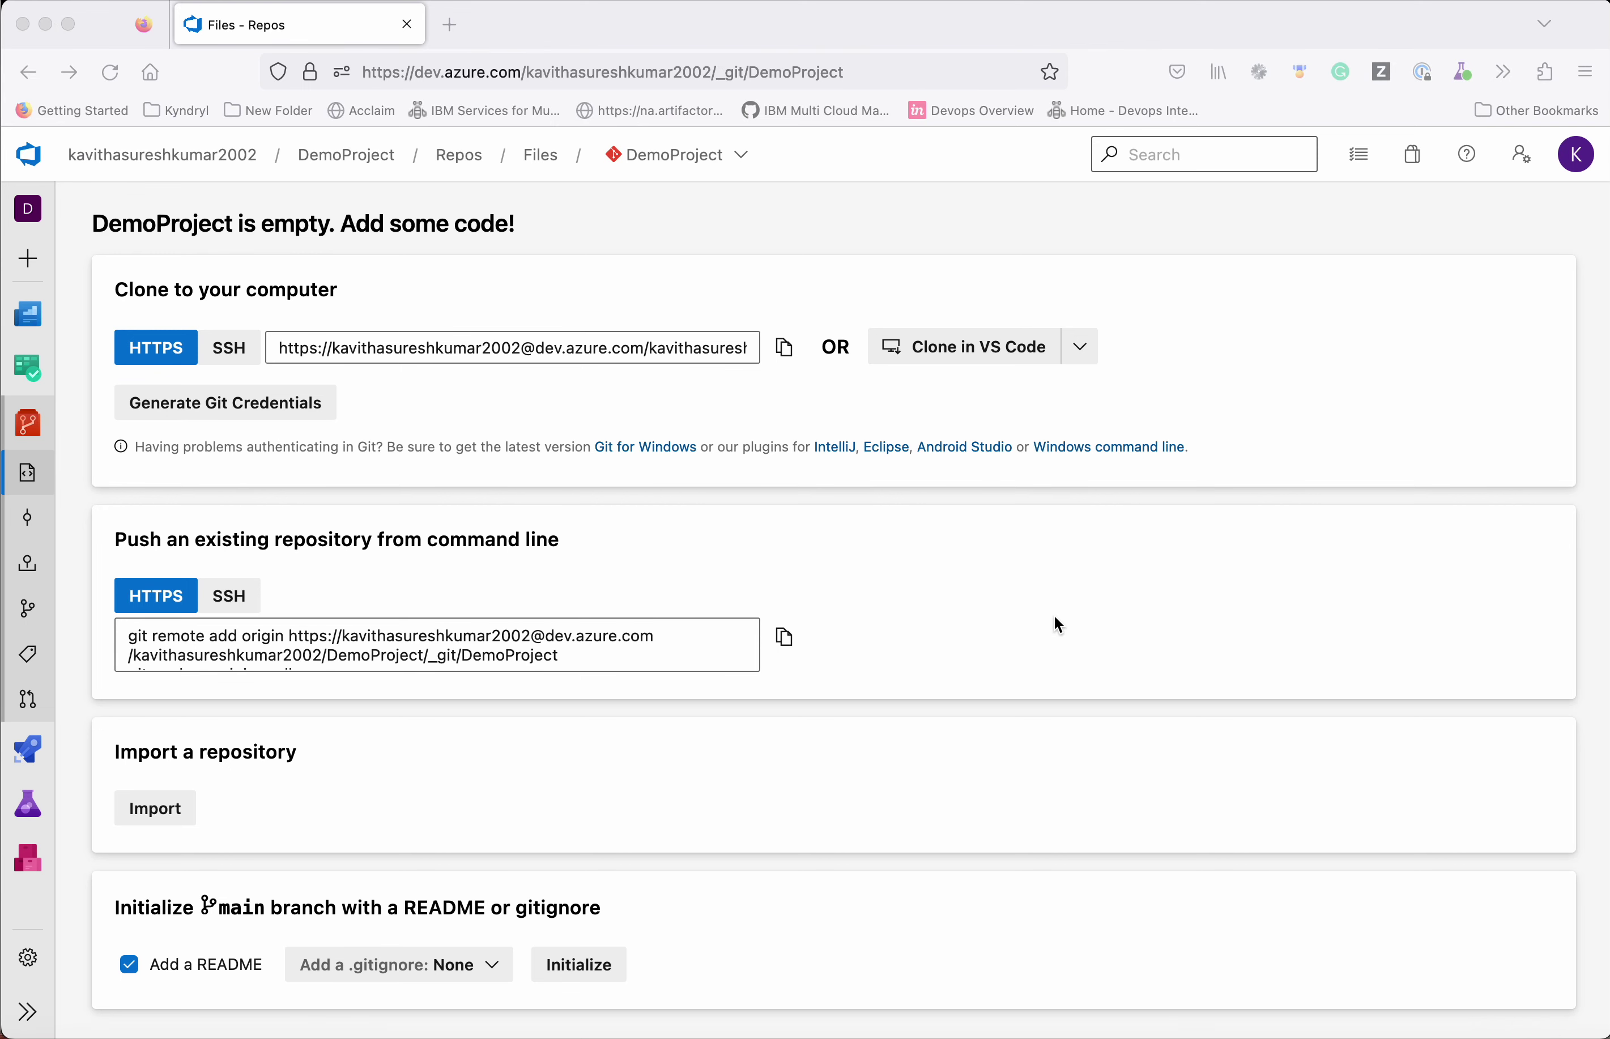
left_click(792, 357)
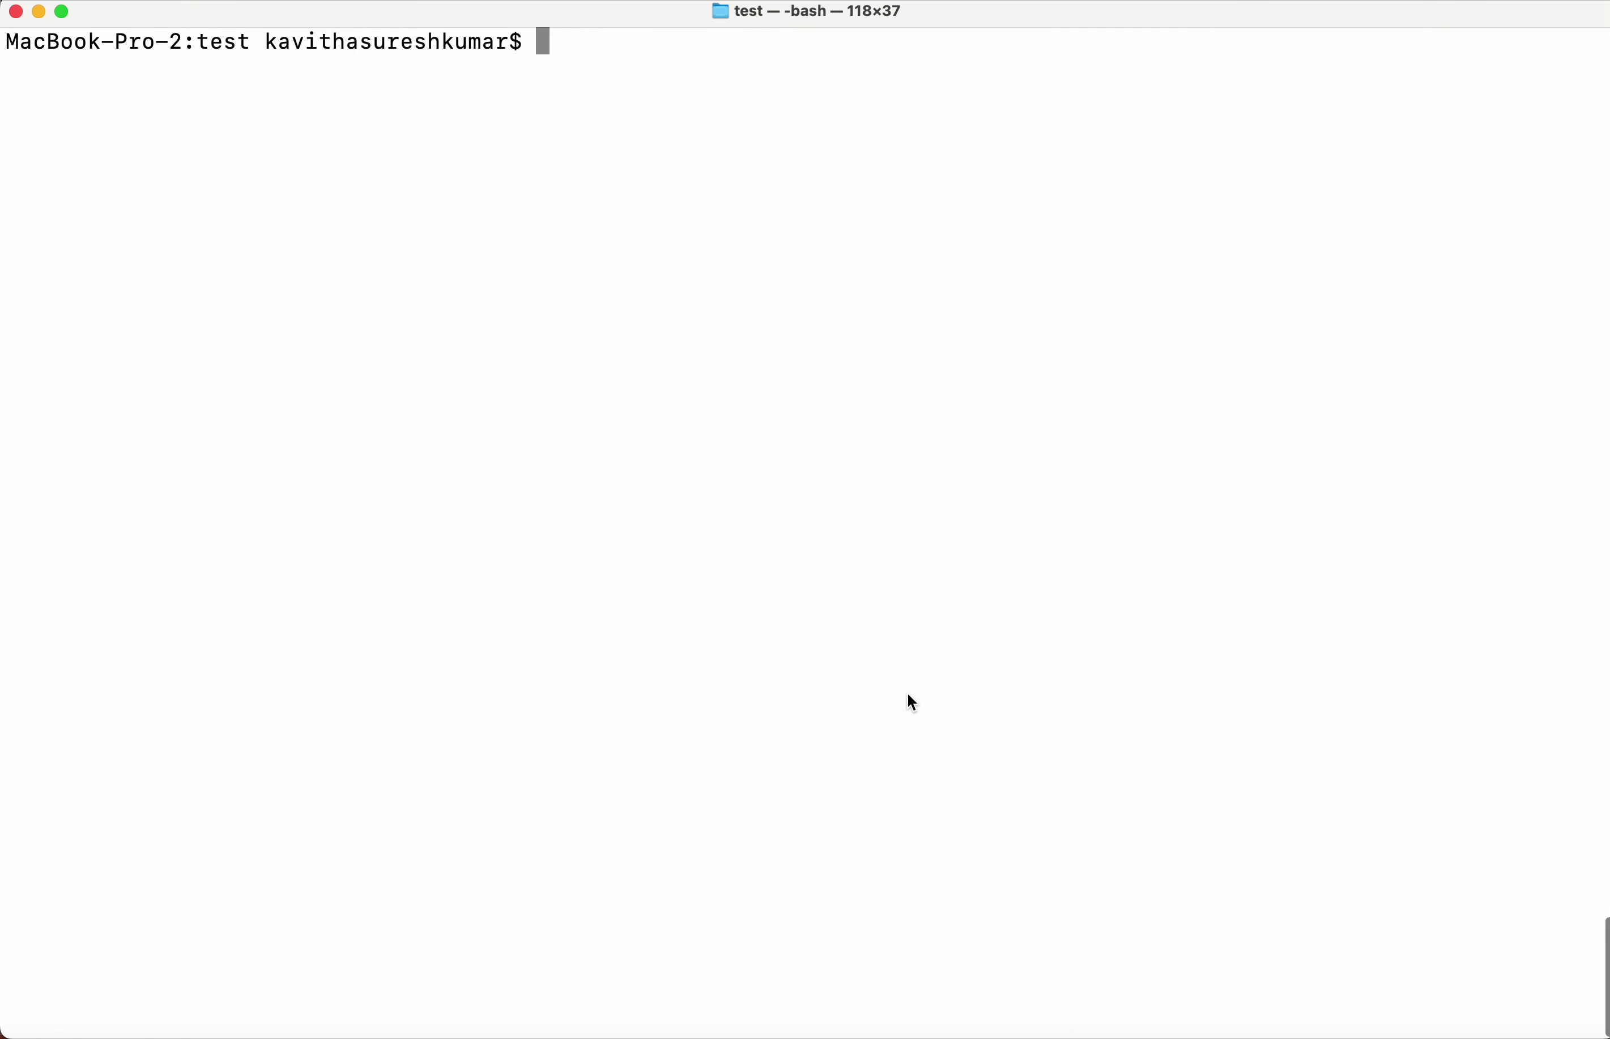
- Switch to Terminal and clone the DemoProject repository with git clone, using the copied URL
type("git clone")
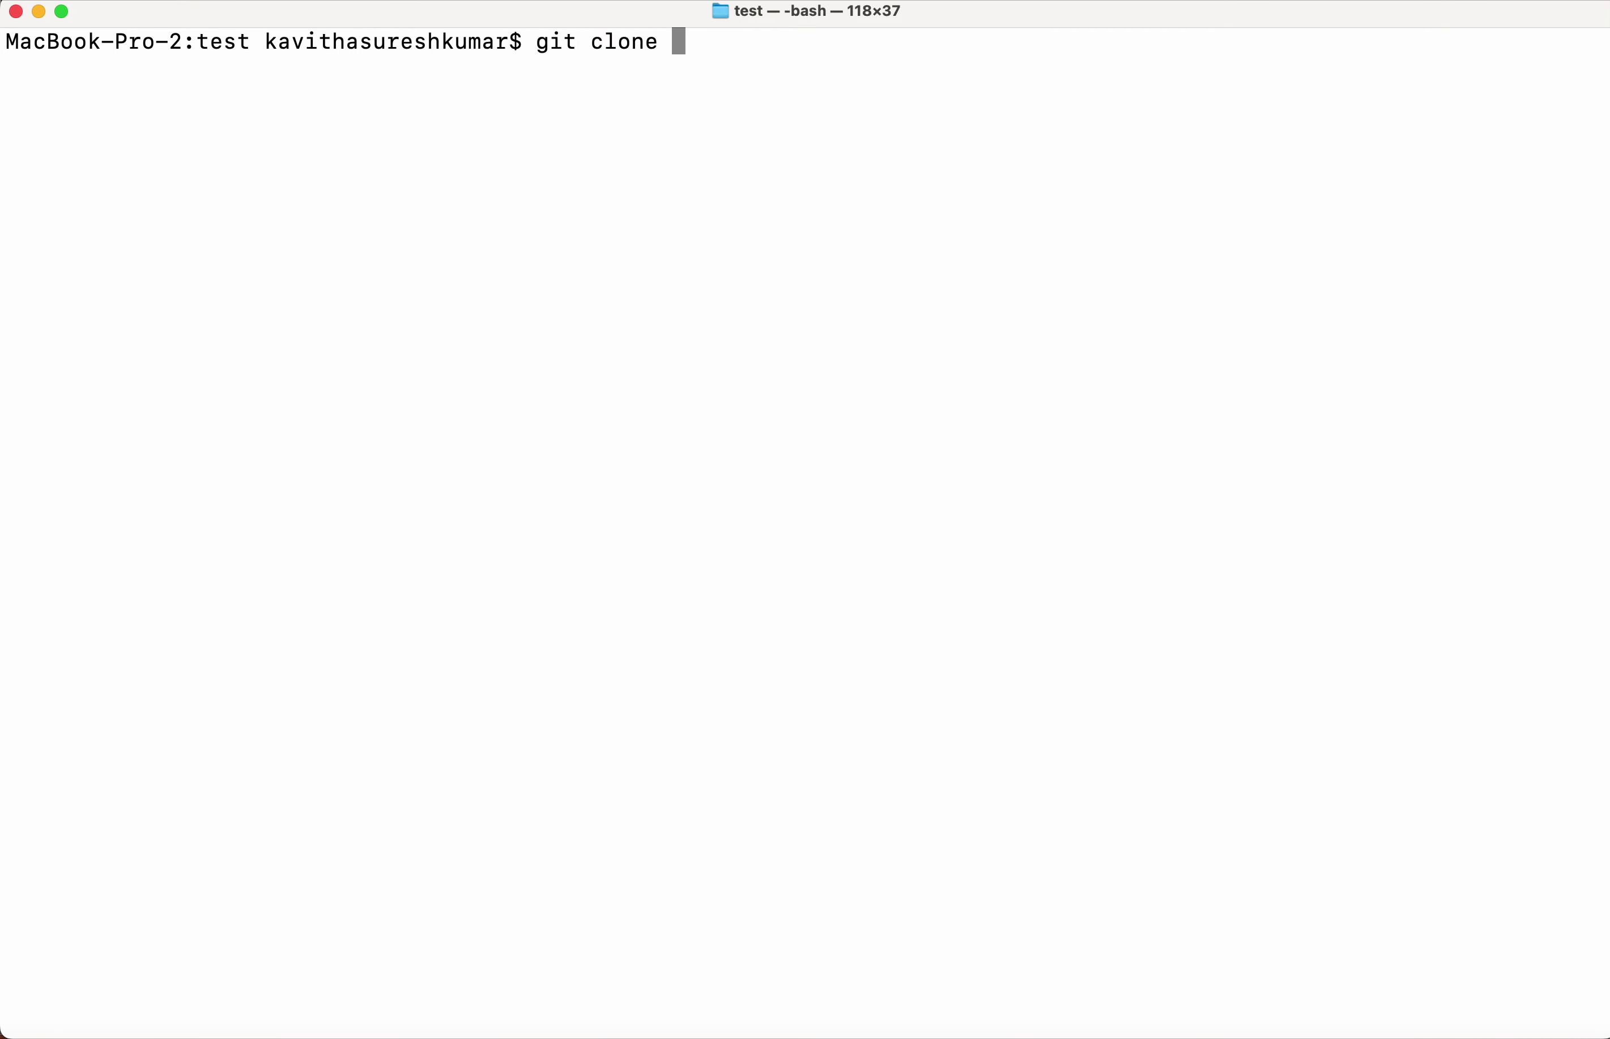
key("super+v")
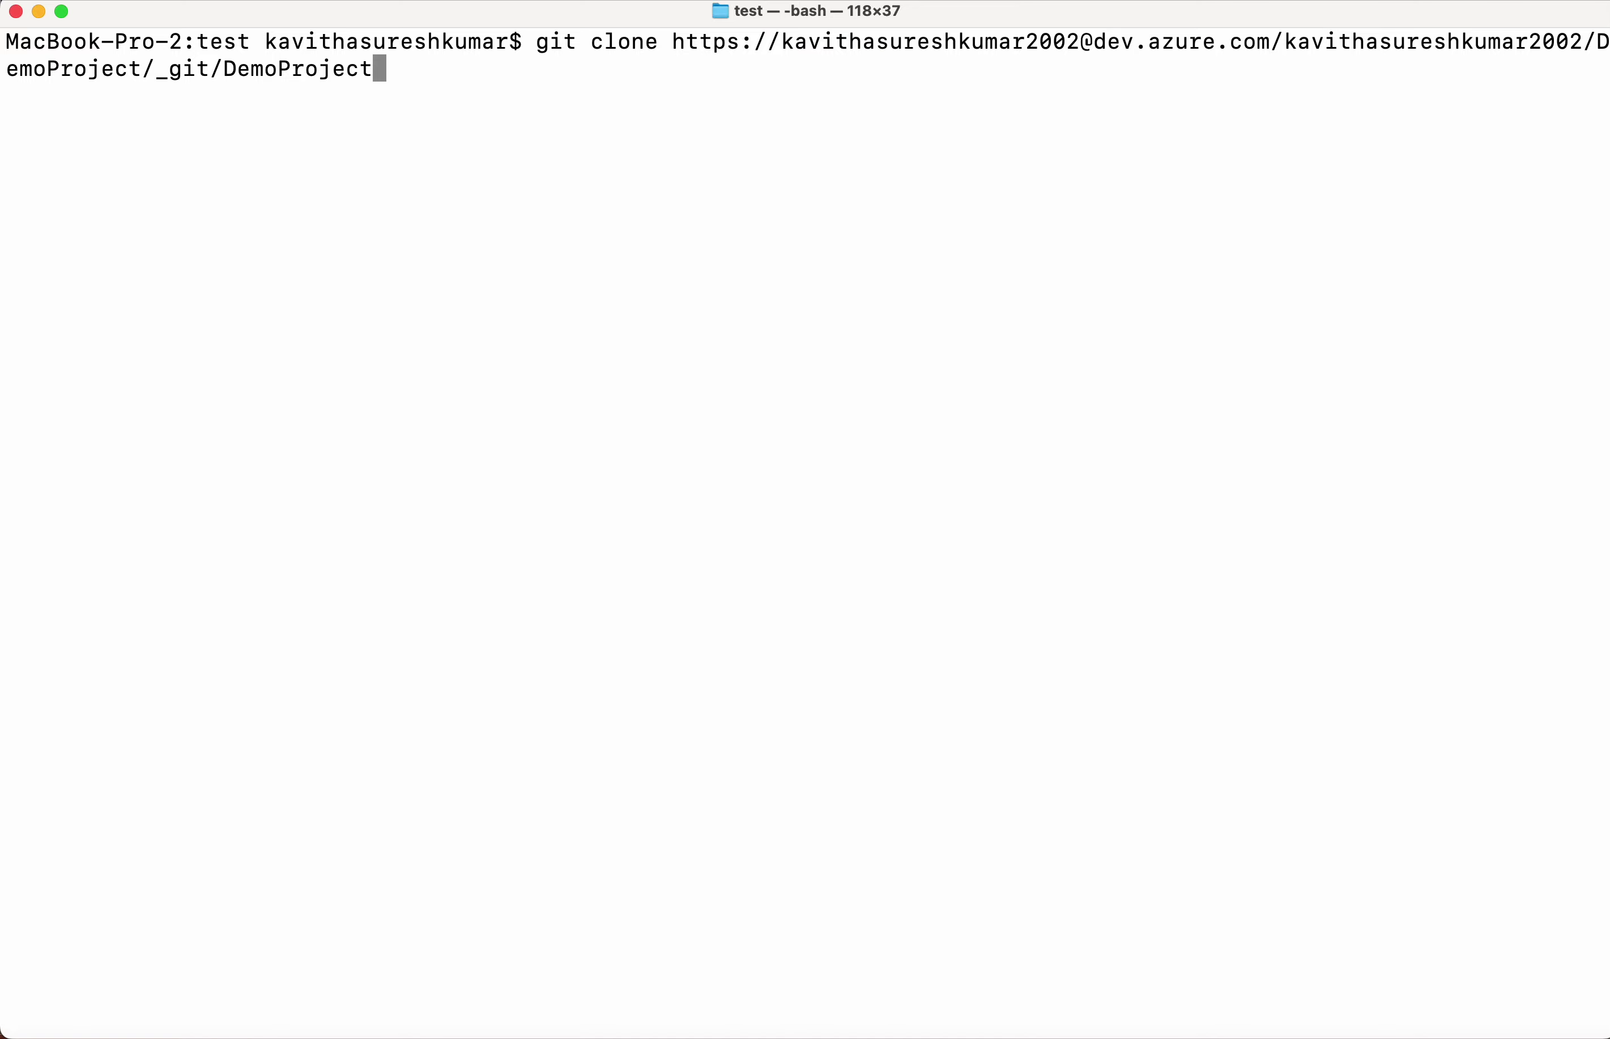
key("Return")
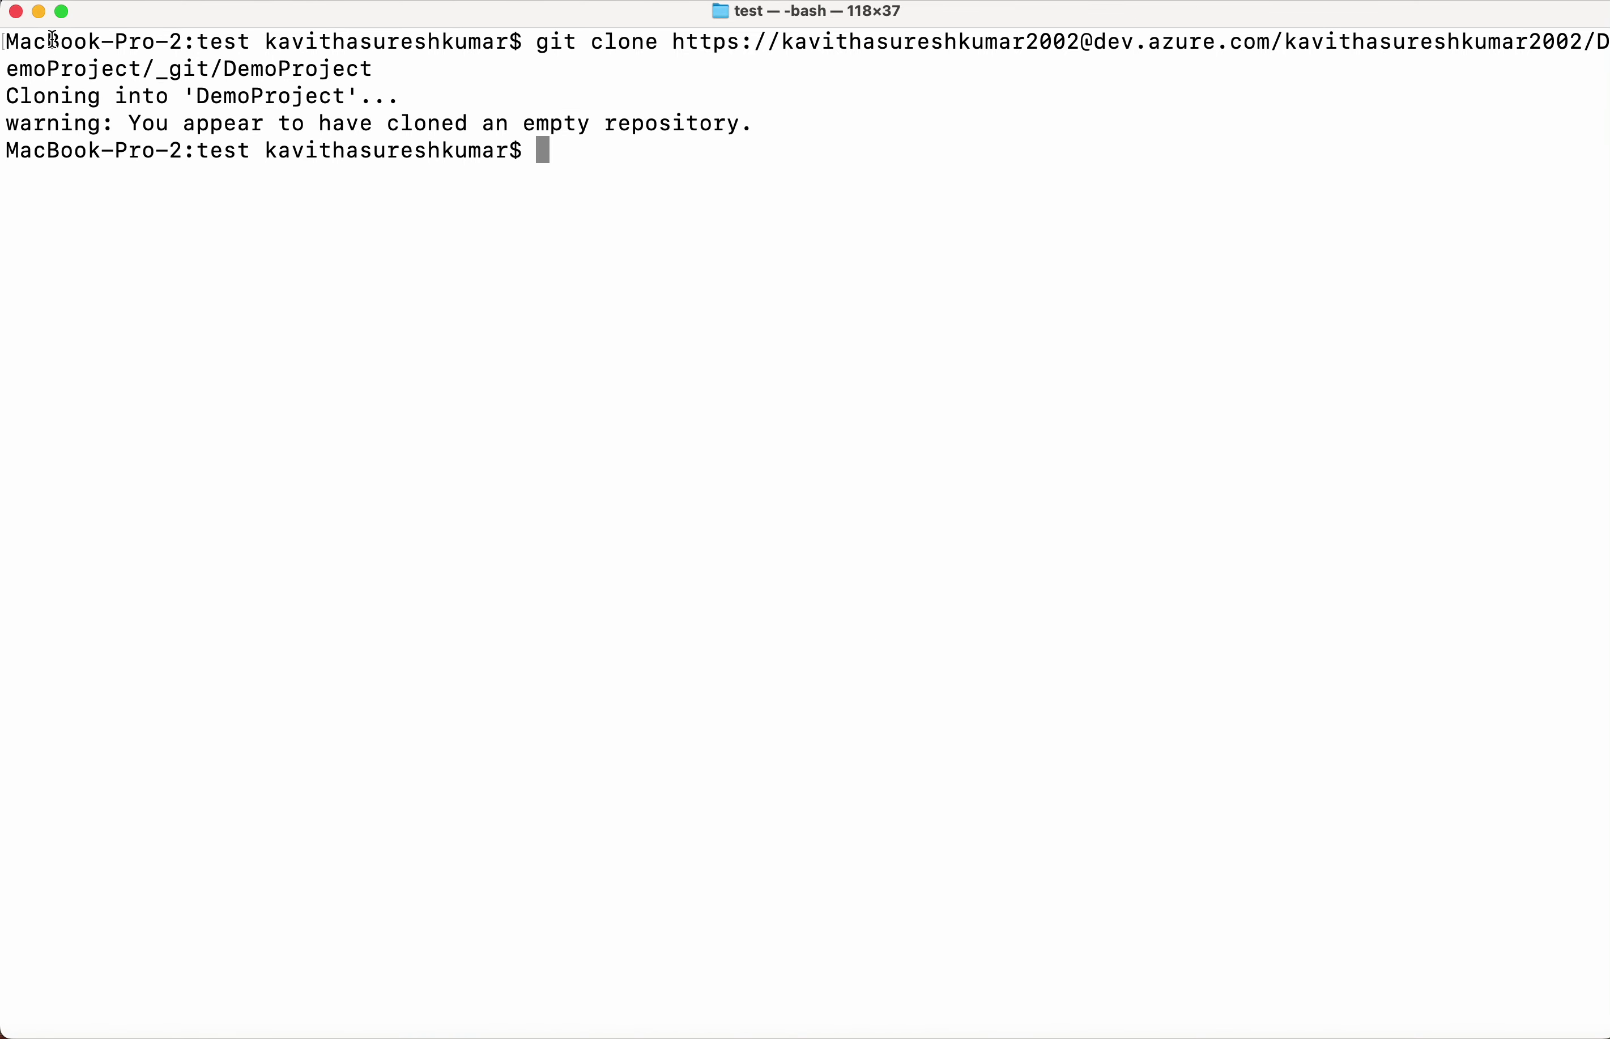
- Change into the cloned DemoProject directory and use echo to create demo.txt containing "Hello World"
left_click(39, 12)
type("cd De")
key("Tab")
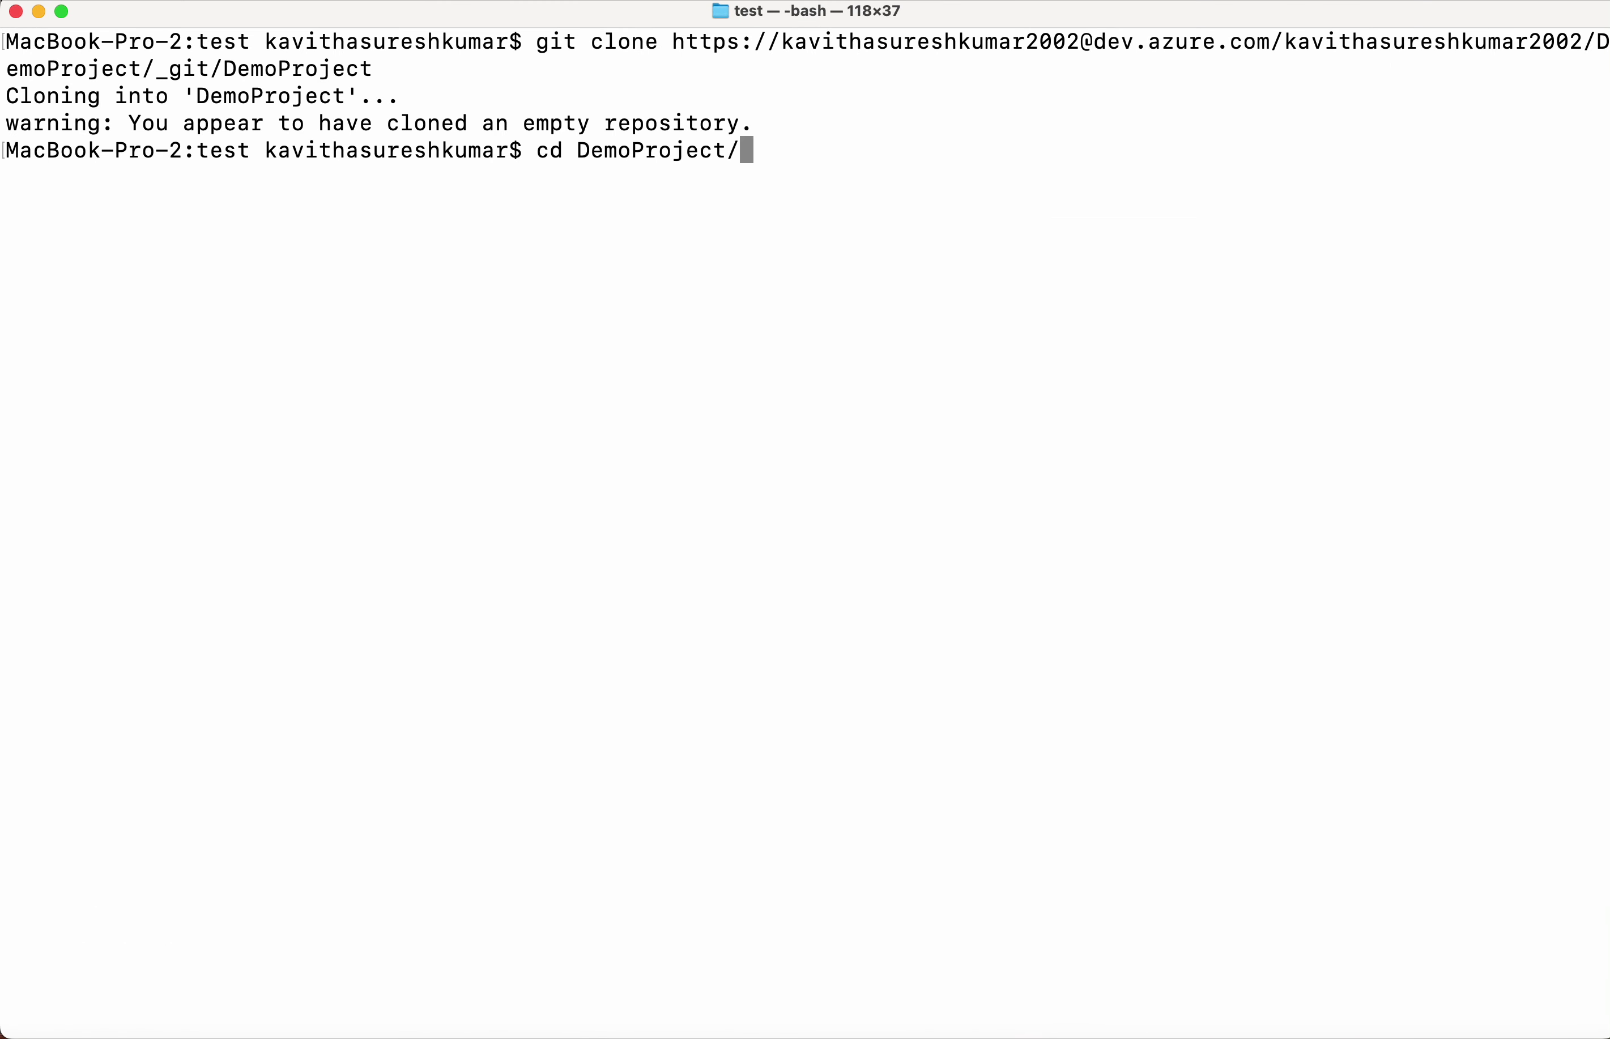
key("Return")
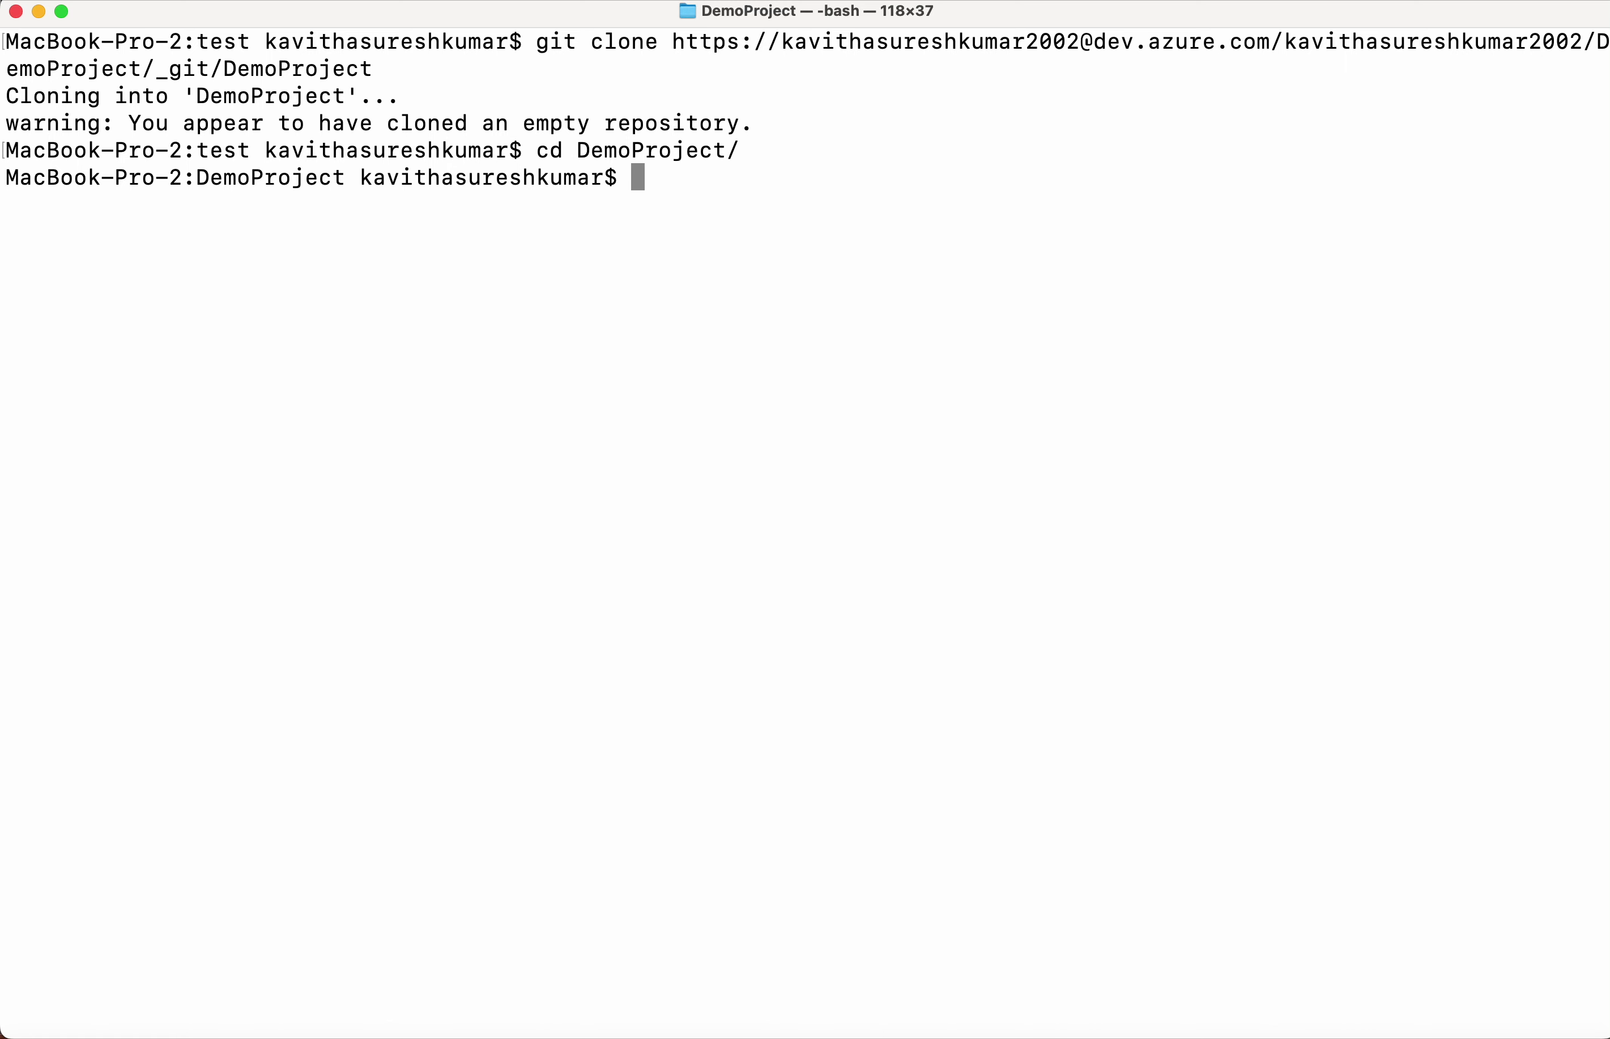
type("echo \"Hello Wo")
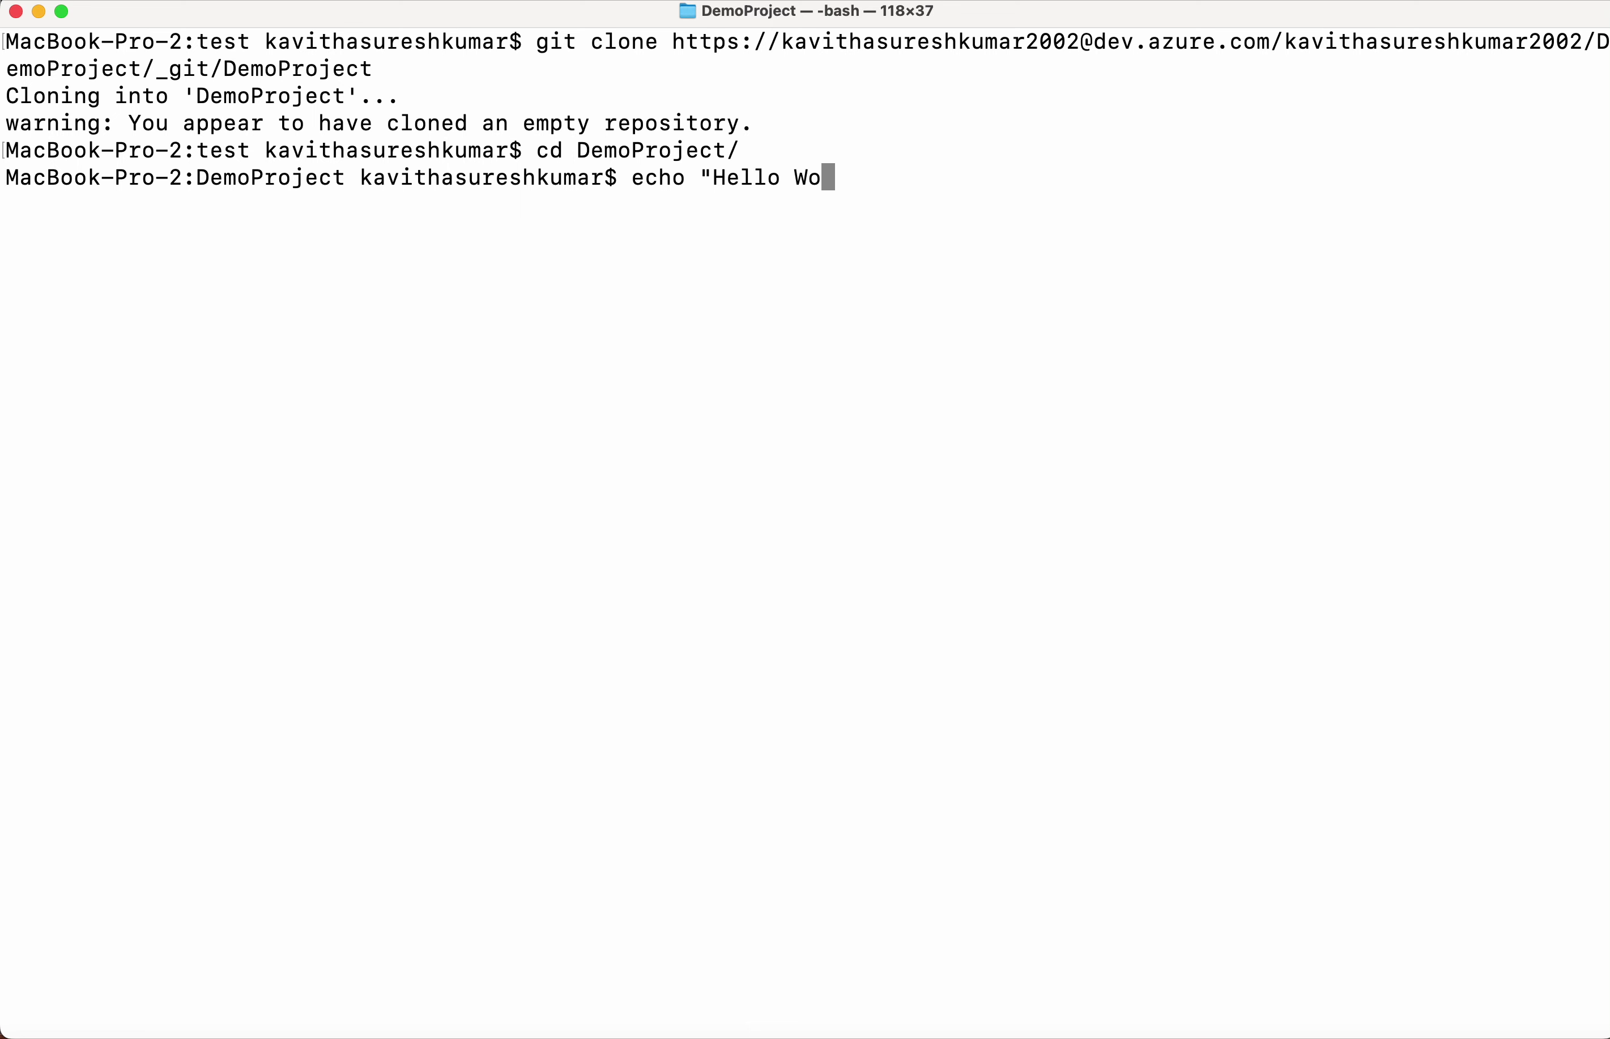
type("rld\" > demo.txt")
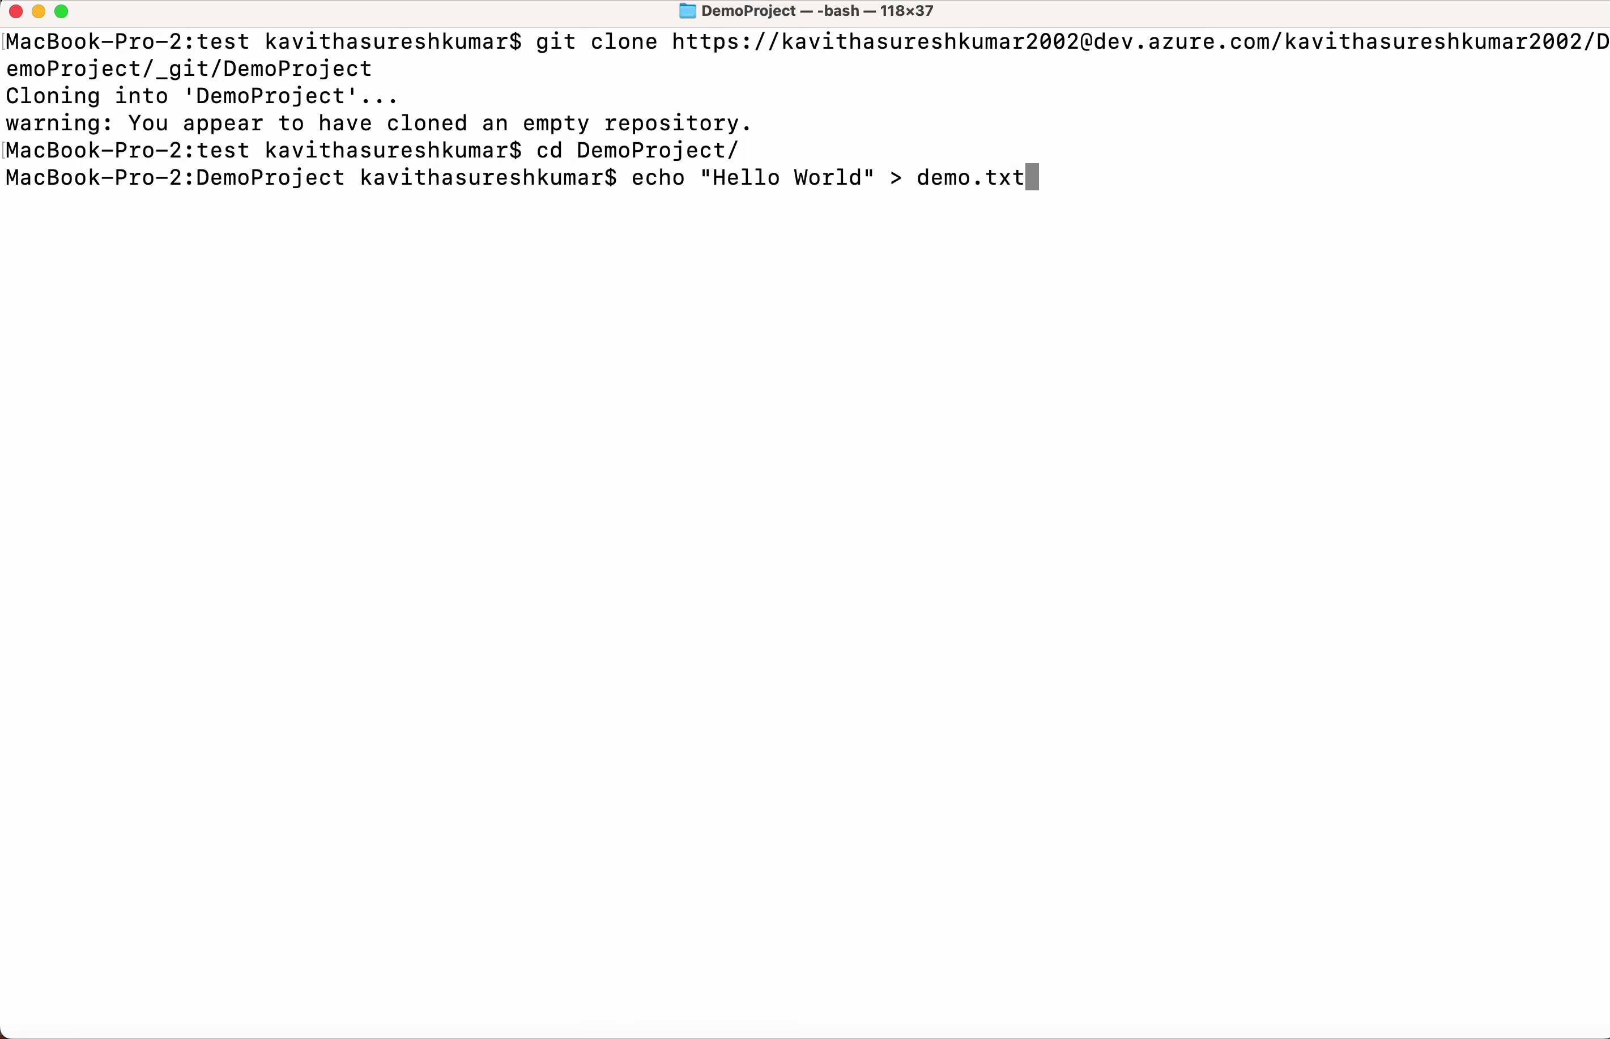
key("Return")
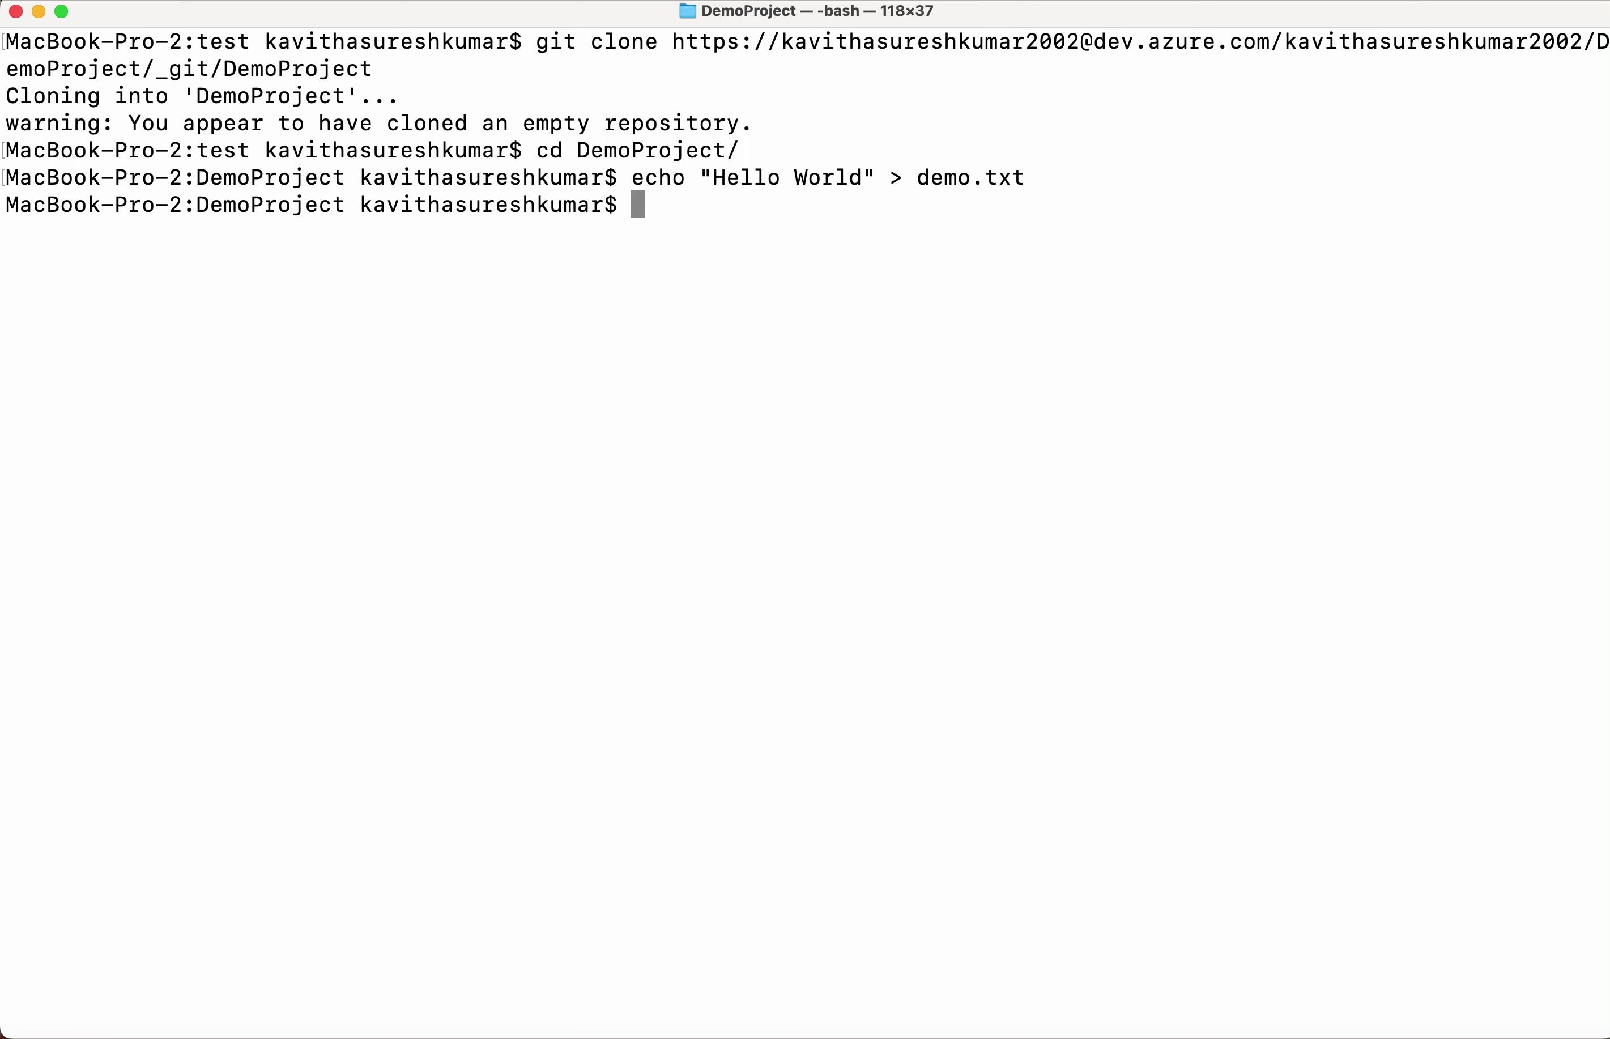
- Stage all changes with git add ., running git status before and after staging
type("git status")
key("Return")
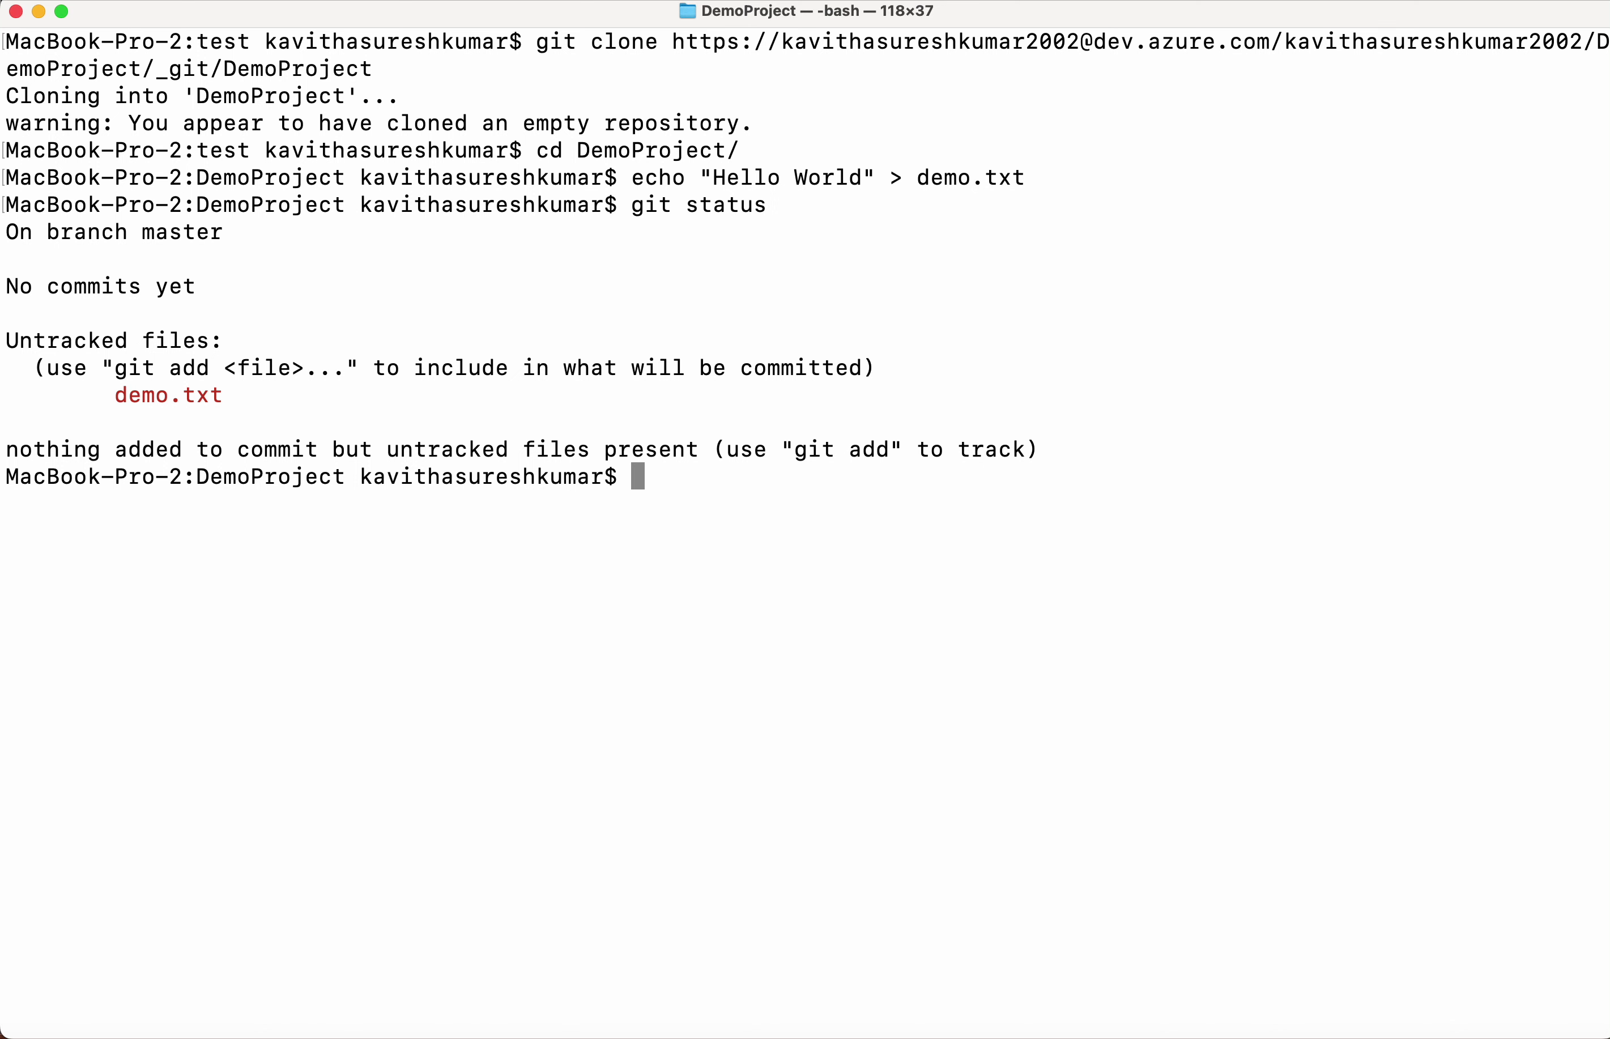
type("git add .")
key("Return")
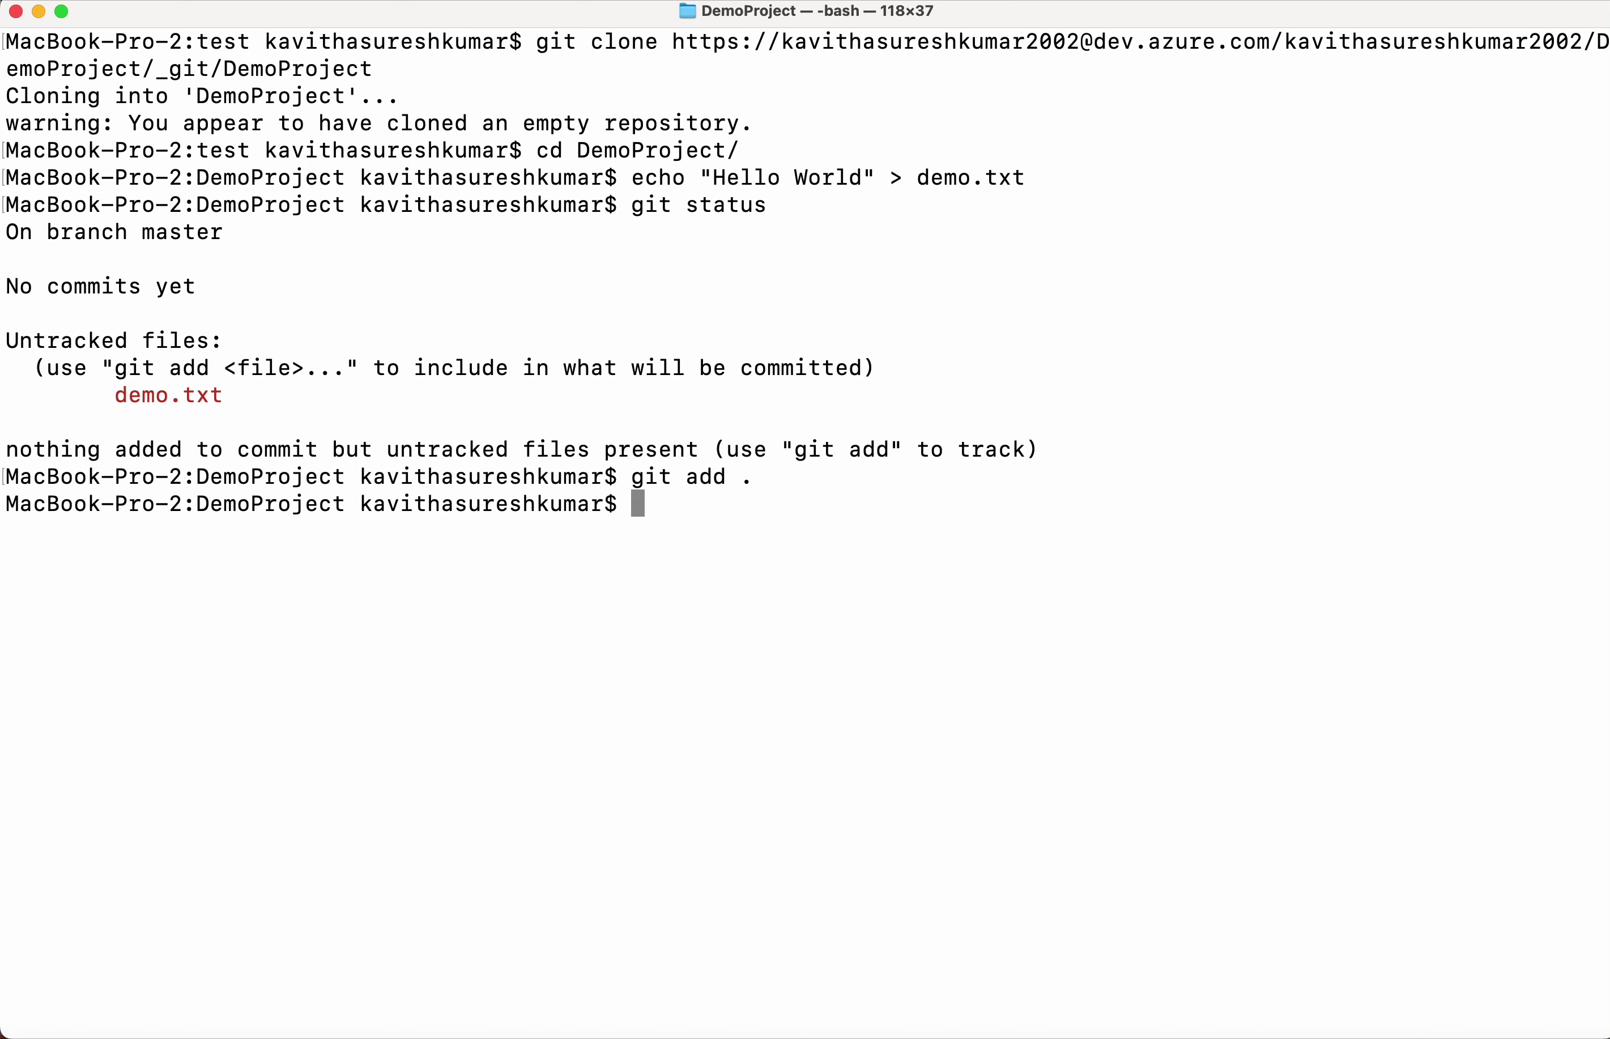
key("Up")
key("Up")
key("Return")
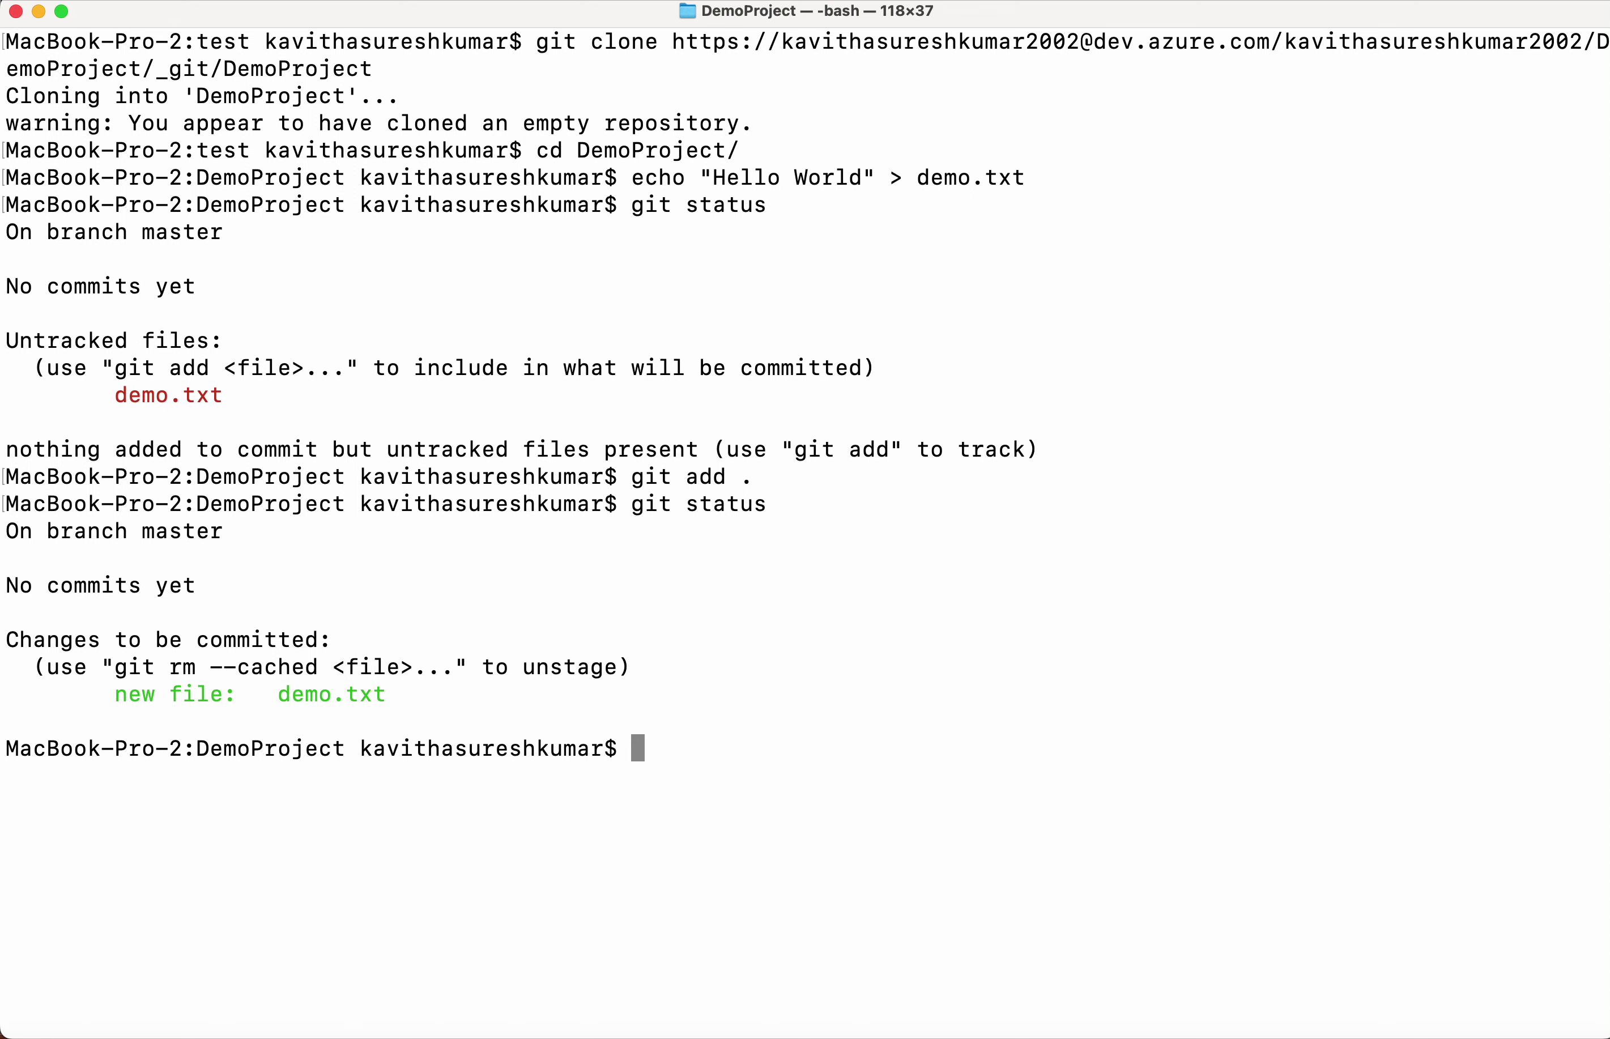
- Commit the staged file with the message "First file added" and push the commit with git push
type("git commit -m ")
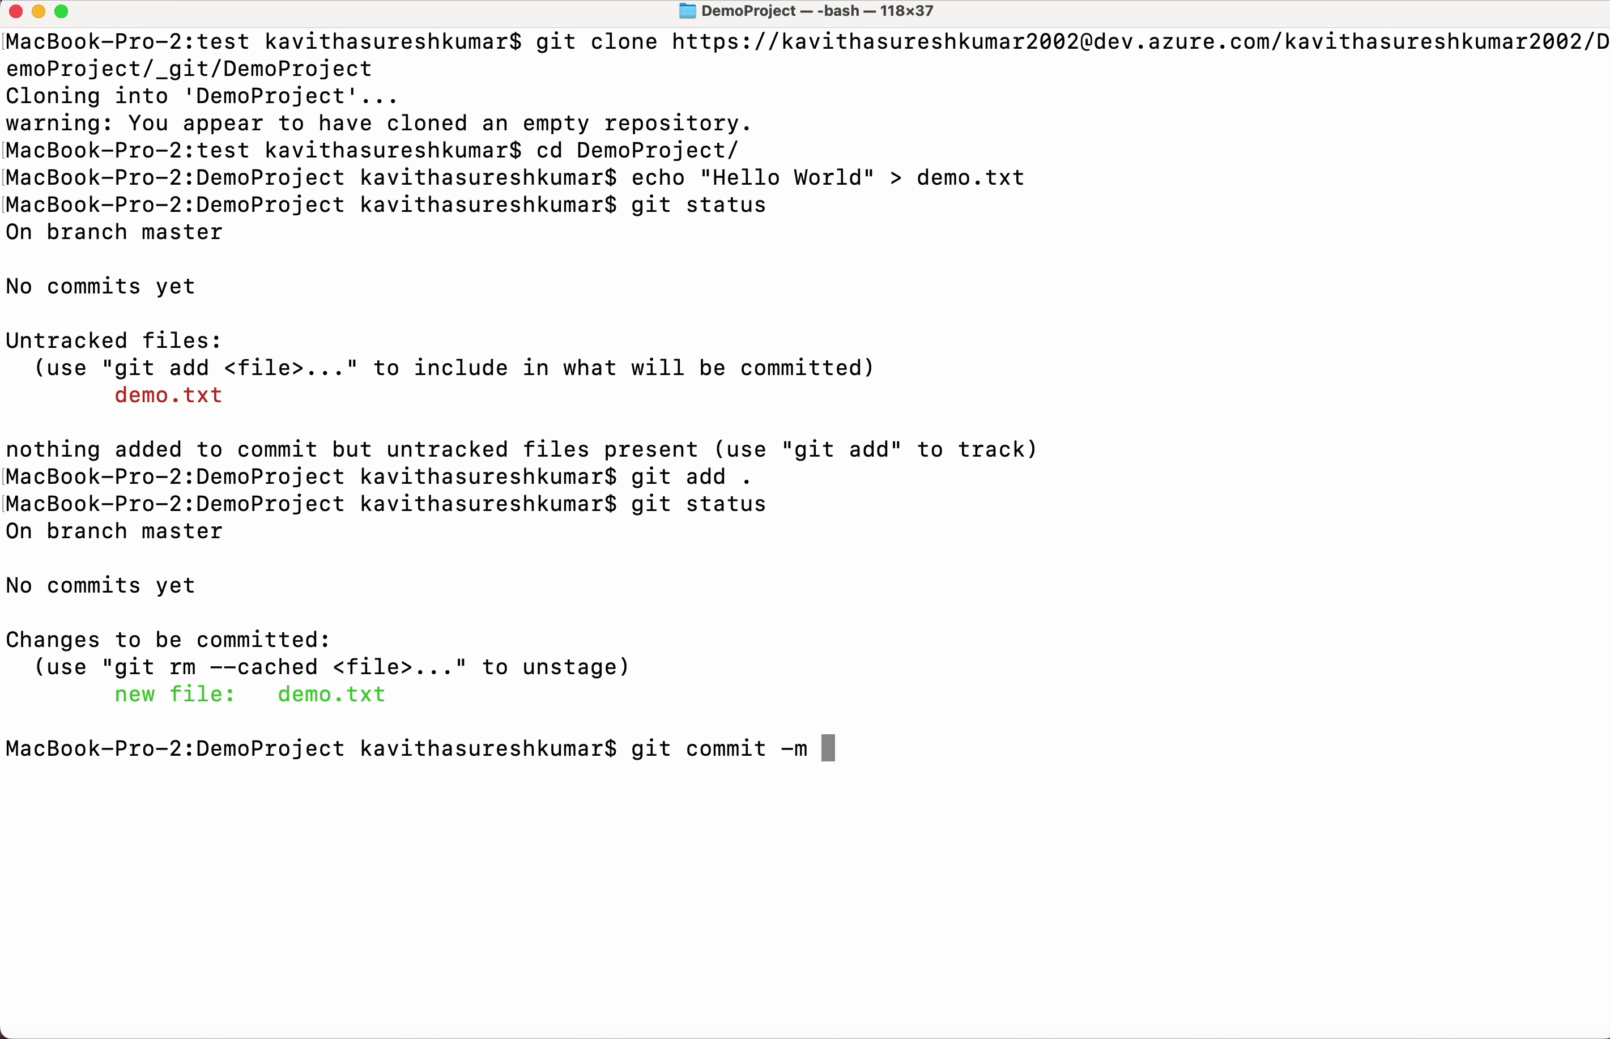
type("\"First file added")
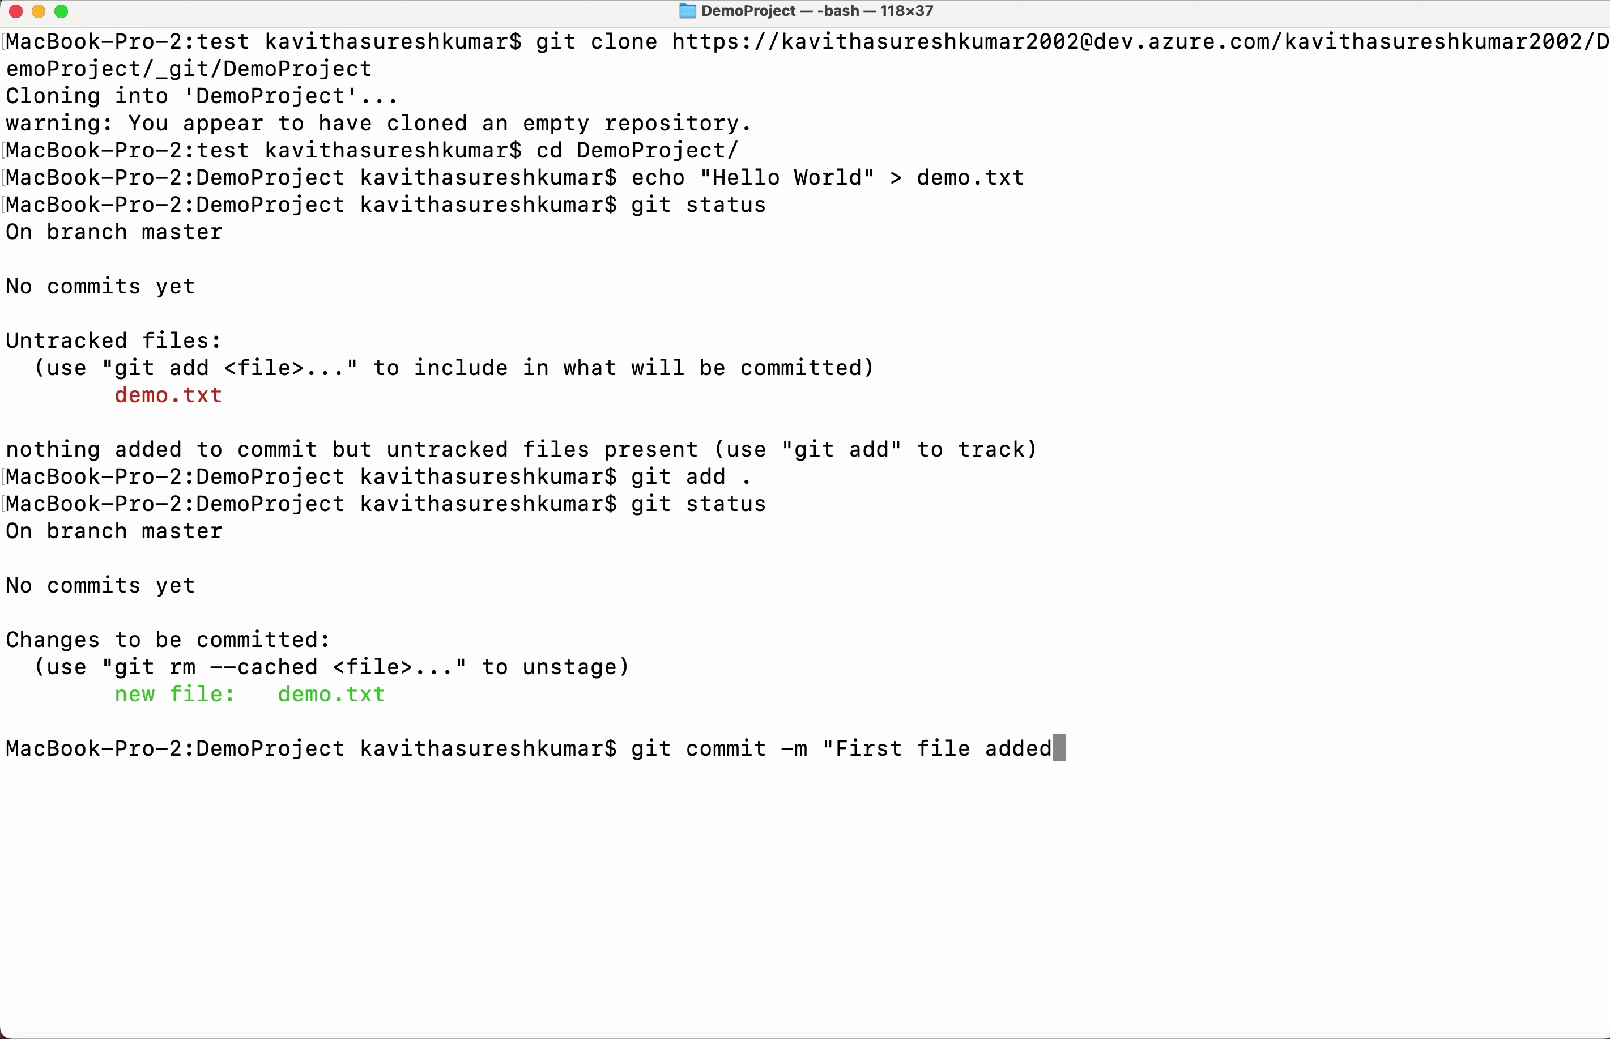
type("\"")
key("Return")
type("git push")
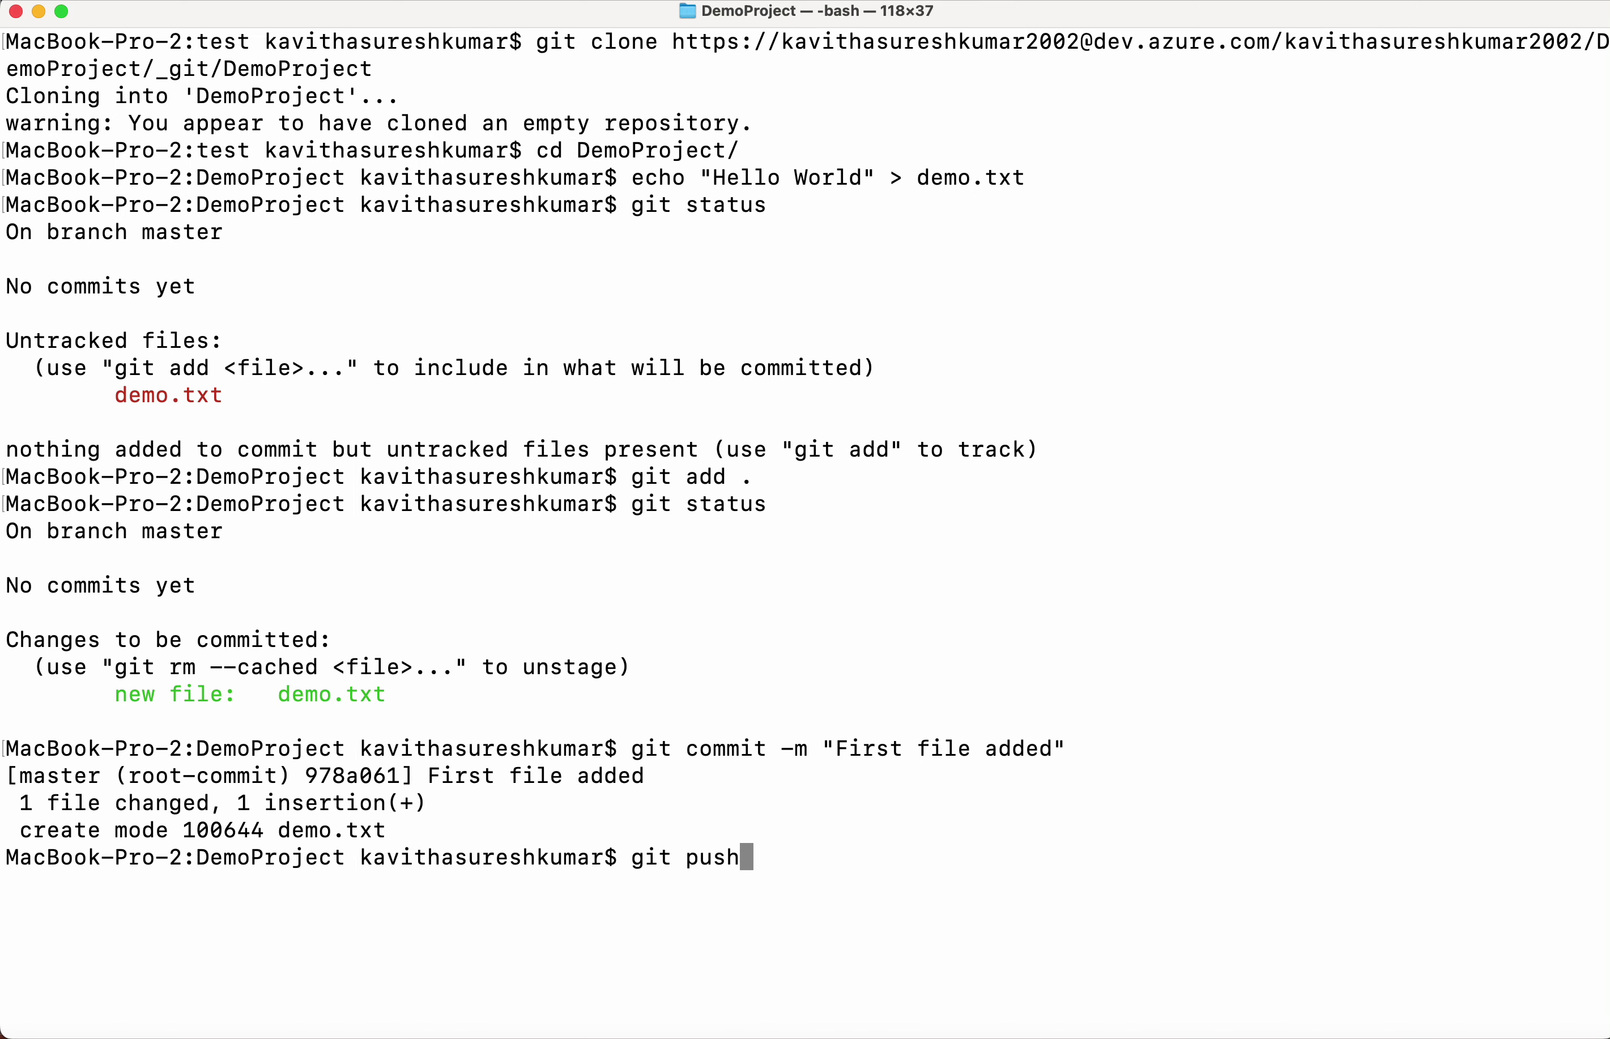
key("Return")
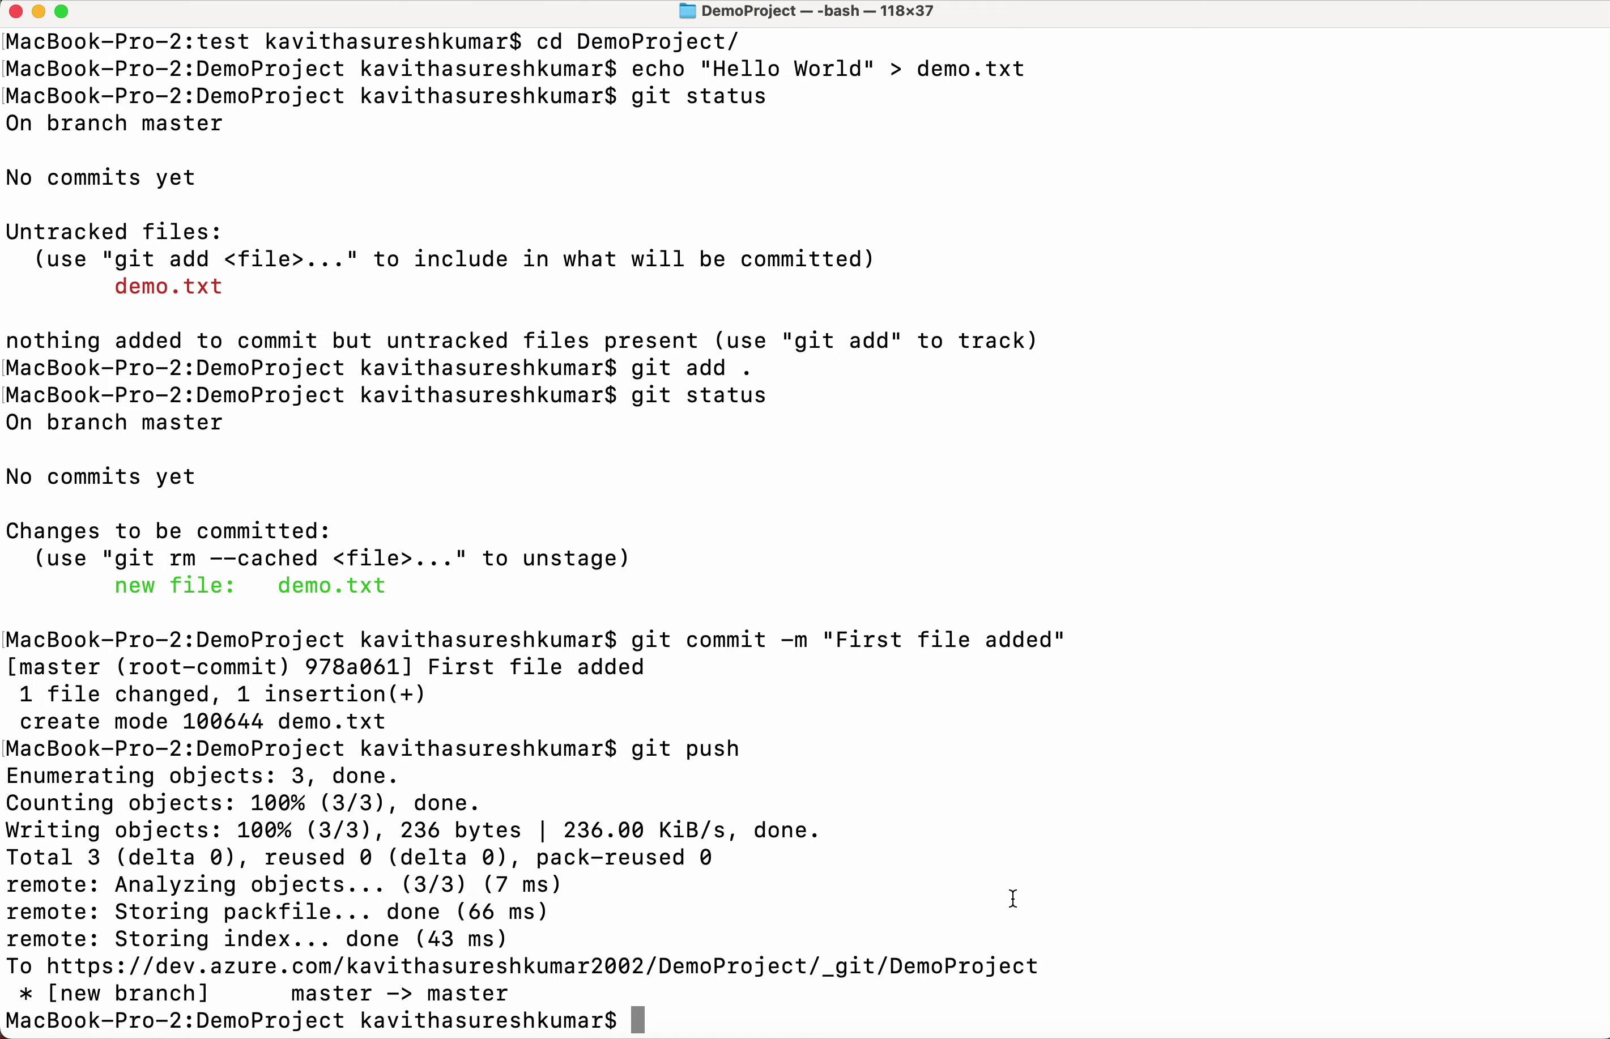
- Switch to Azure DevOps in the browser, reload the repository's files and inspect the contents and history of demo.txt
left_click(39, 11)
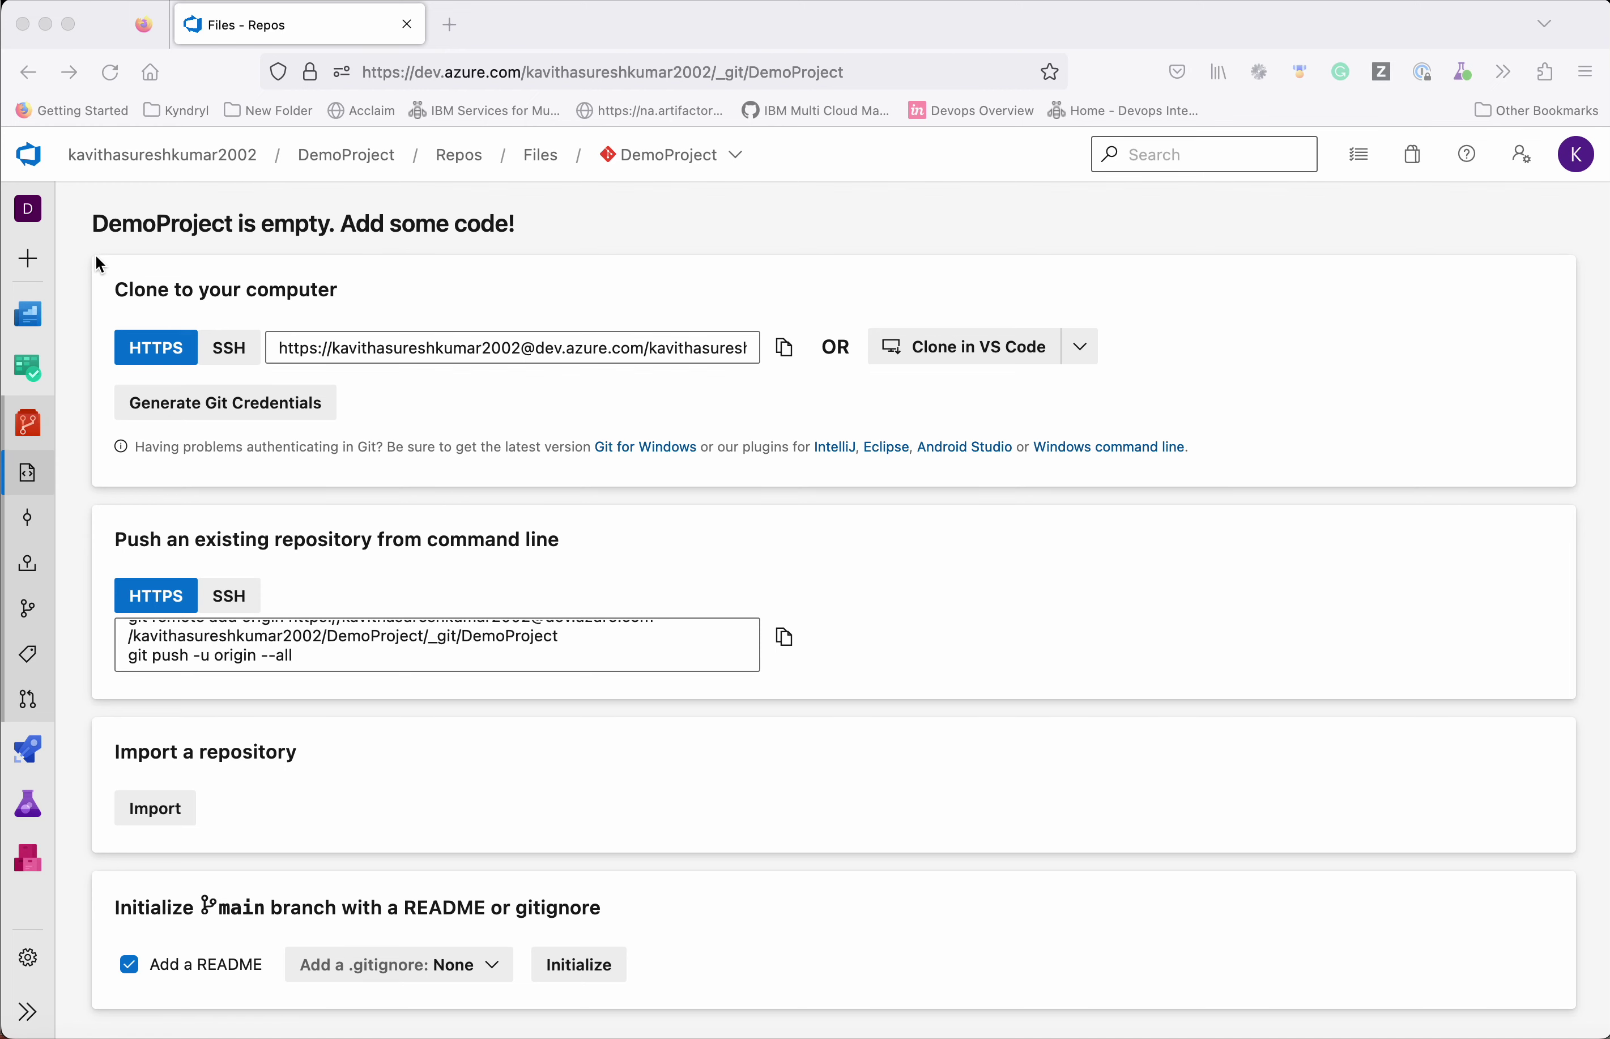
left_click(32, 482)
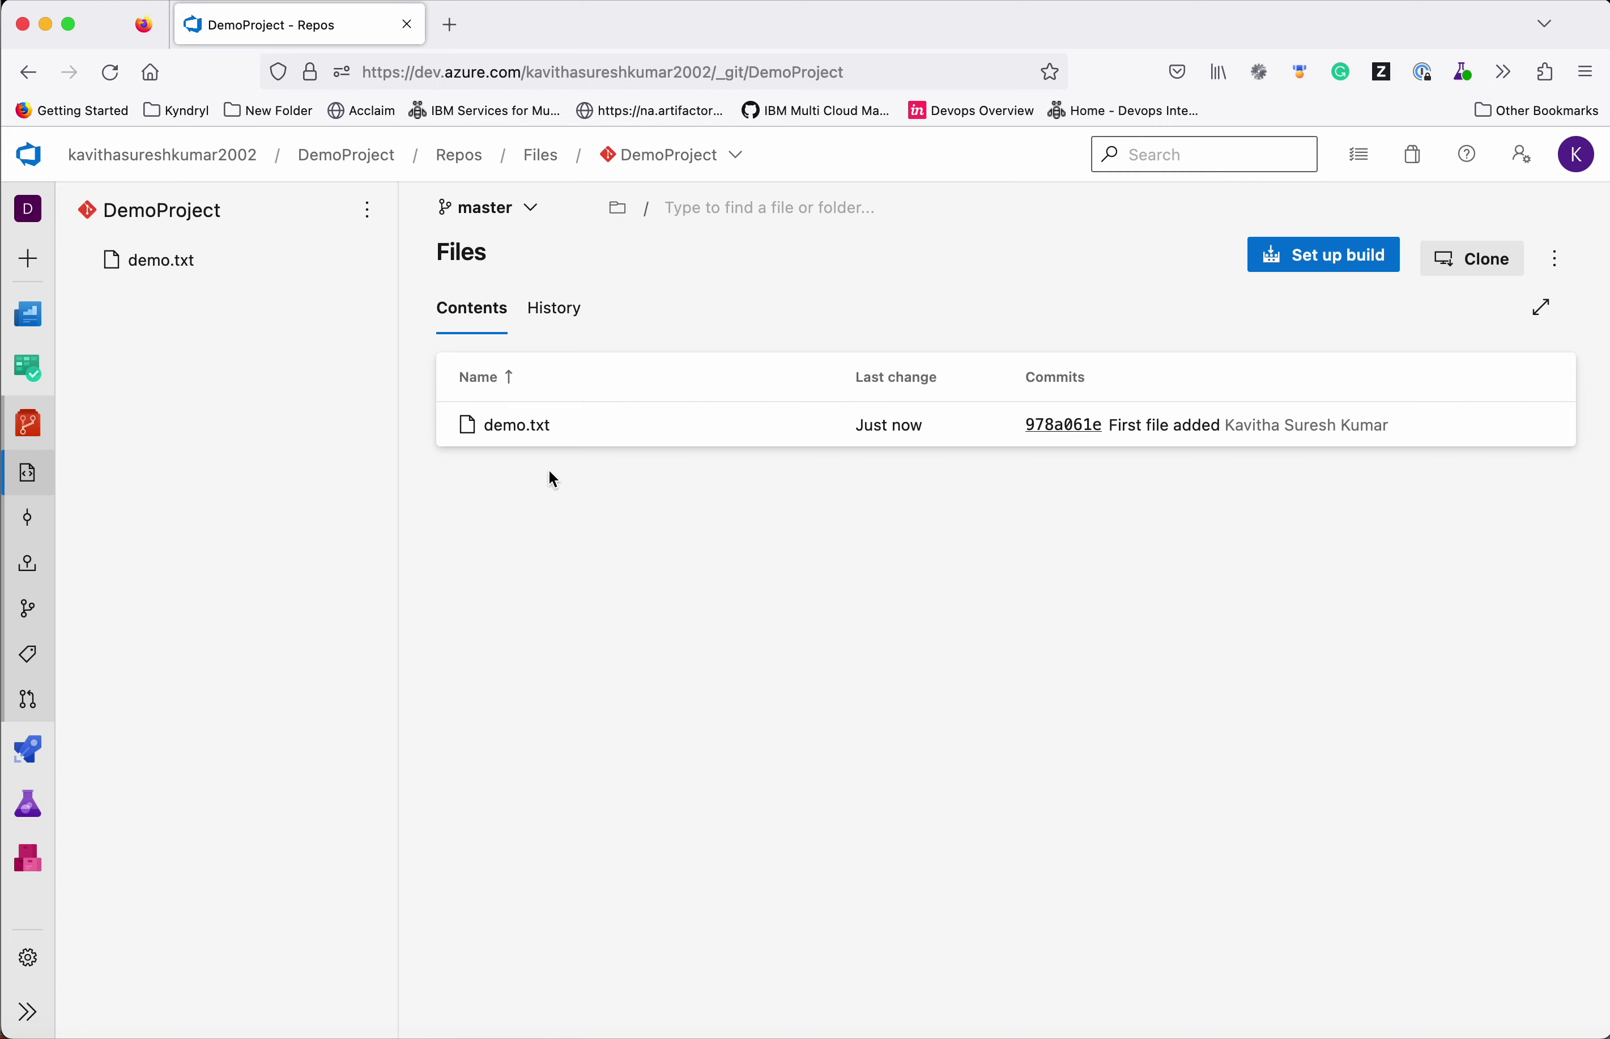
left_click(538, 426)
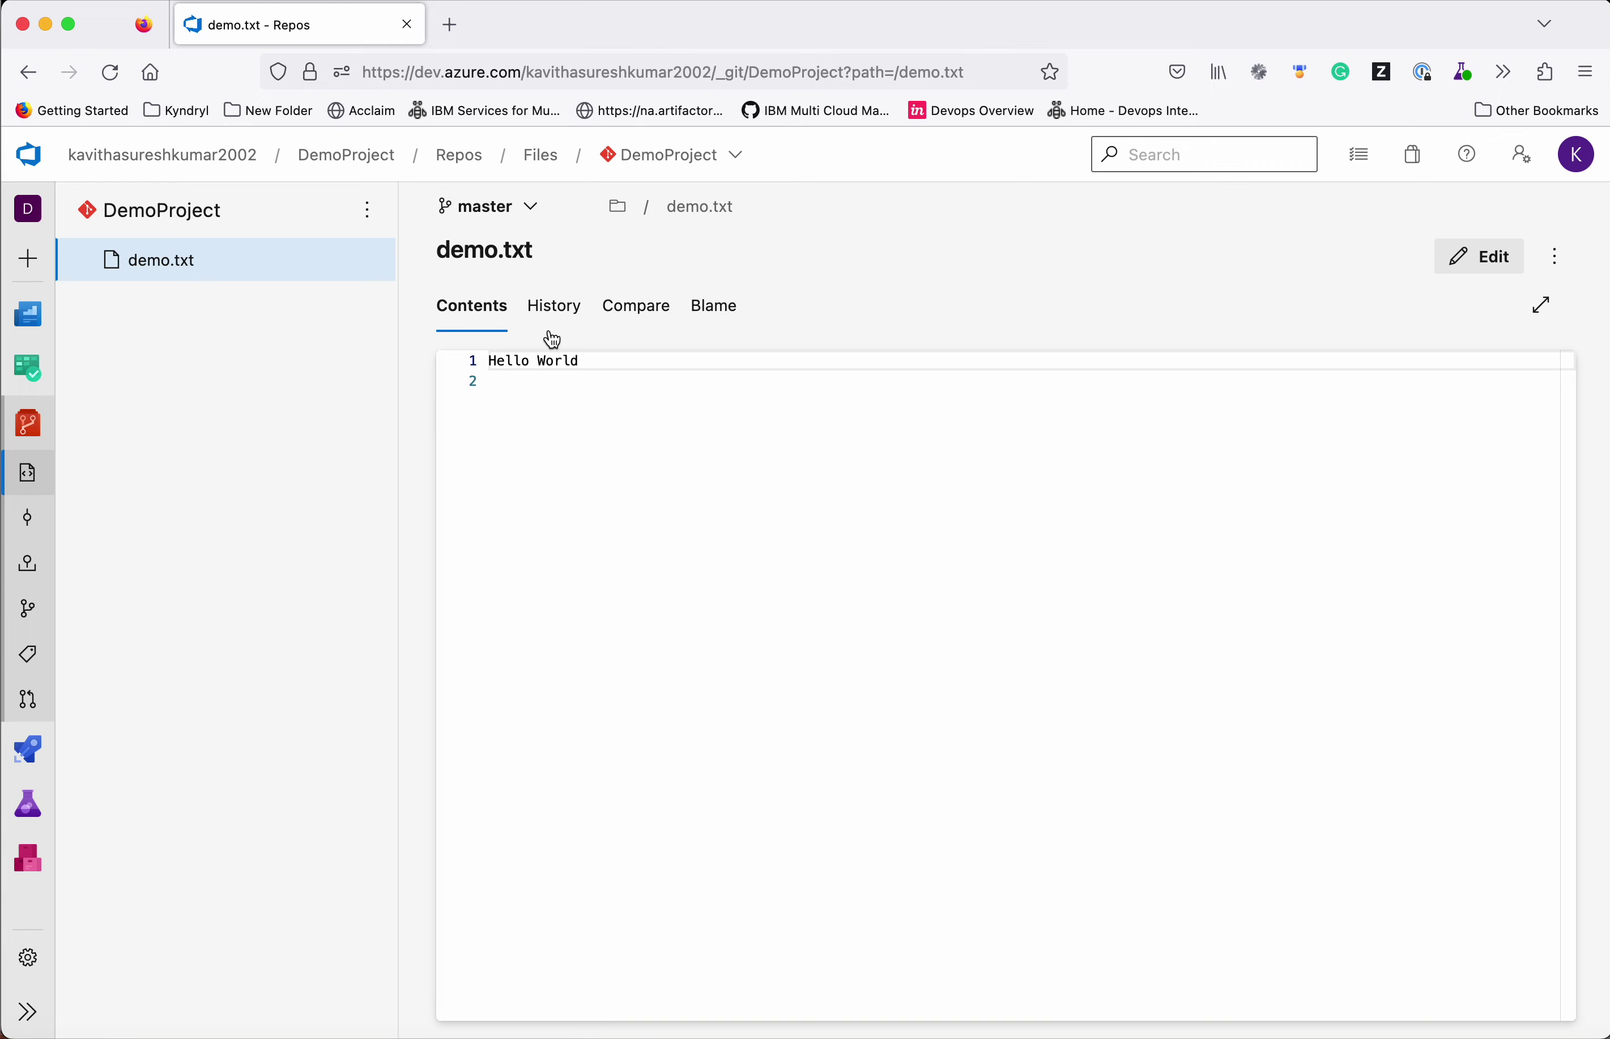
left_click(555, 314)
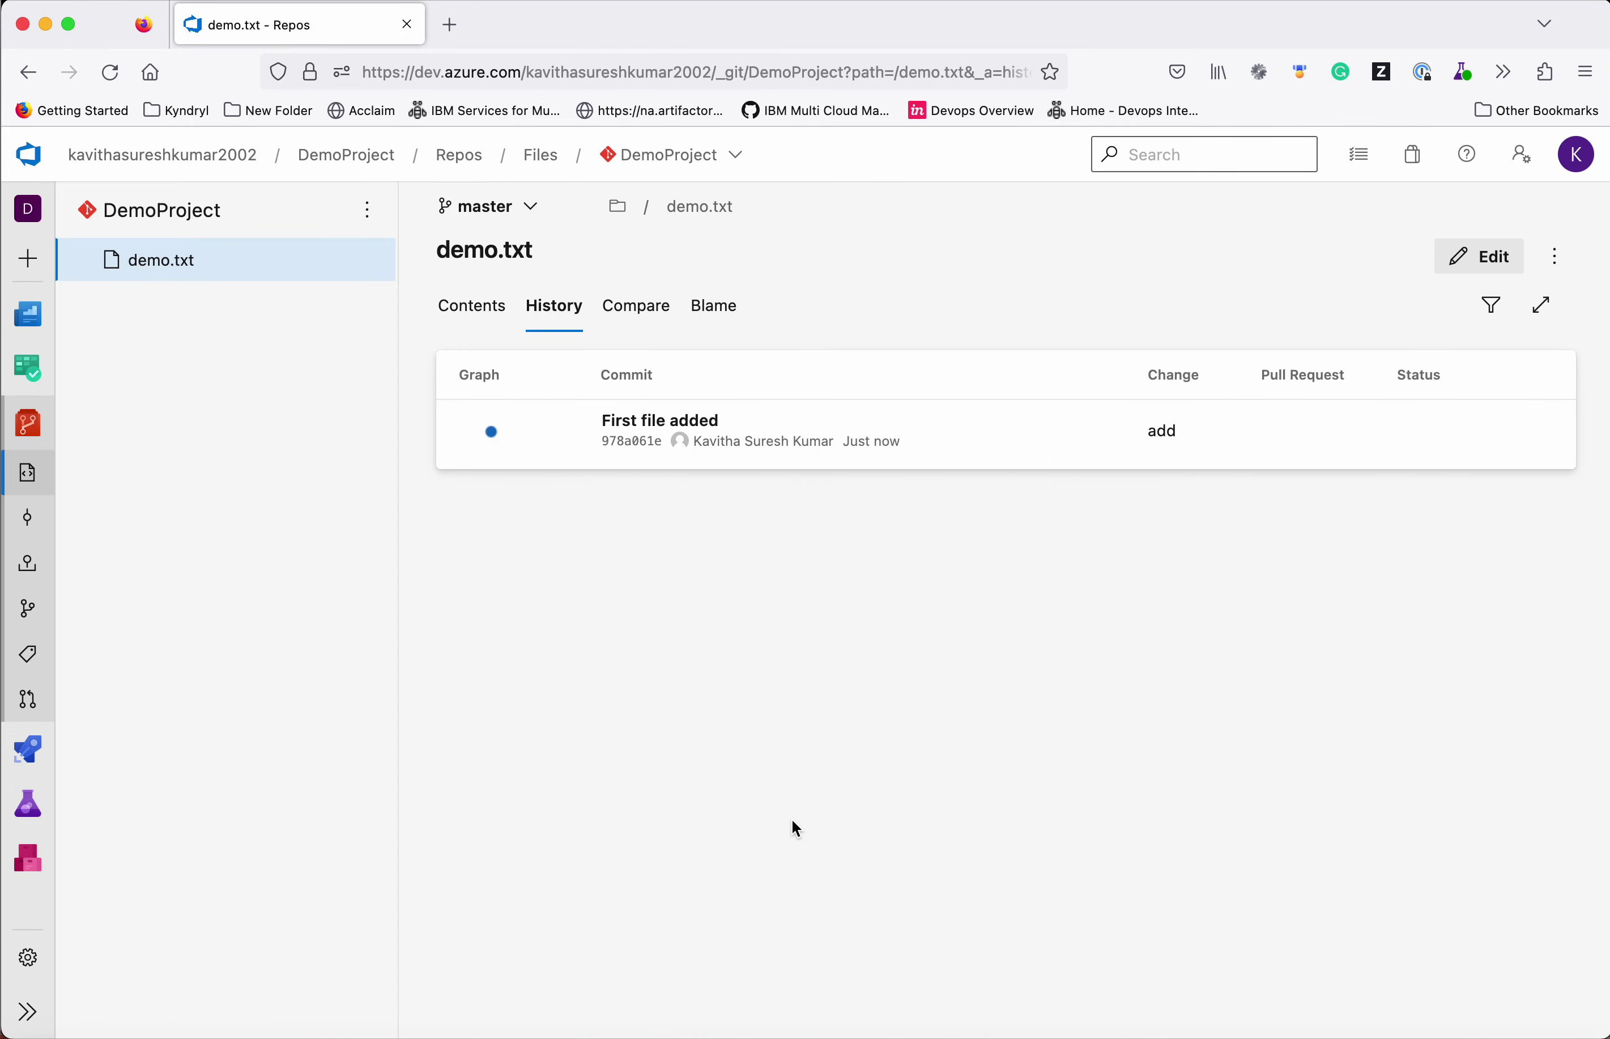
- Compare the versions of demo.txt in the Inline diff layout and view the file's blame information
left_click(647, 314)
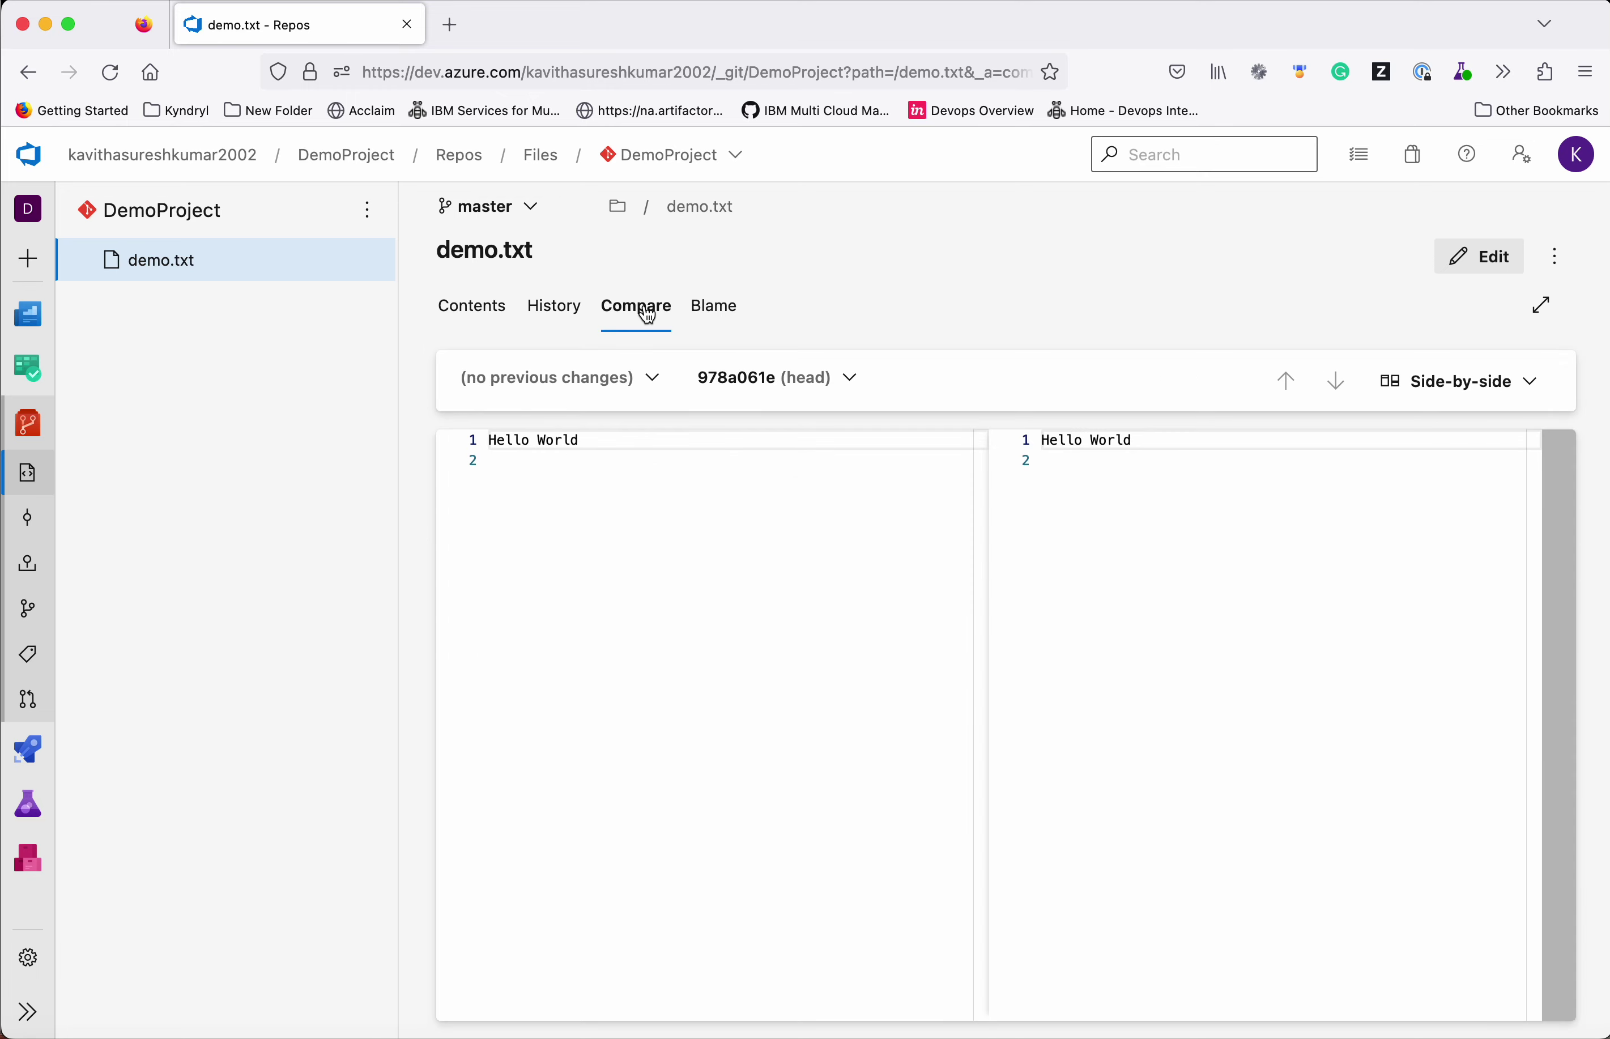
left_click(1494, 395)
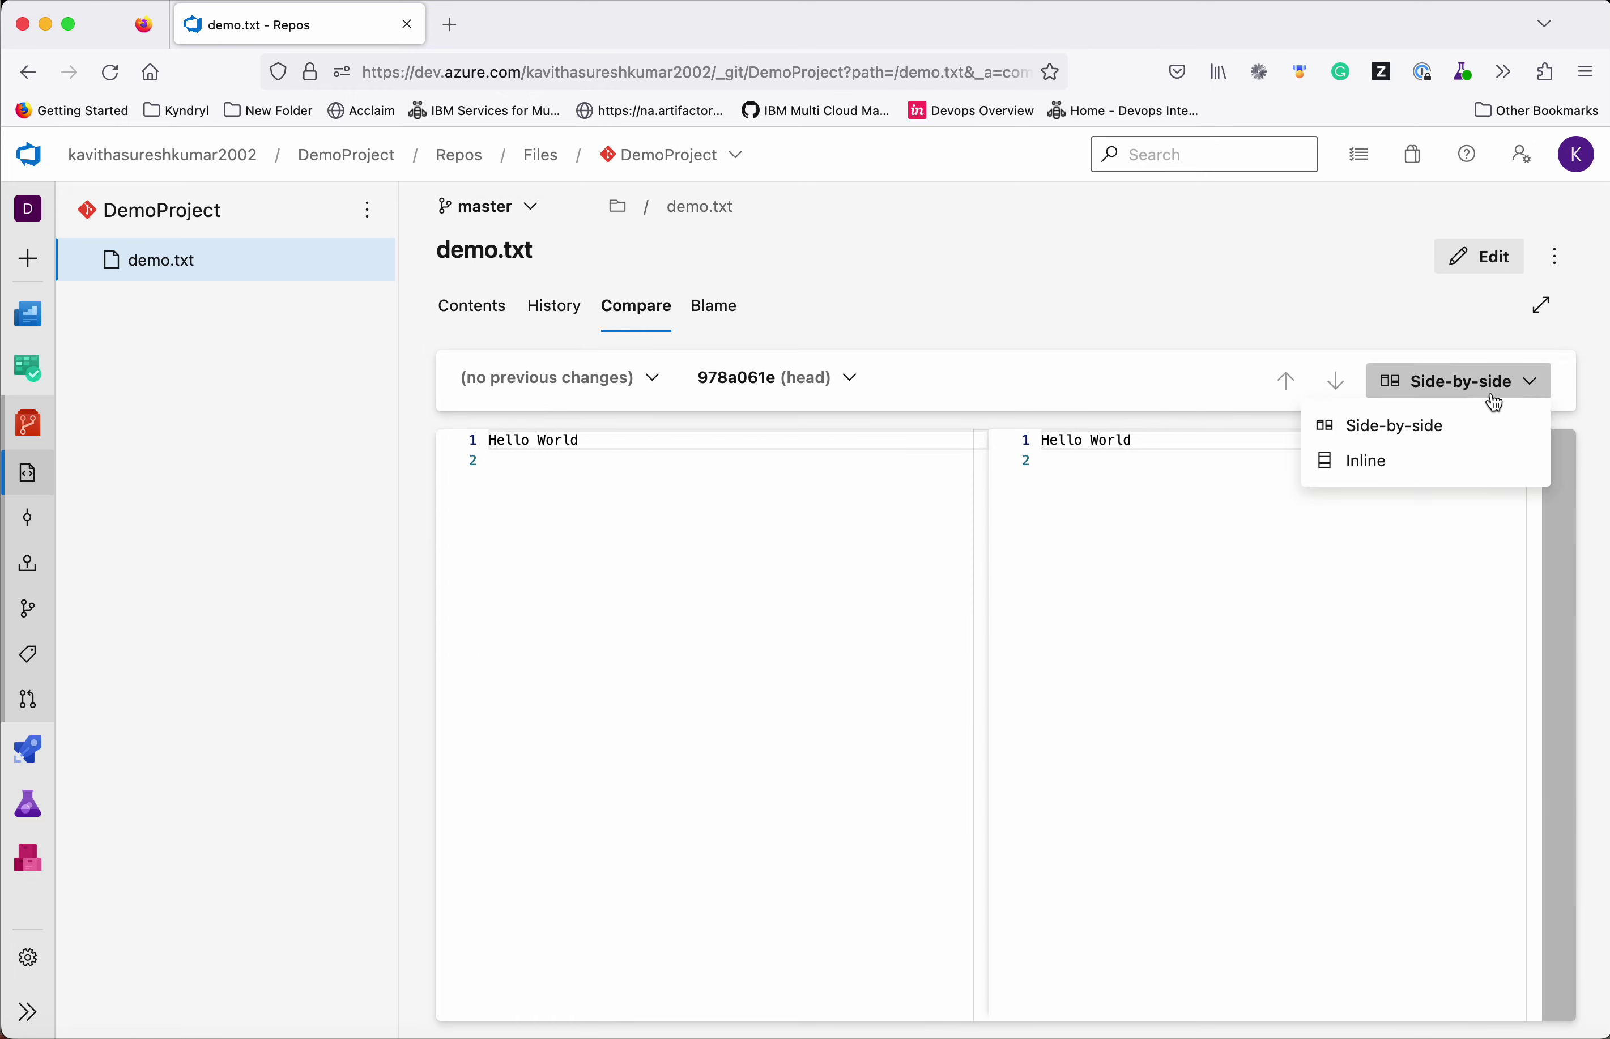
left_click(1396, 467)
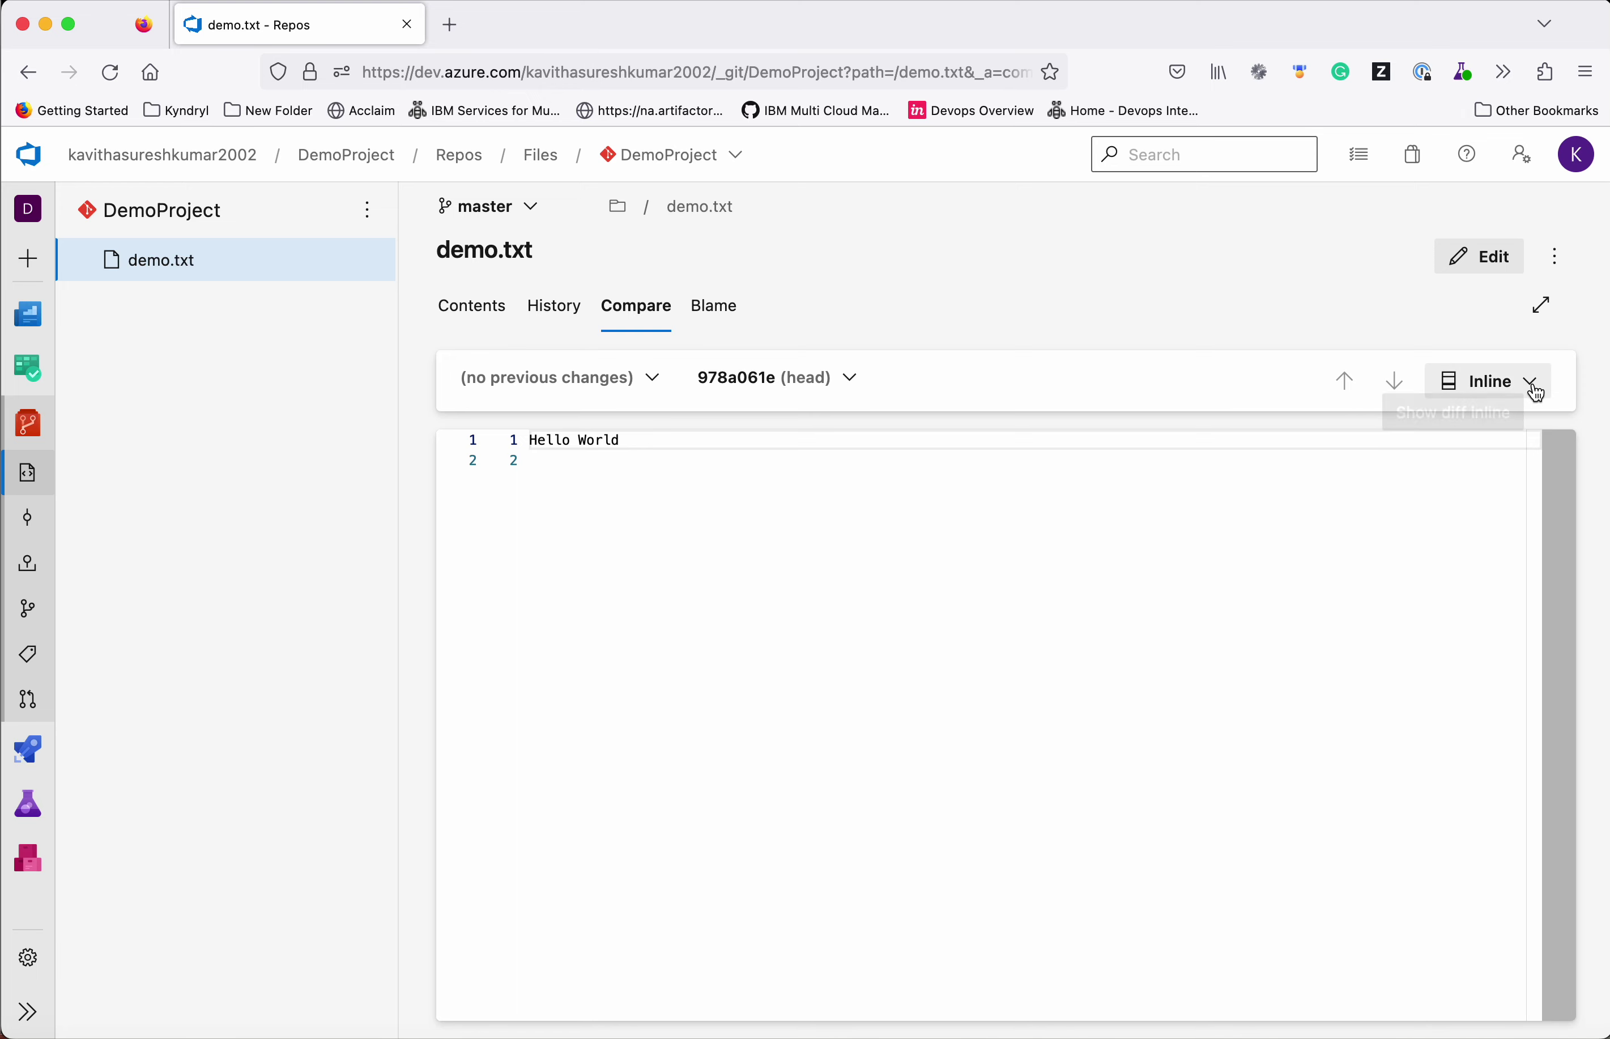
left_click(725, 311)
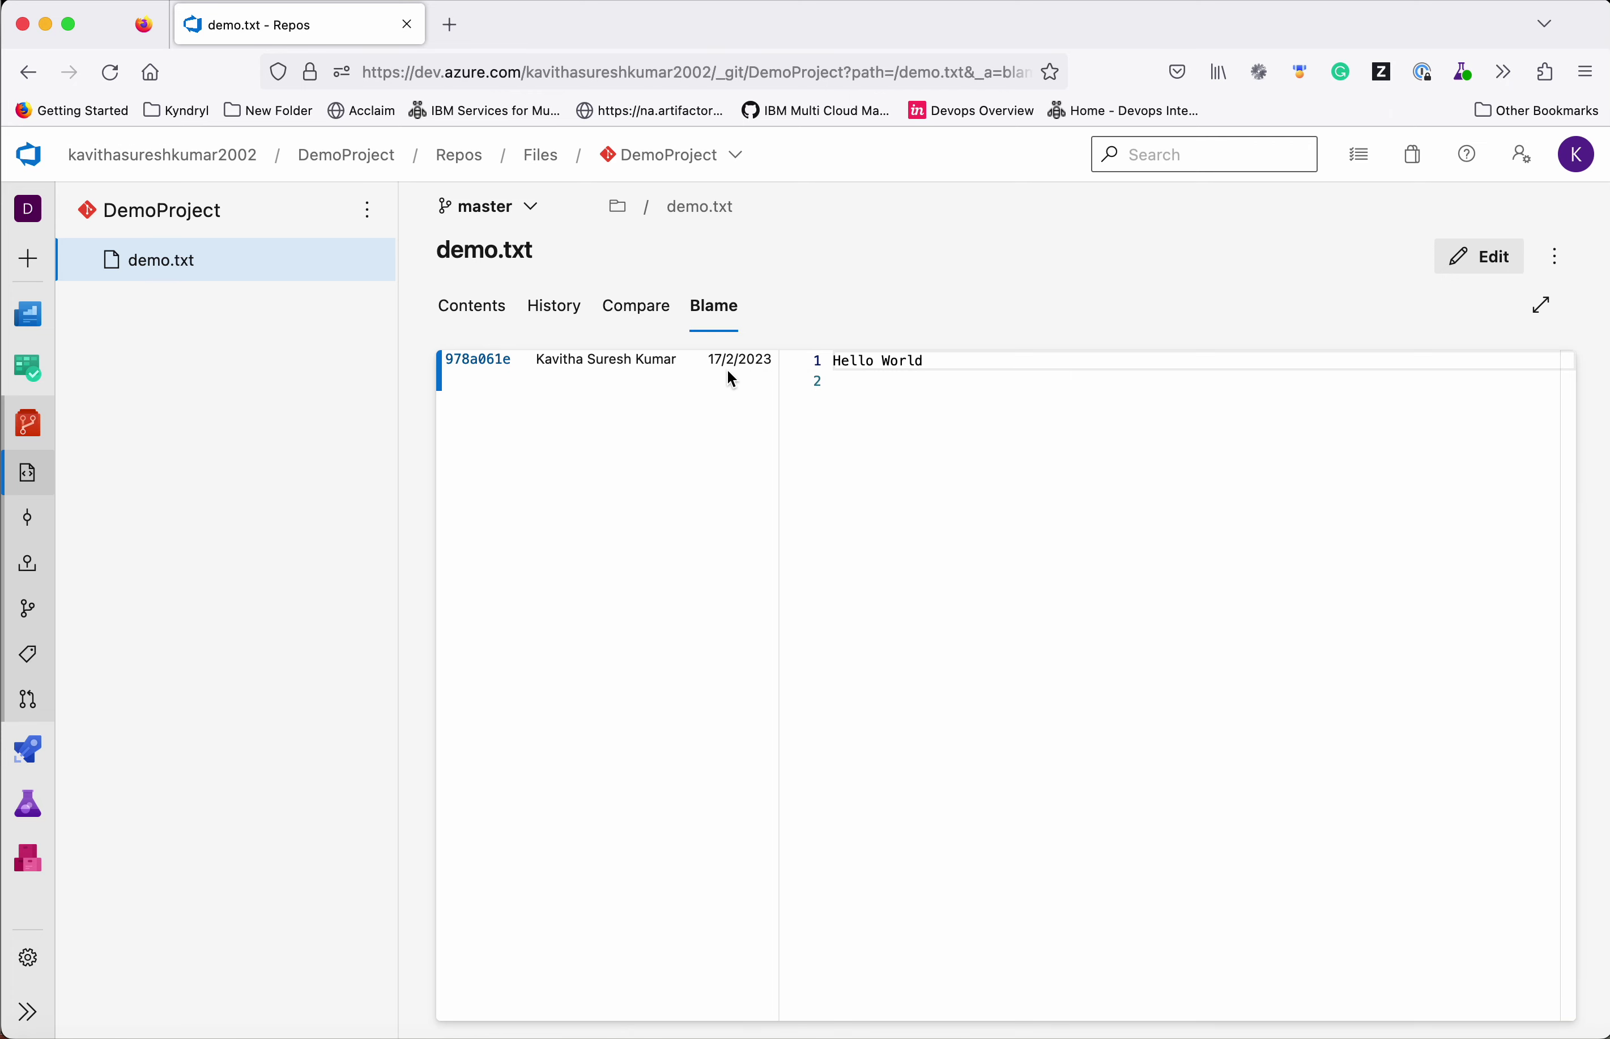
- Review the repository's commits and its pushes, expanding the push for "First file added" to see its commit
left_click(29, 520)
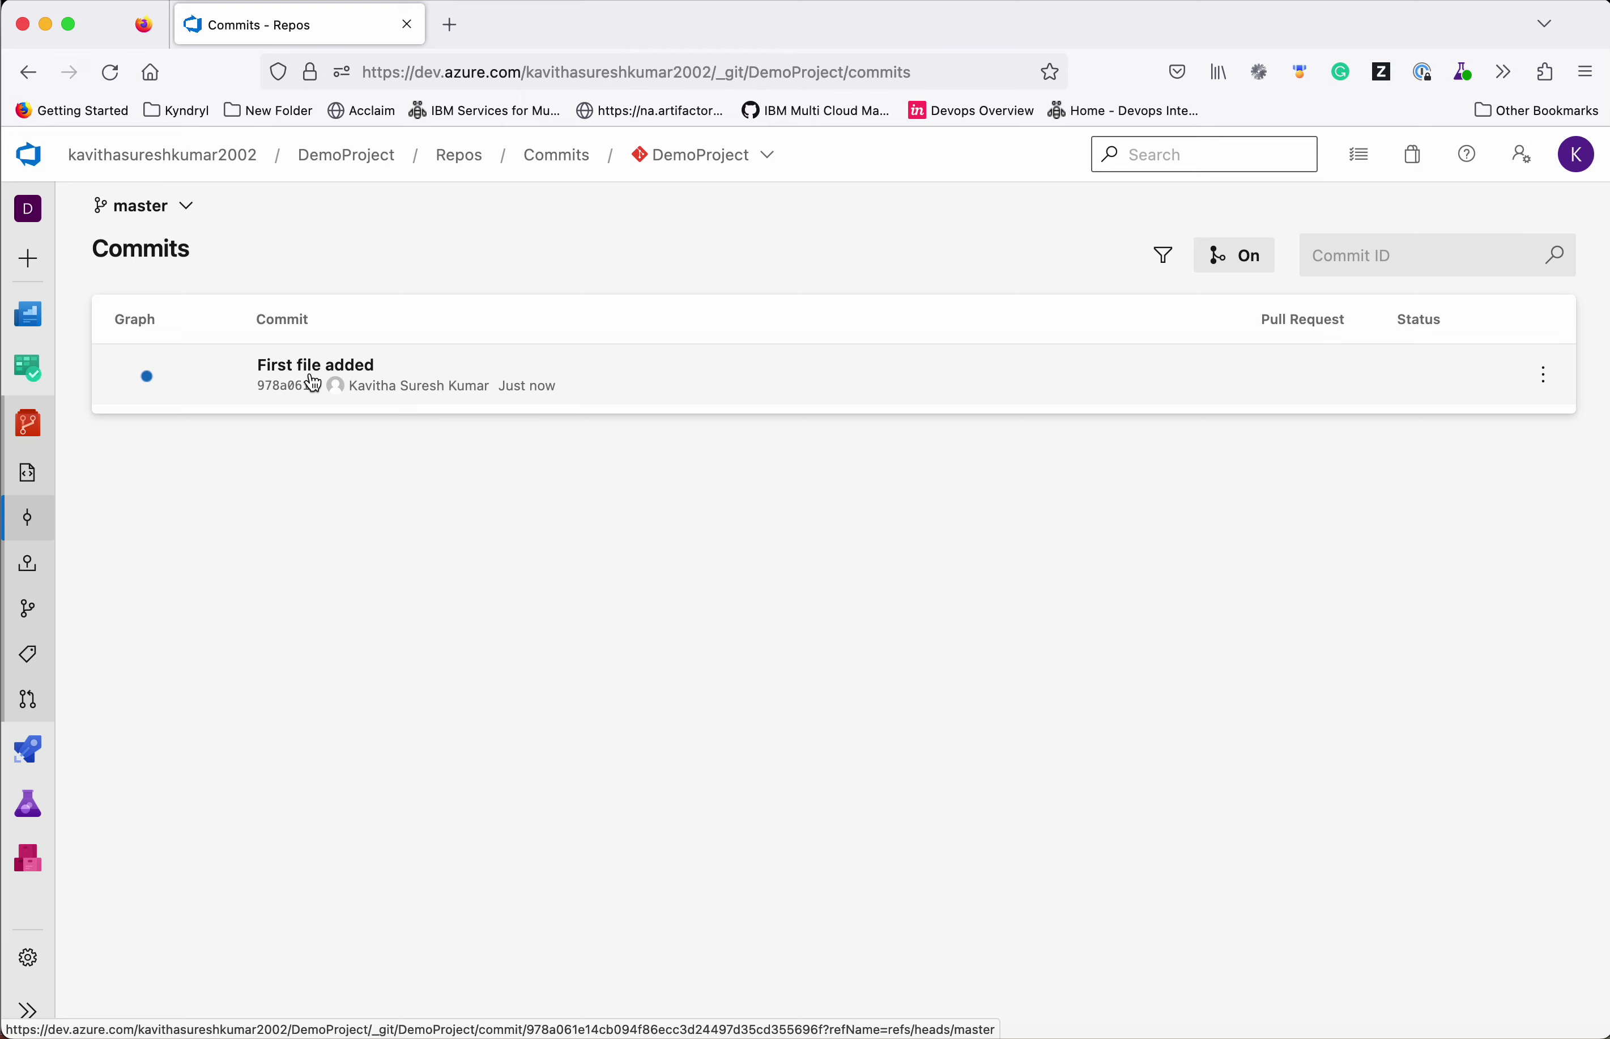
left_click(29, 568)
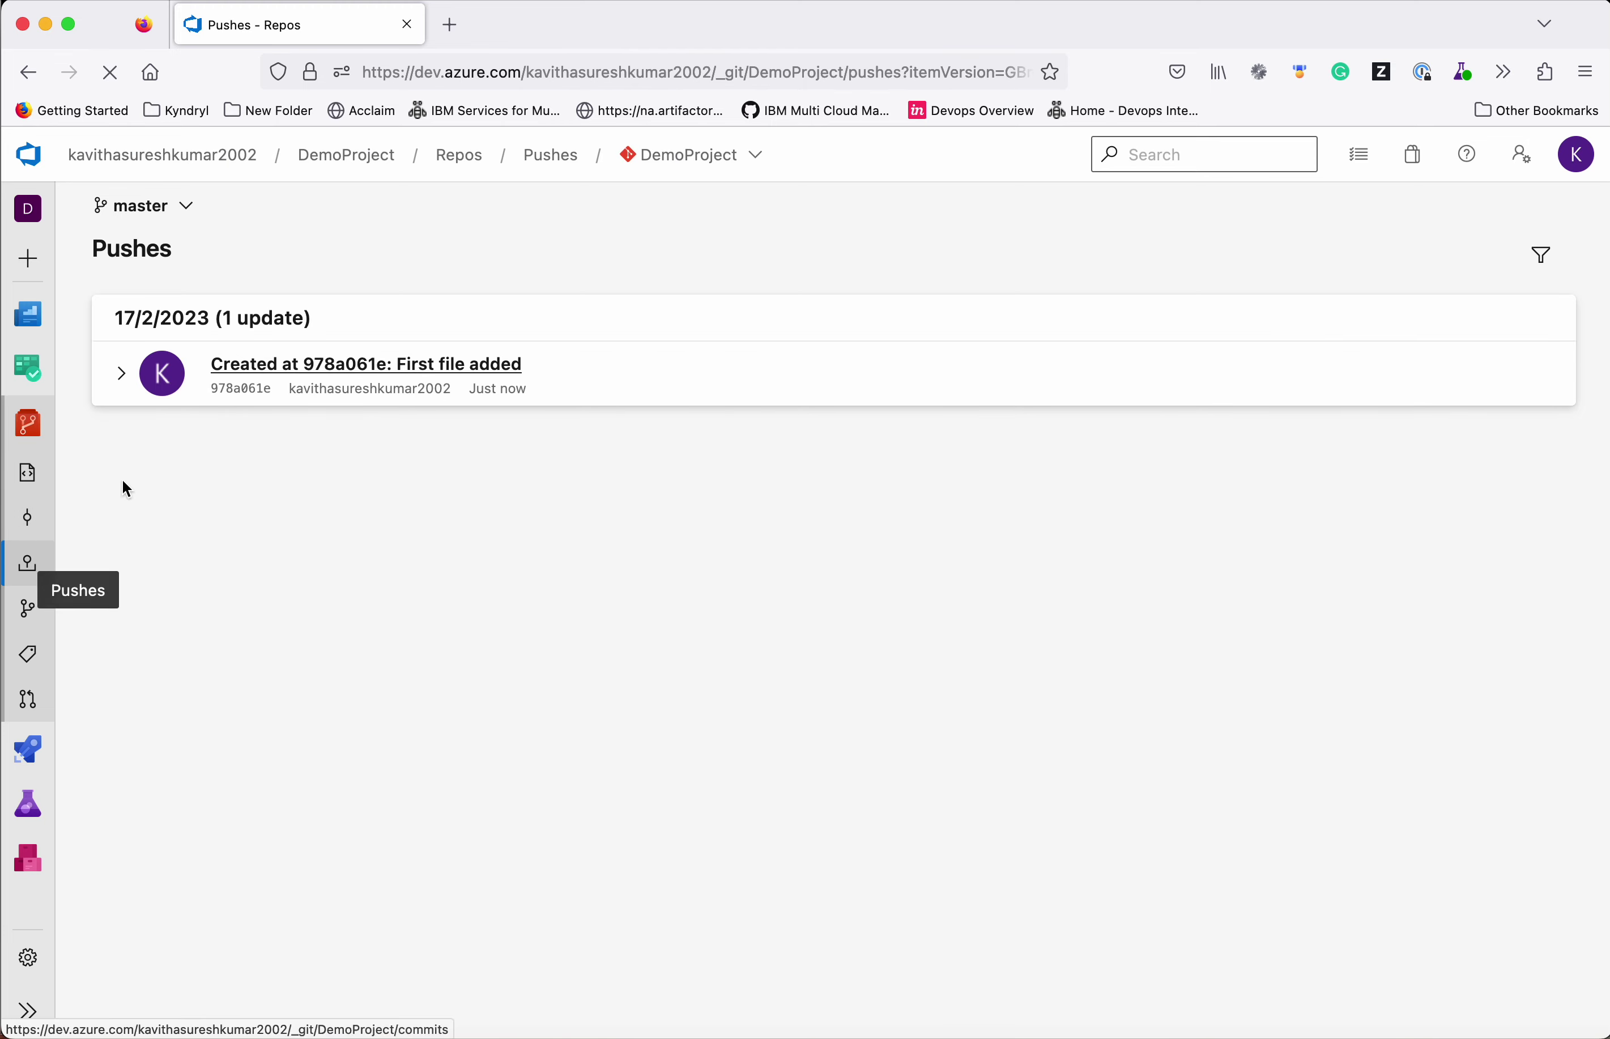
left_click(124, 374)
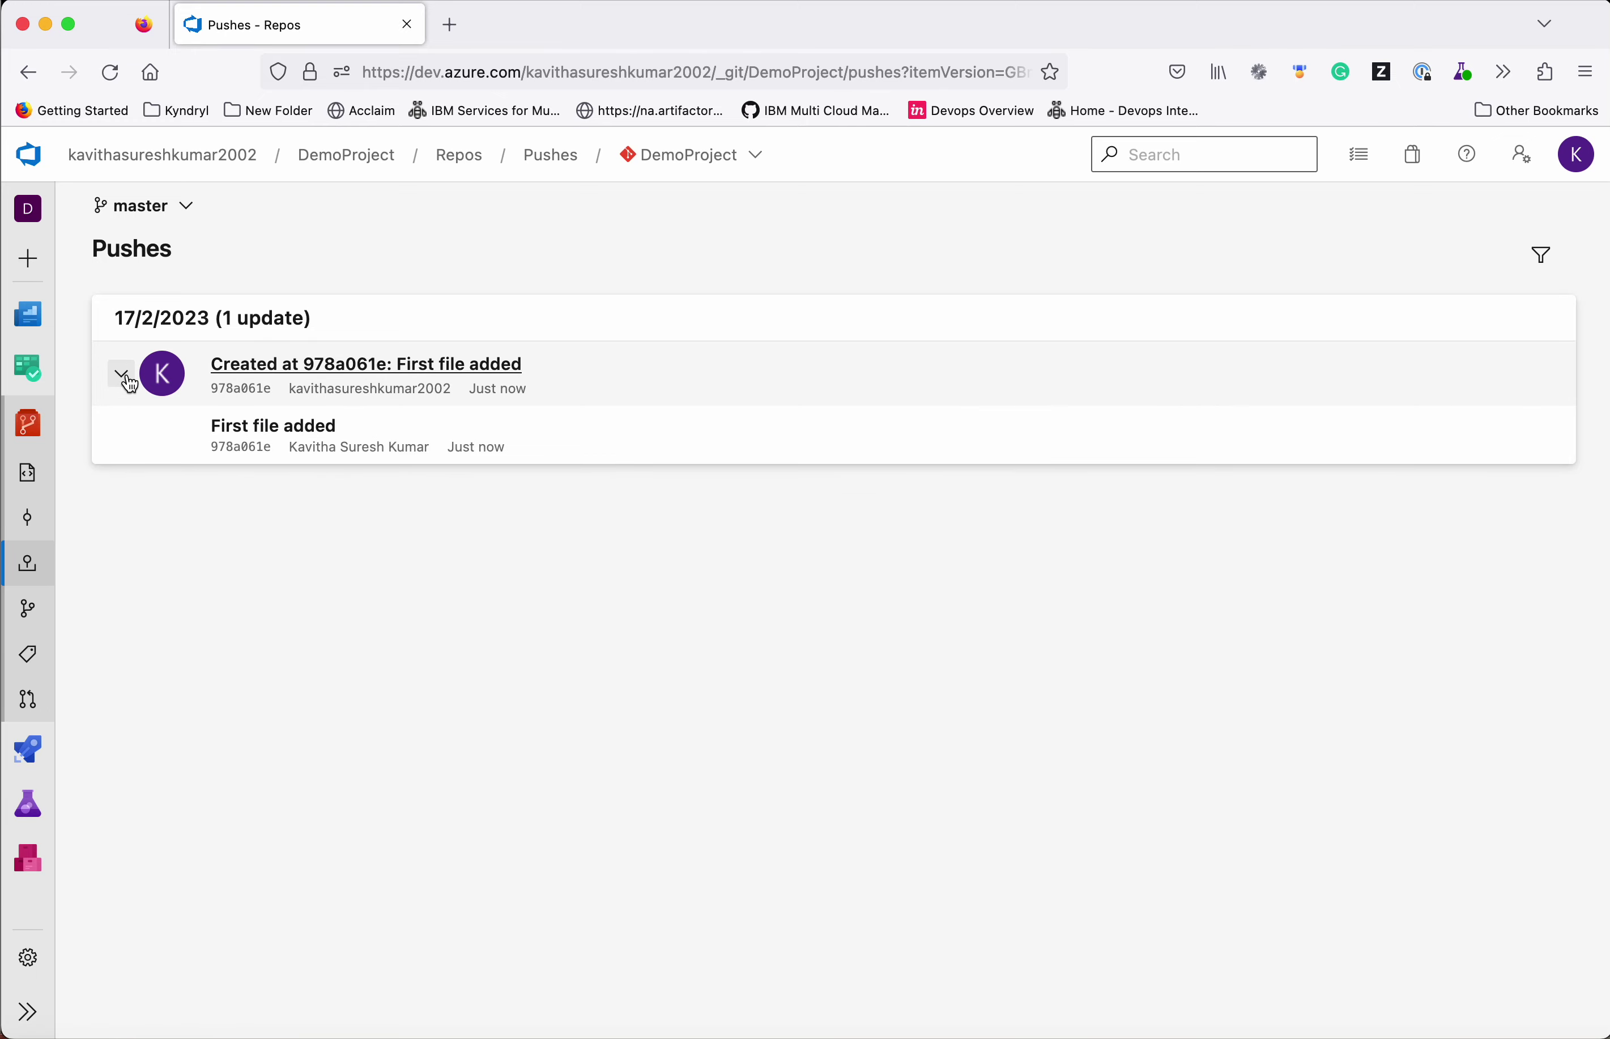
- Create a branch named develop based on master and link it to the work item Task 15: Create video
left_click(30, 614)
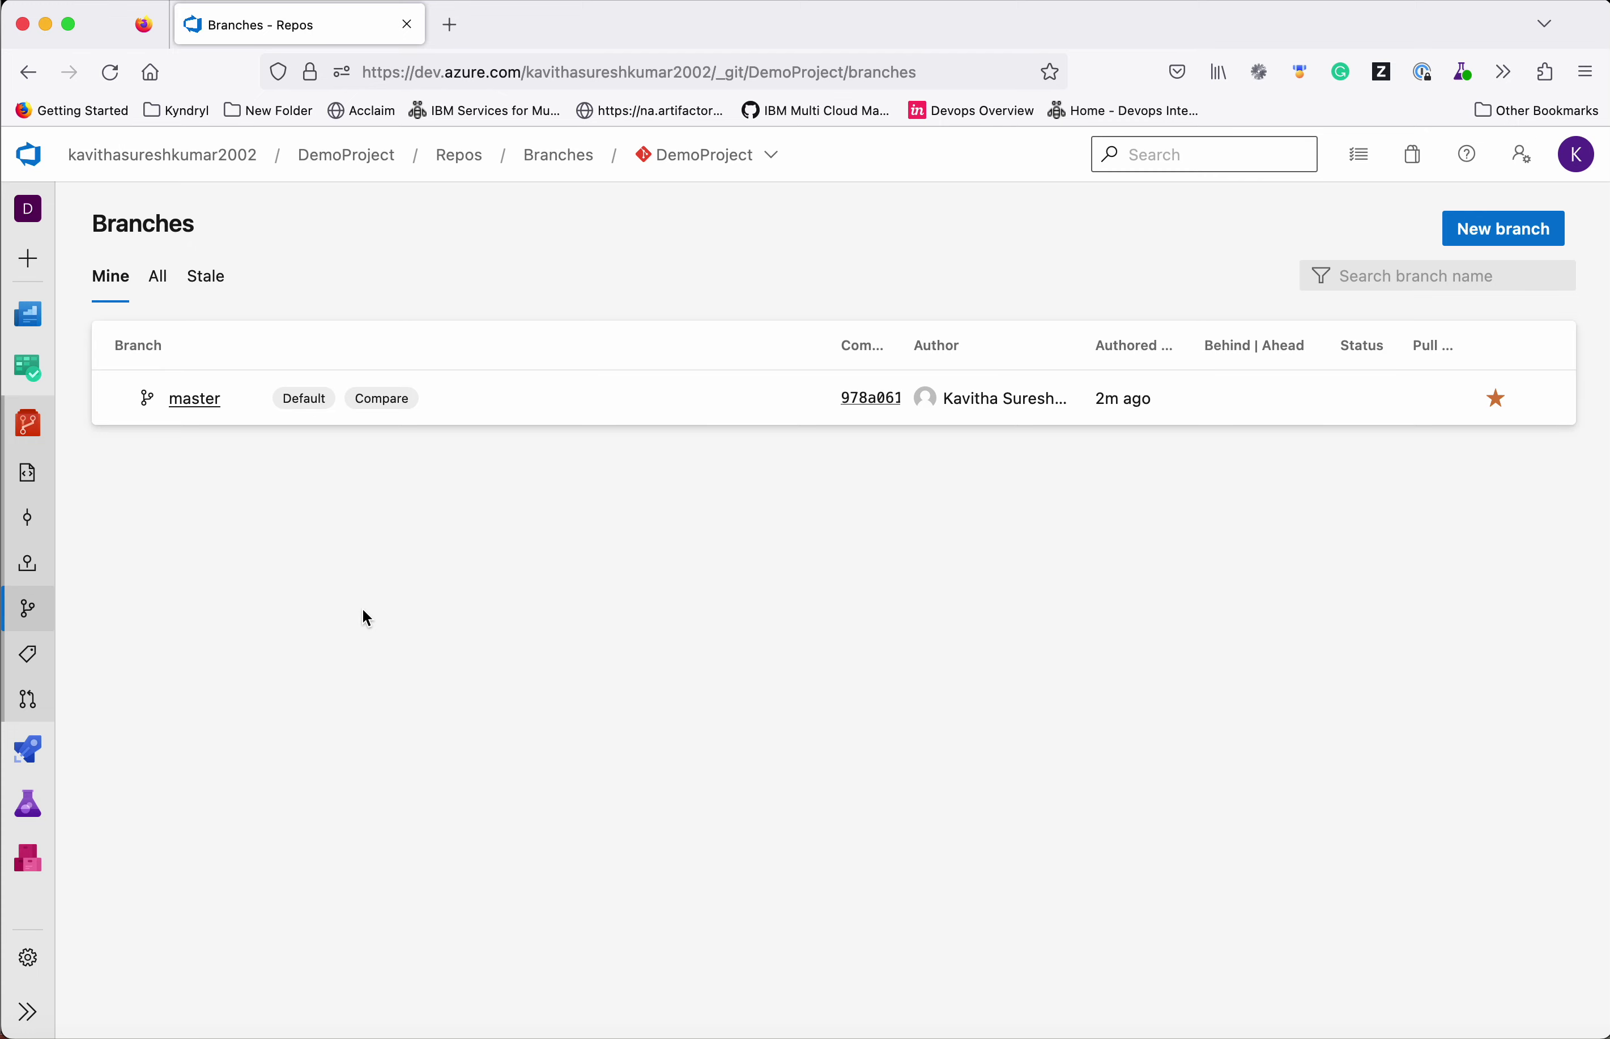
left_click(1499, 233)
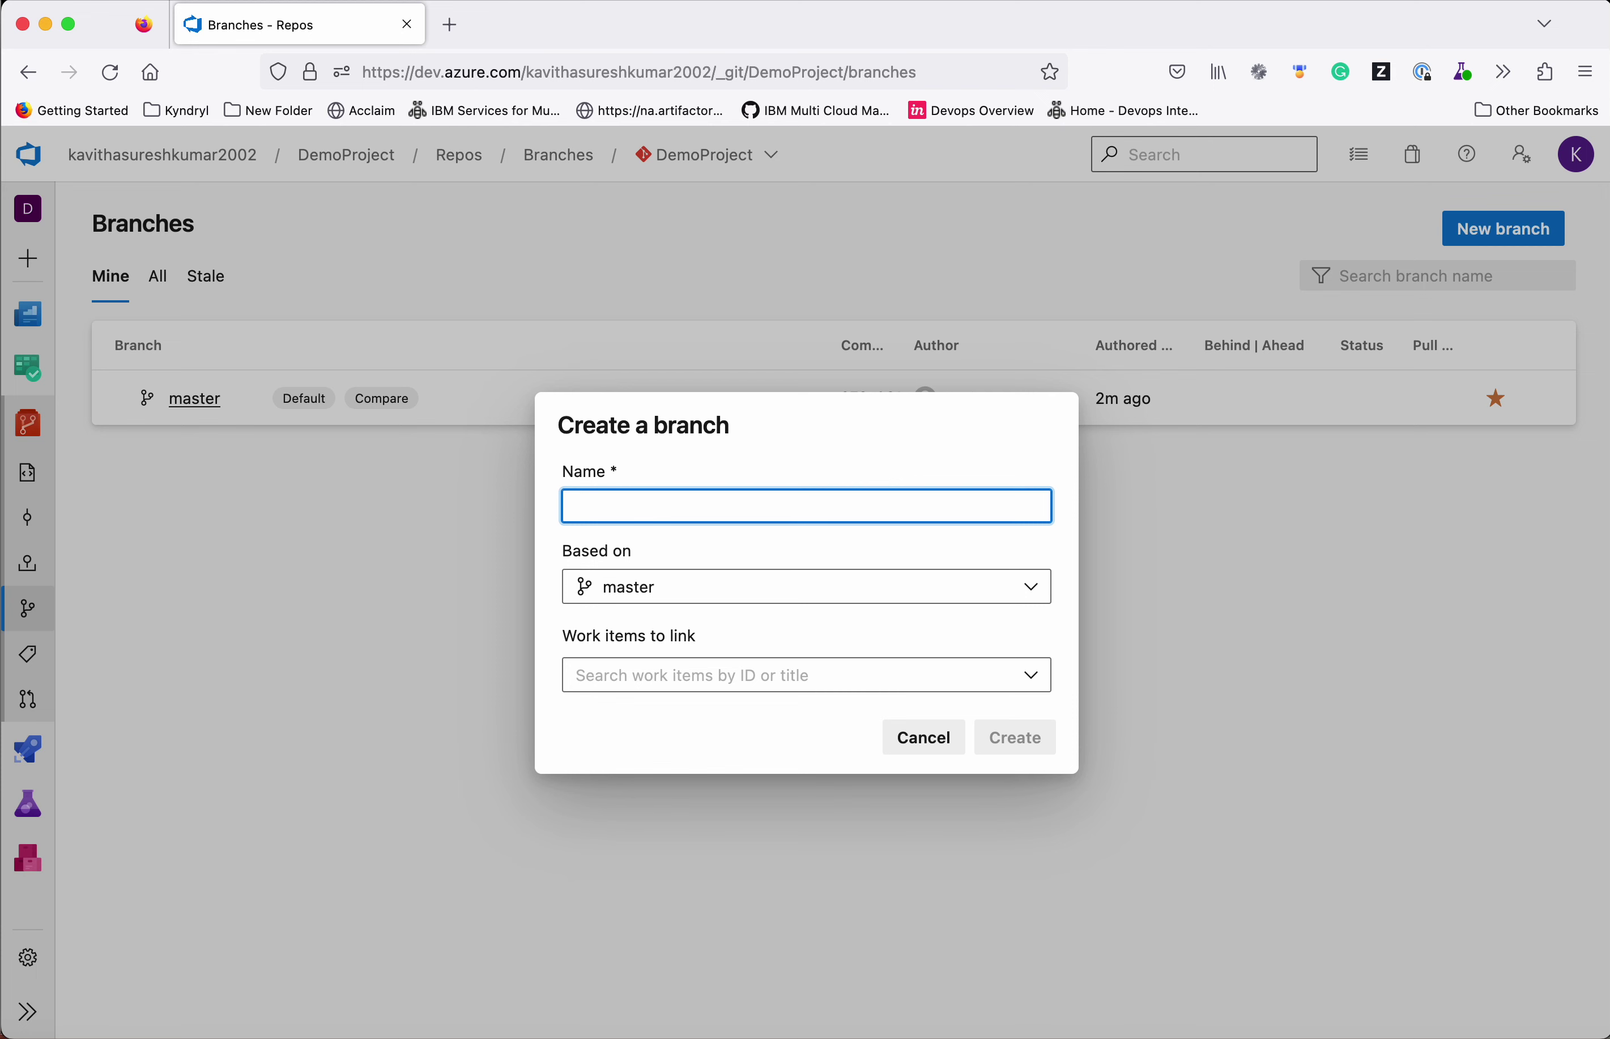
type("develop")
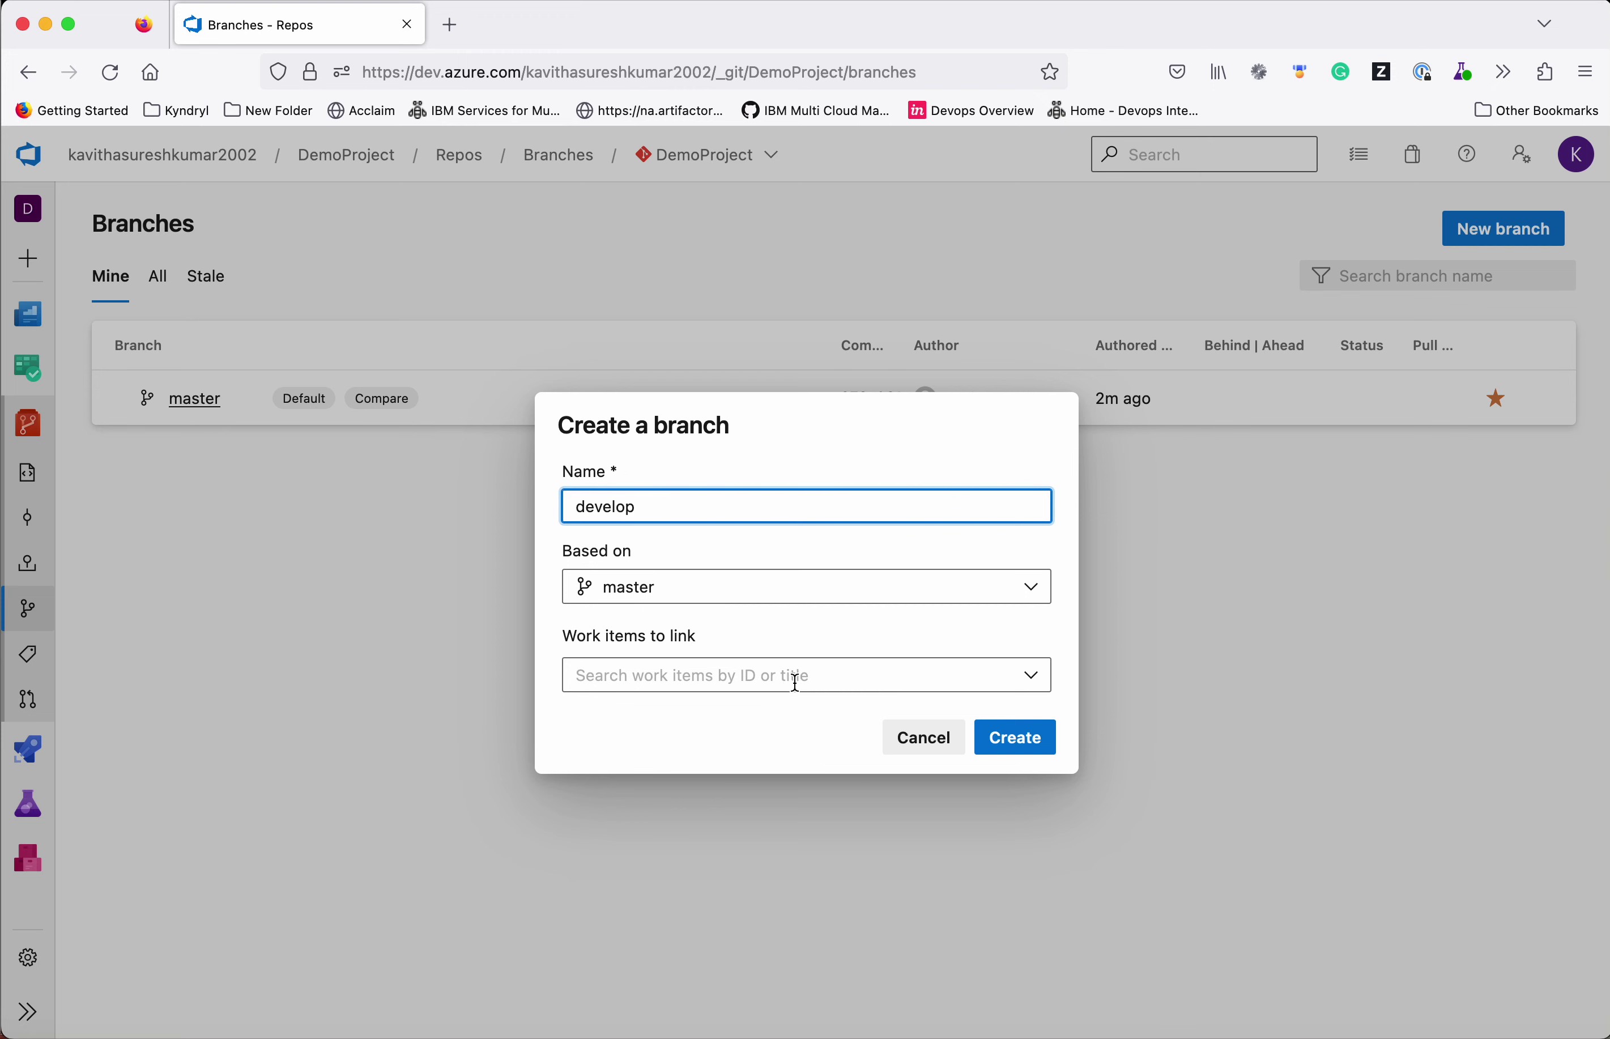
left_click(1028, 677)
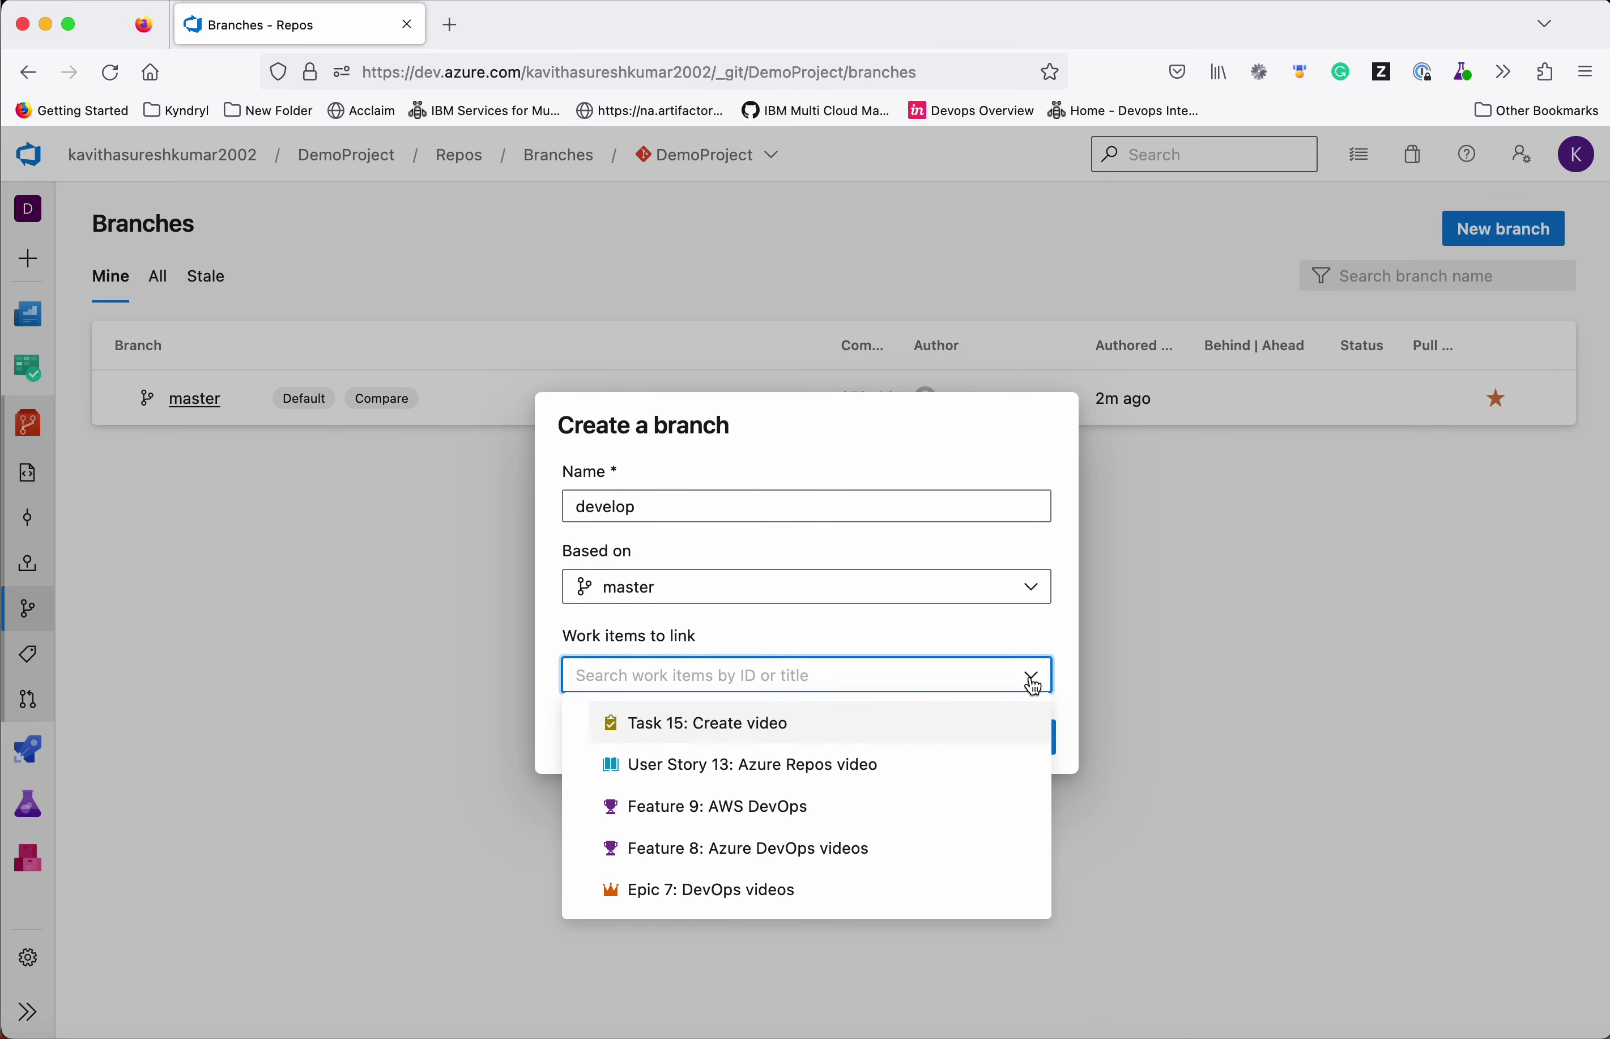
left_click(795, 734)
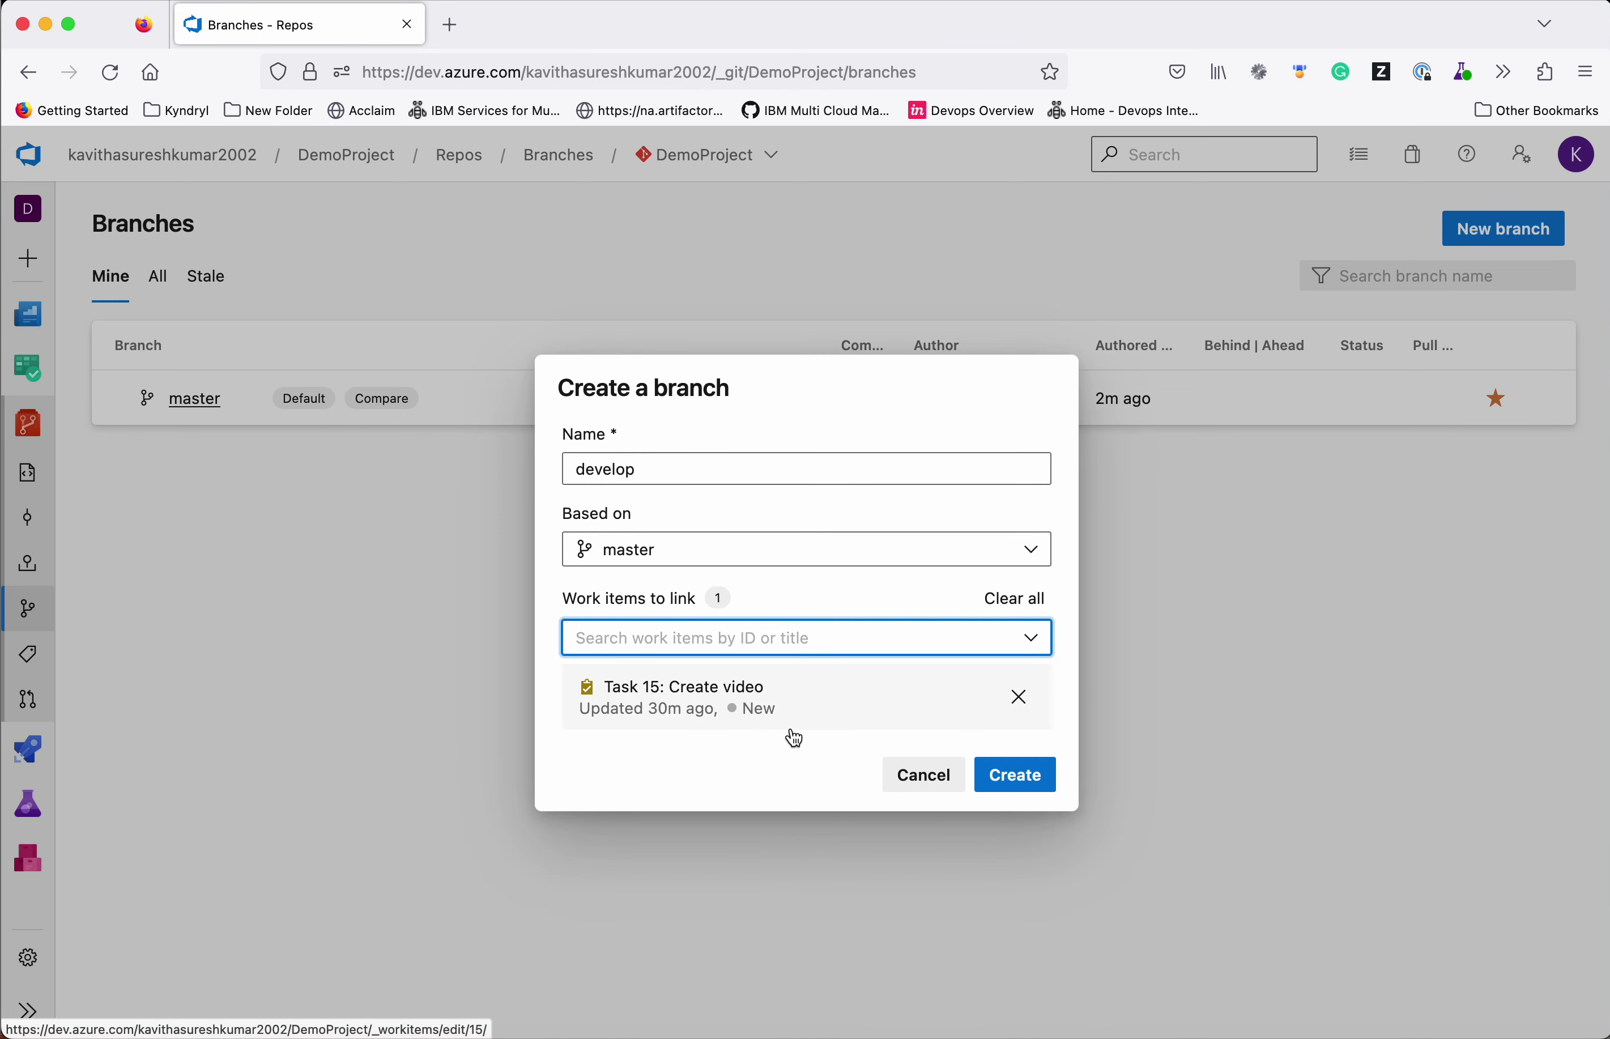
left_click(1025, 774)
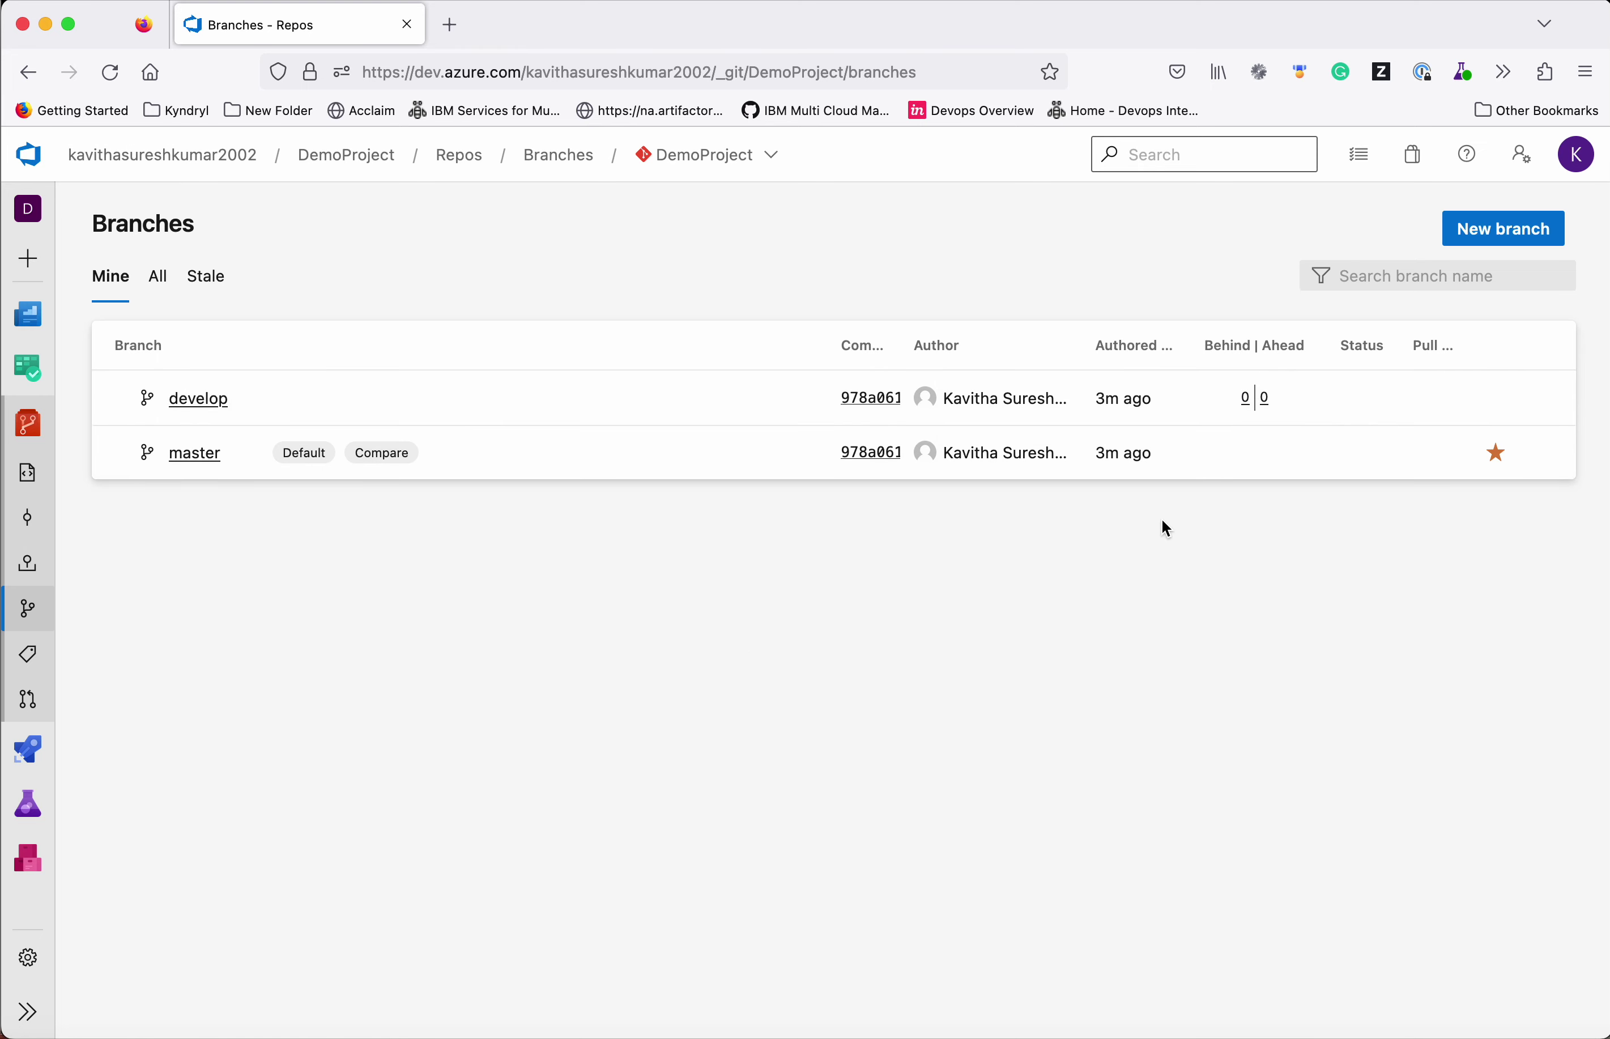
- Open the develop branch's files and create a new file named boards.txt in it
left_click(214, 405)
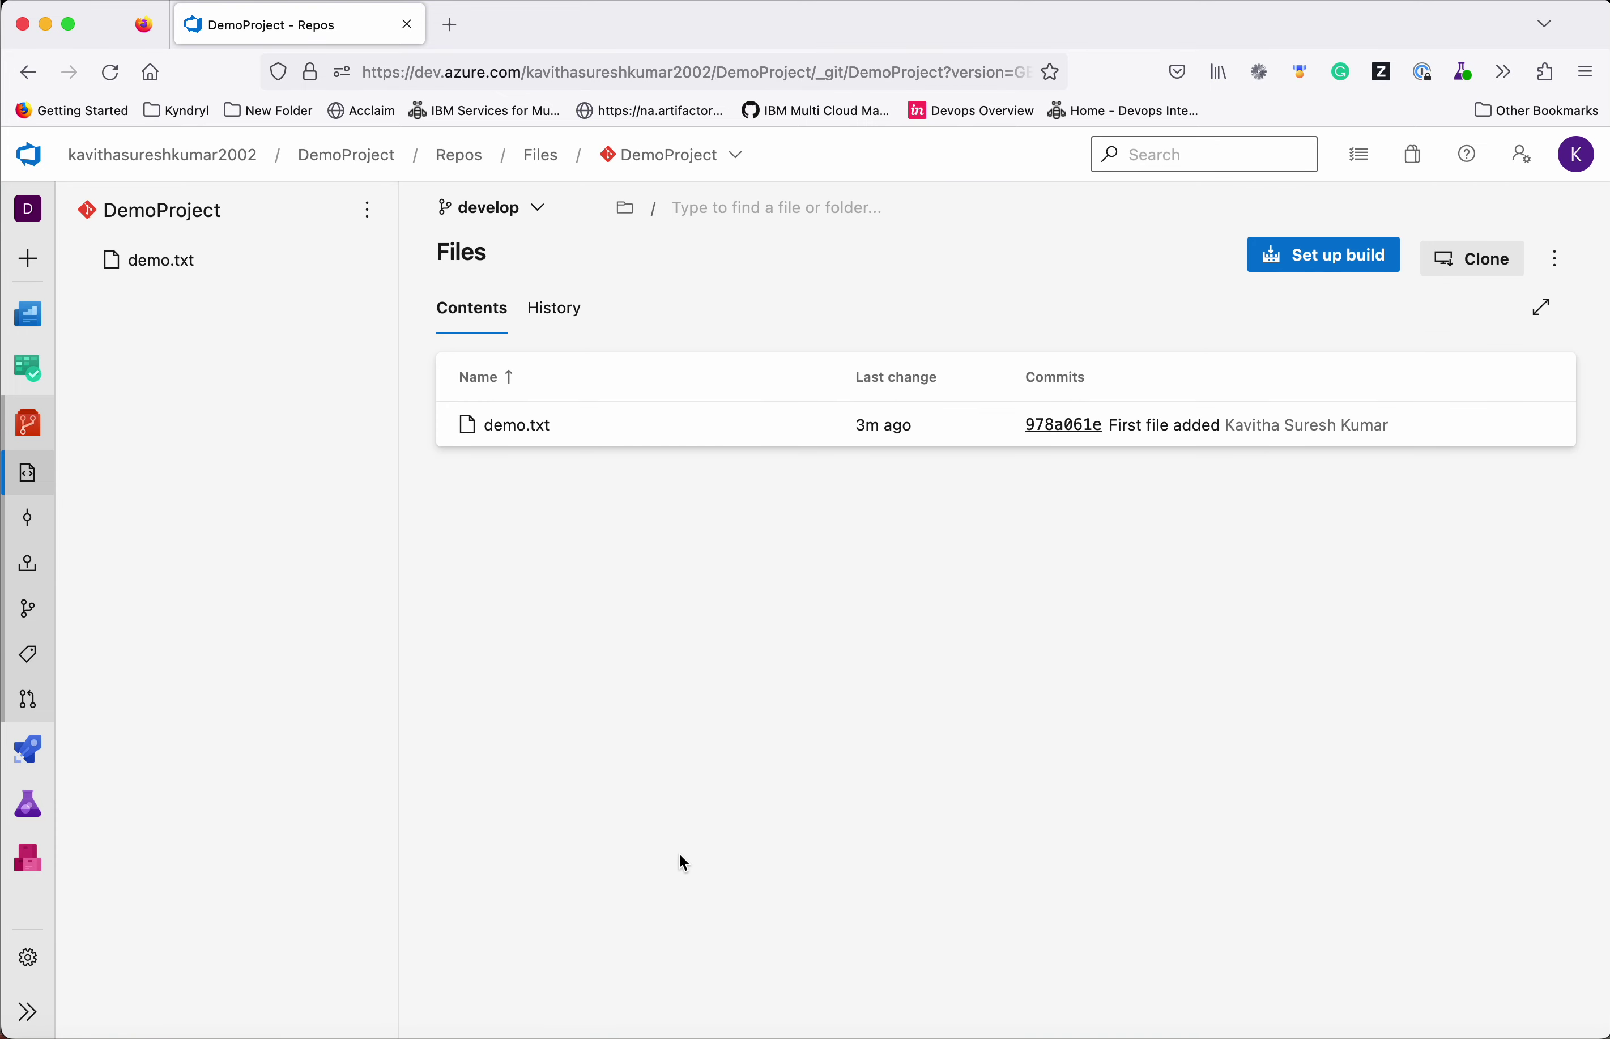
left_click(1556, 261)
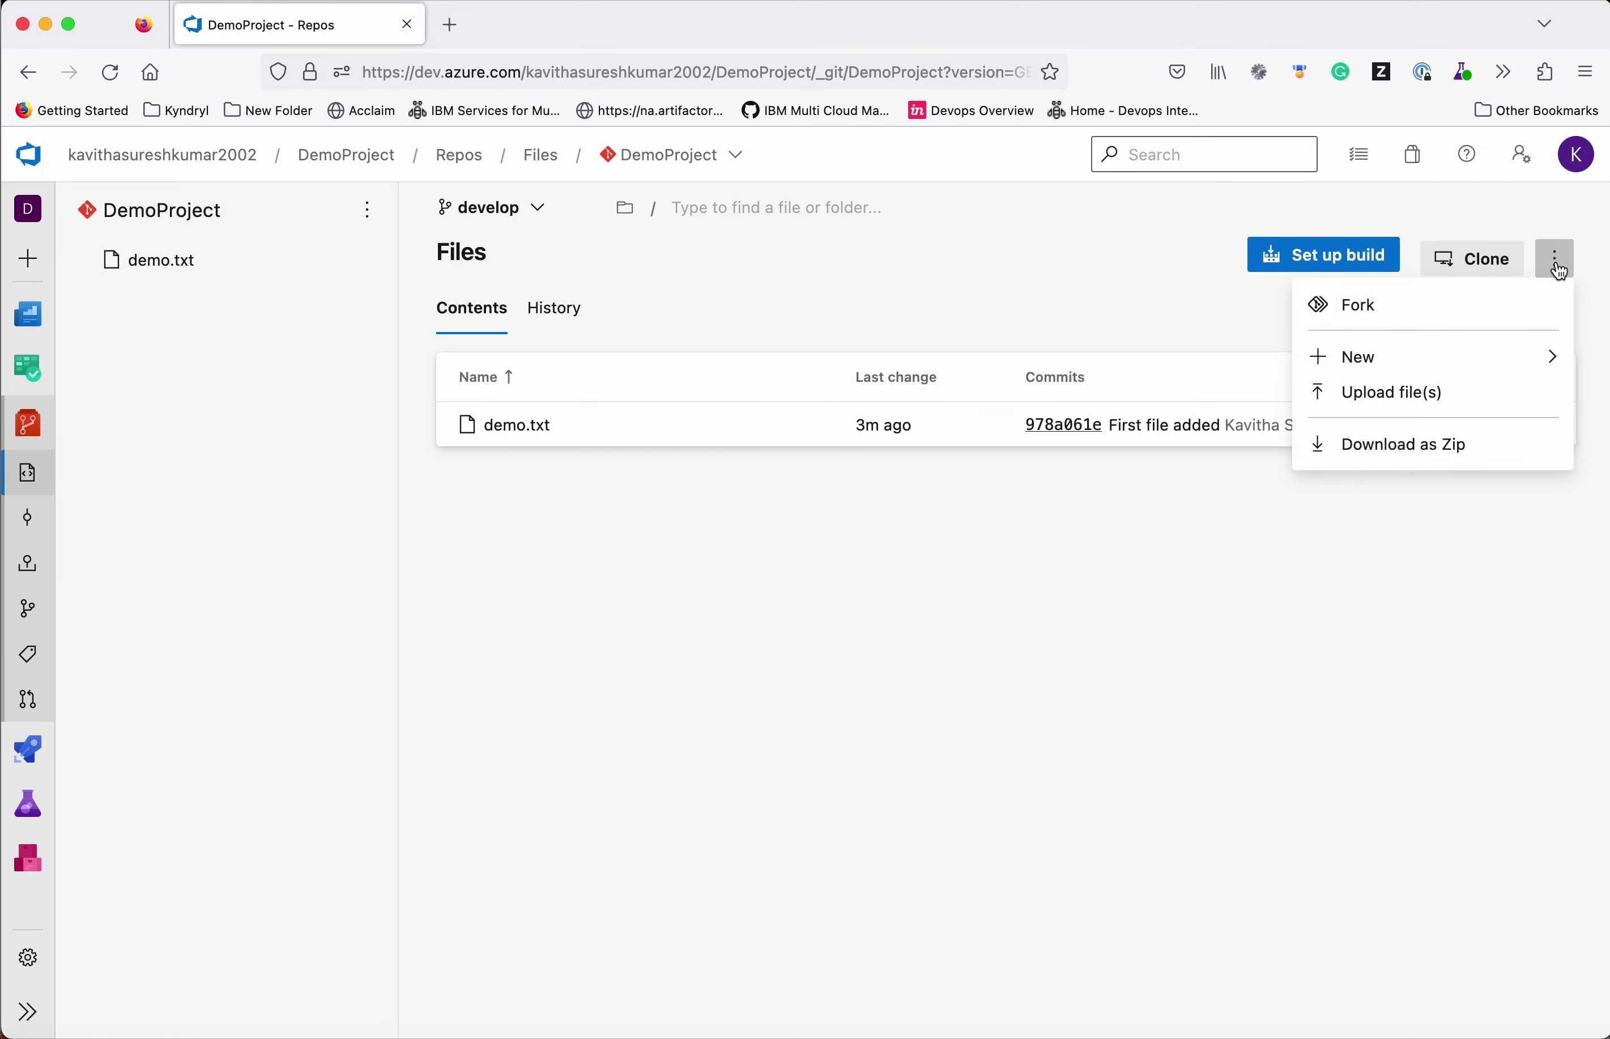
mouse_move(1538, 359)
left_click(1268, 356)
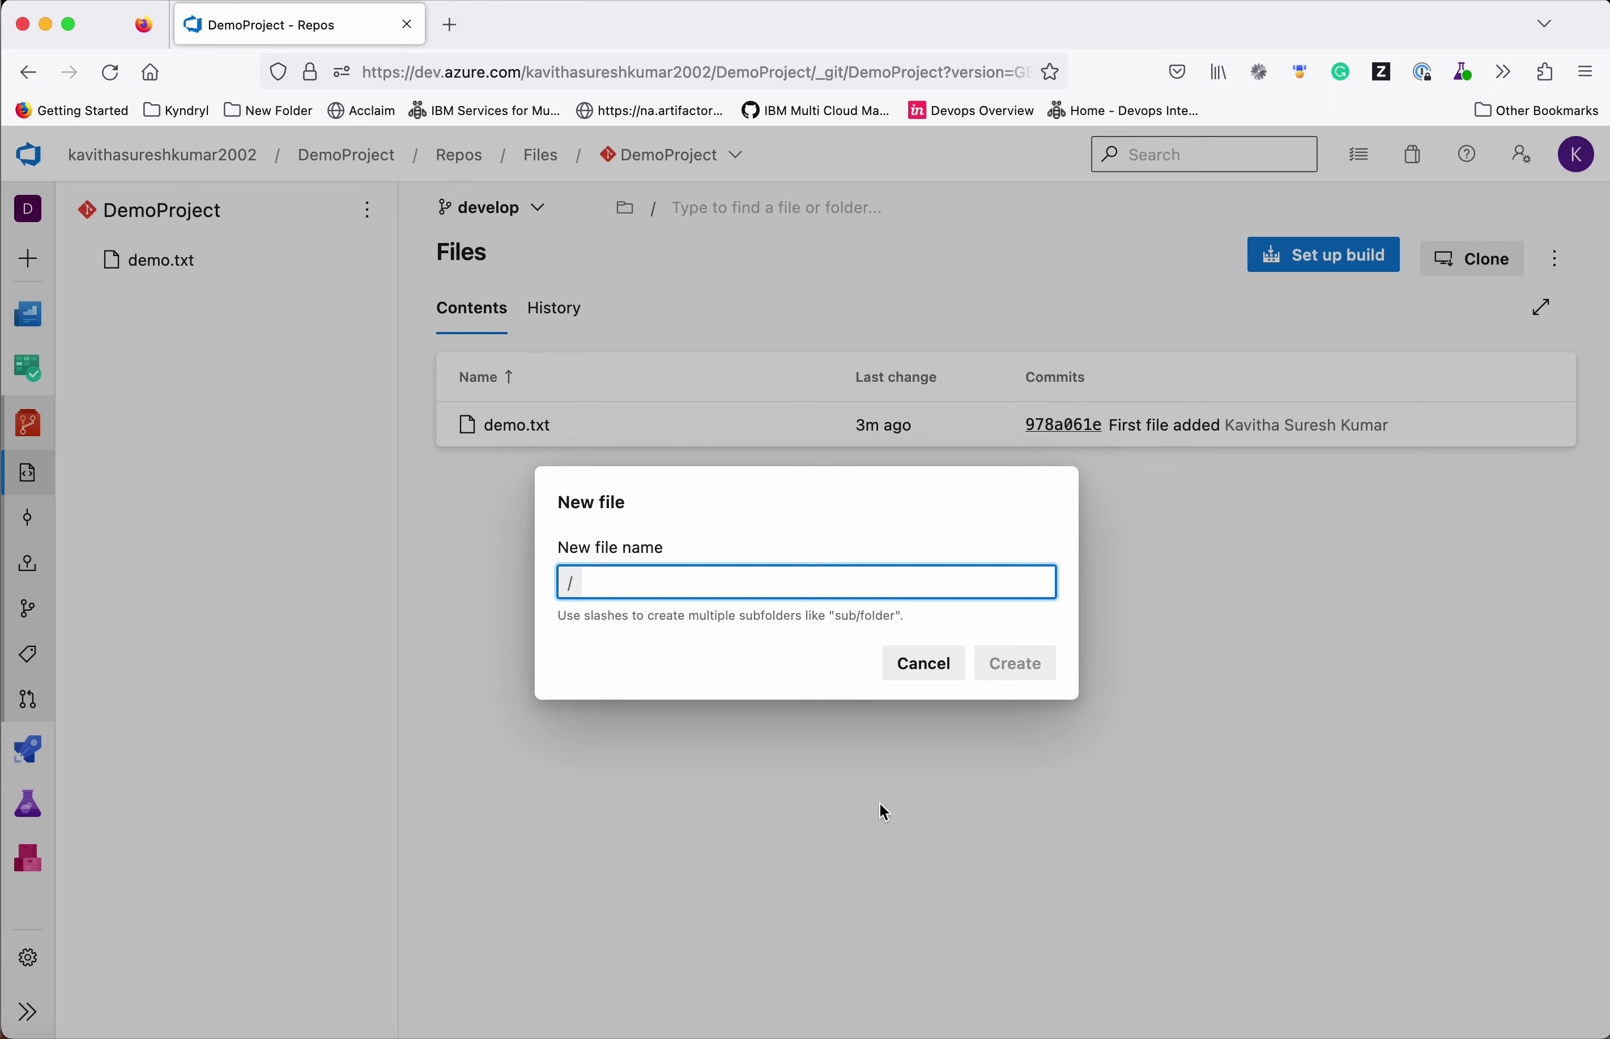
type("bo")
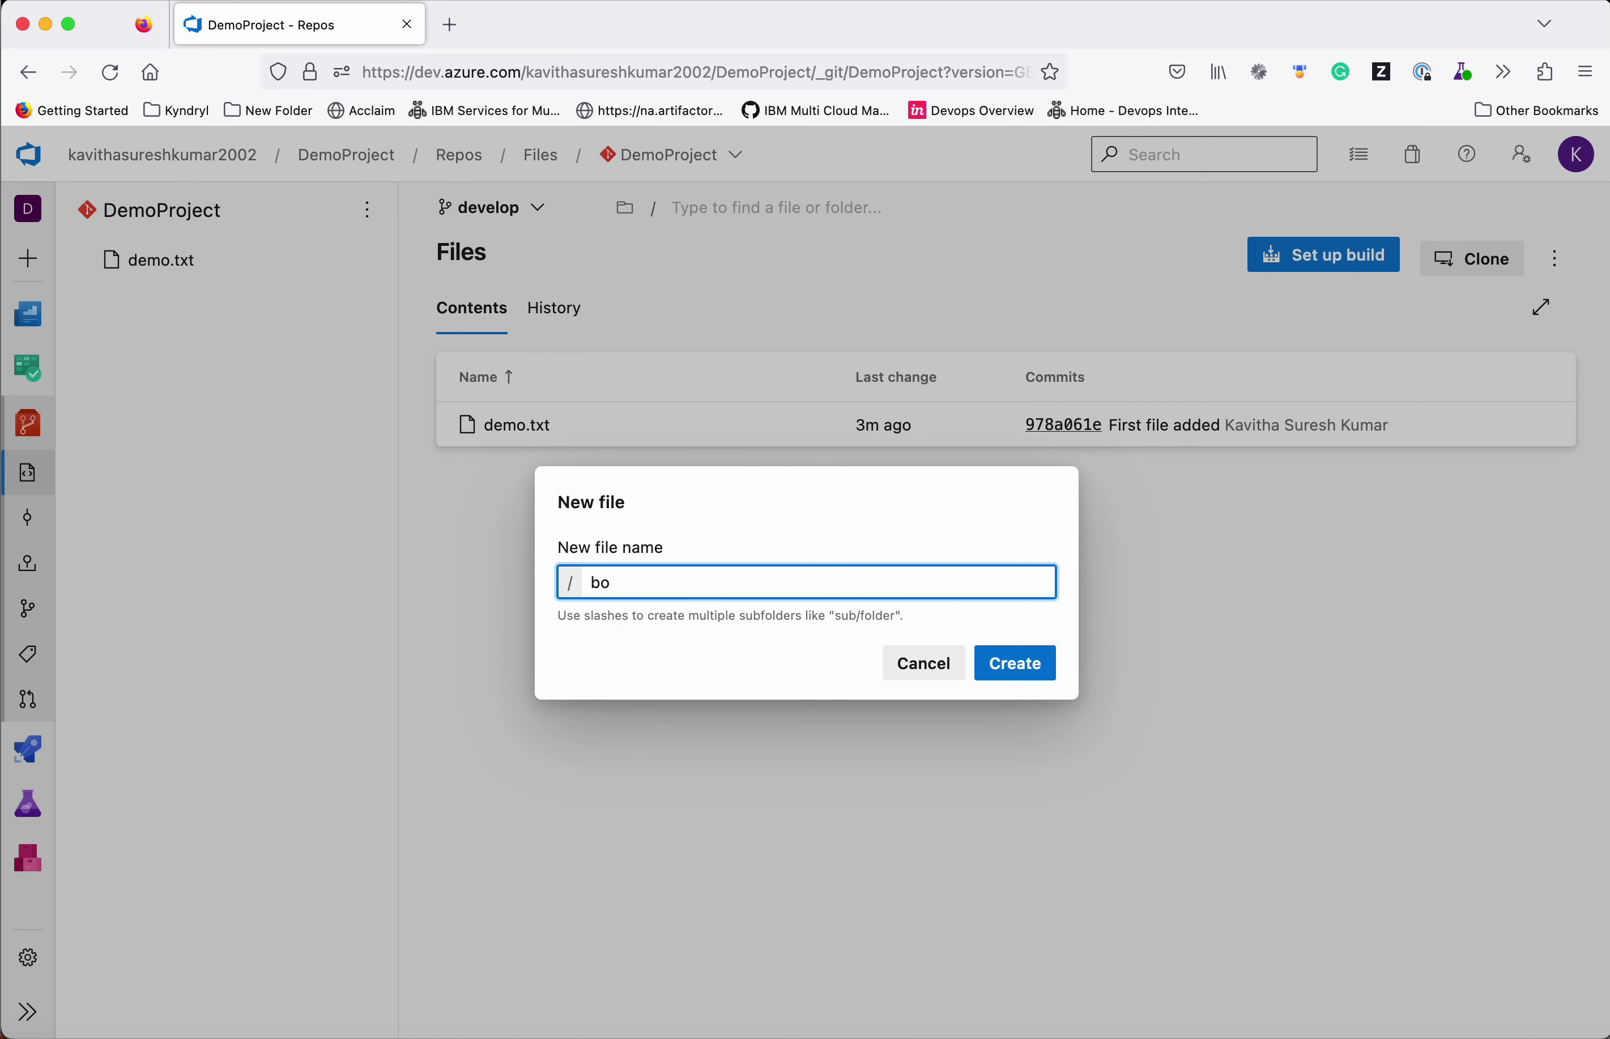
type("ards.txt")
left_click(1015, 664)
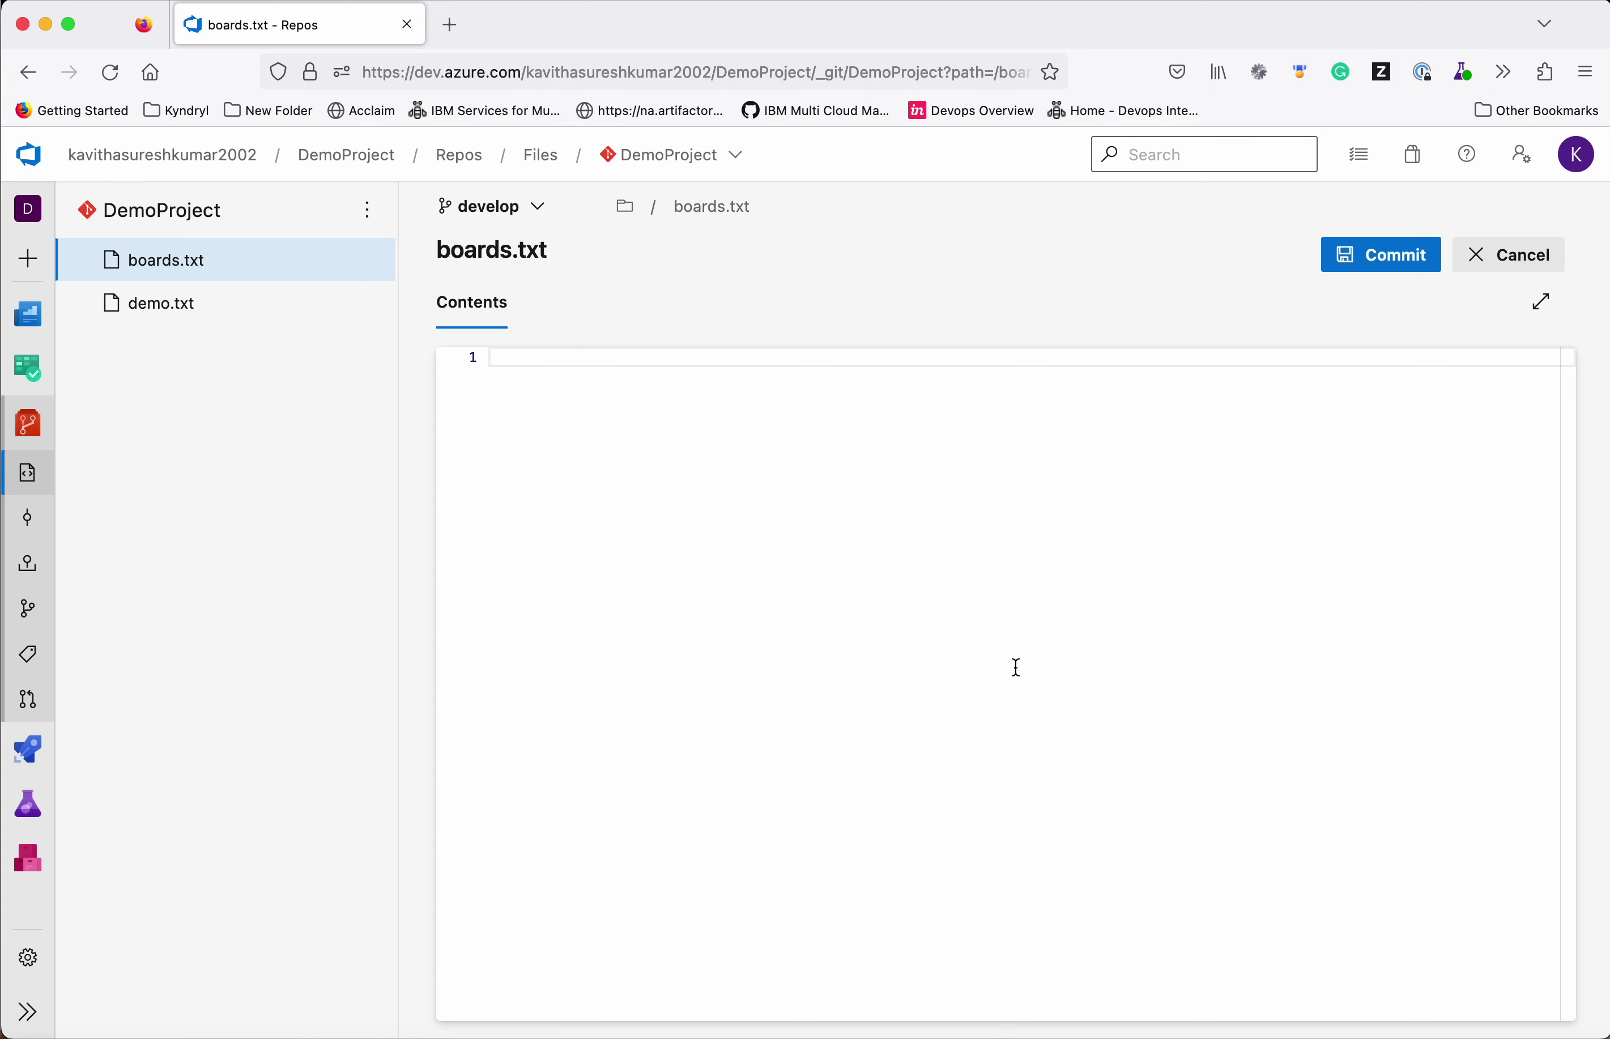
- Enter "Published Azure Boards demo" in boards.txt and commit it to develop, linked to Task 15: Create video
type("Published")
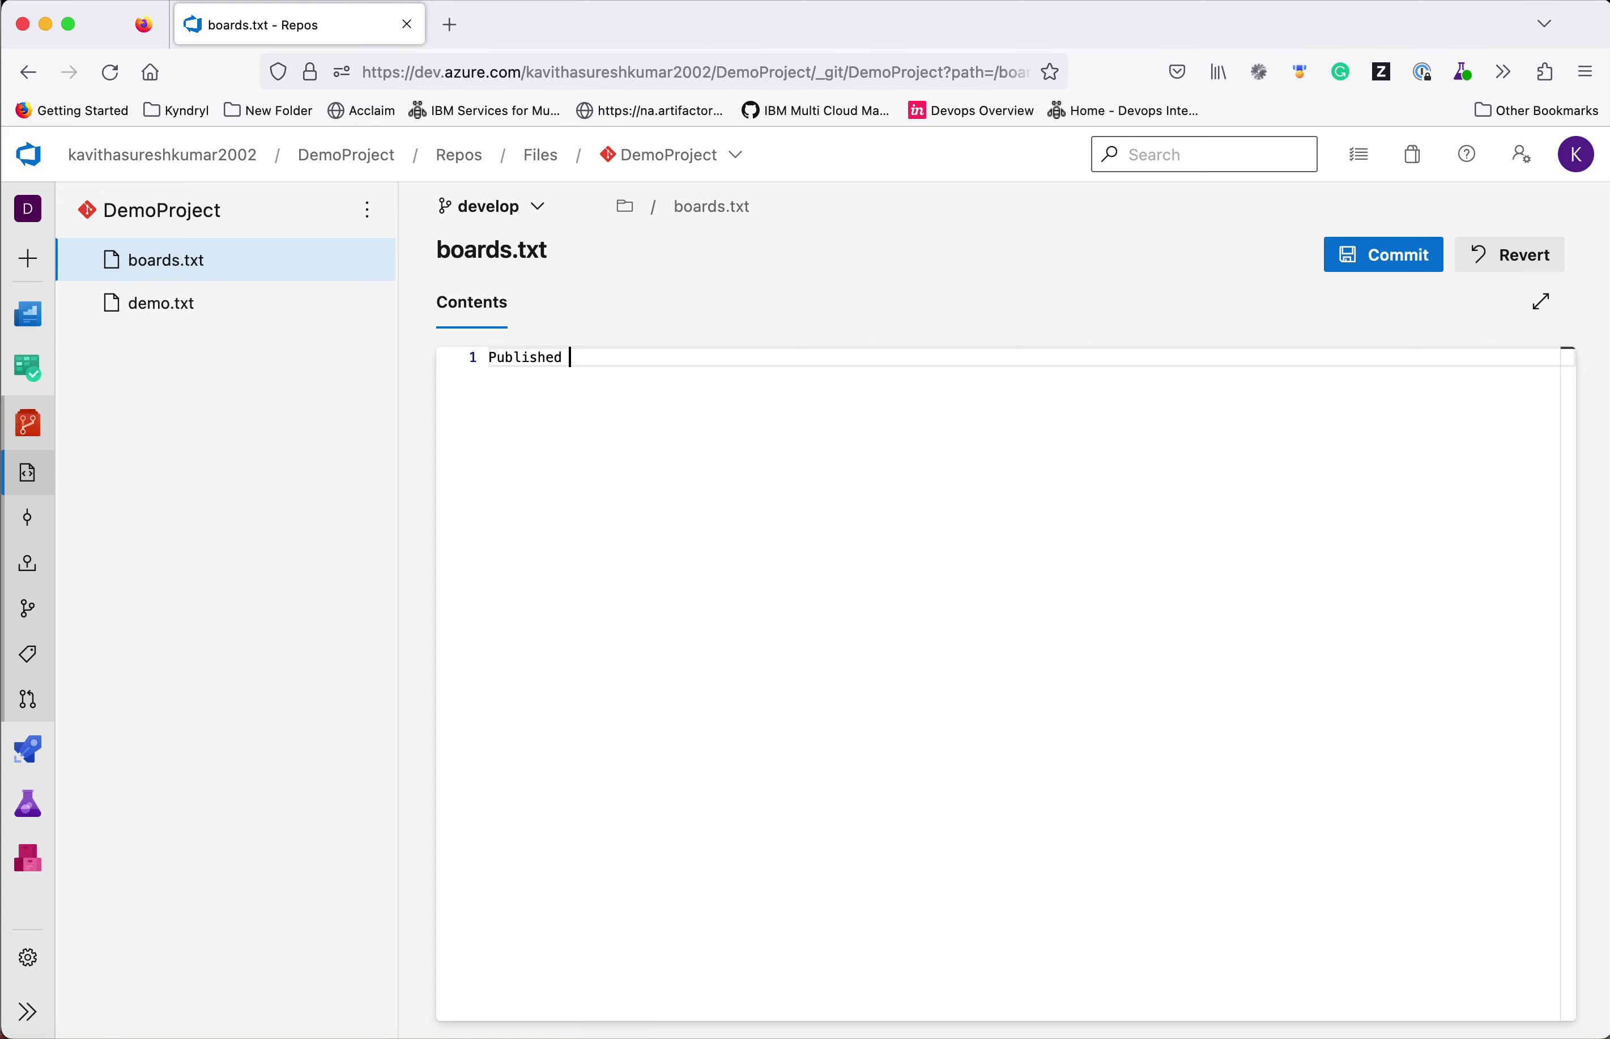
type(" Azure Boards demo")
left_click(1392, 266)
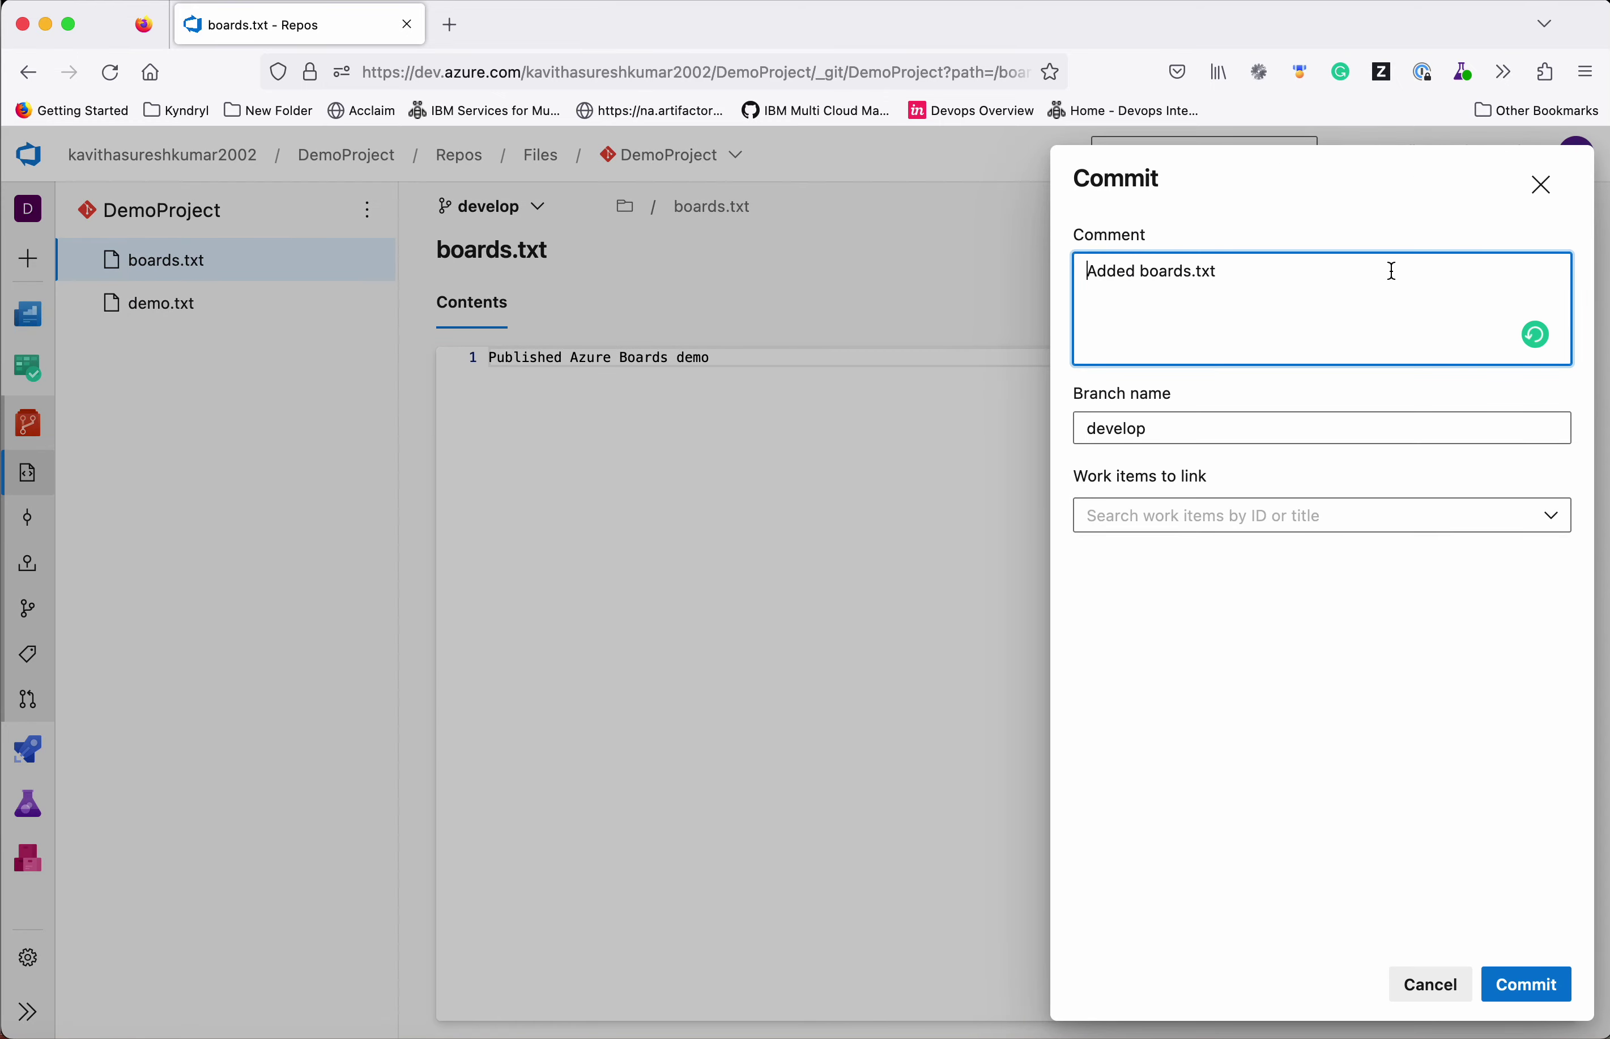
left_click(1554, 522)
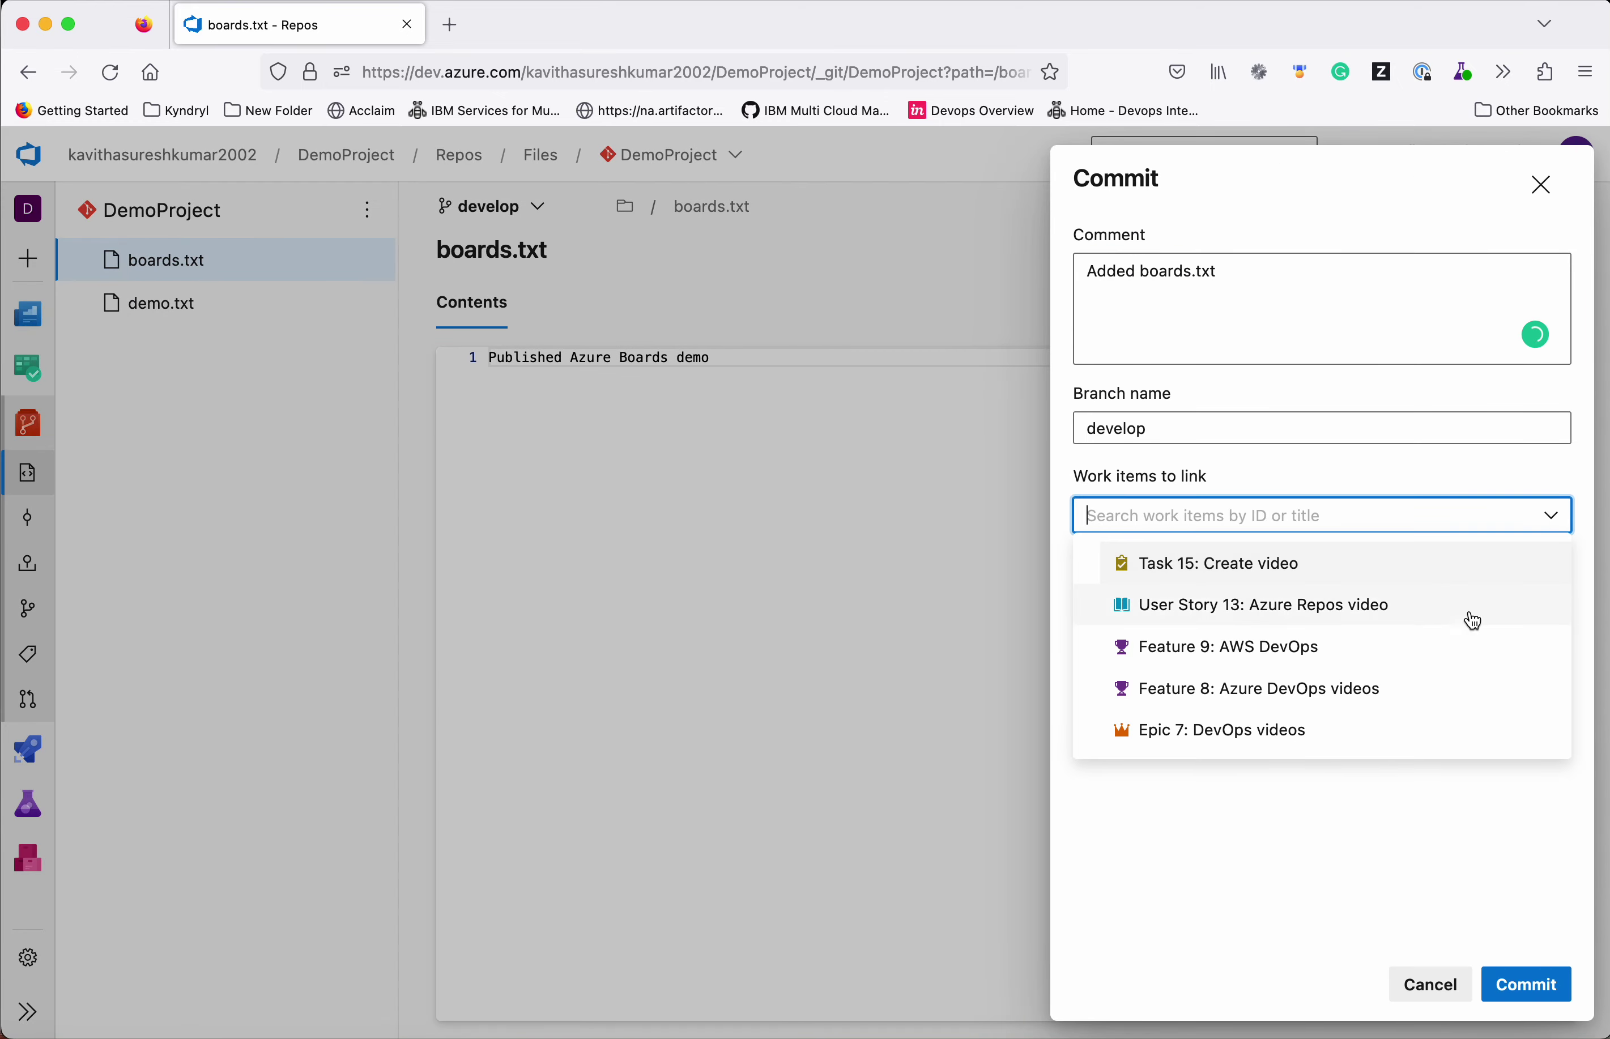
left_click(1408, 579)
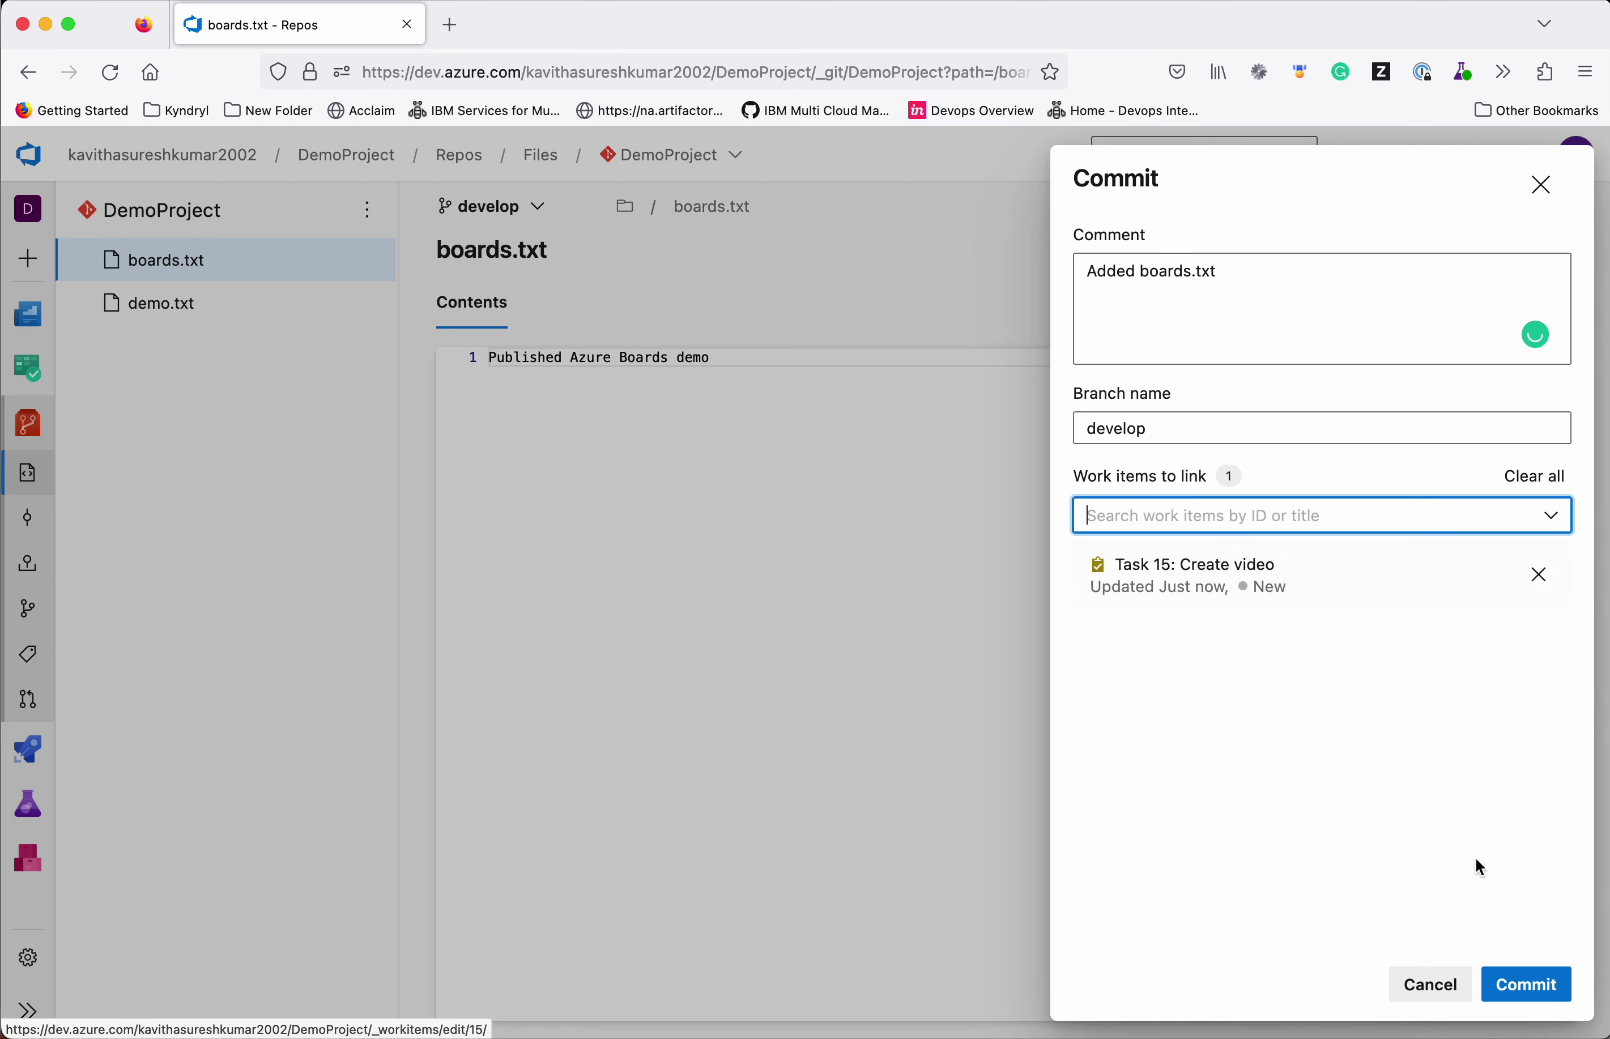
left_click(1516, 989)
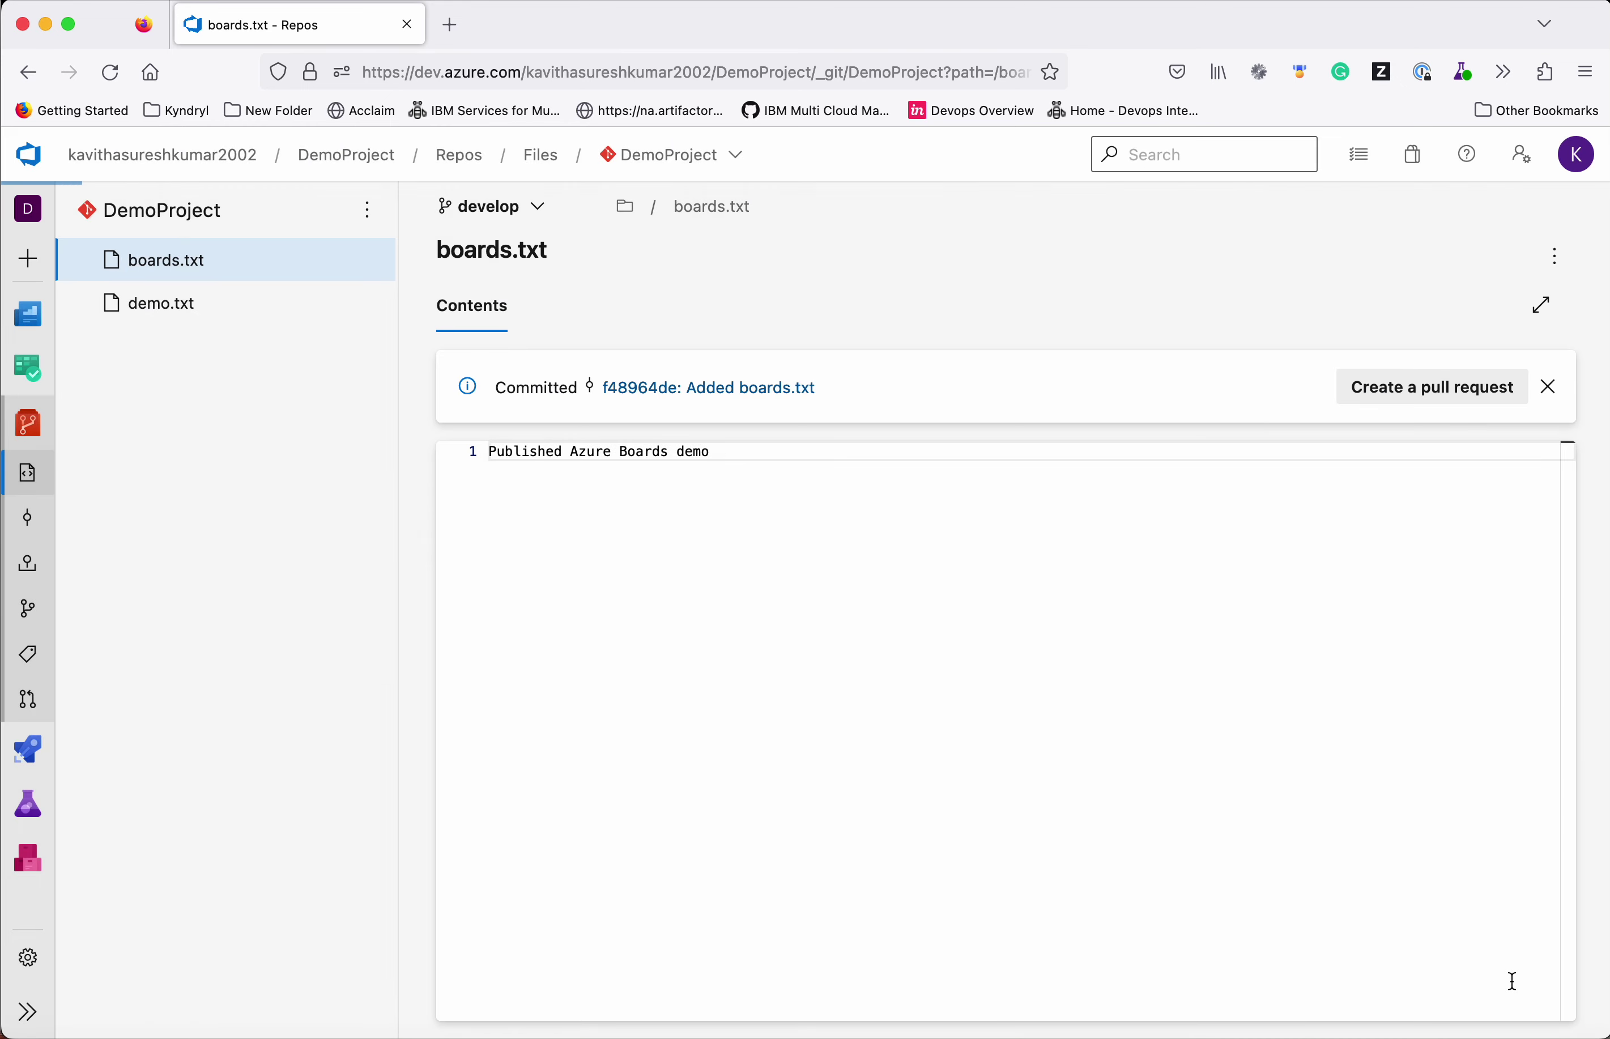
- Create another new file named repos.txt in the DemoProject repository on the develop branch
left_click(367, 210)
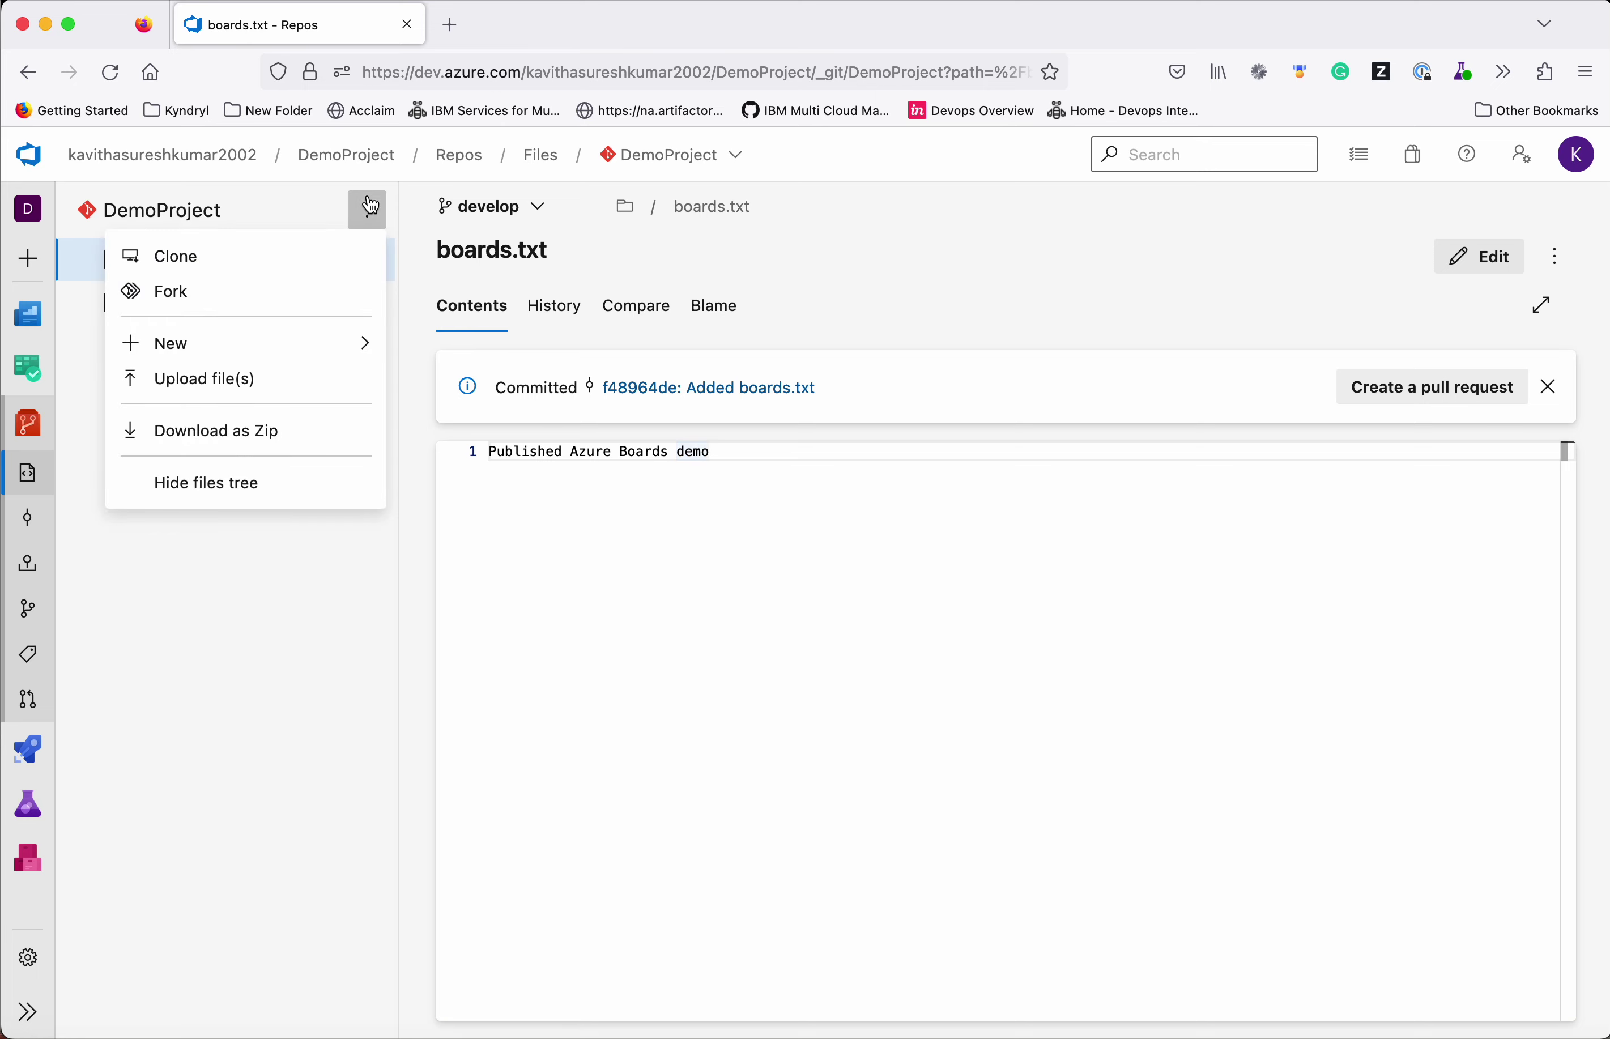
mouse_move(342, 345)
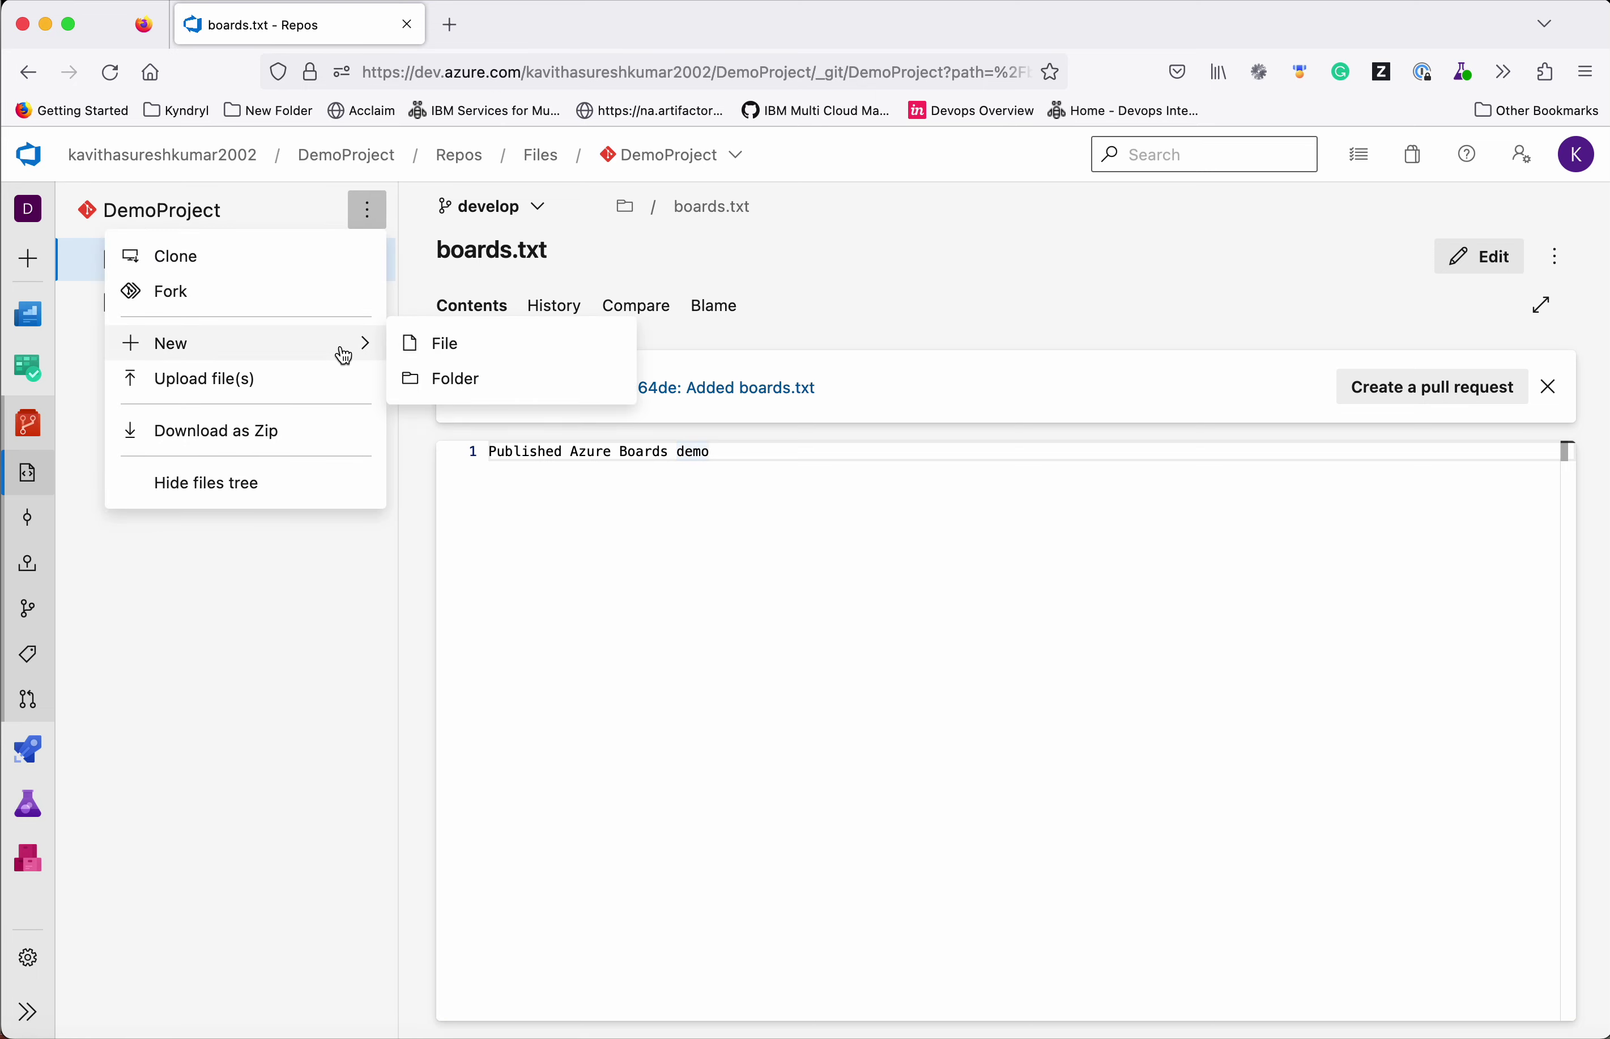
left_click(456, 355)
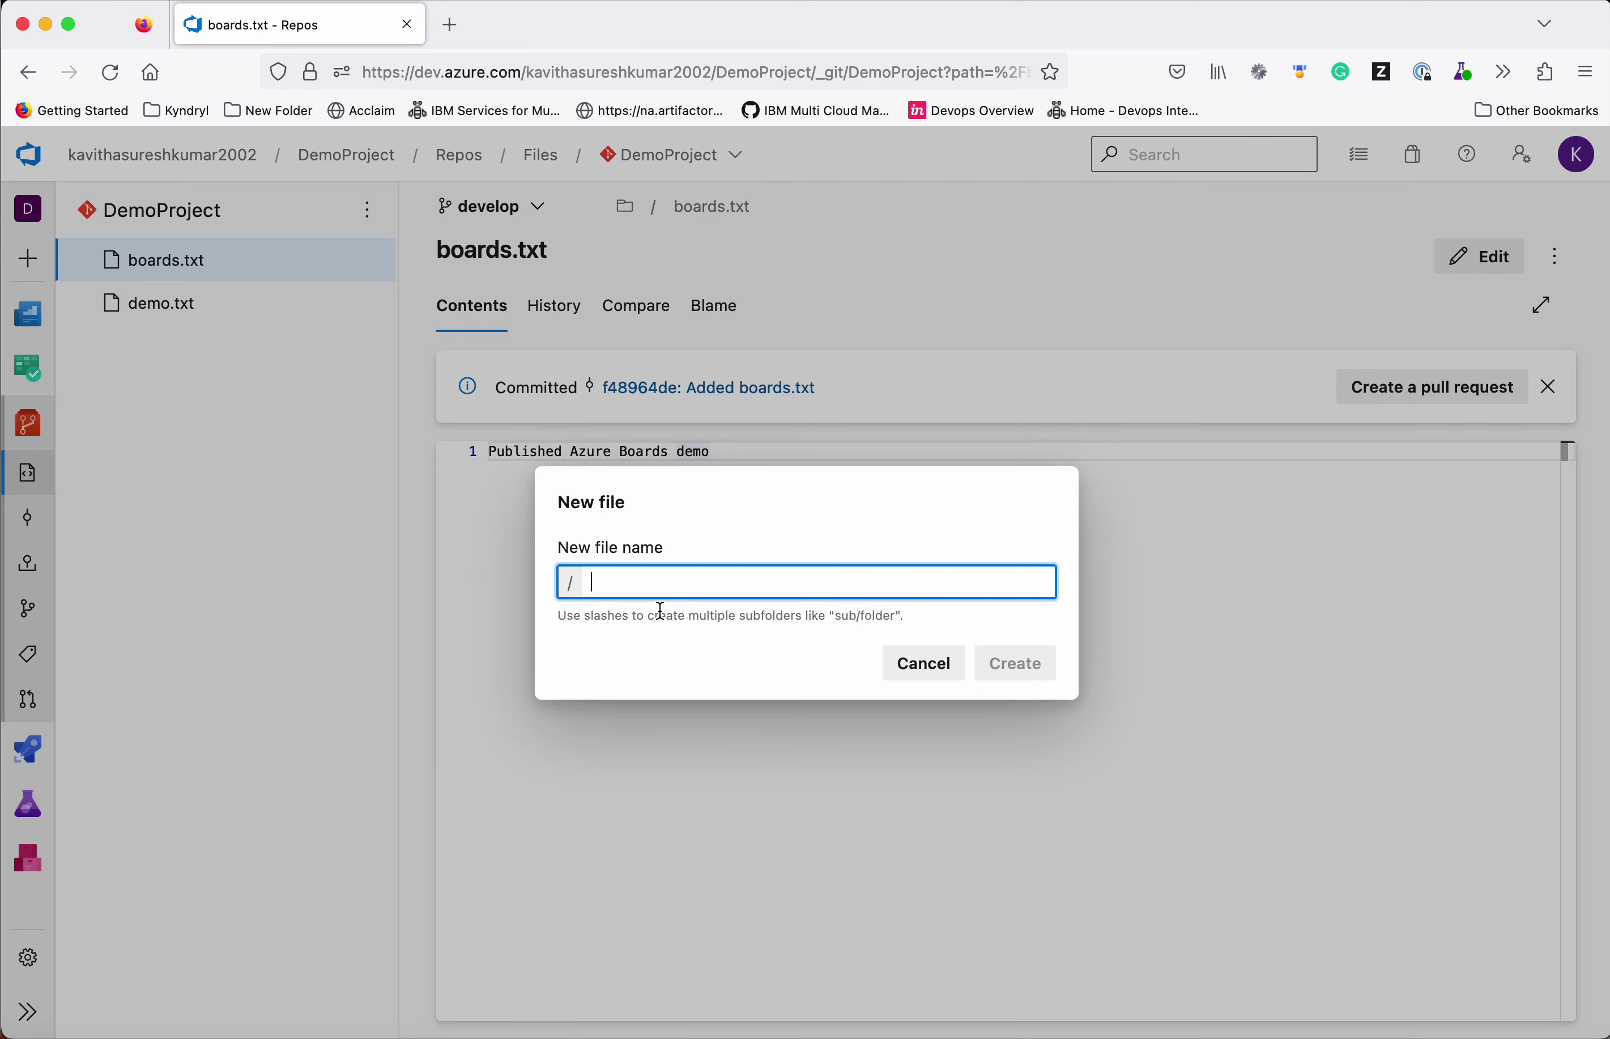
type("repos.txt")
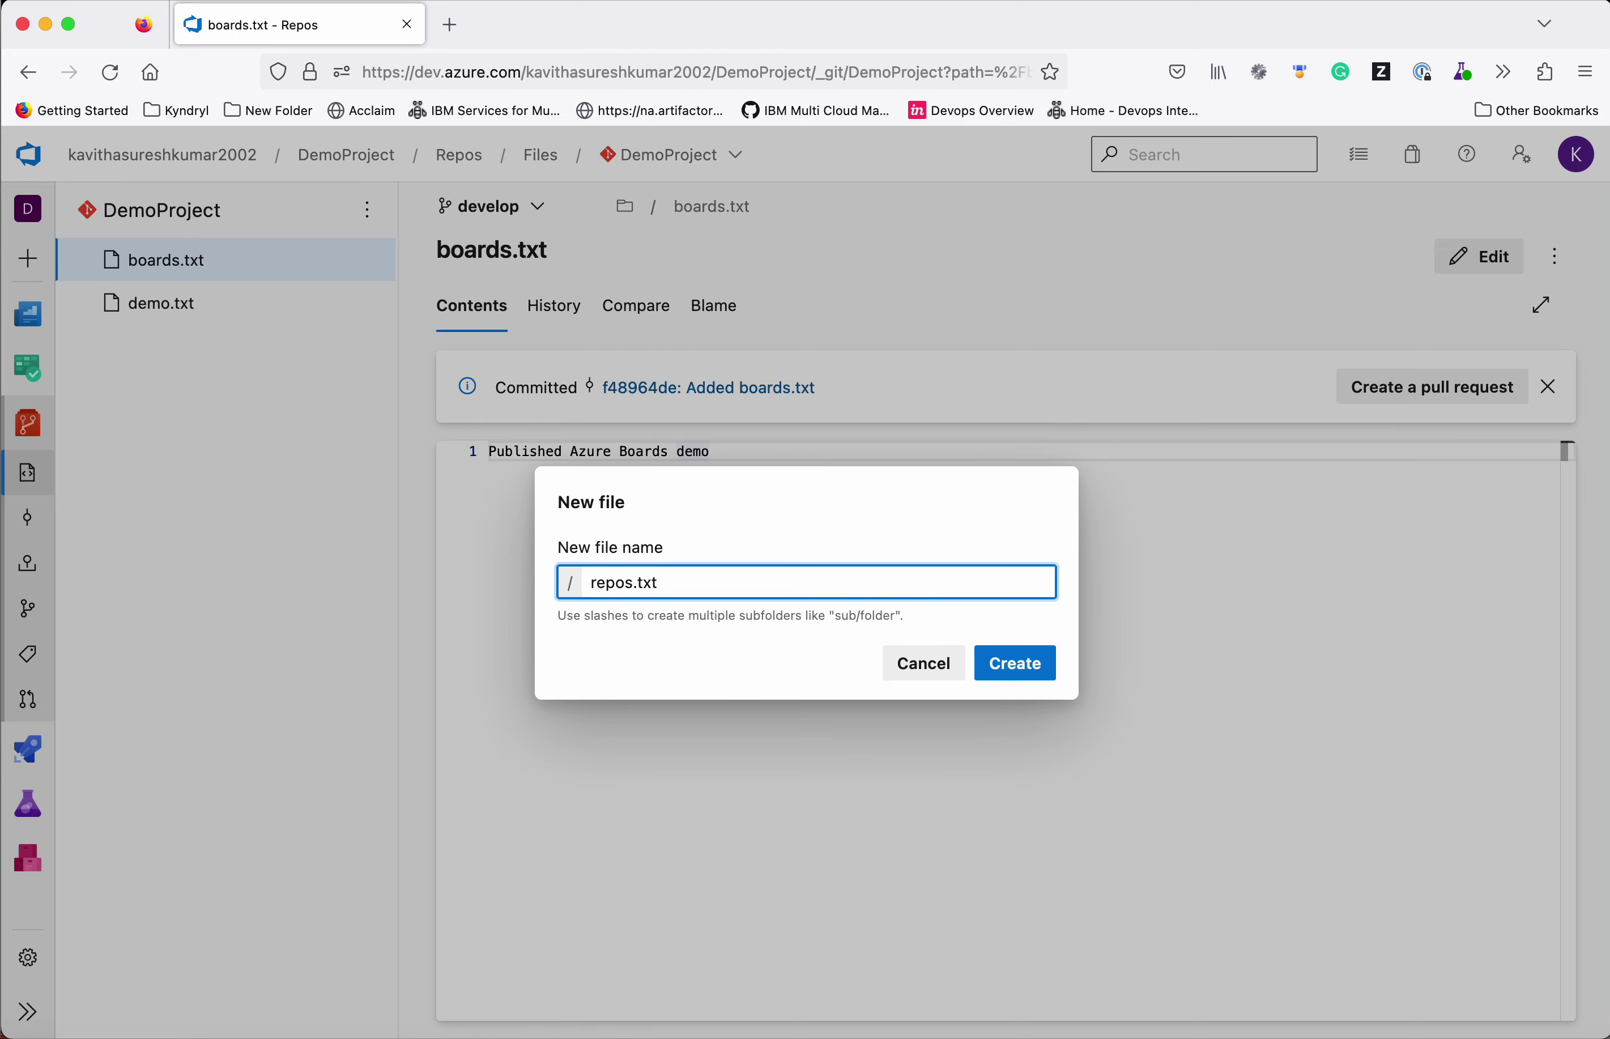
left_click(1033, 667)
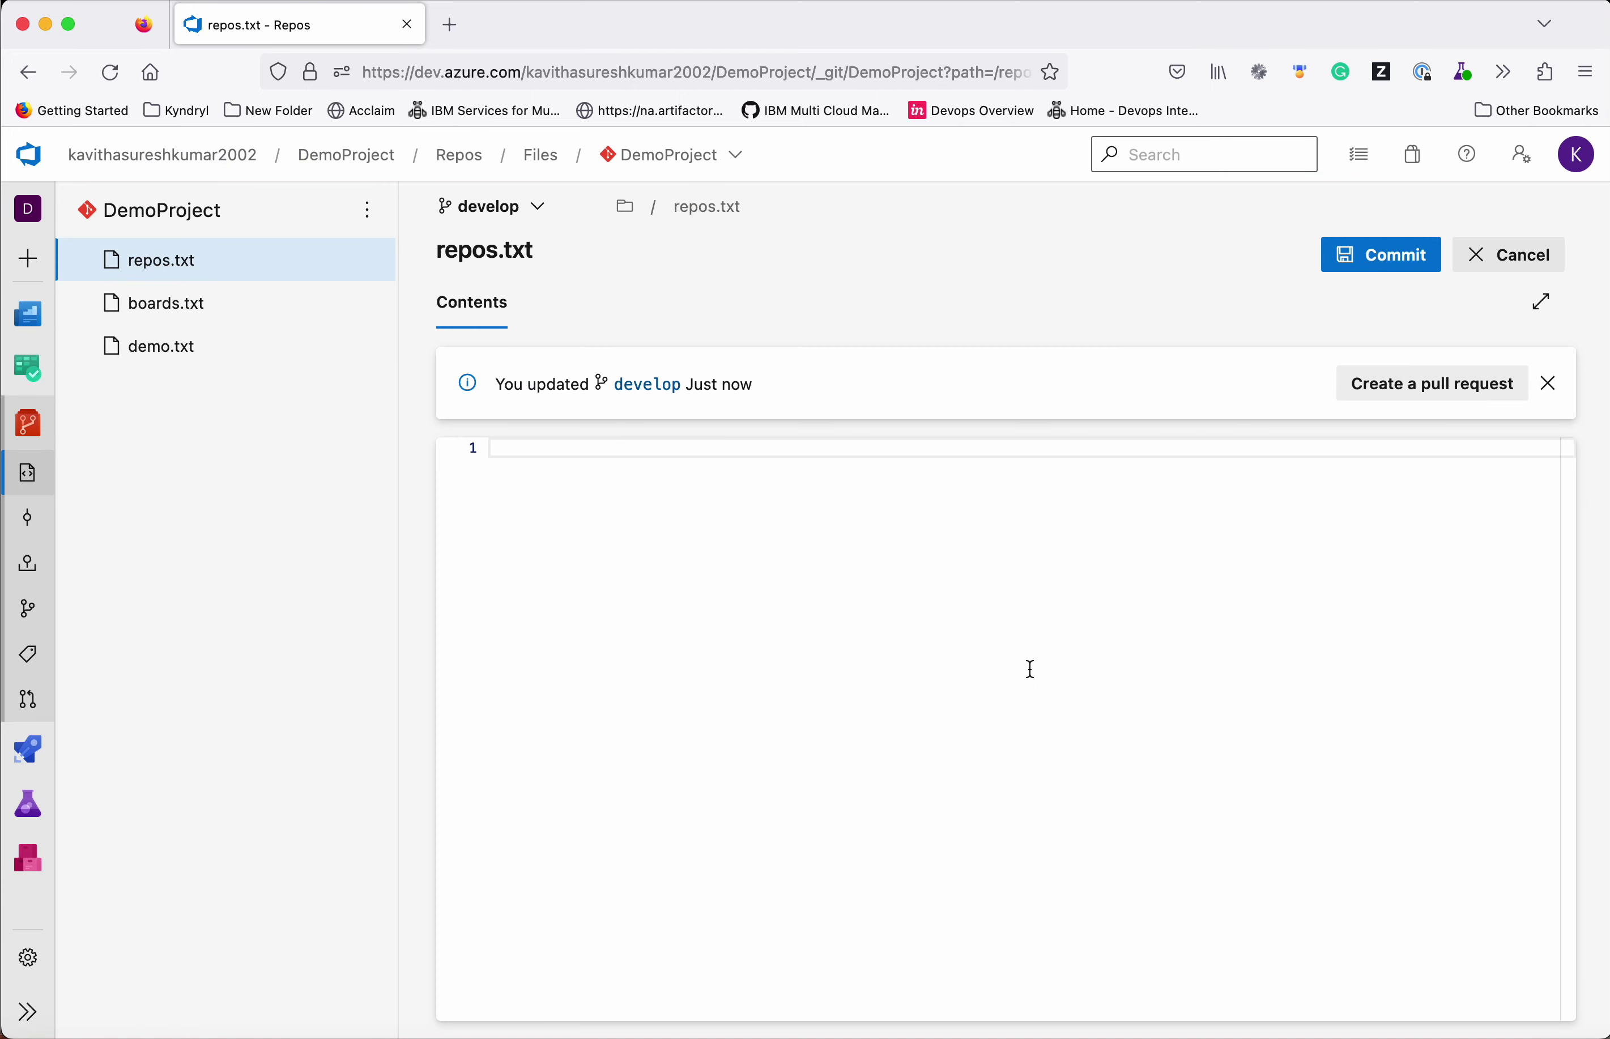
- Enter "Working on Azure Repos video" in repos.txt and commit it to develop, linked to Task 15: Create video
type("Working ")
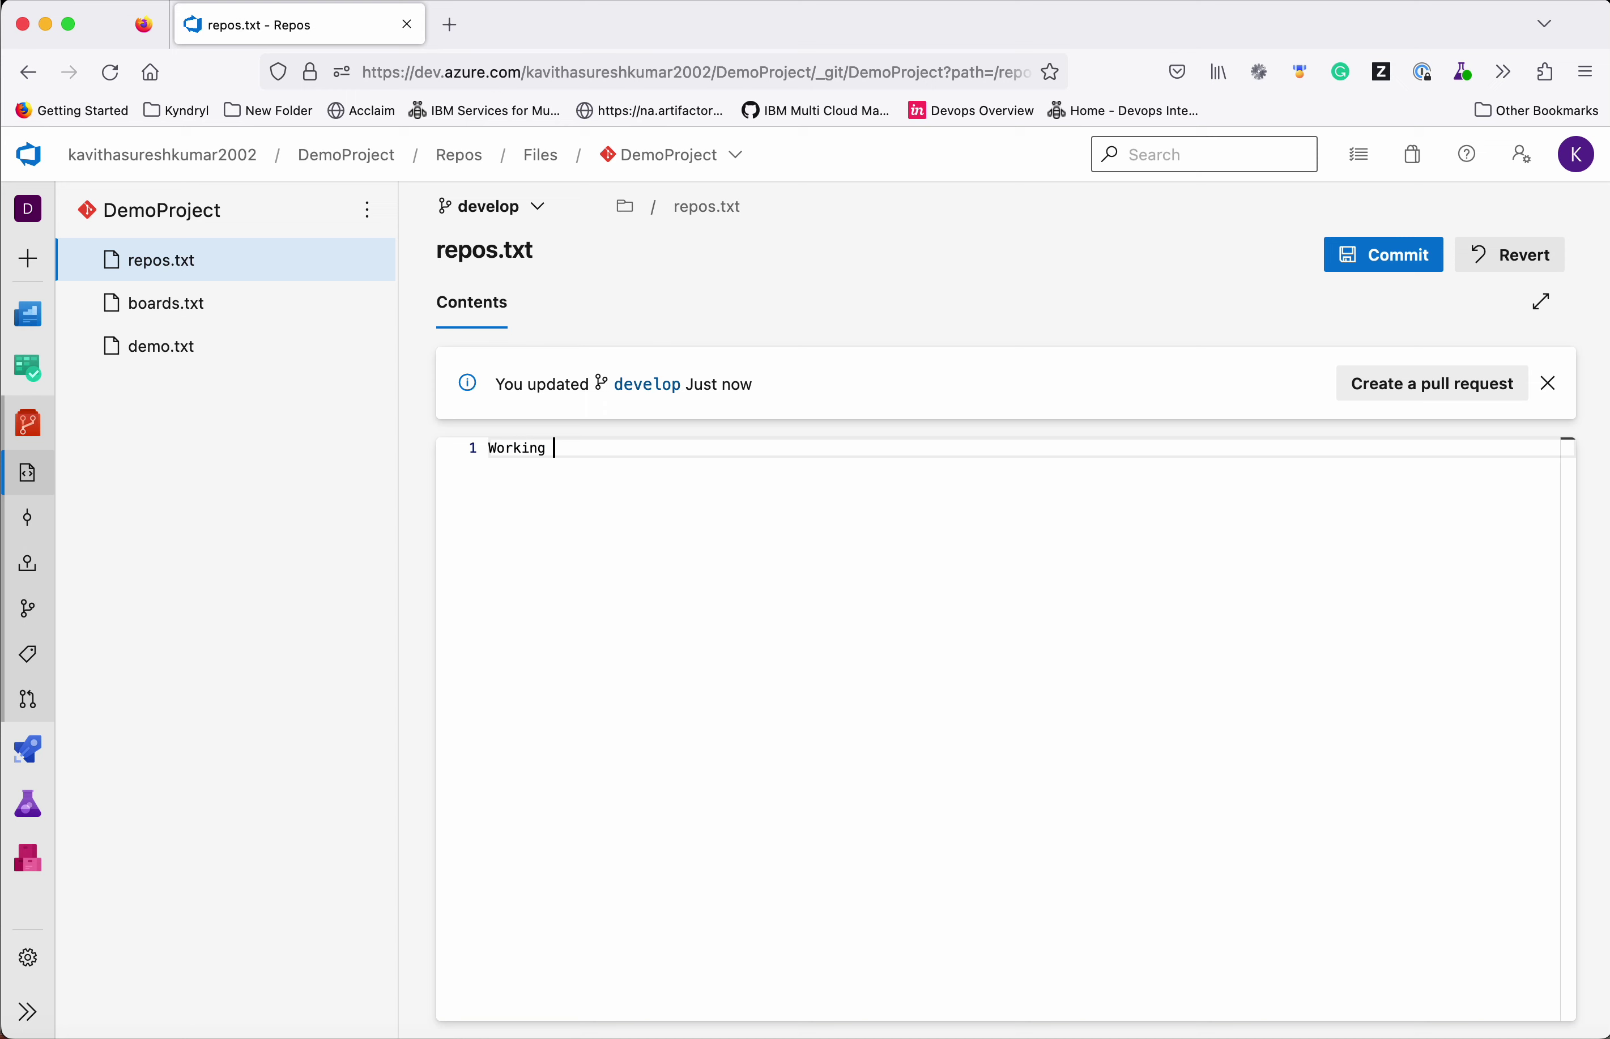
type("on Azure Repos video")
left_click(1386, 271)
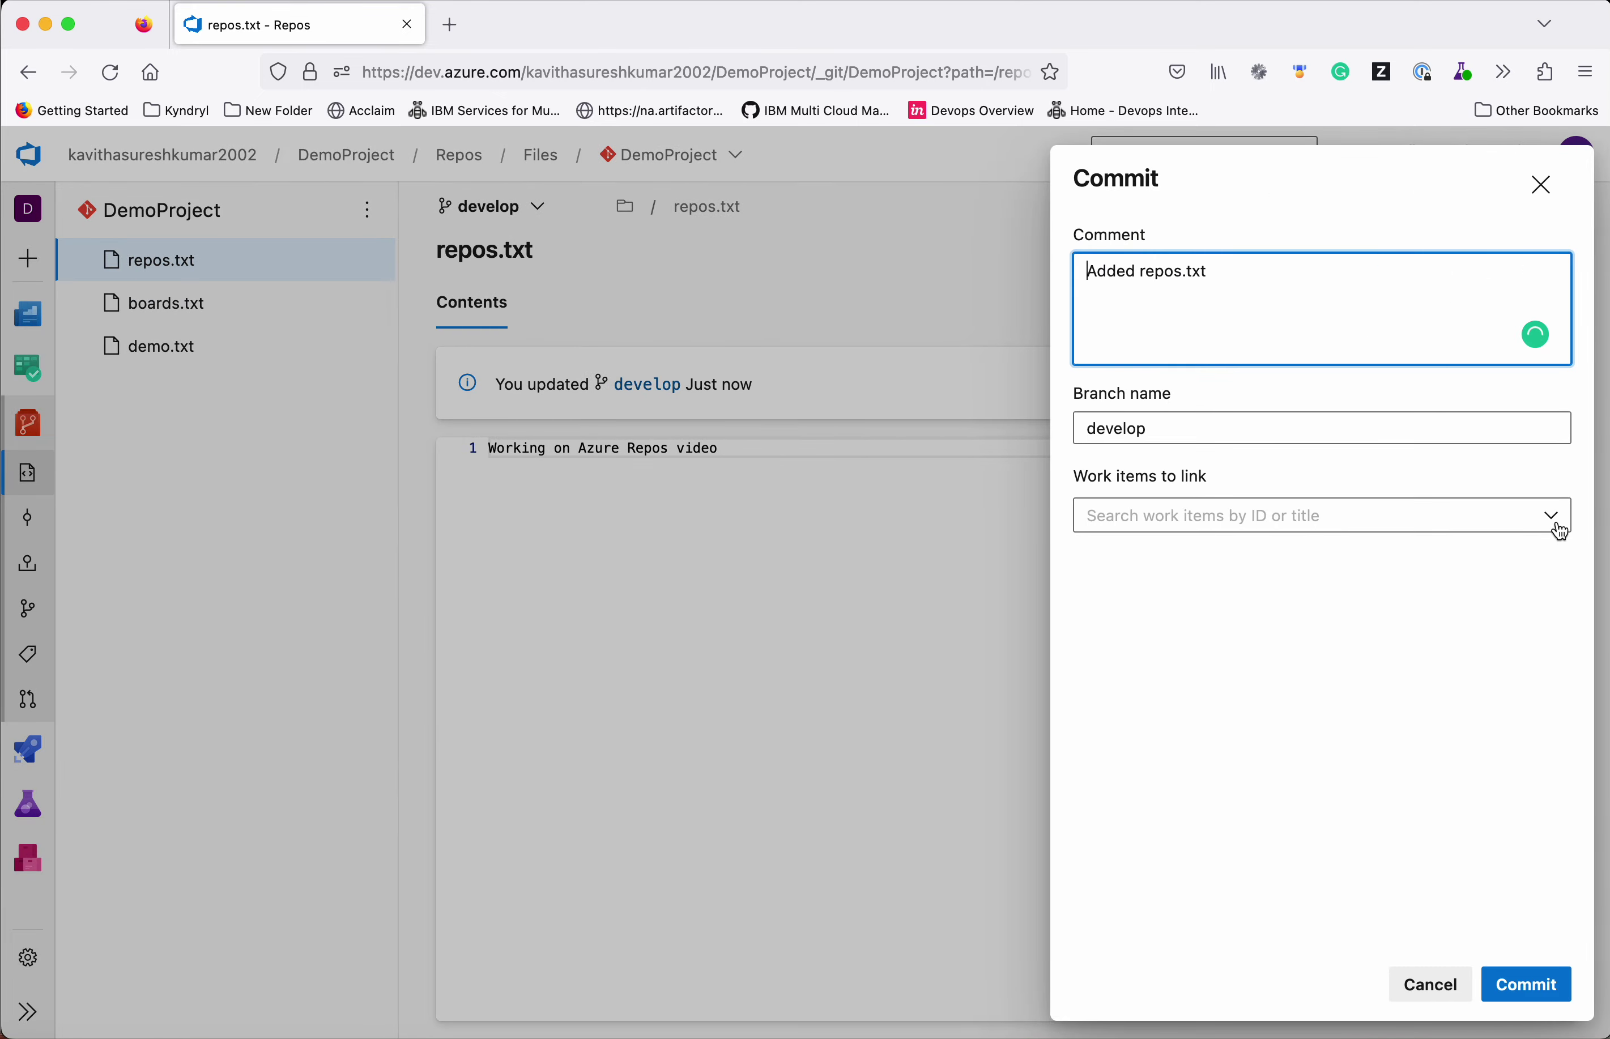
left_click(1555, 529)
left_click(1412, 575)
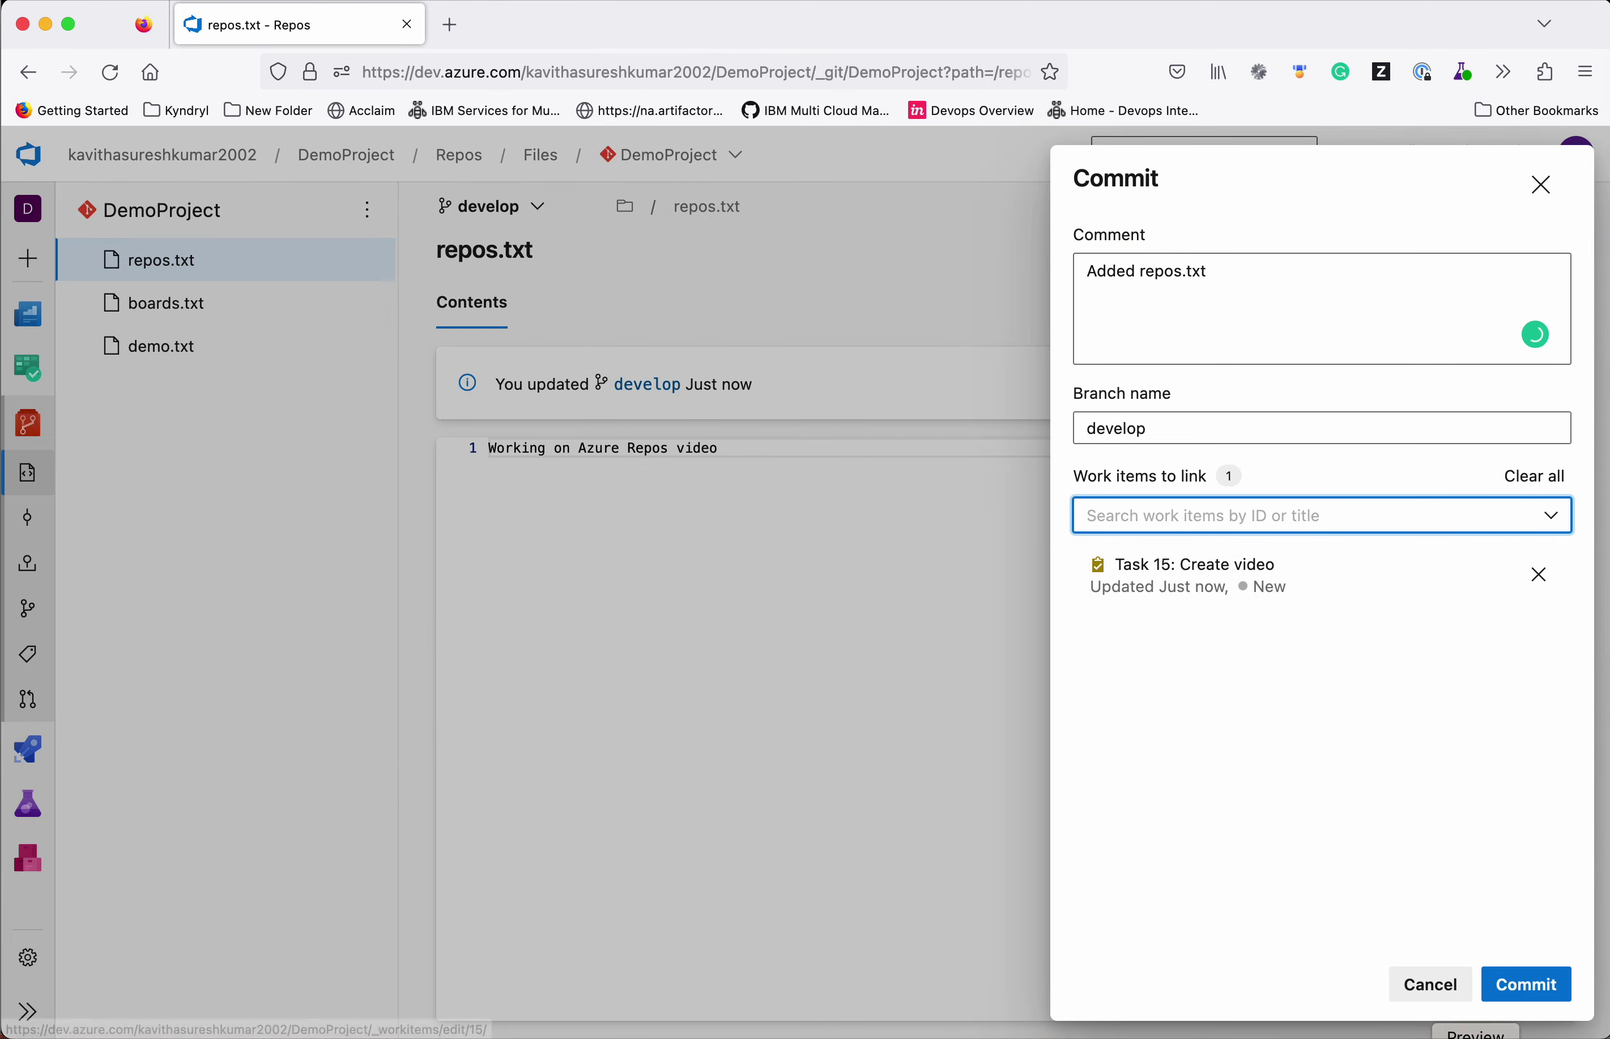
left_click(1531, 990)
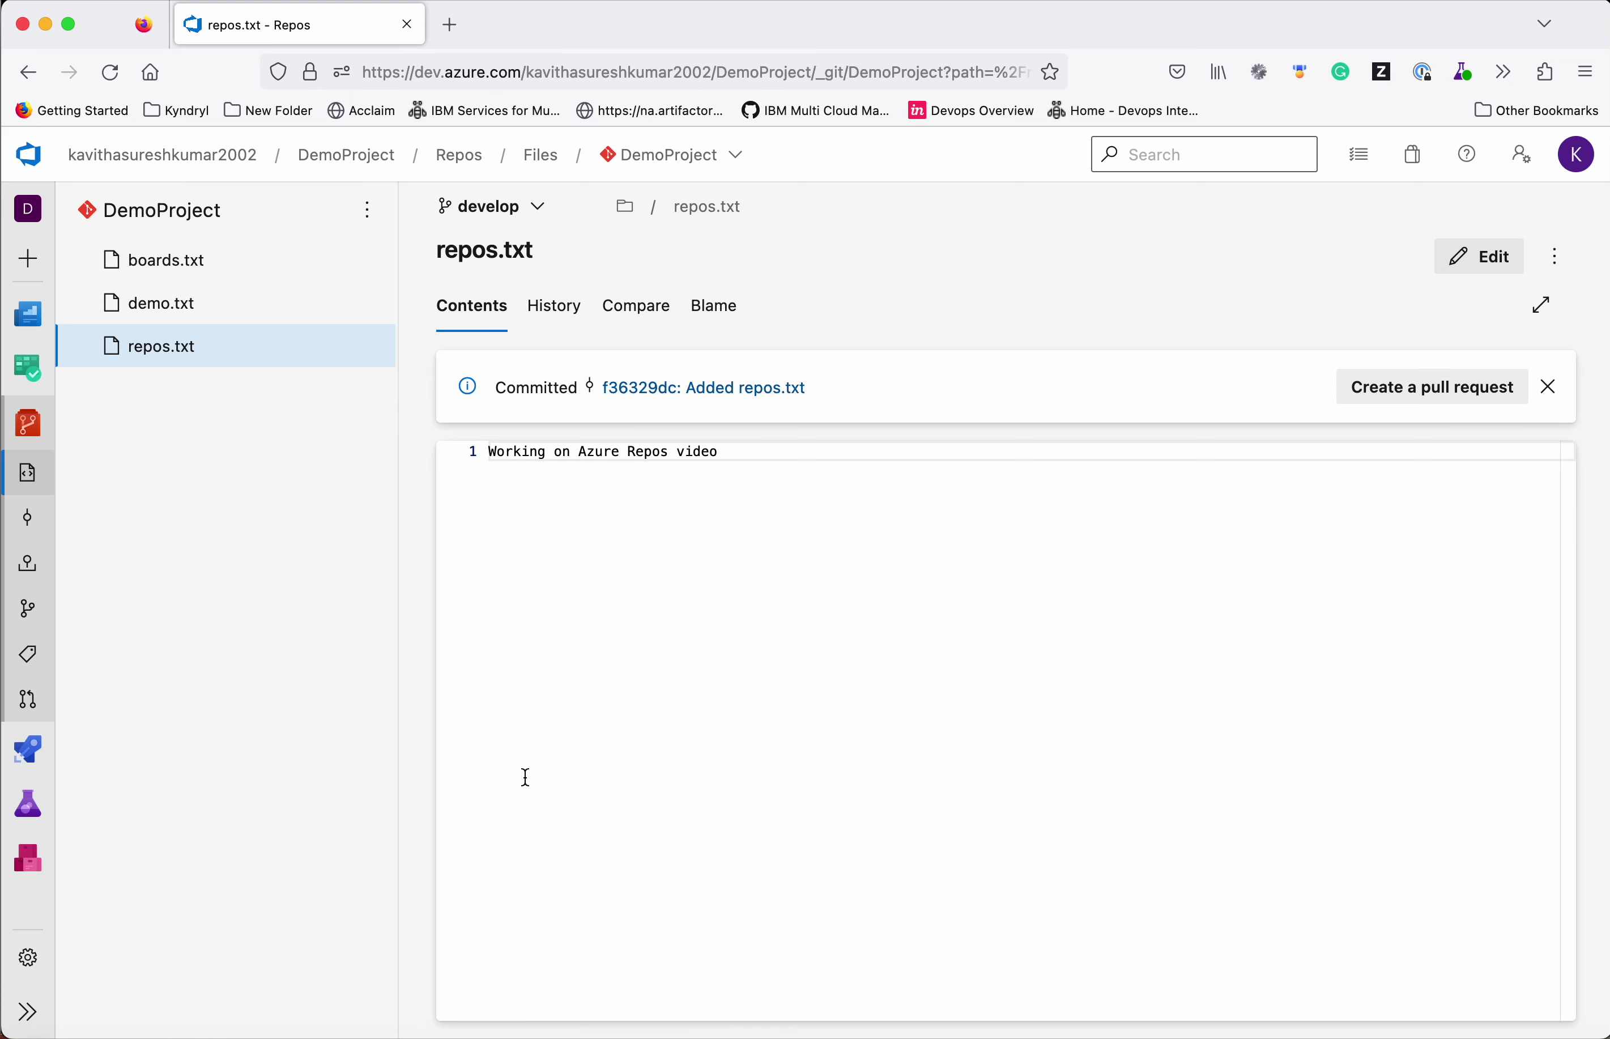
- View the repository's file list on the develop branch and compare it with the one on master
left_click(36, 477)
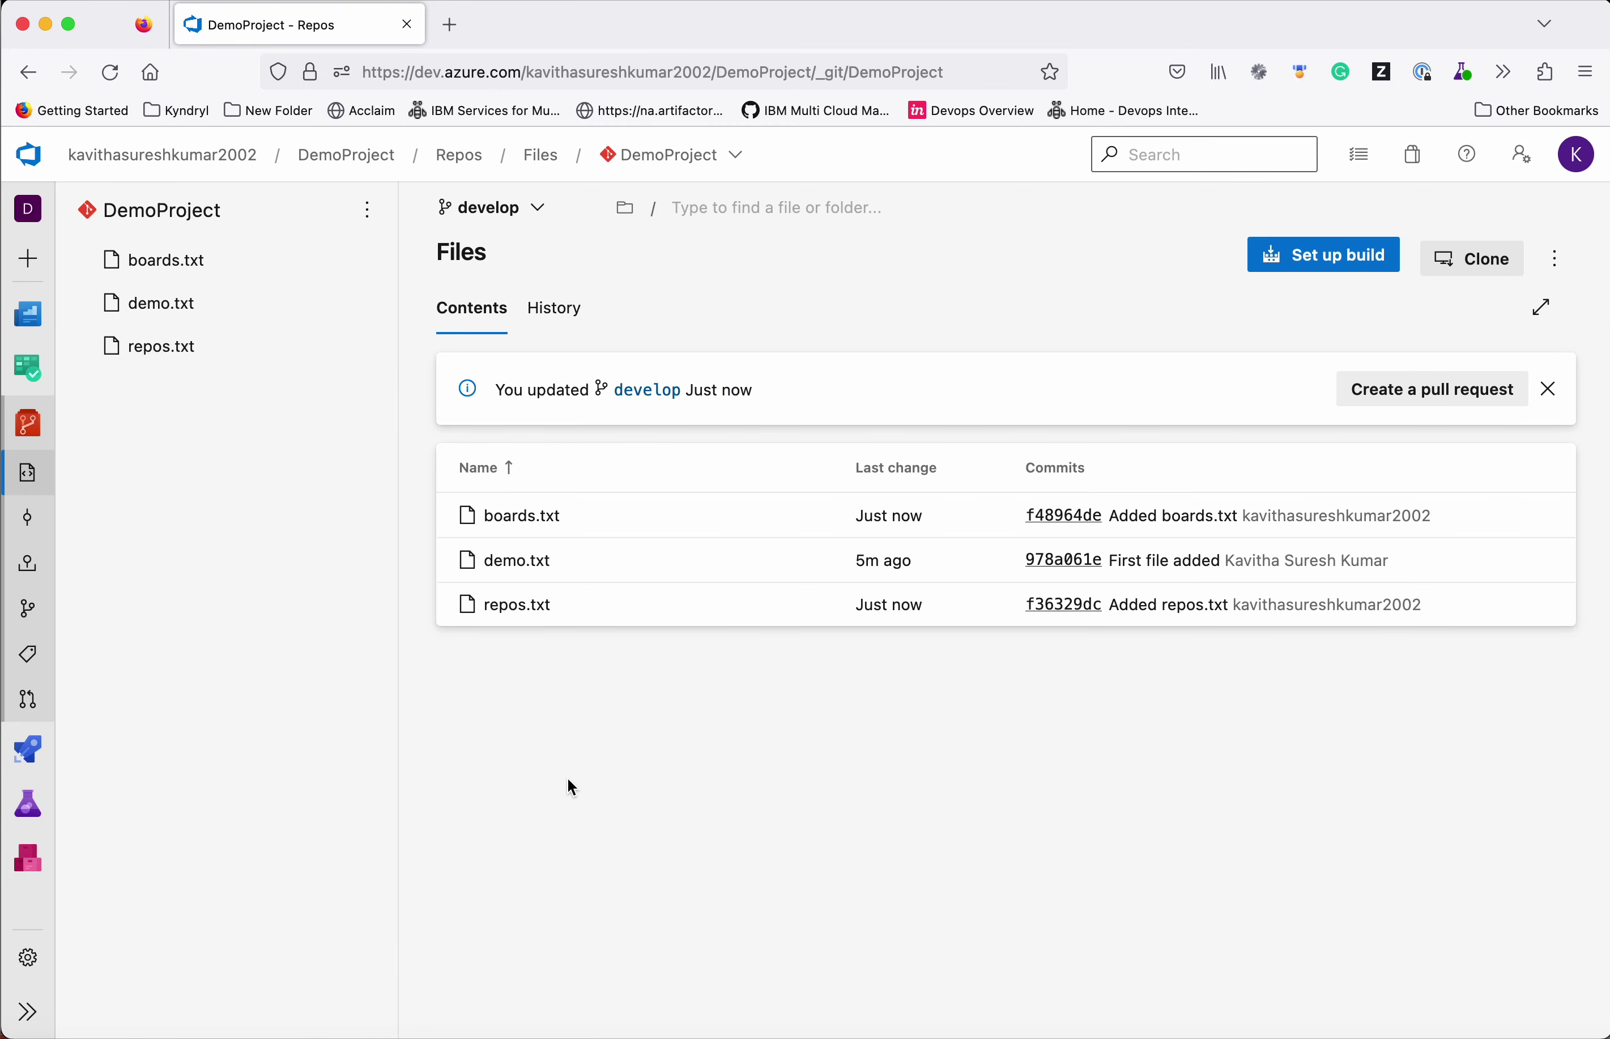
left_click(543, 210)
left_click(514, 346)
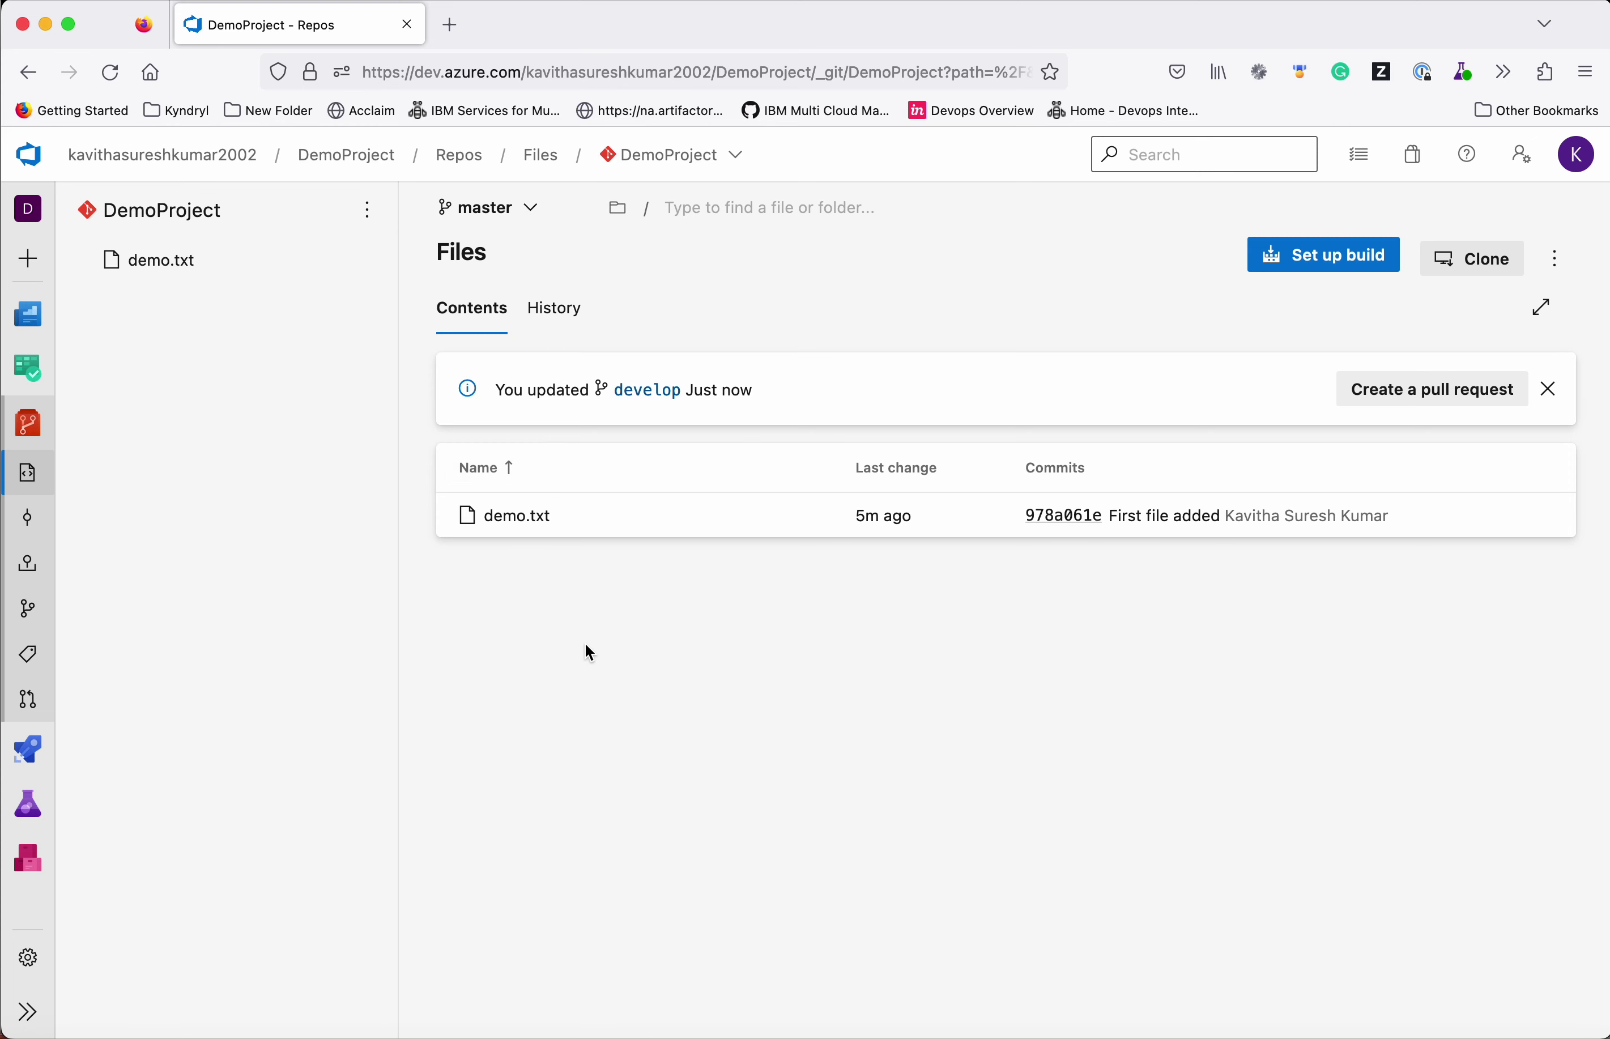
- Start a pull request from develop into master titled "merge develop to master", with the commit messages added as its description
left_click(35, 708)
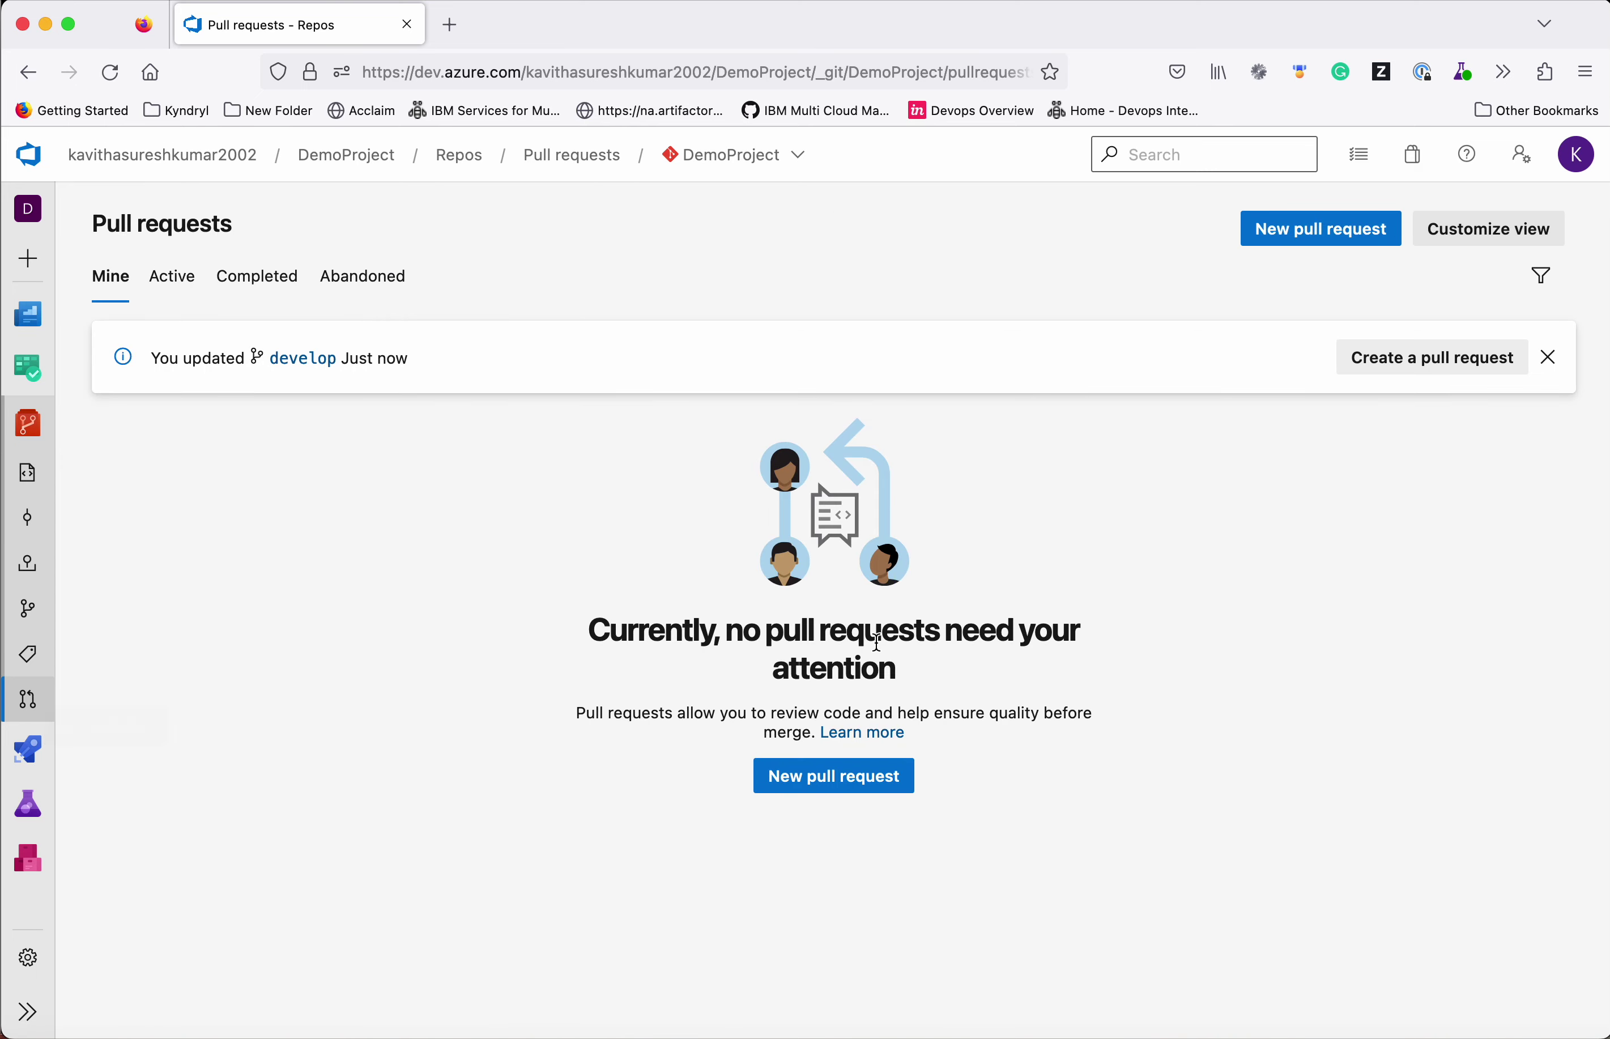
left_click(872, 778)
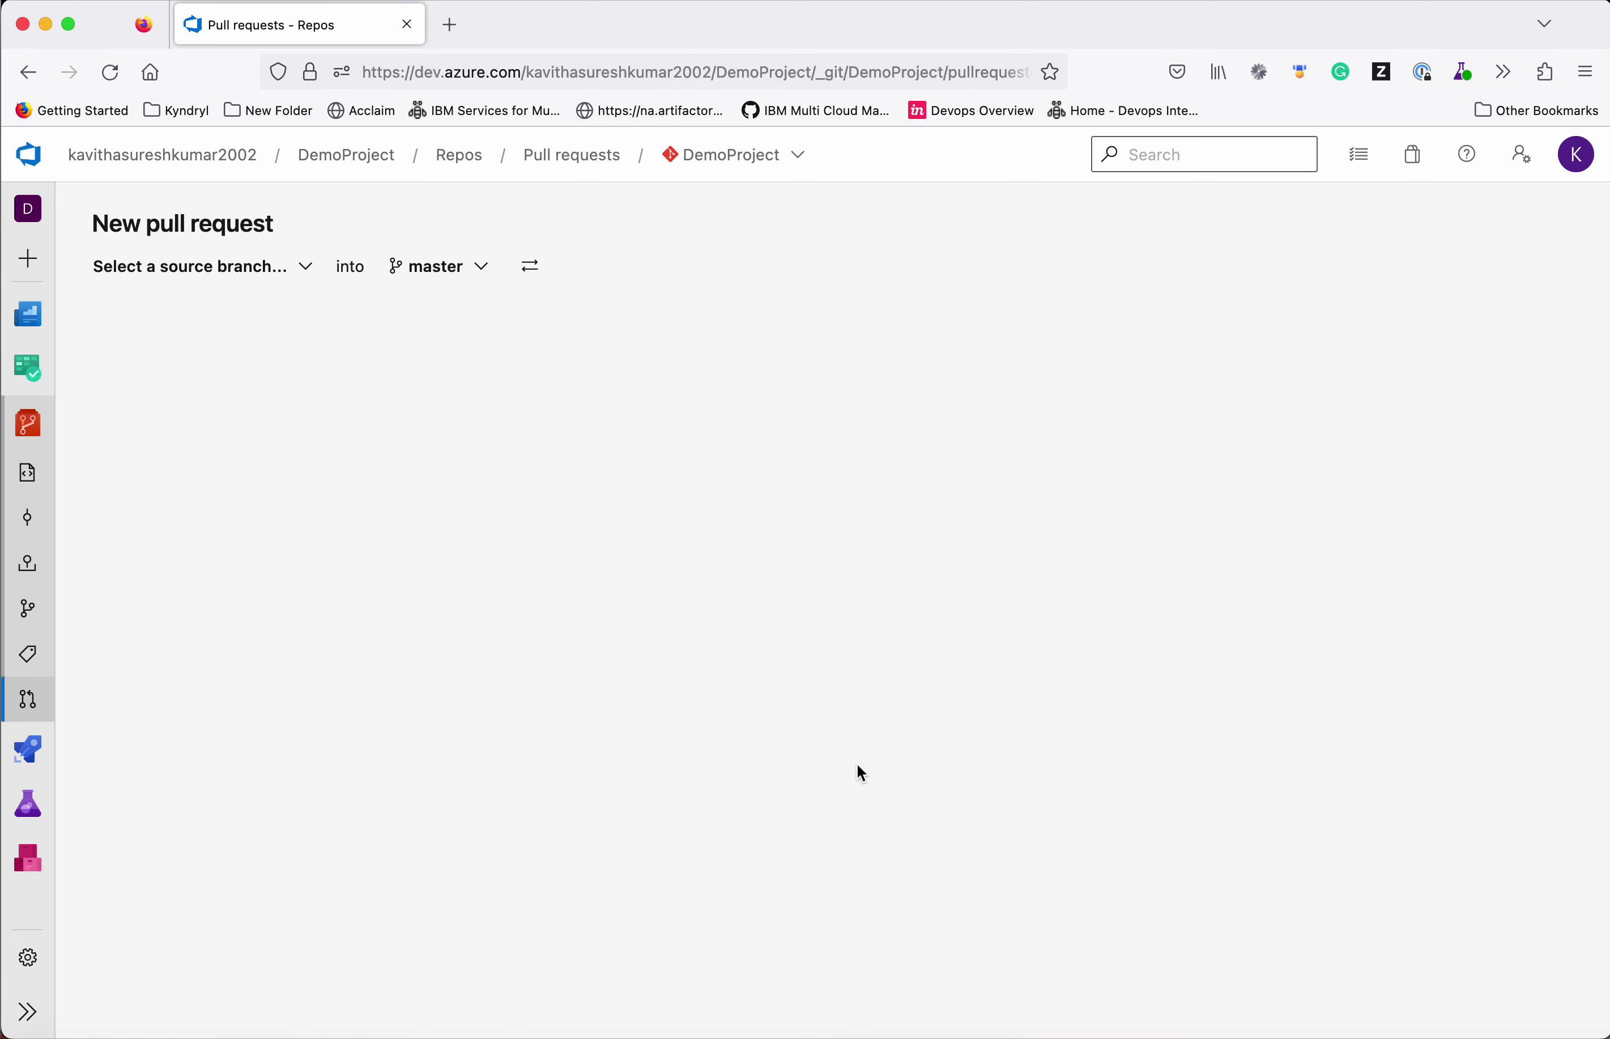
left_click(299, 269)
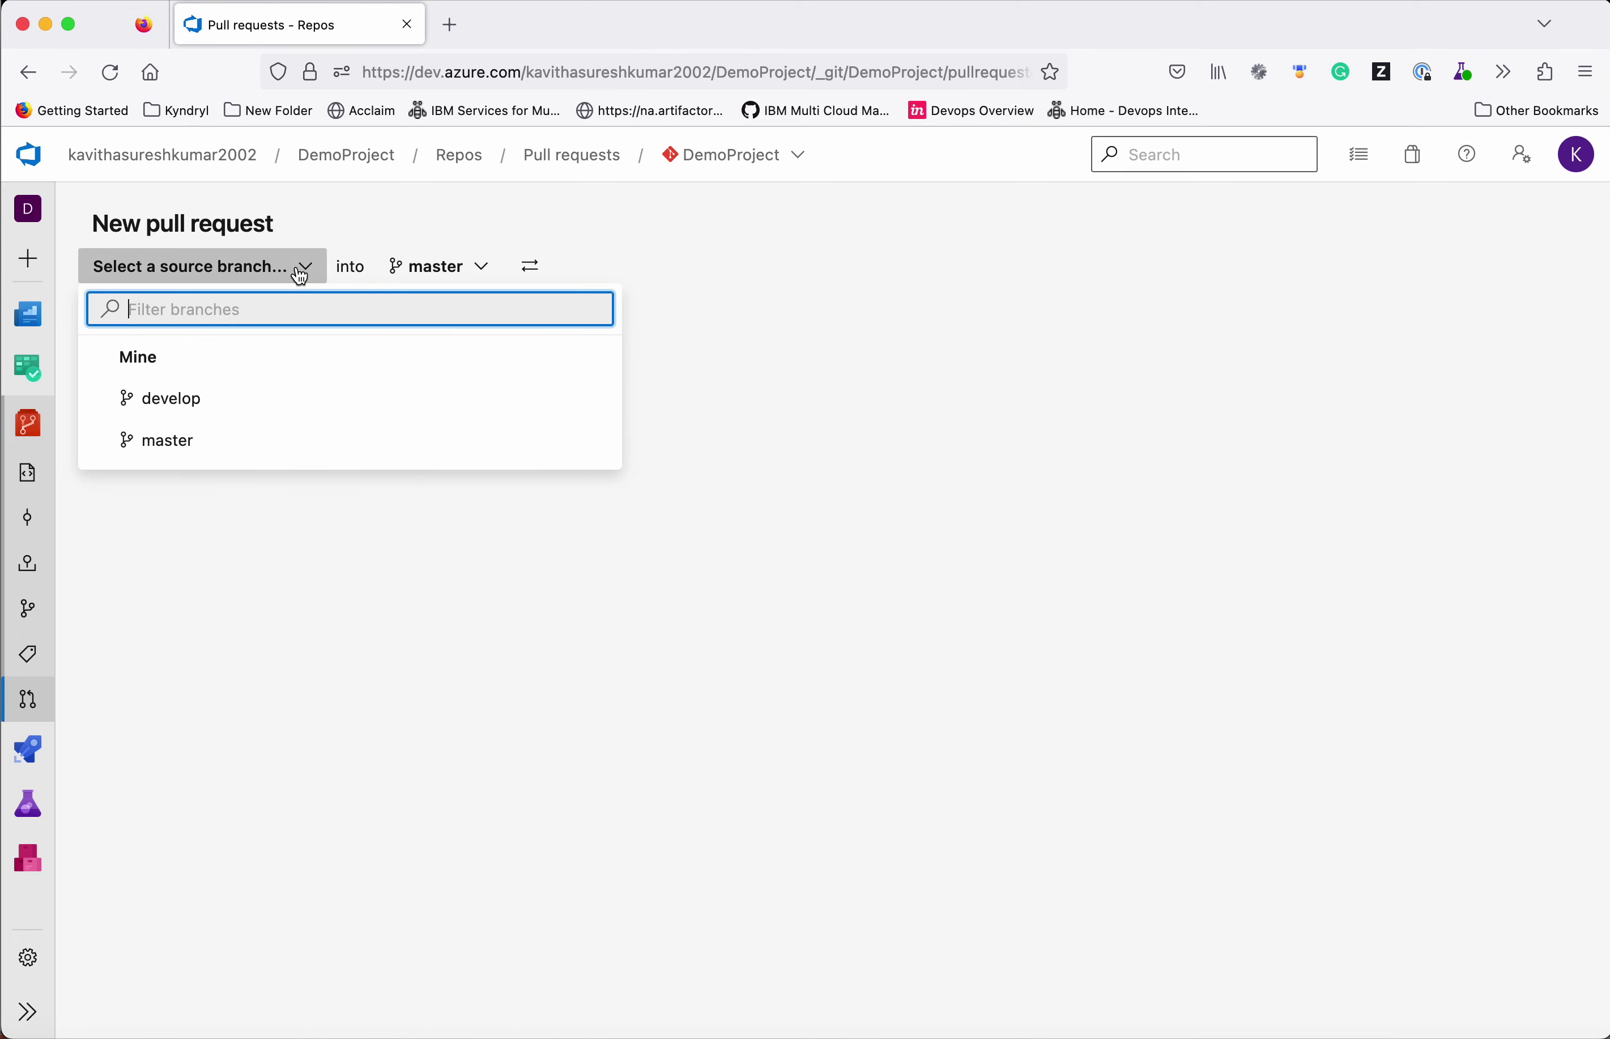
left_click(195, 401)
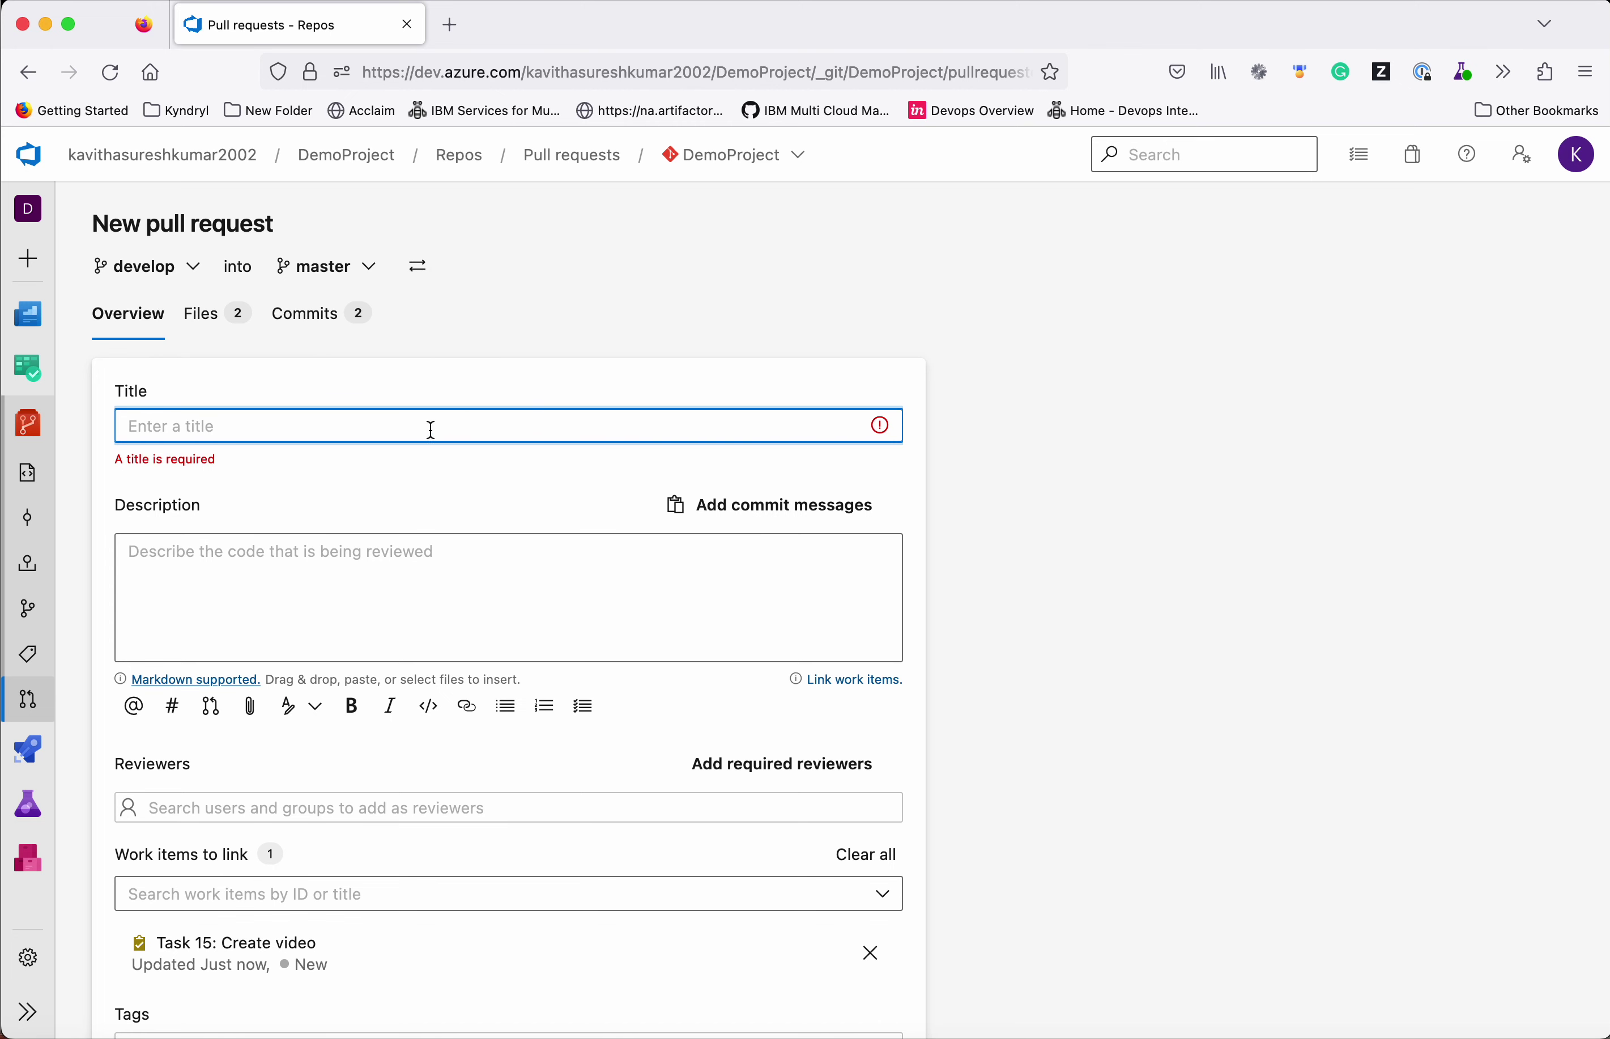
type("mer")
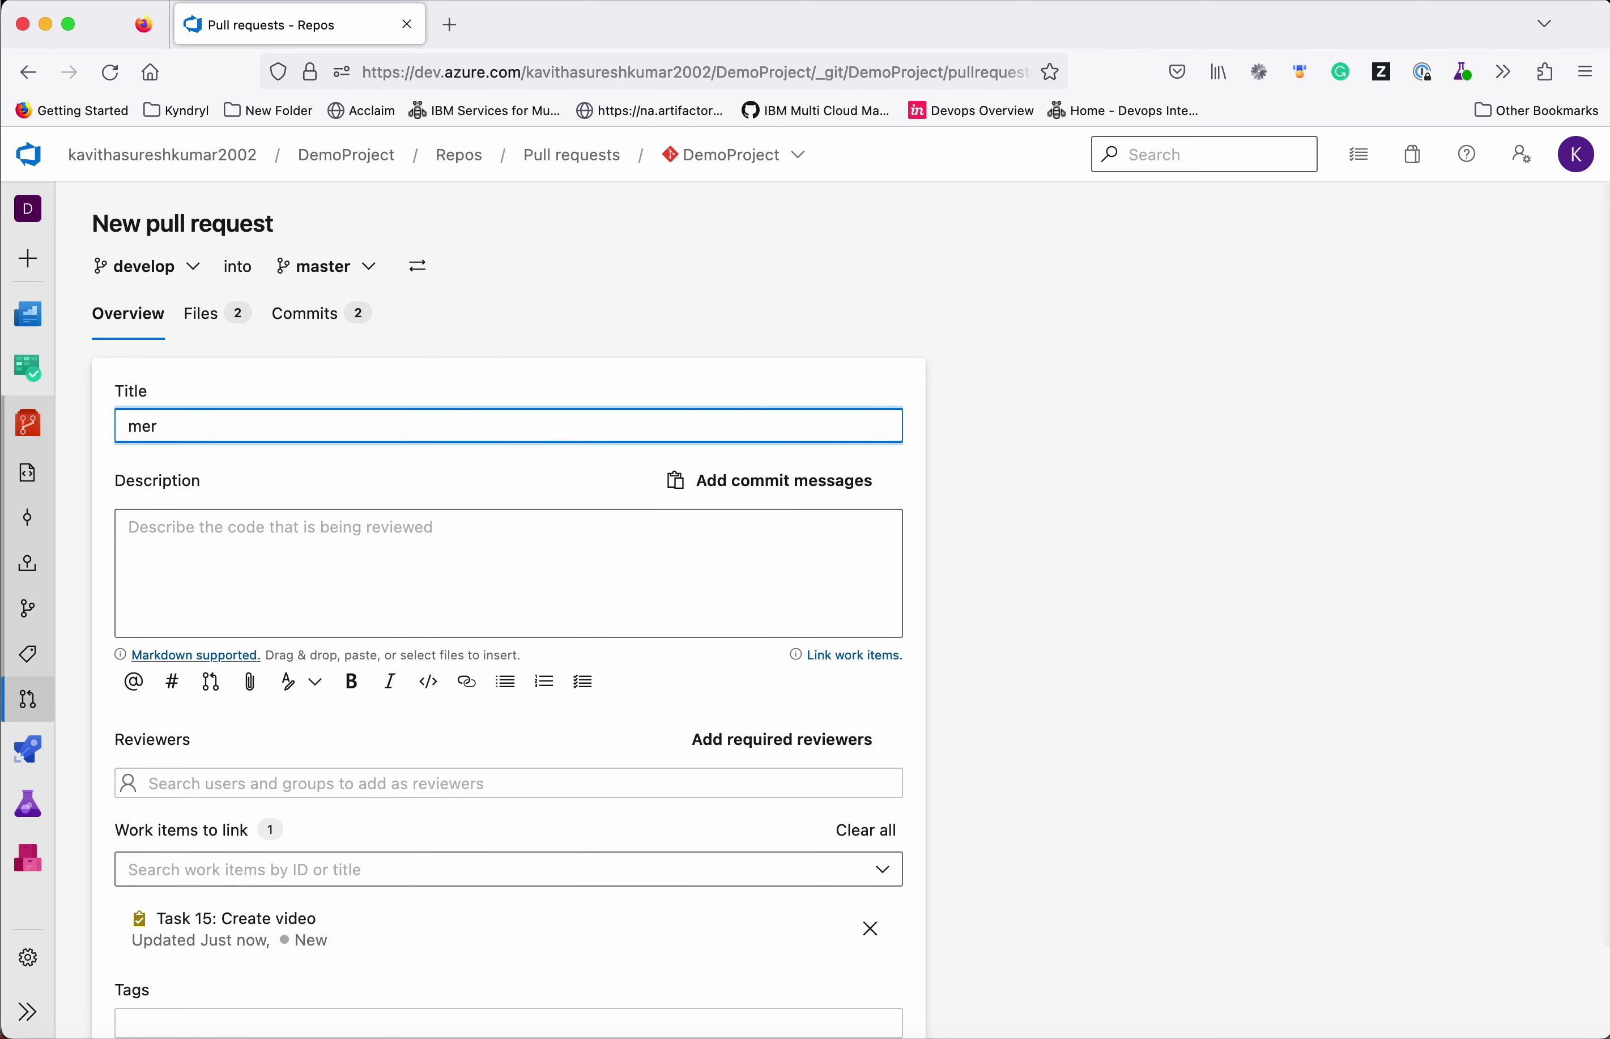
type("ge develop to master")
left_click(798, 495)
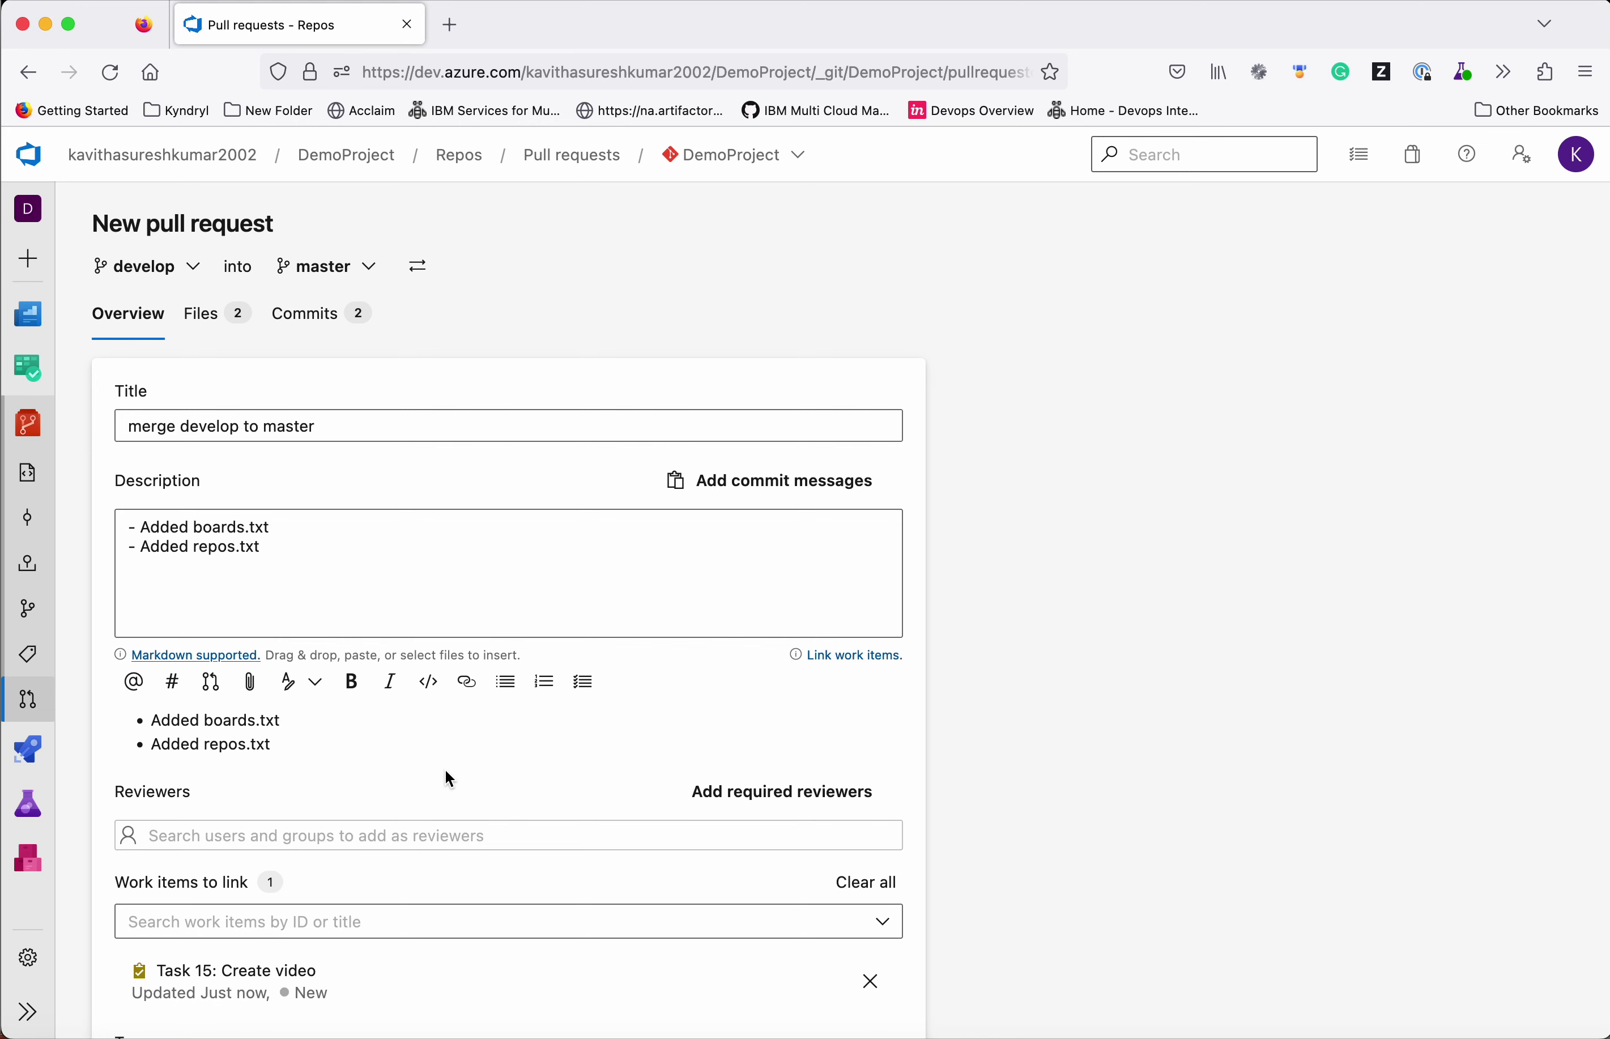
- Add the account owner as reviewer and the tag dev, and create the pull request
scroll(444, 768, "down", 3)
left_click(622, 687)
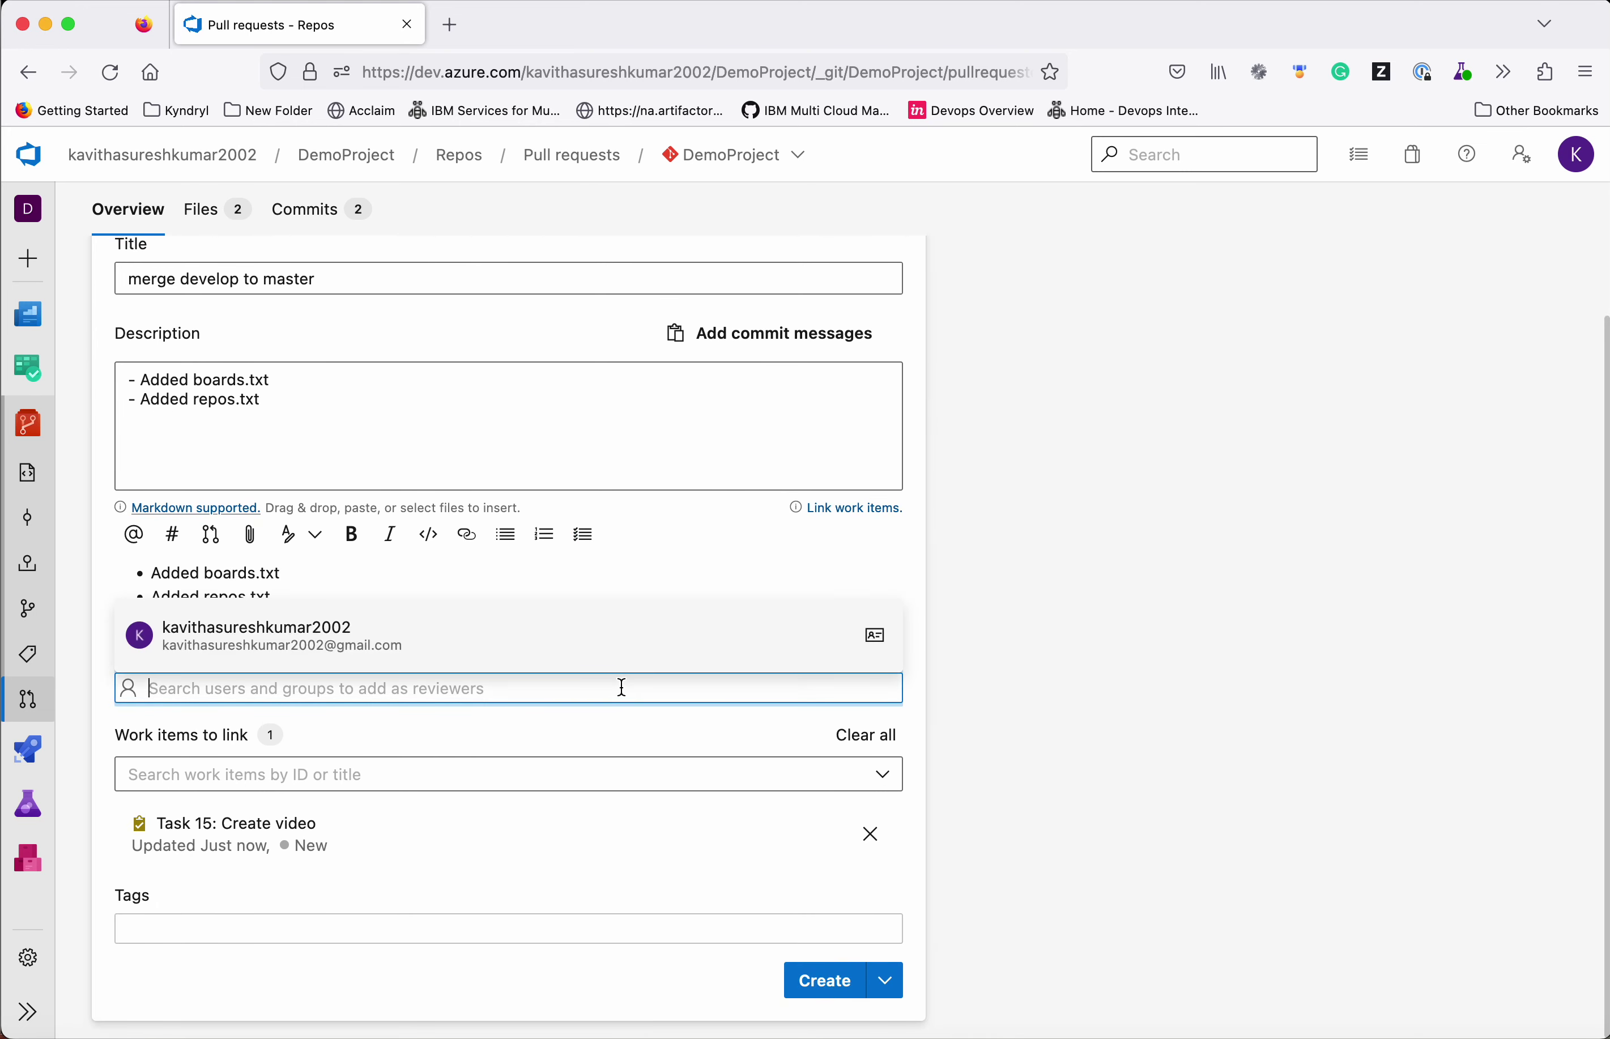
left_click(339, 639)
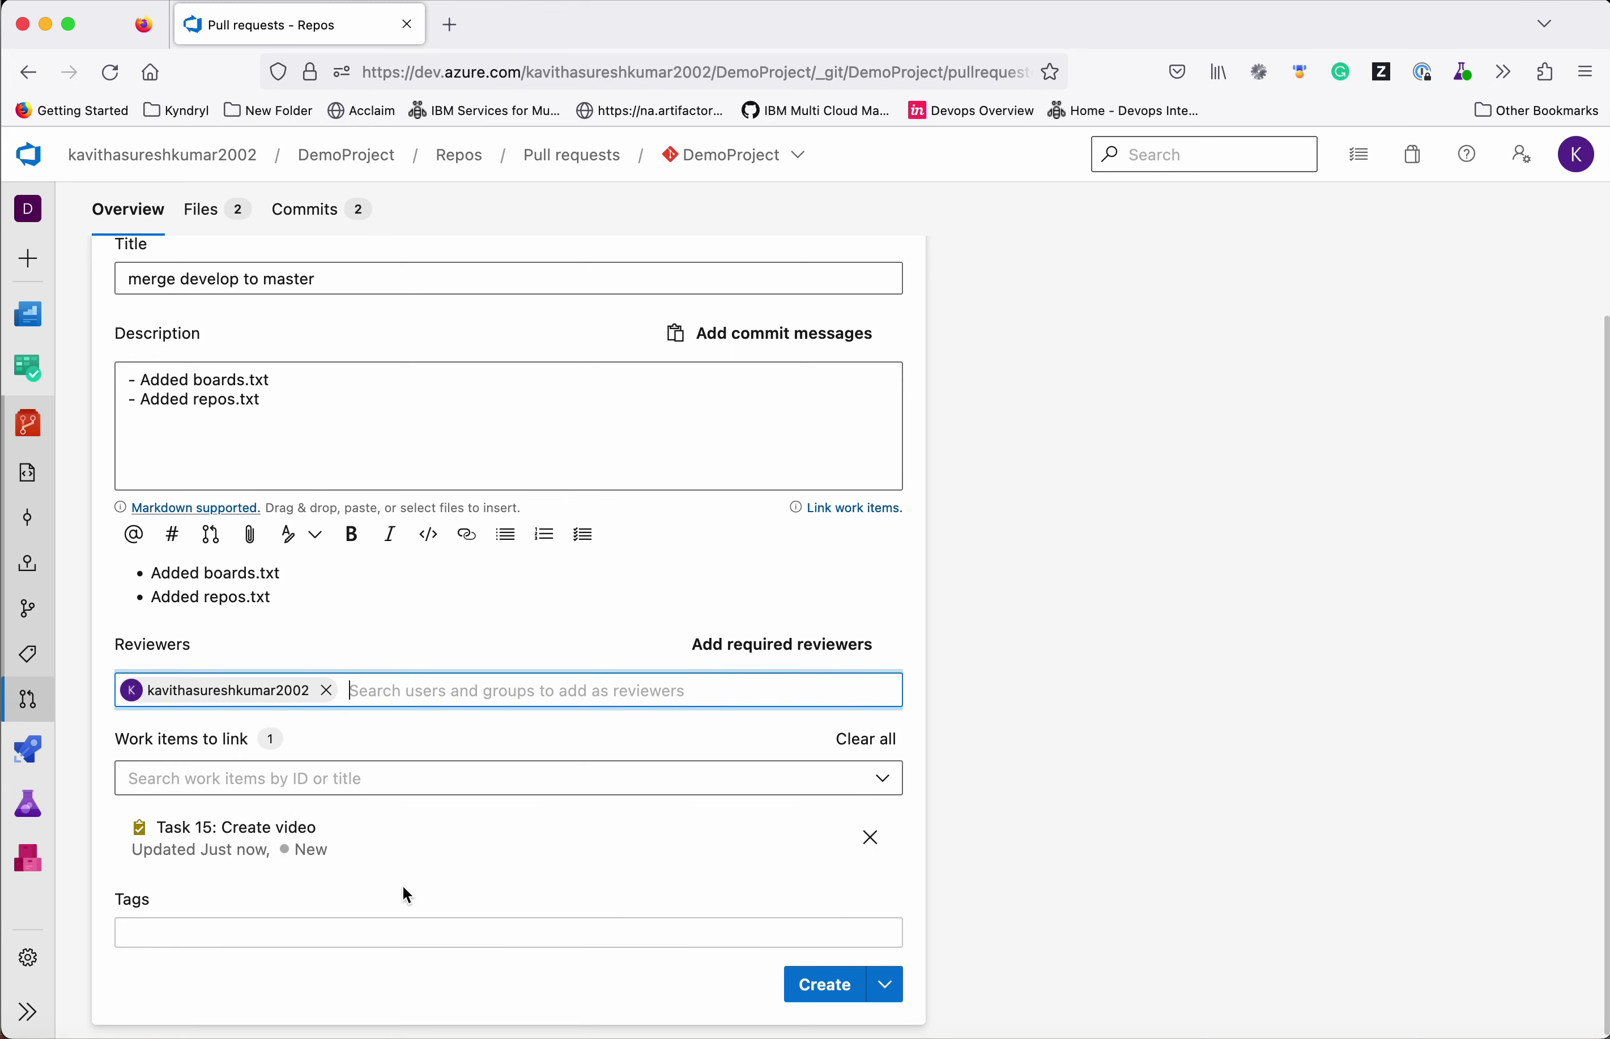
scroll(406, 894, "down", 1)
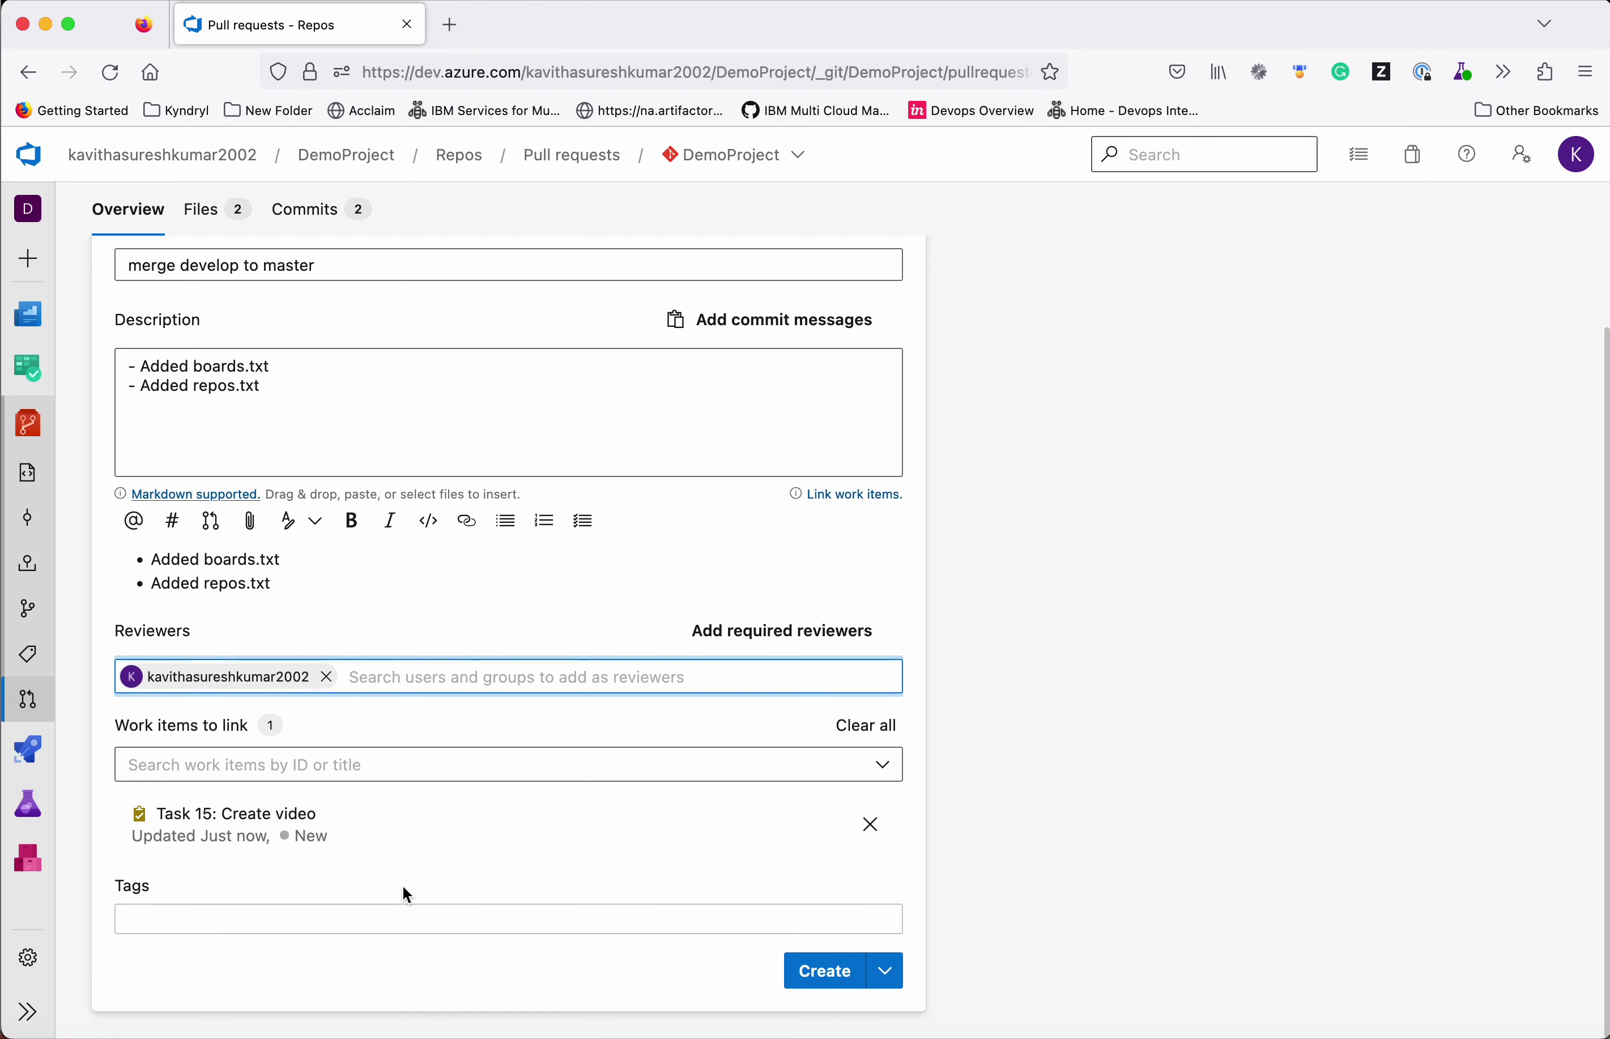
left_click(392, 927)
type("dev")
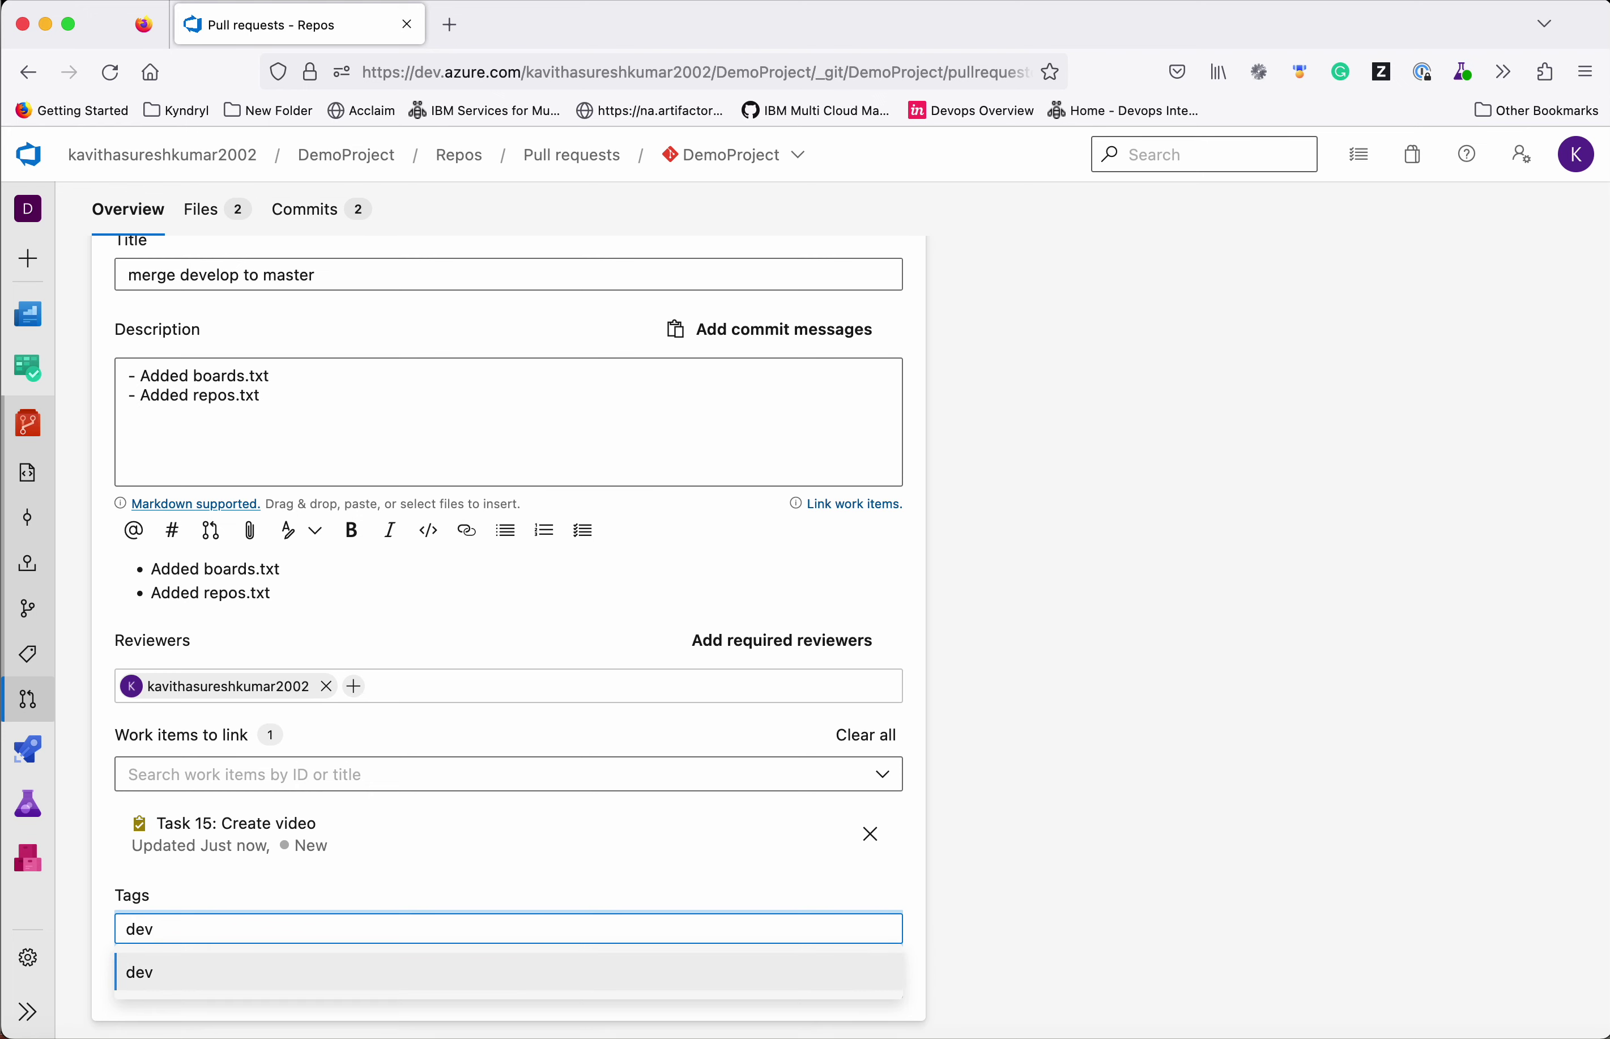
left_click(338, 976)
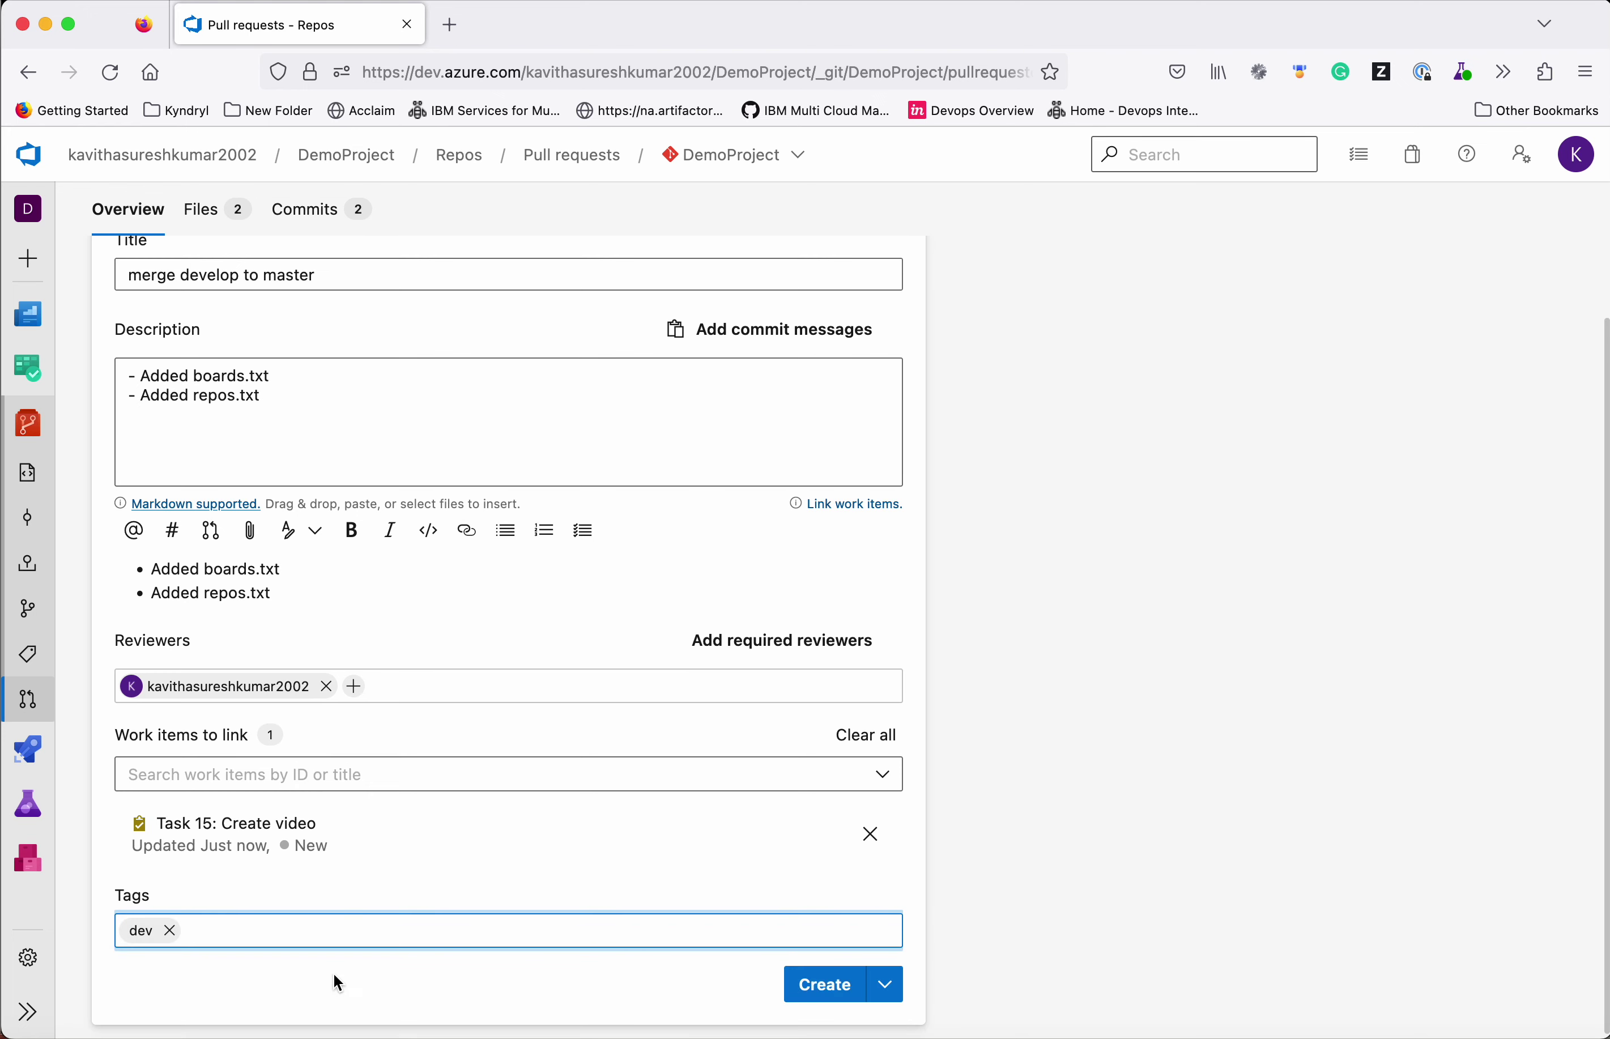
left_click(837, 998)
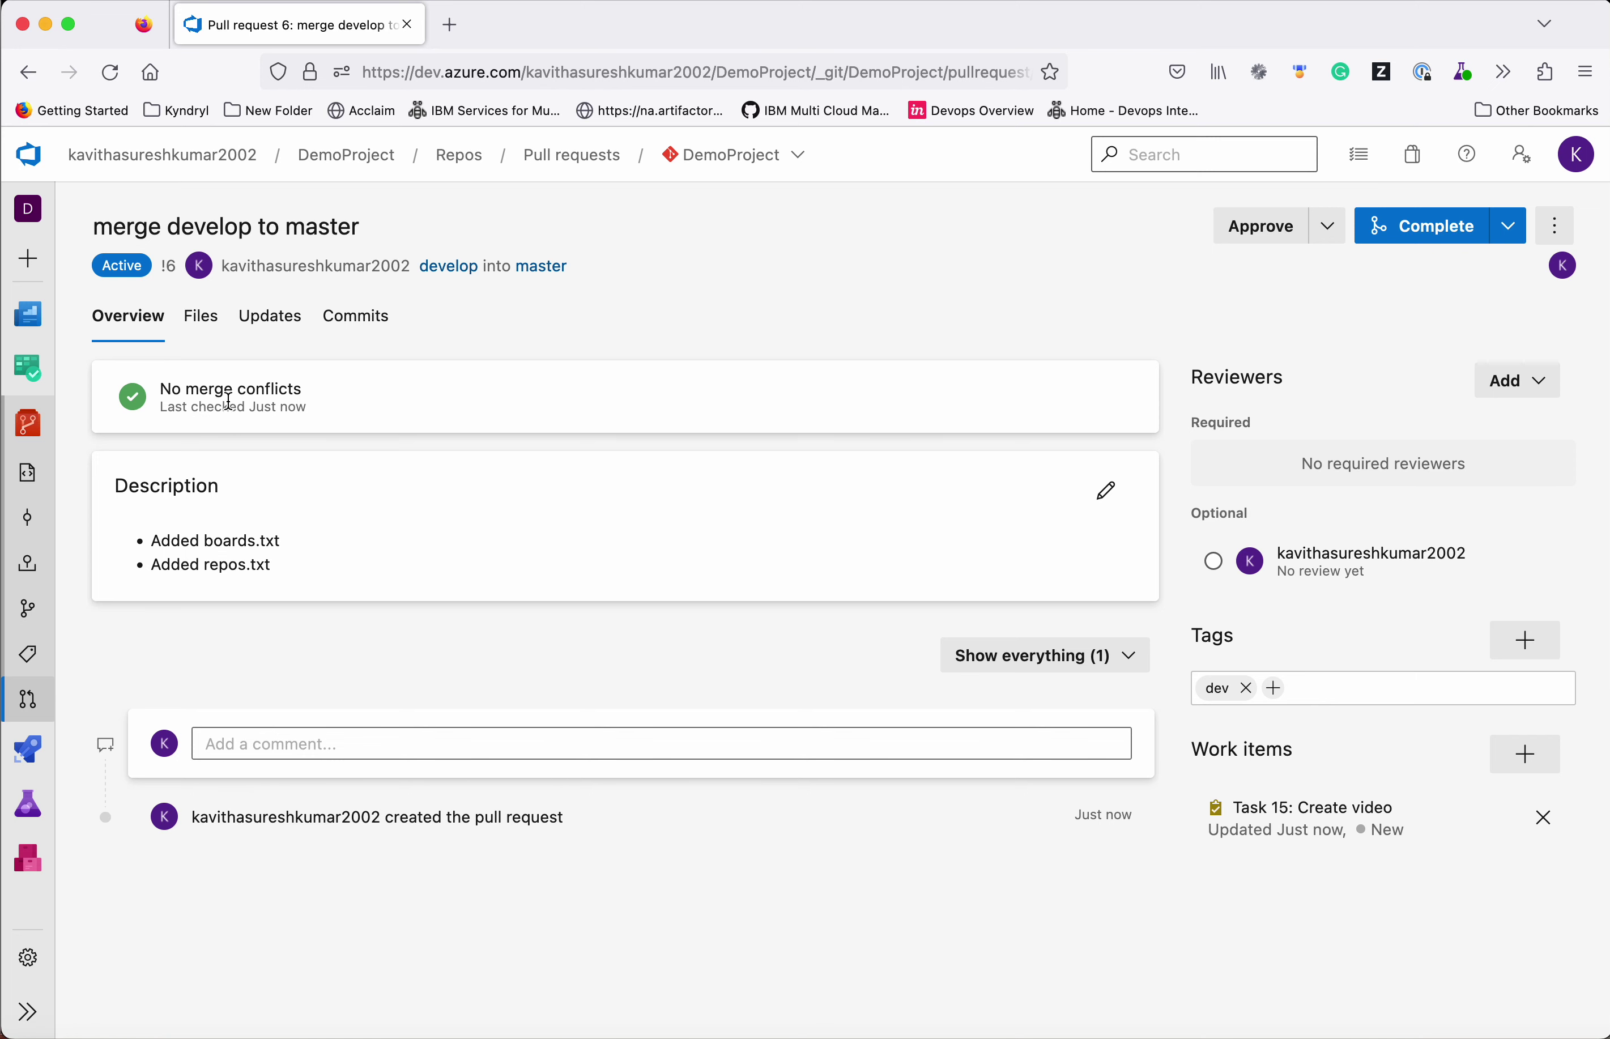
- Examine the changed files, updates and commits of the pull request "merge develop to master"
left_click(207, 324)
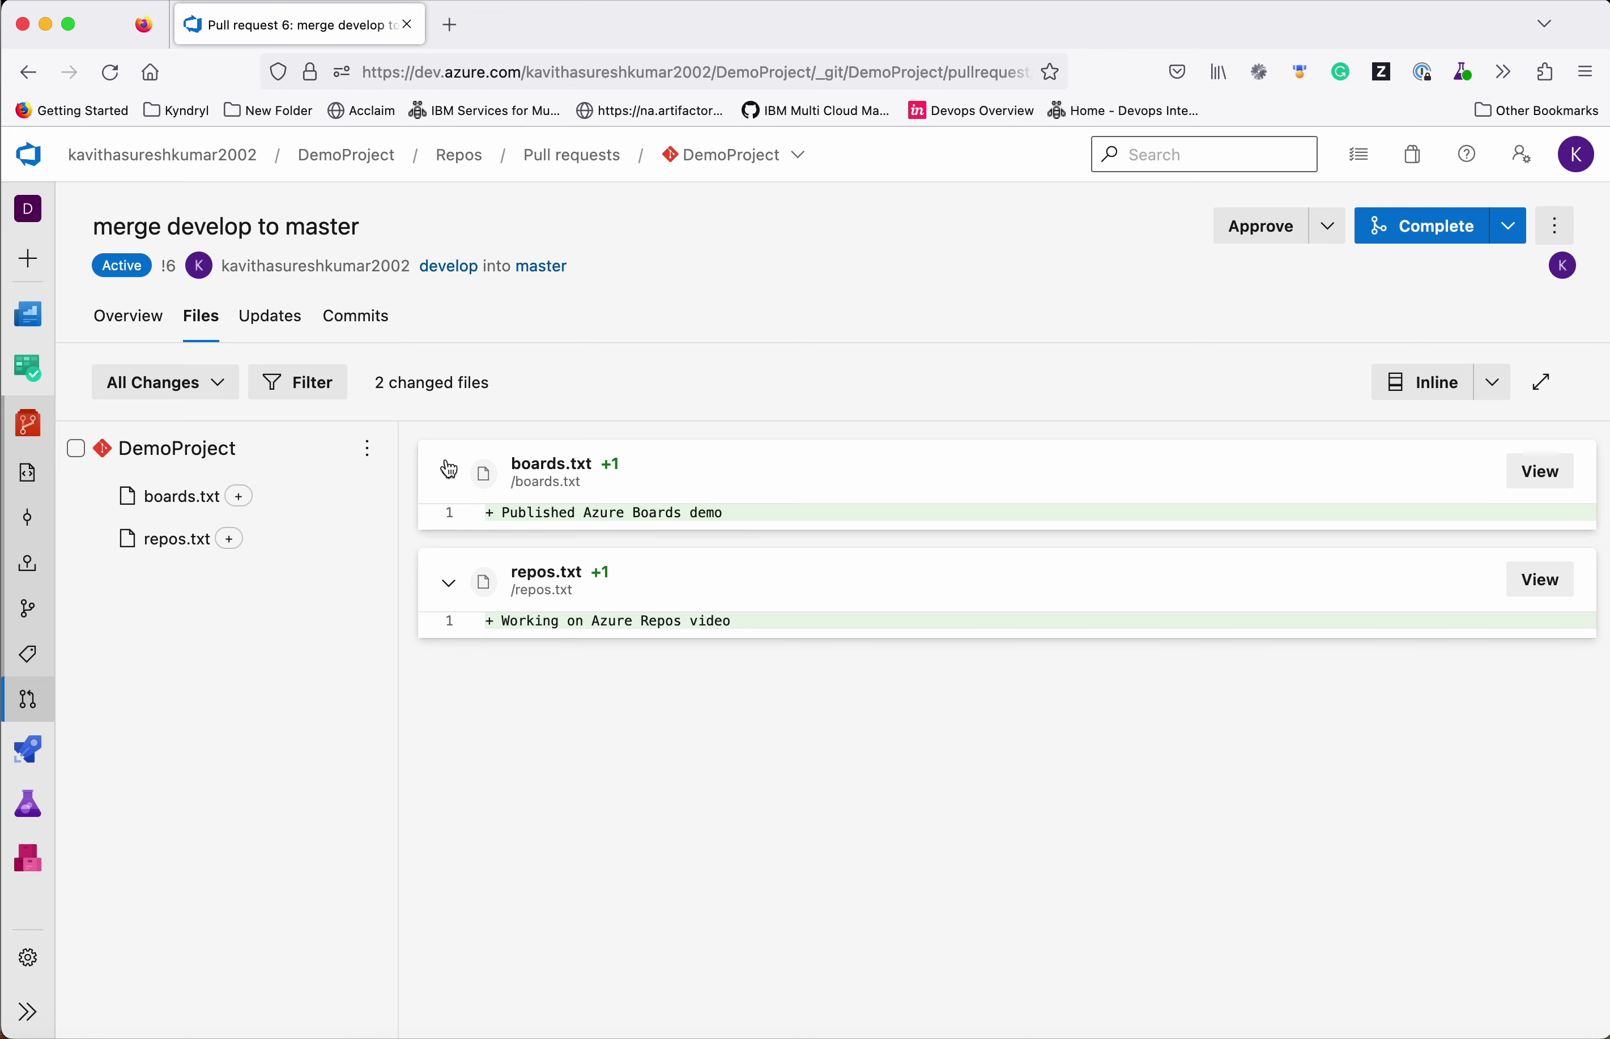
left_click(264, 318)
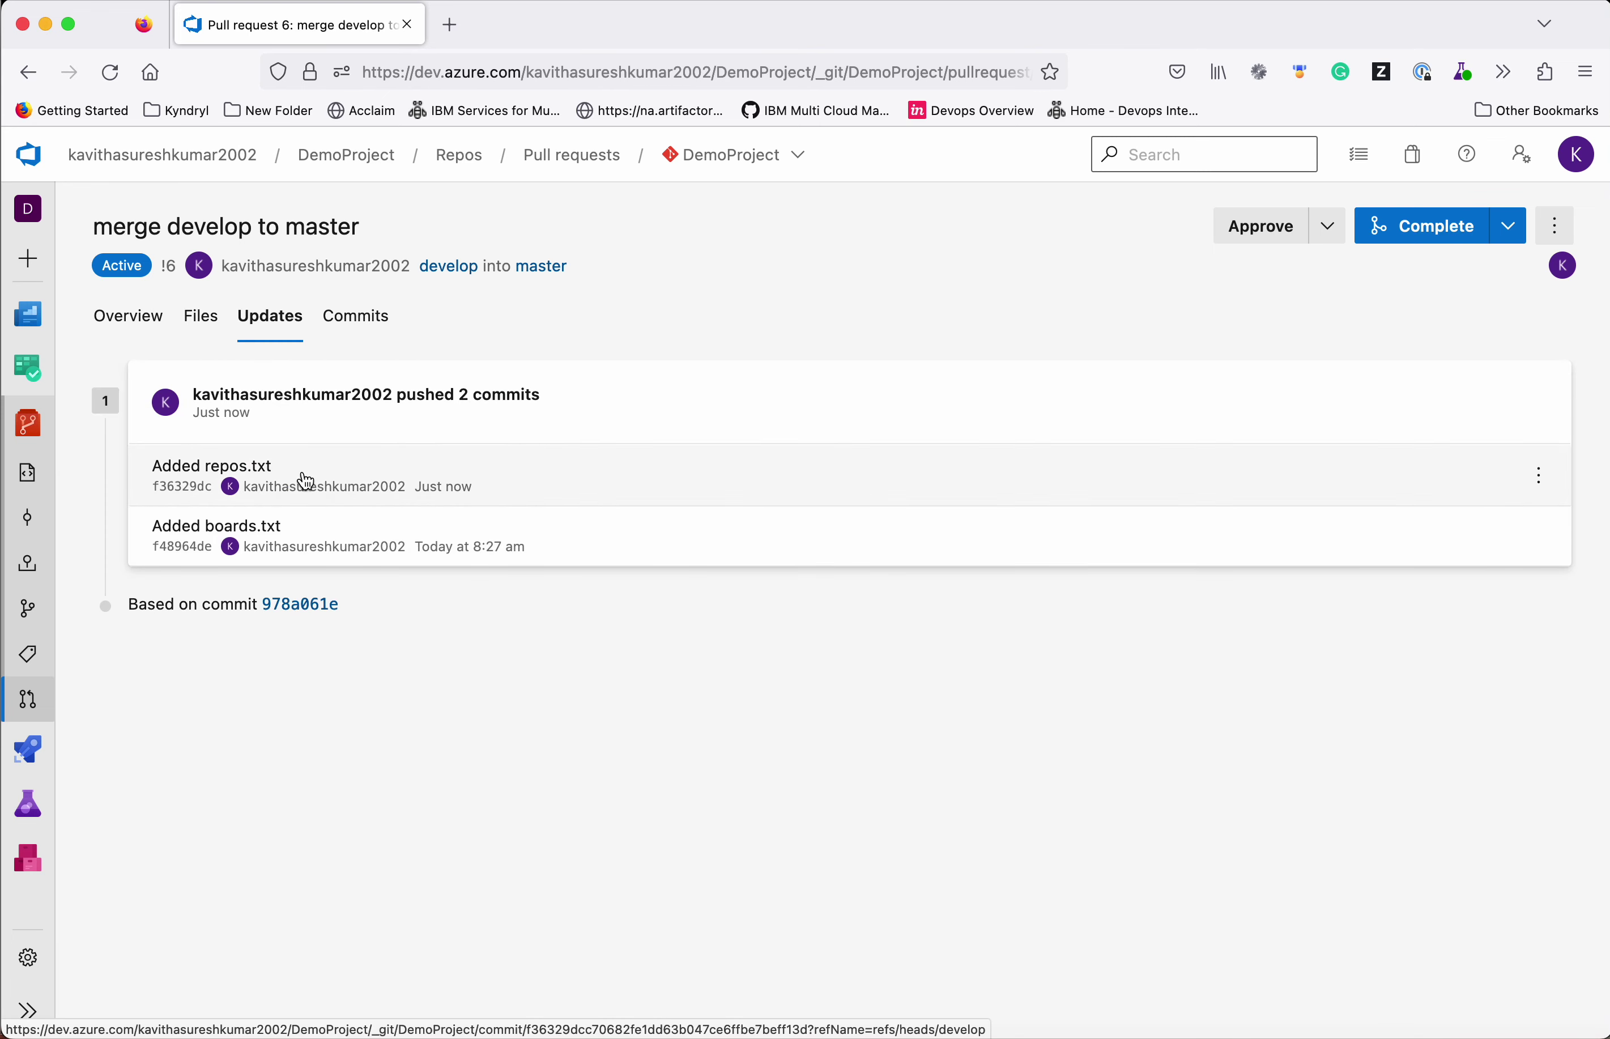
left_click(366, 327)
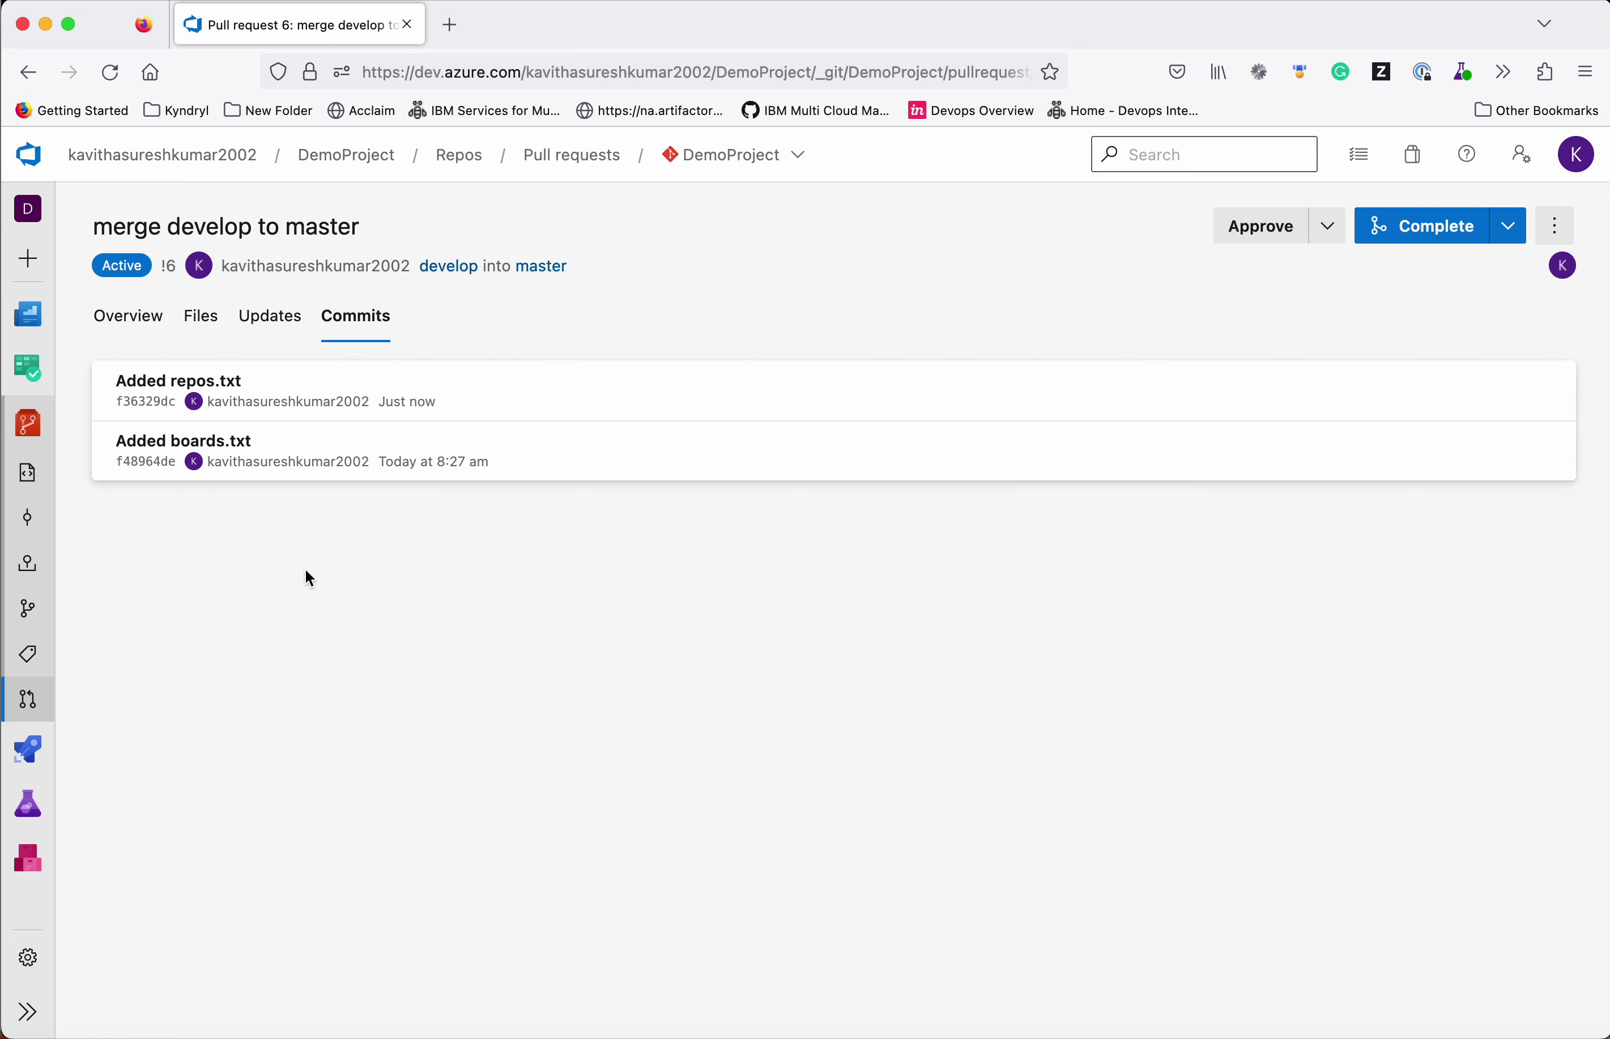
- Approve the pull request "merge develop to master" and open its completion options
left_click(1333, 236)
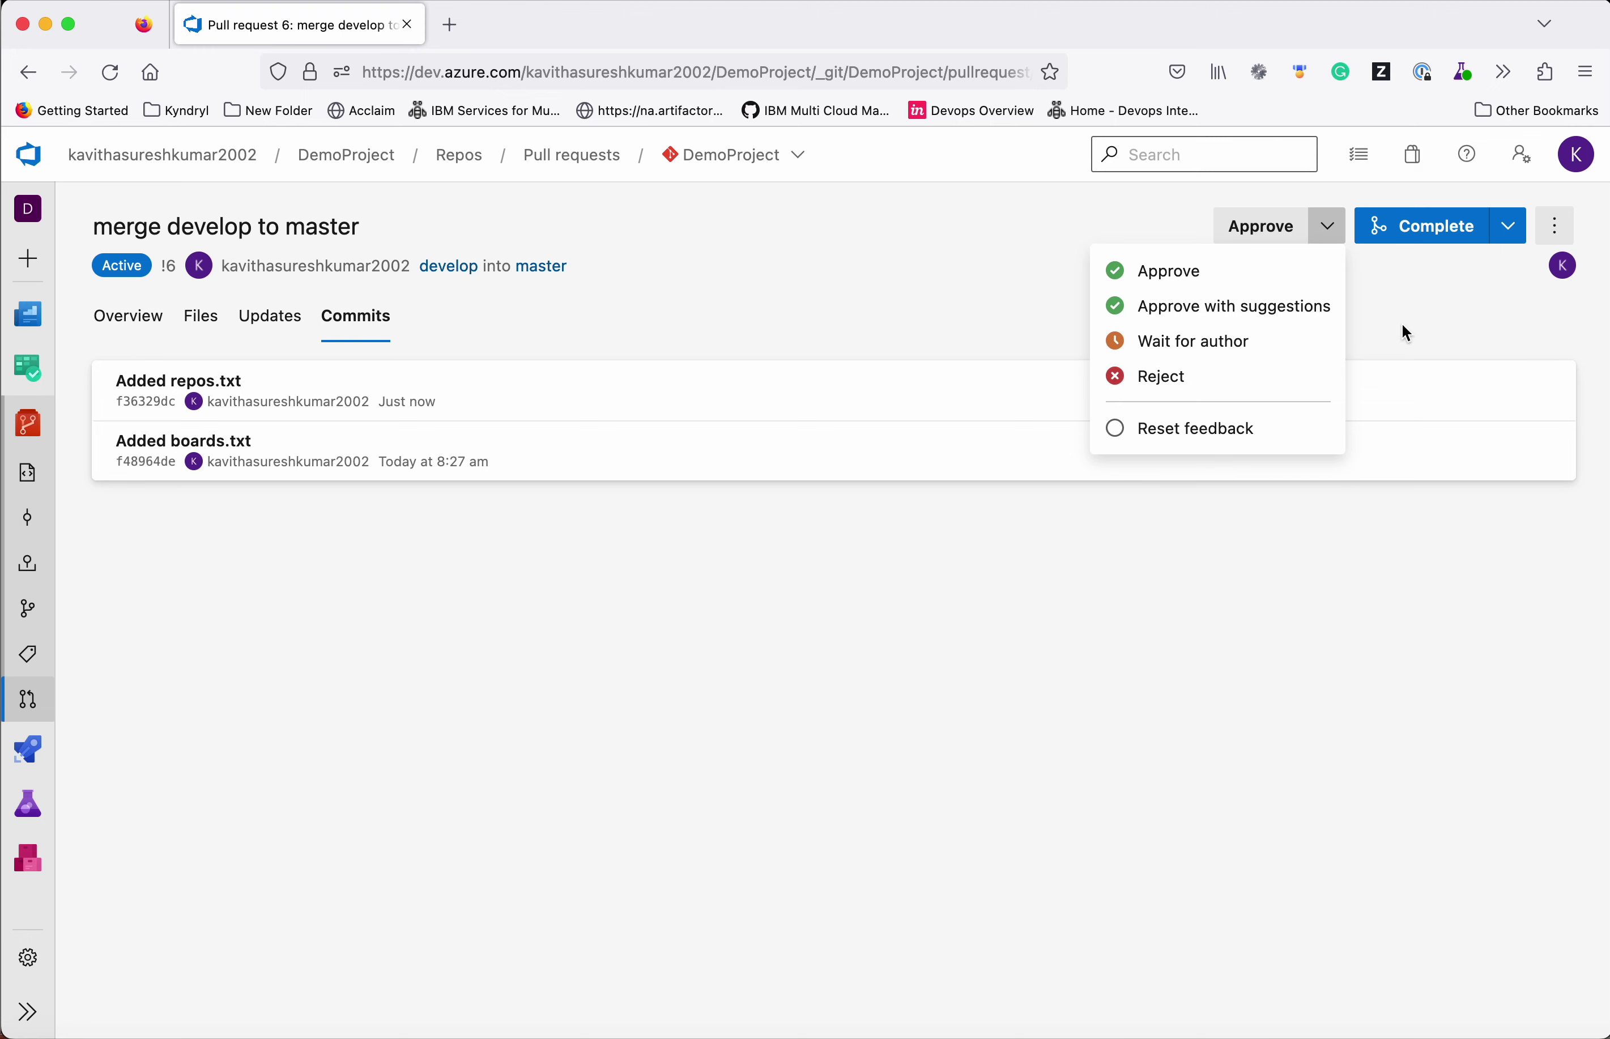
left_click(1198, 279)
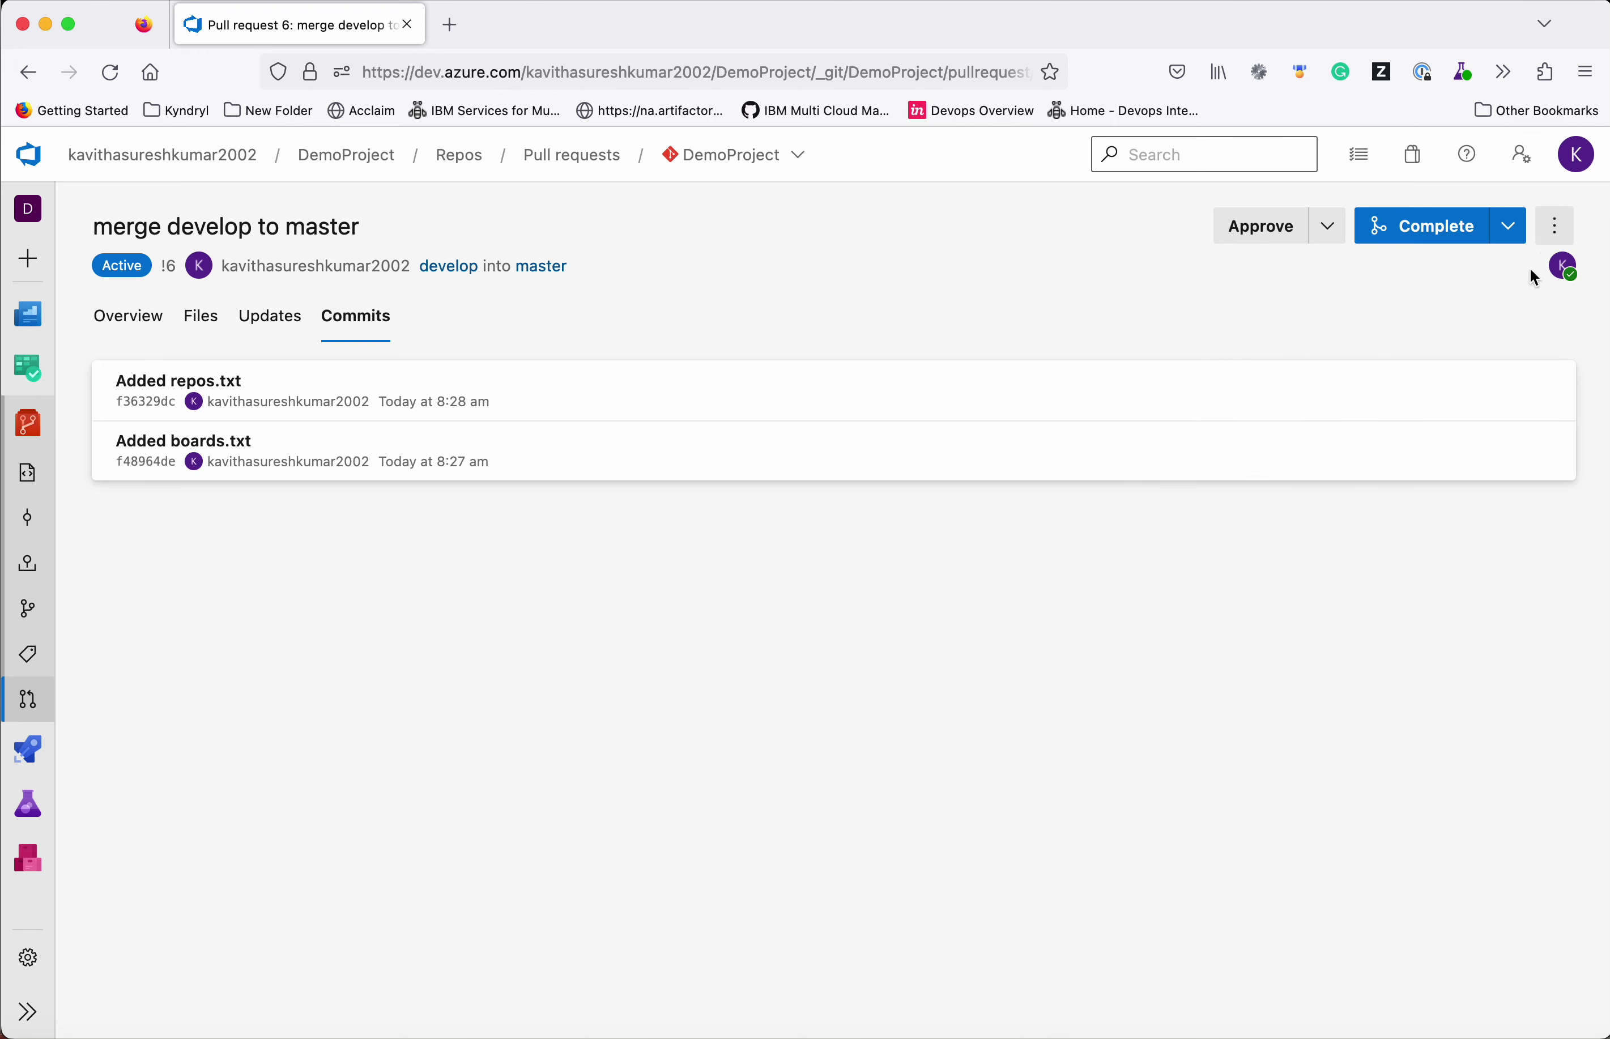
left_click(1510, 230)
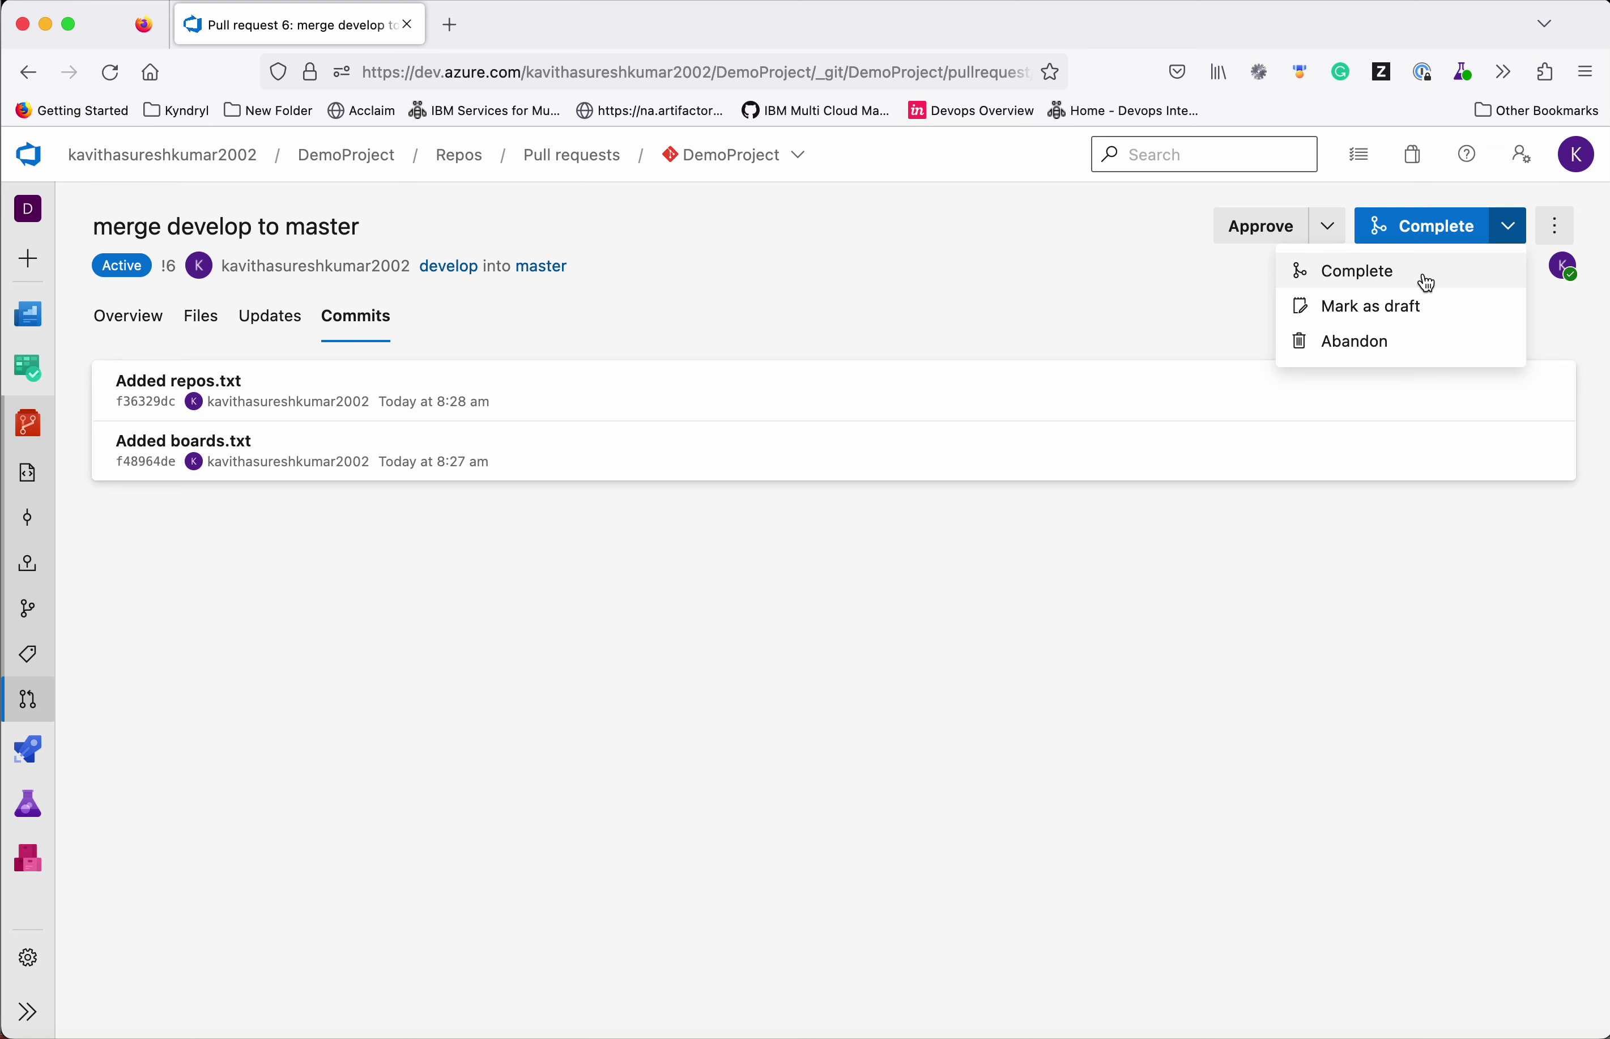
left_click(1382, 283)
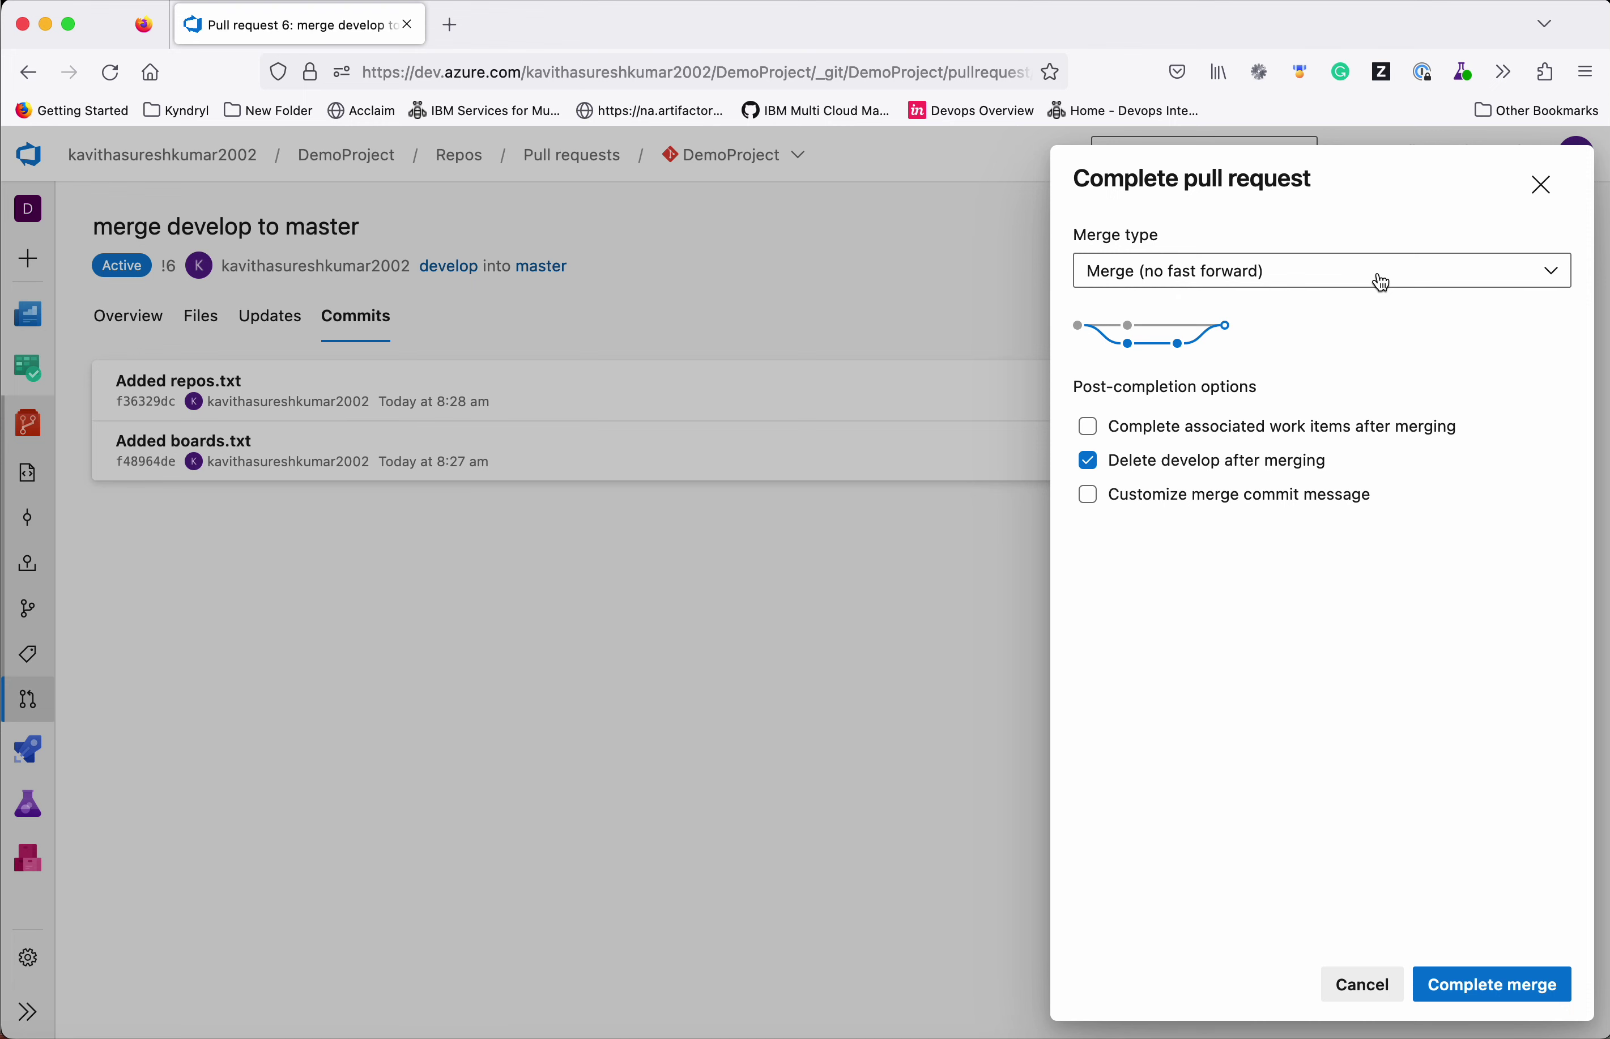
- Try out the Squash commit, Rebase and fast-forward, and Semi-linear merge types for completing the pull request
left_click(1381, 282)
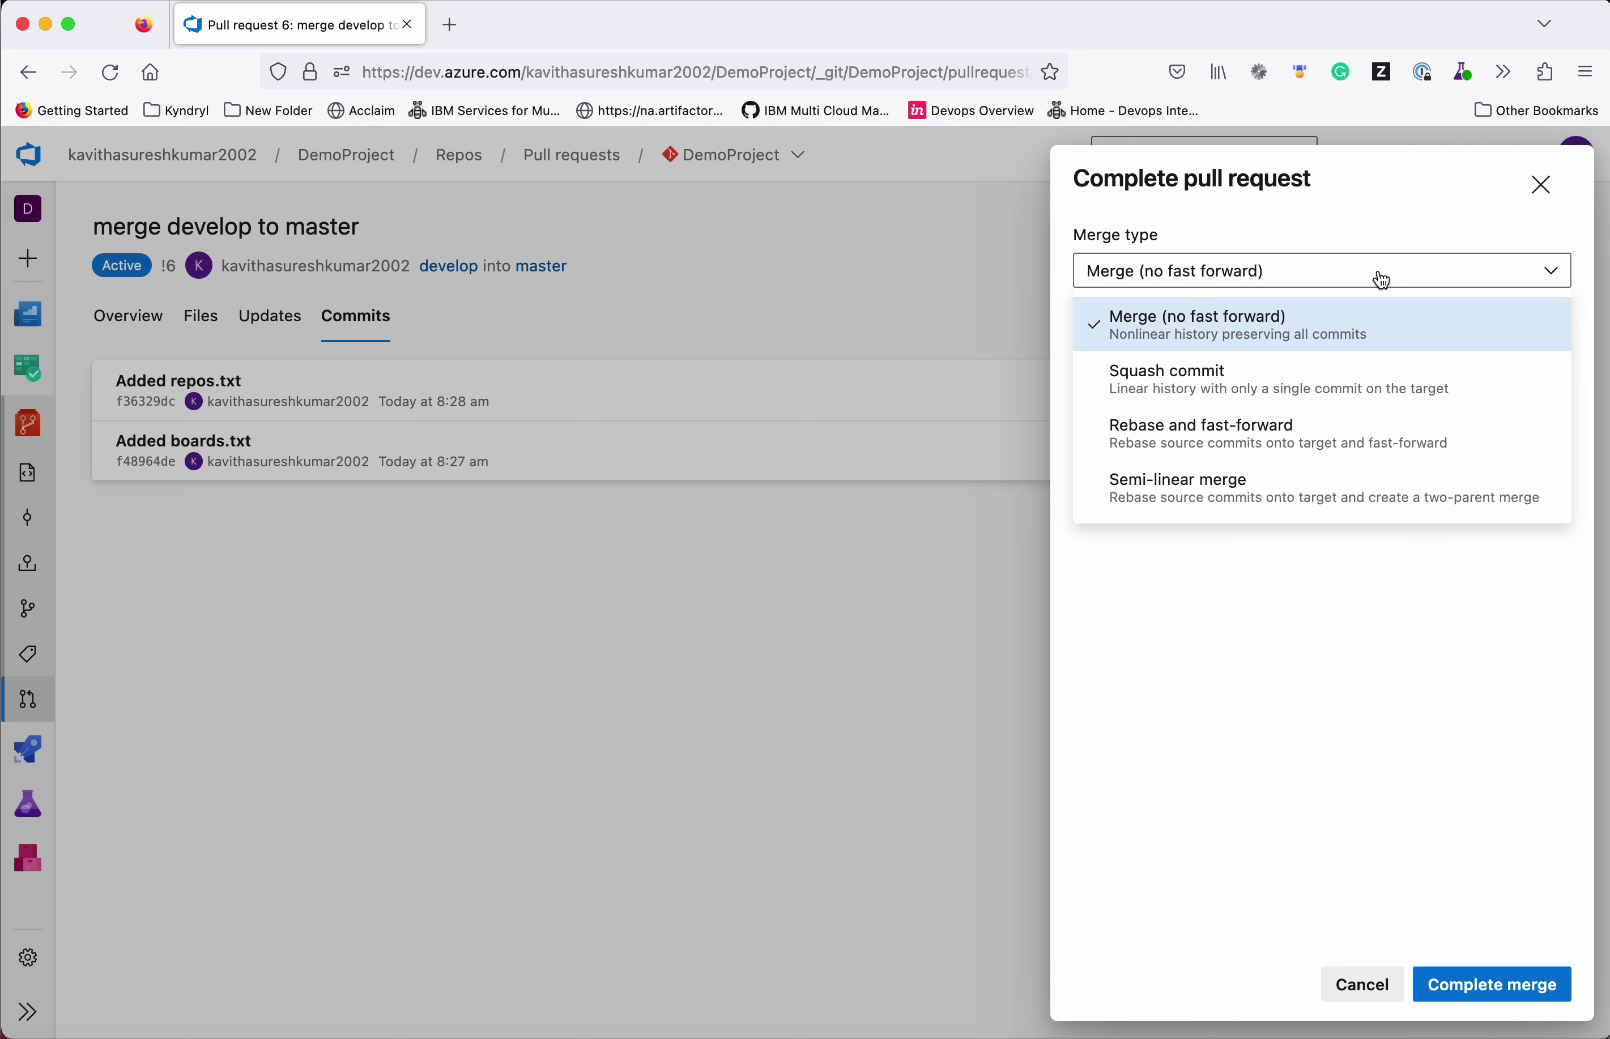
left_click(1366, 388)
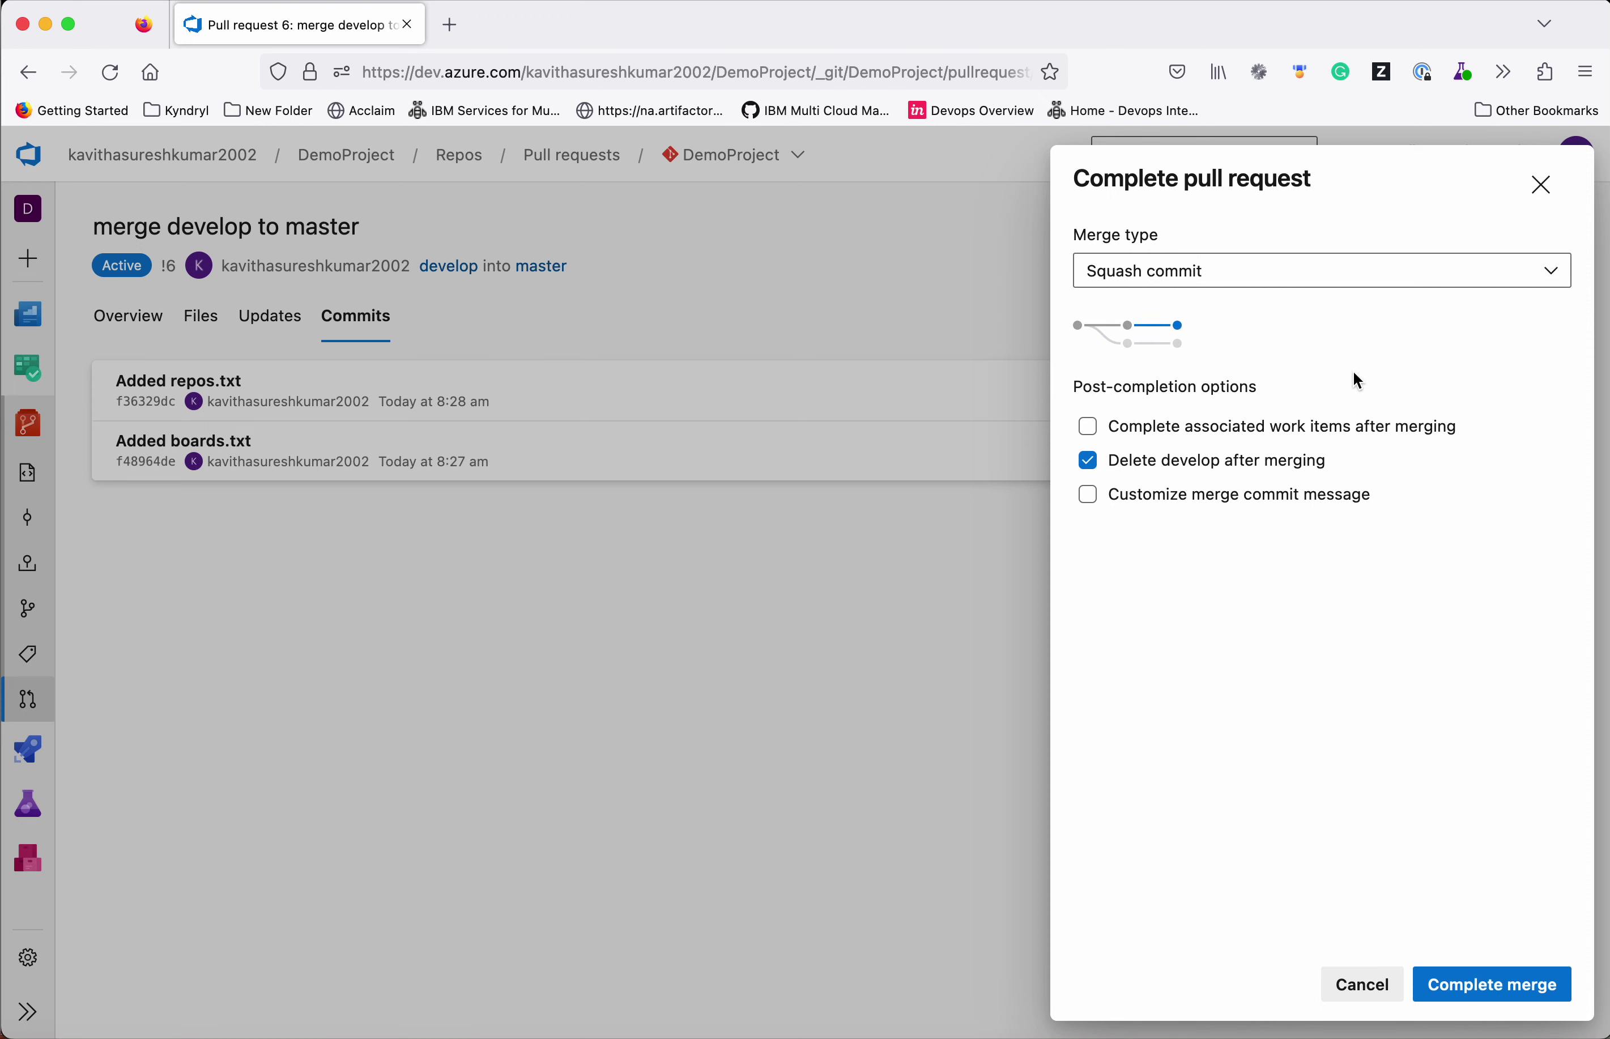
left_click(1523, 271)
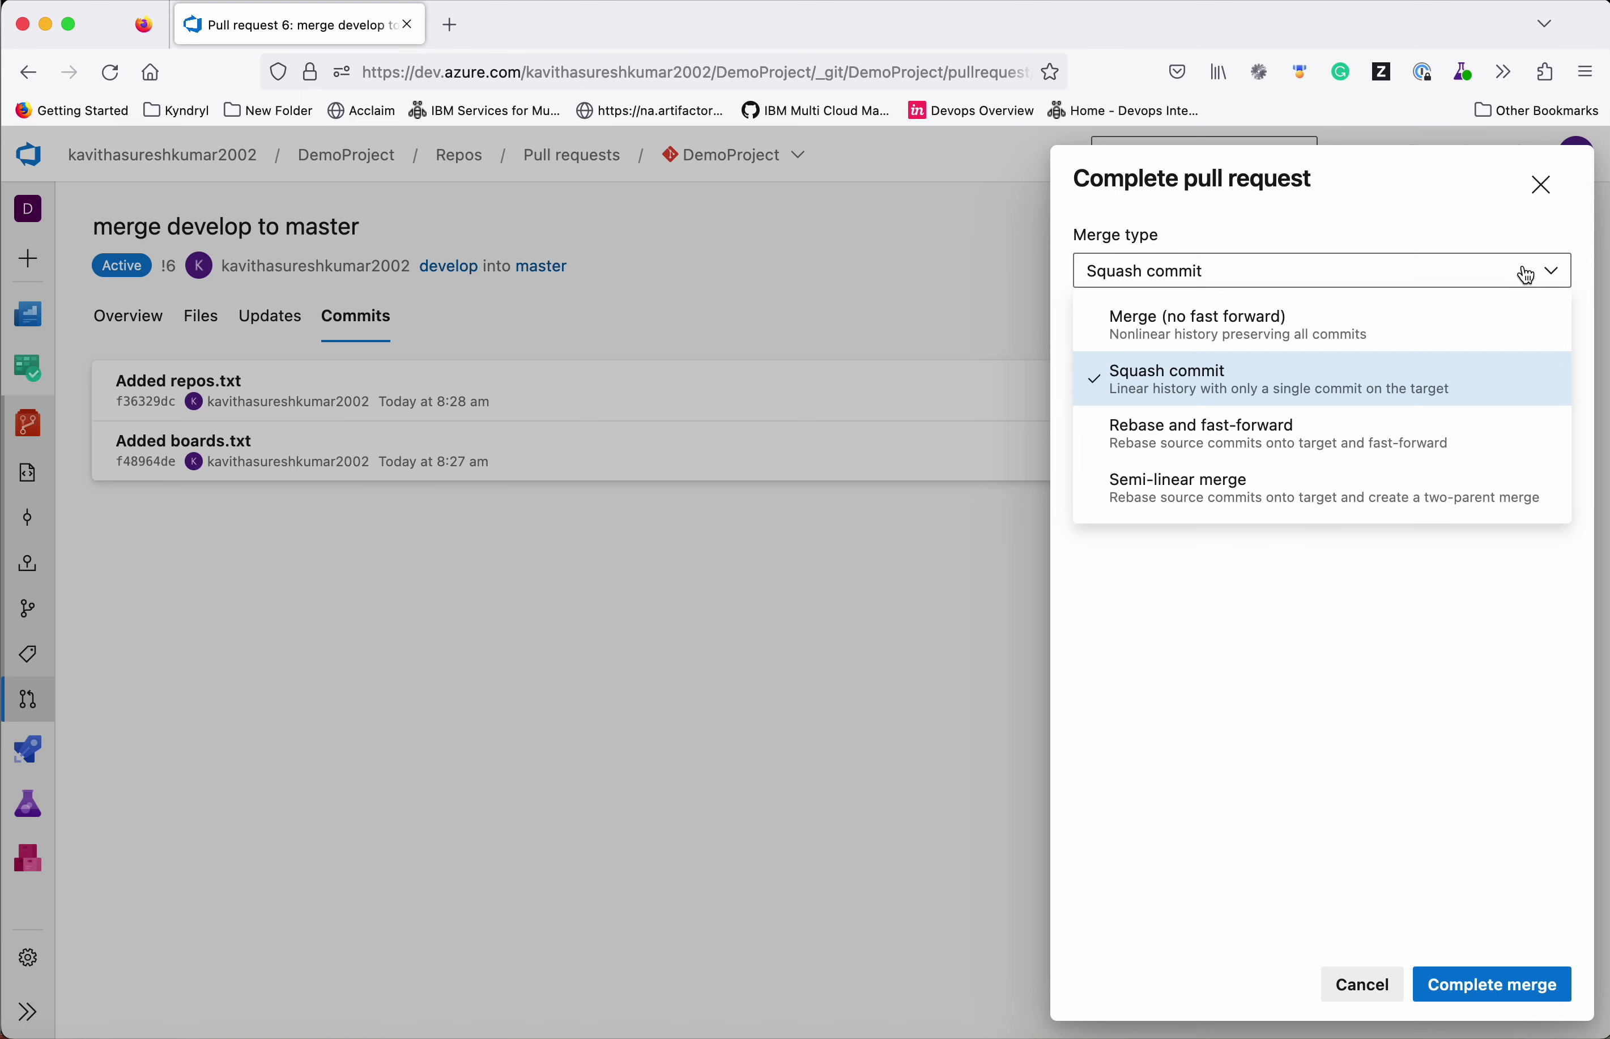
left_click(1352, 456)
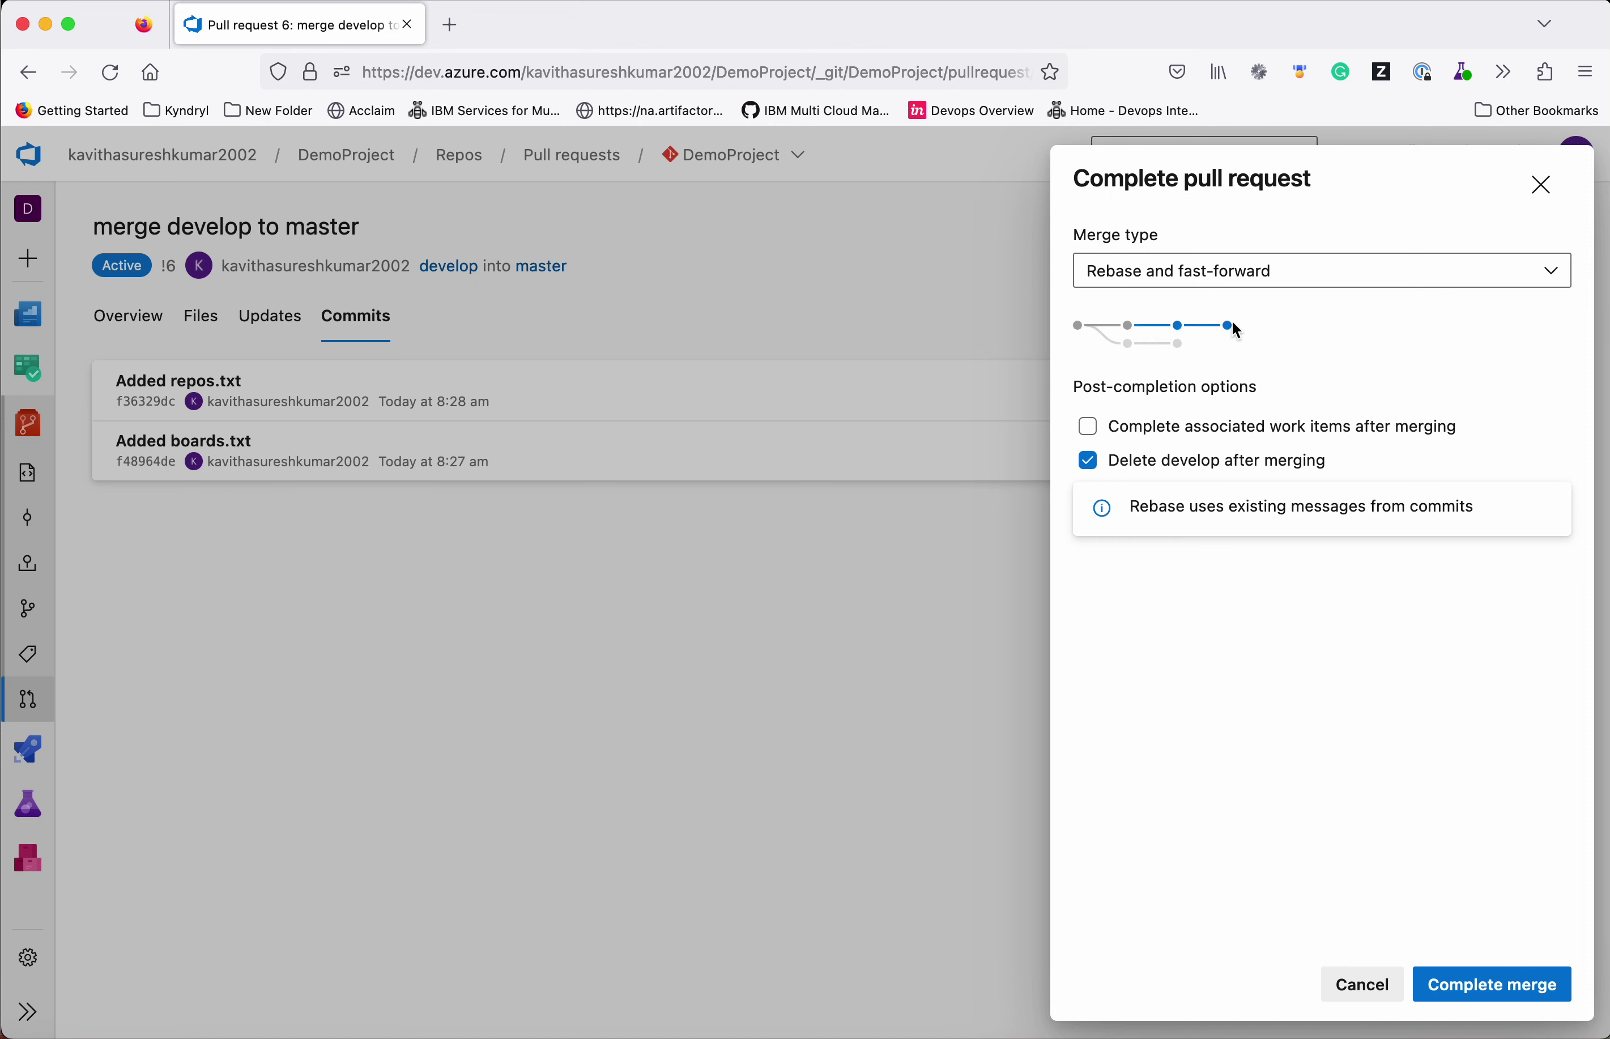
left_click(1411, 271)
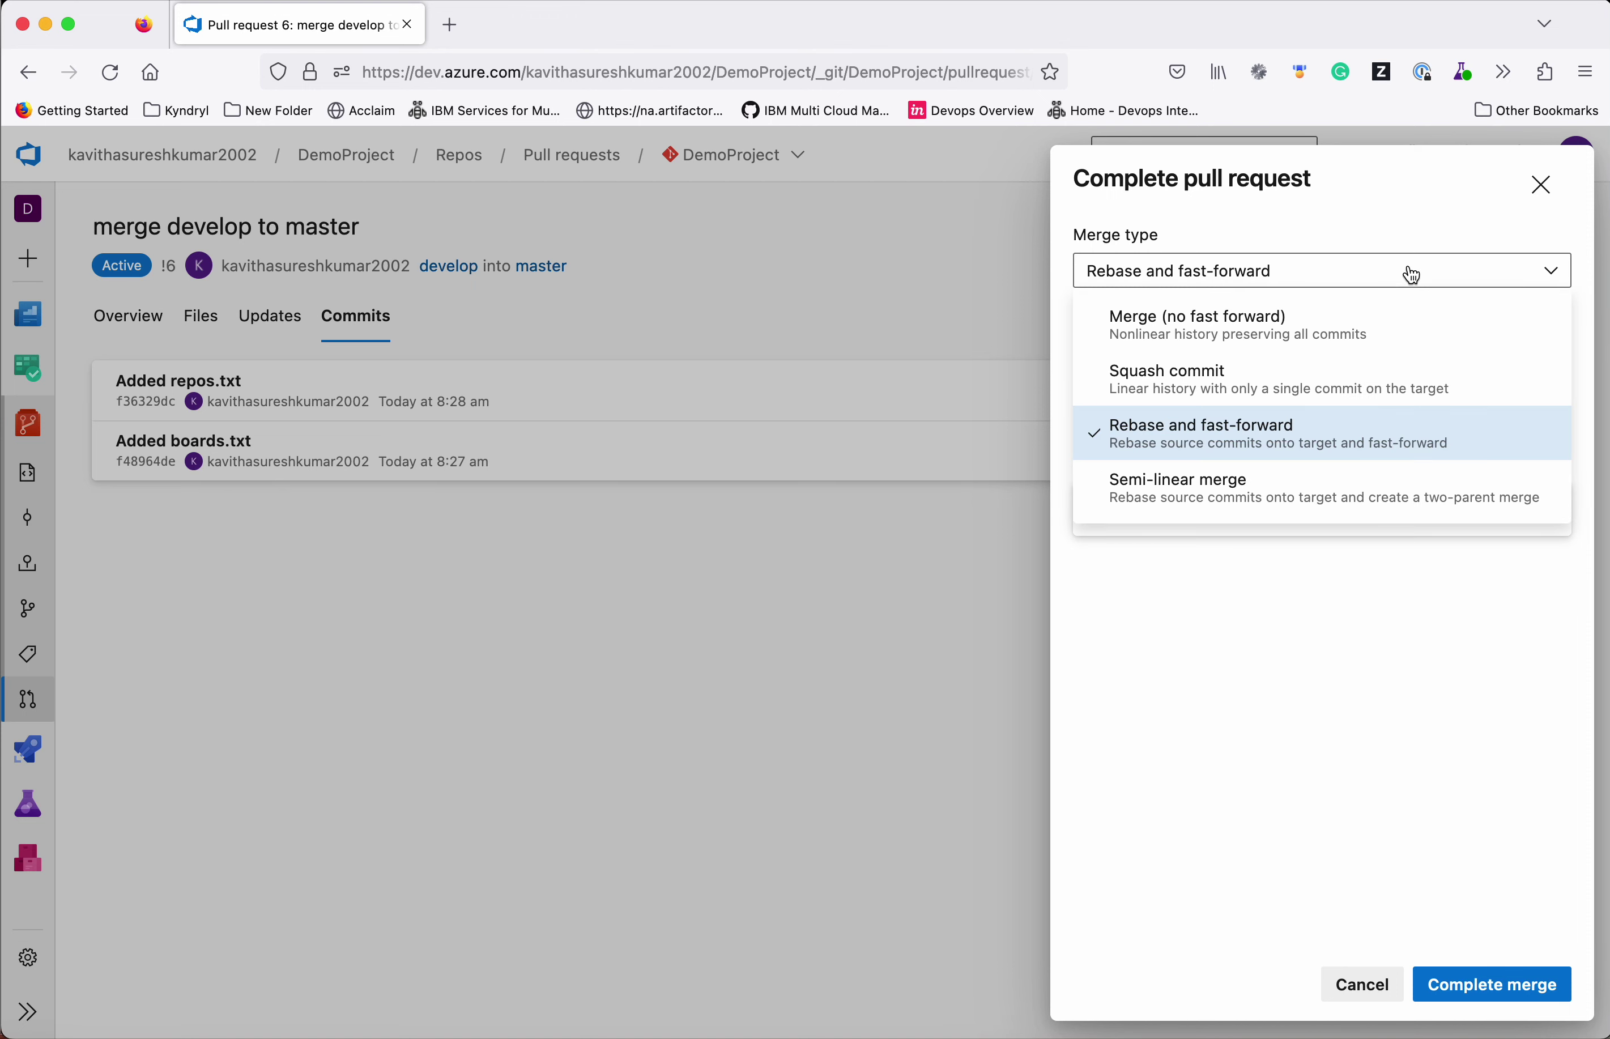
left_click(1326, 499)
key("space")
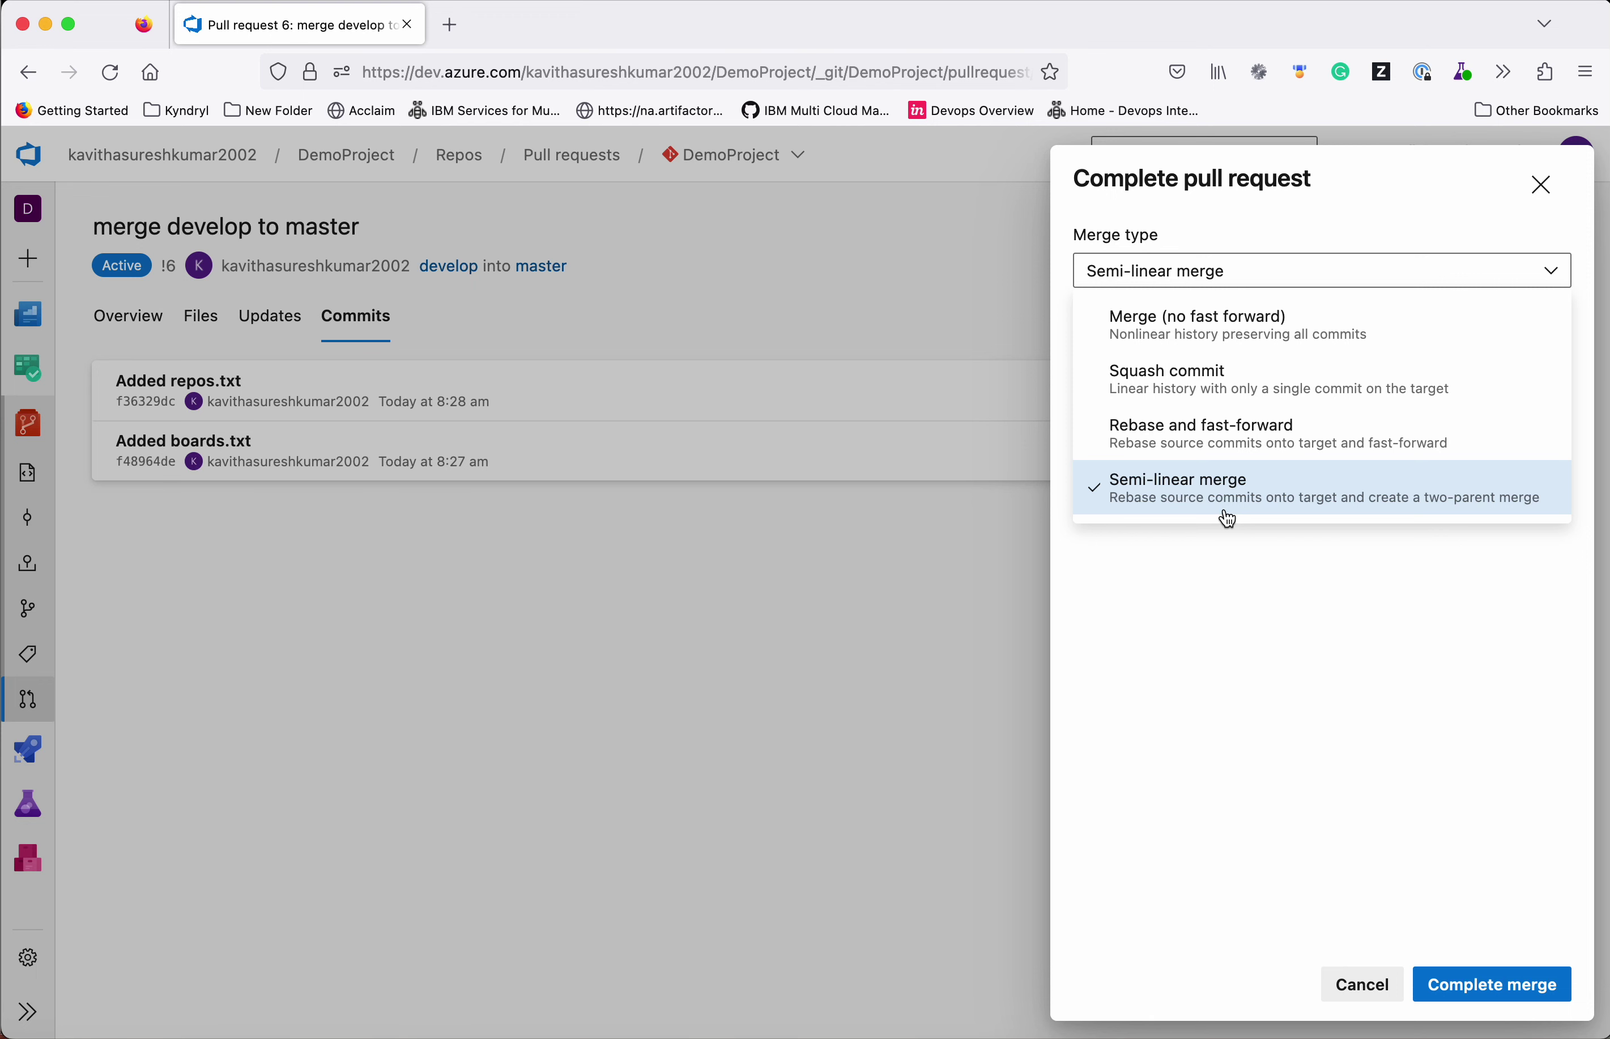
left_click(1281, 636)
- Complete the pull request with the Merge (no fast forward) type, without deleting the develop branch after merging
left_click(1452, 268)
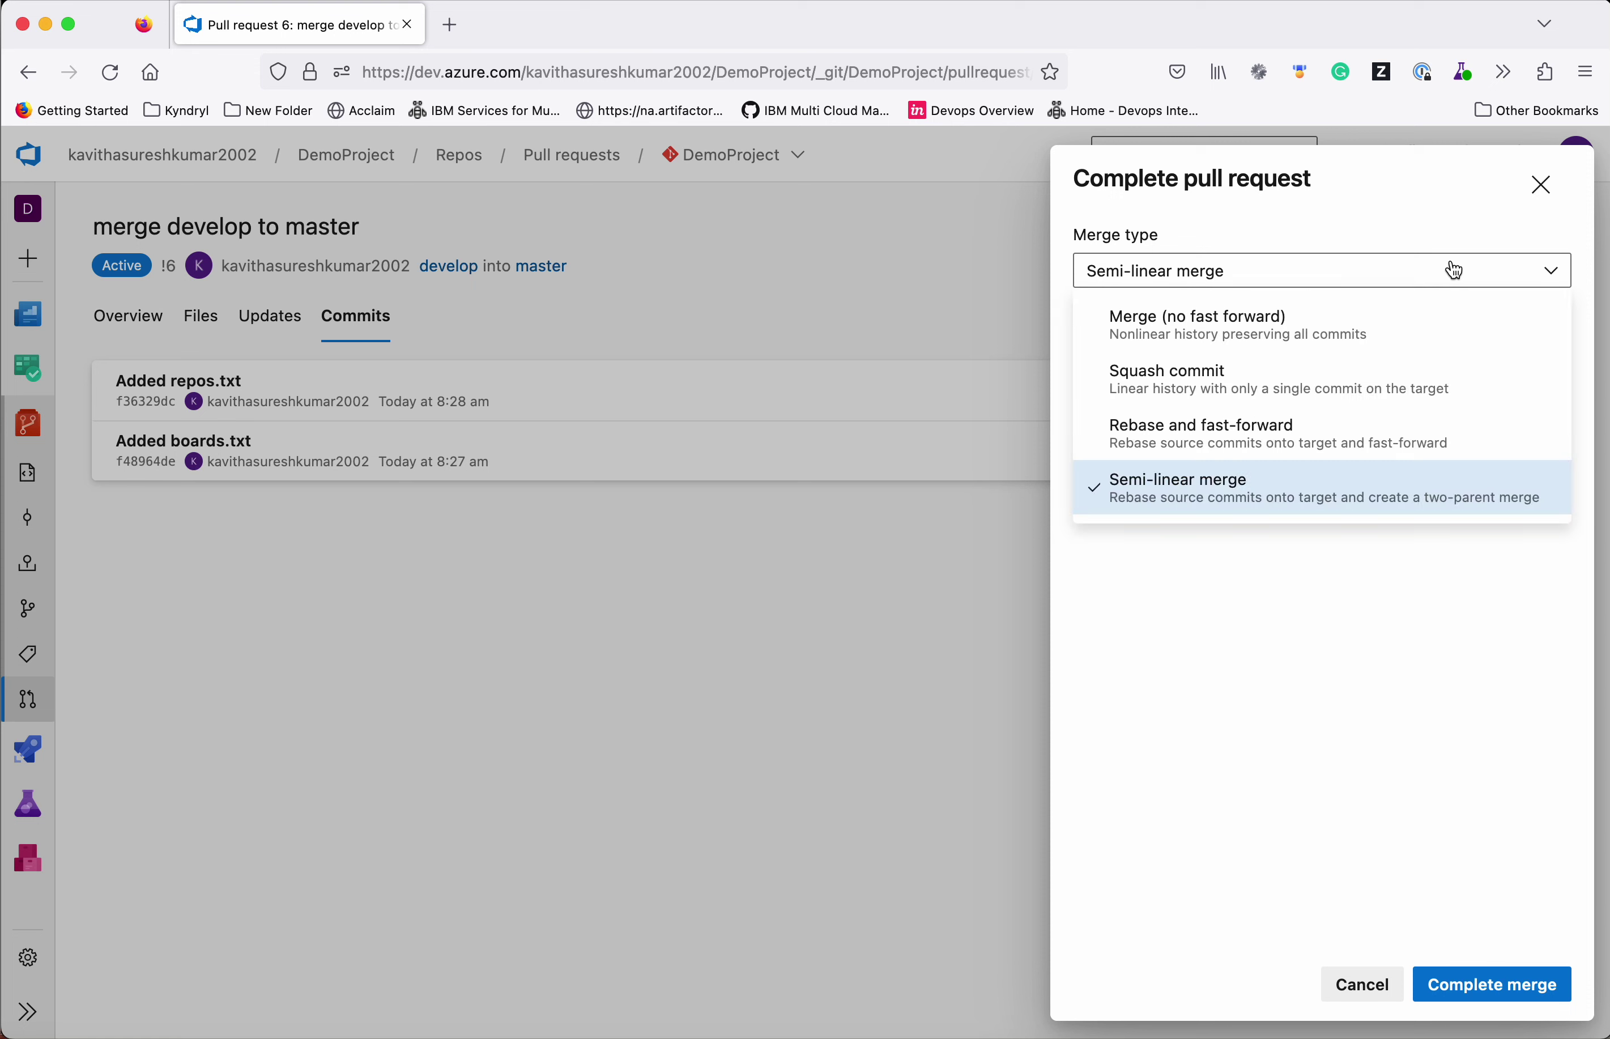
left_click(1353, 328)
left_click(1272, 461)
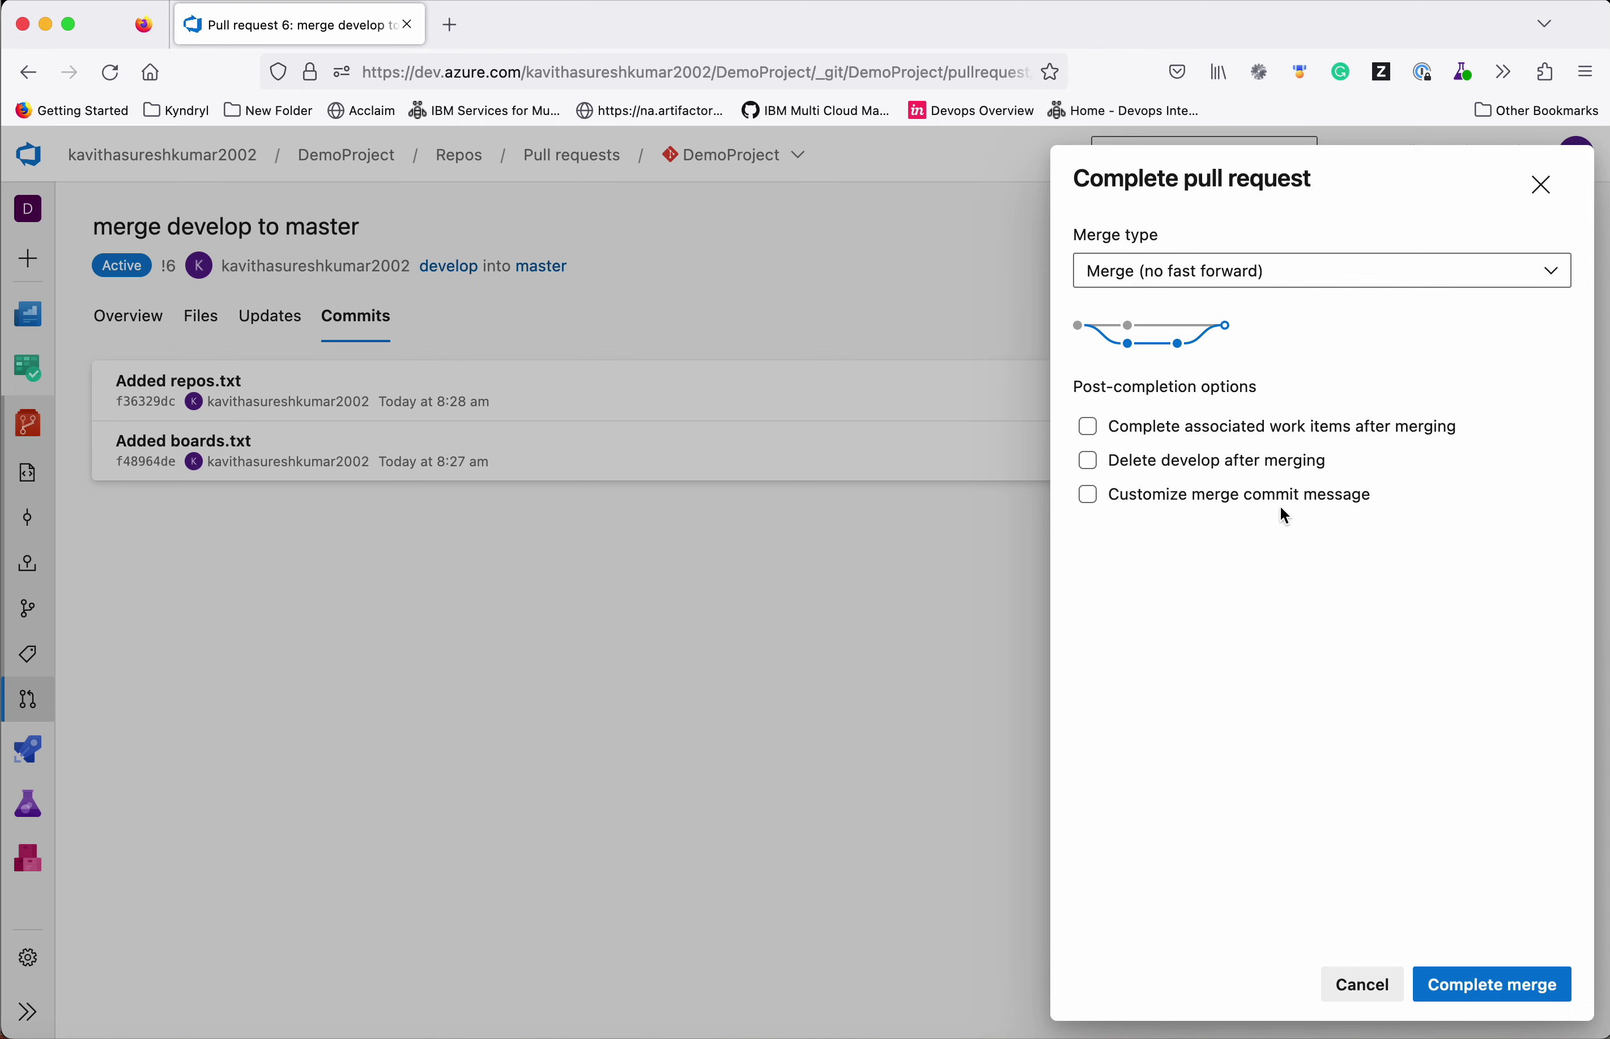
left_click(1472, 984)
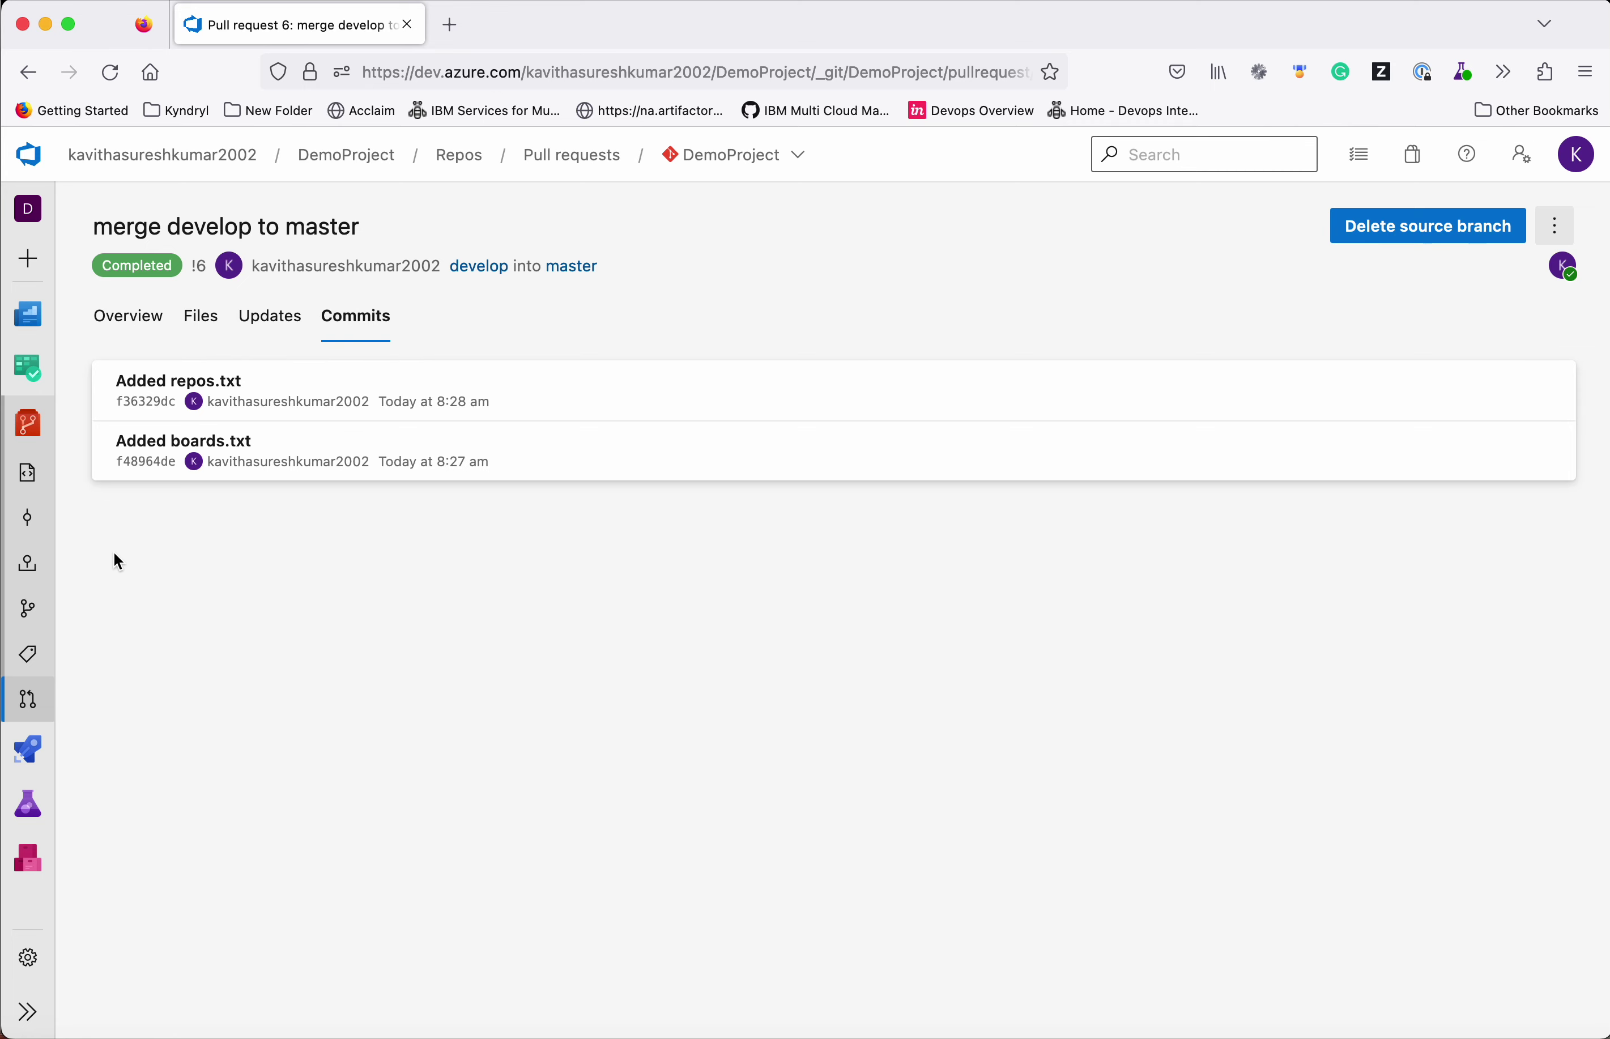
- Check the merged files on the master branch and compare them with the file list on develop
left_click(30, 617)
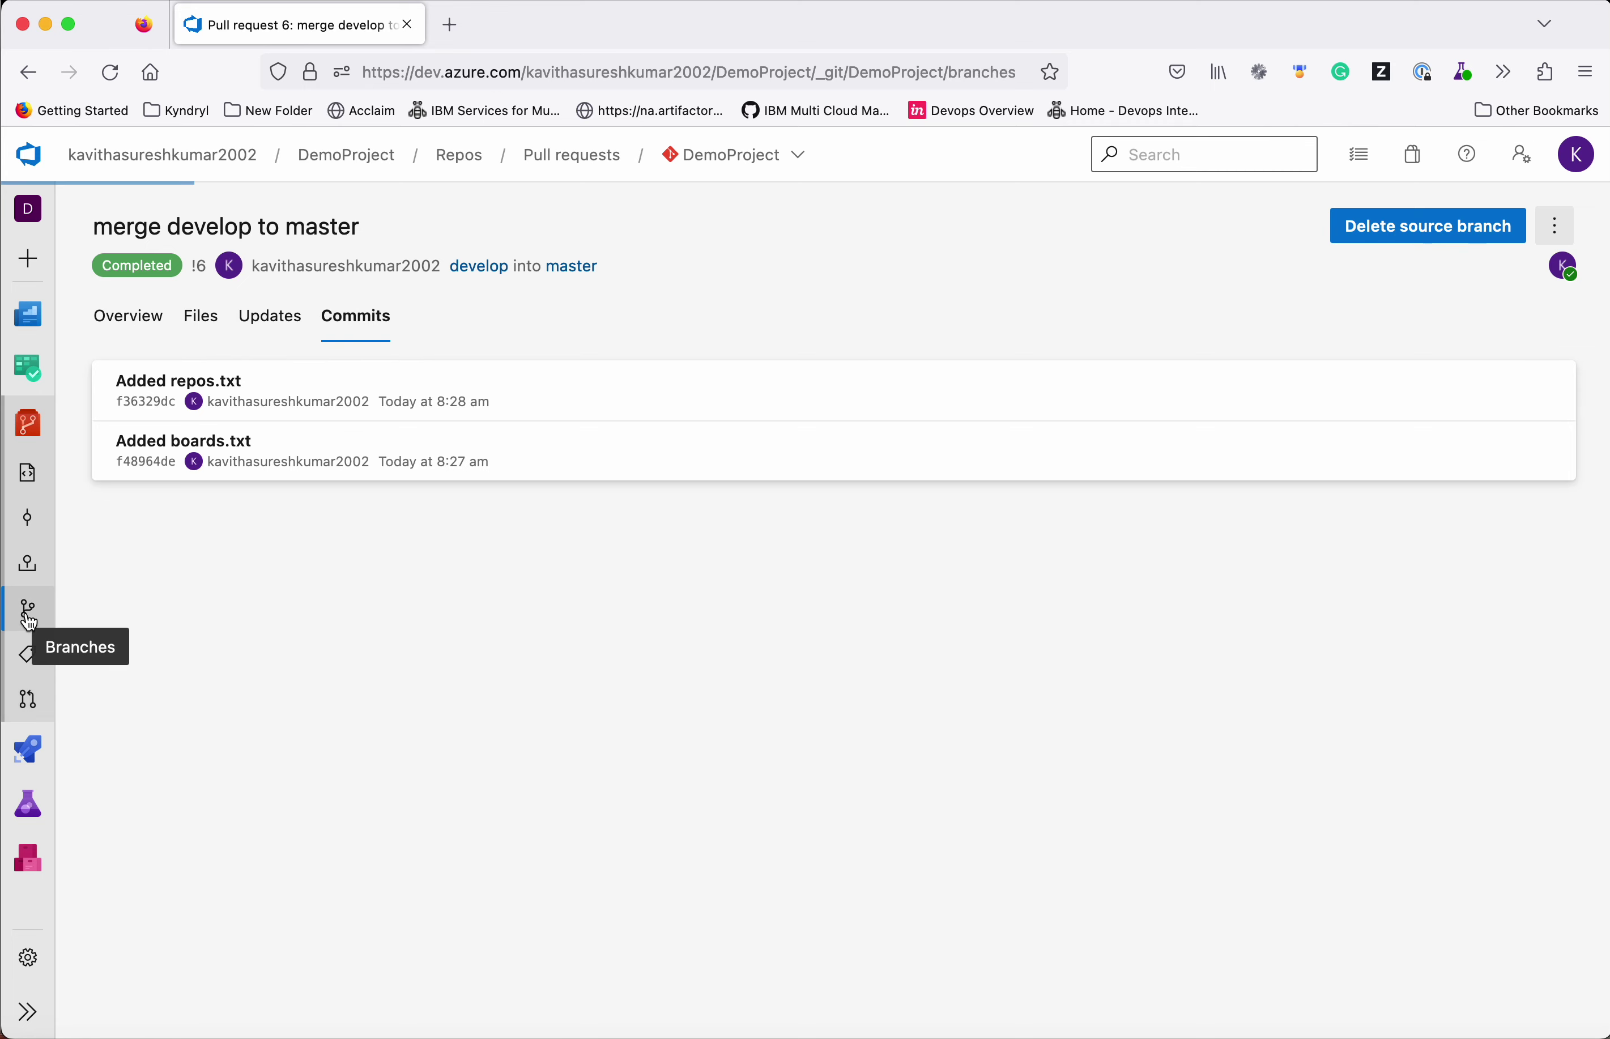
left_click(205, 452)
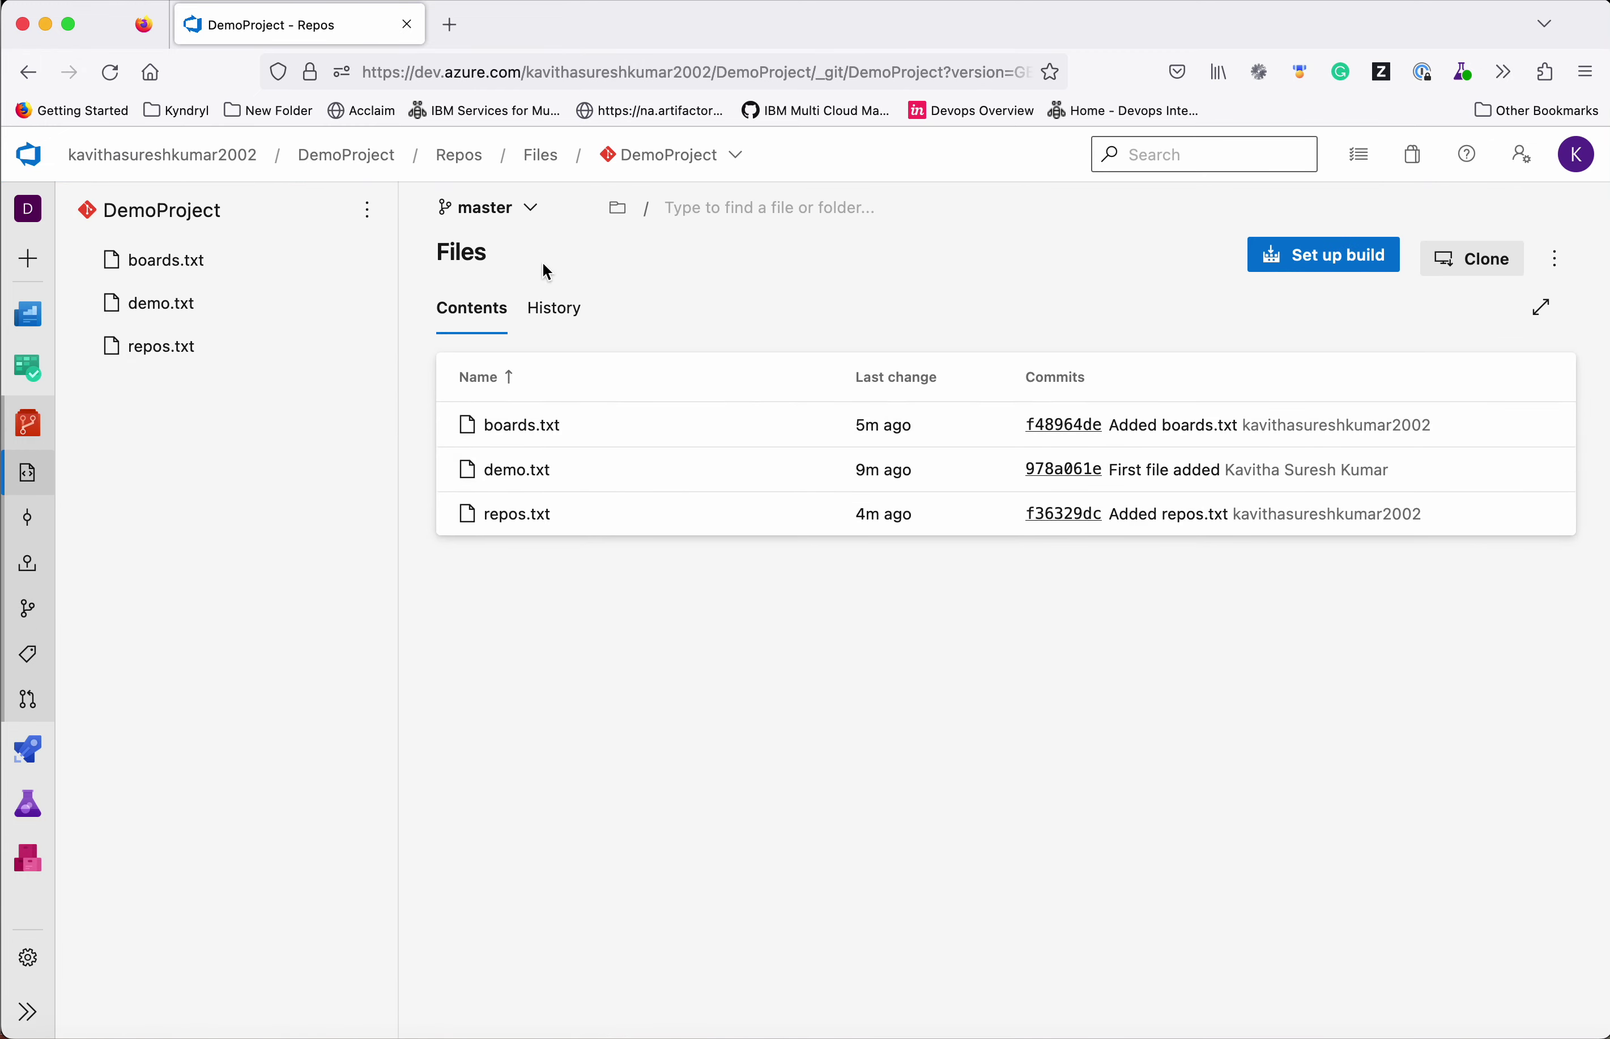
left_click(487, 208)
key("Escape")
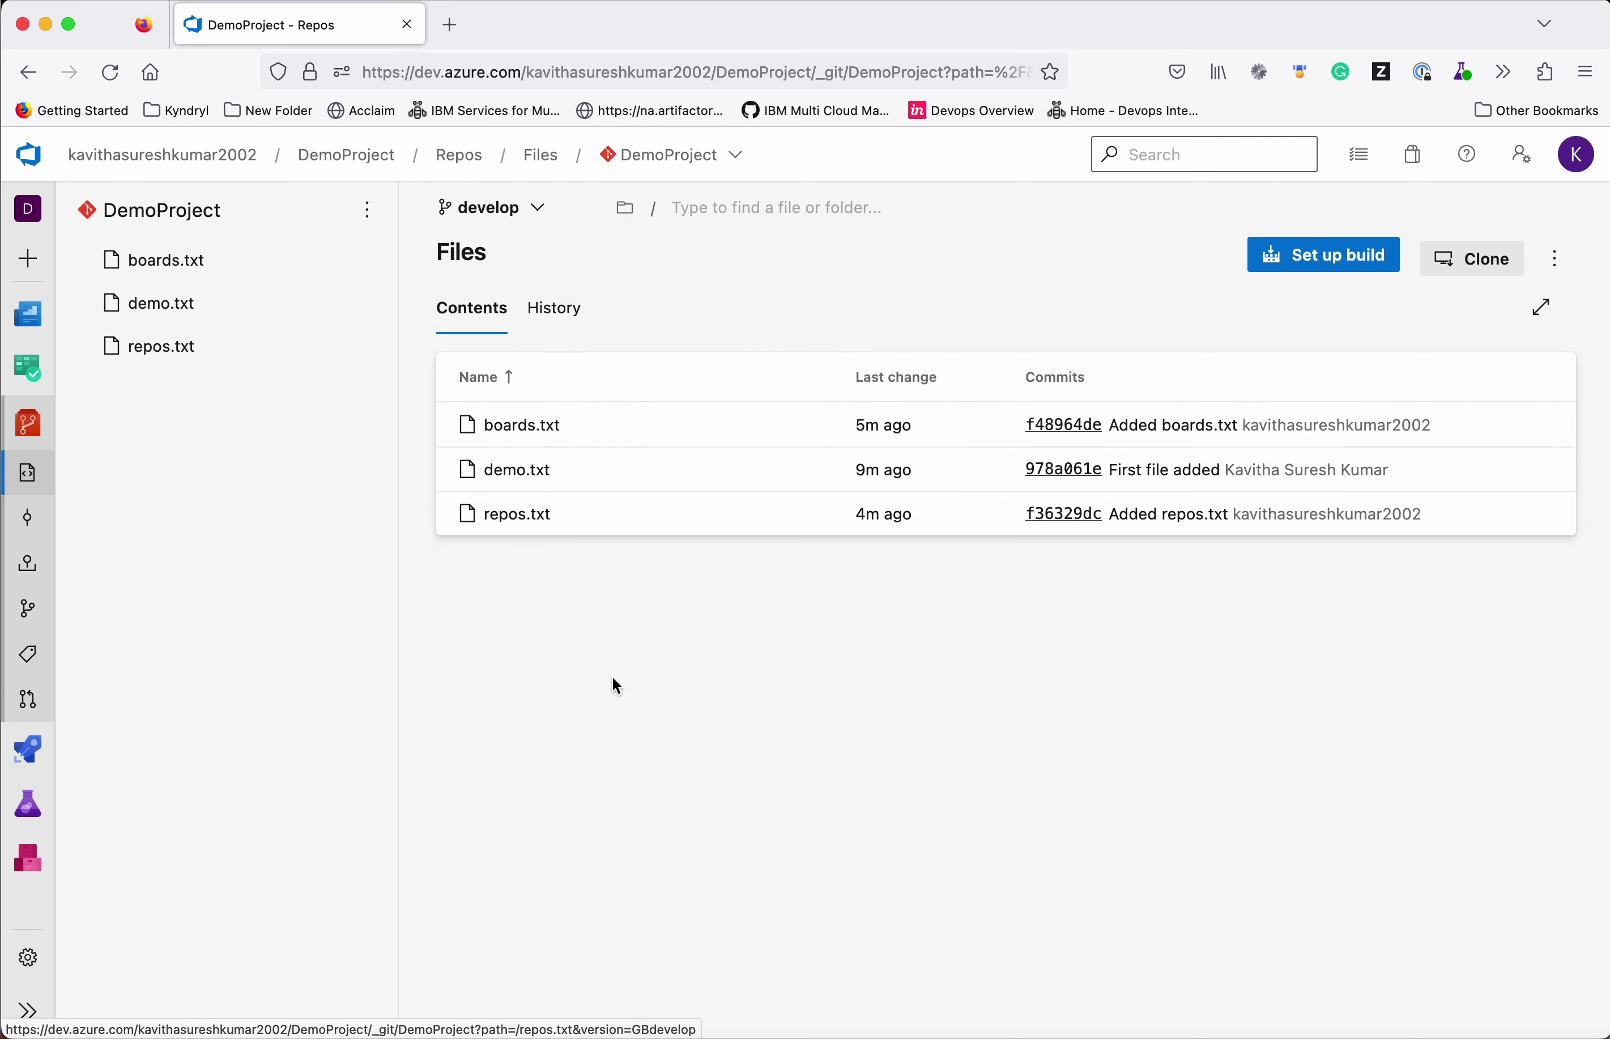
- Revert the completed pull request "merge develop to master" on target branch master, using the topic branch develop-revert-from-master
left_click(31, 703)
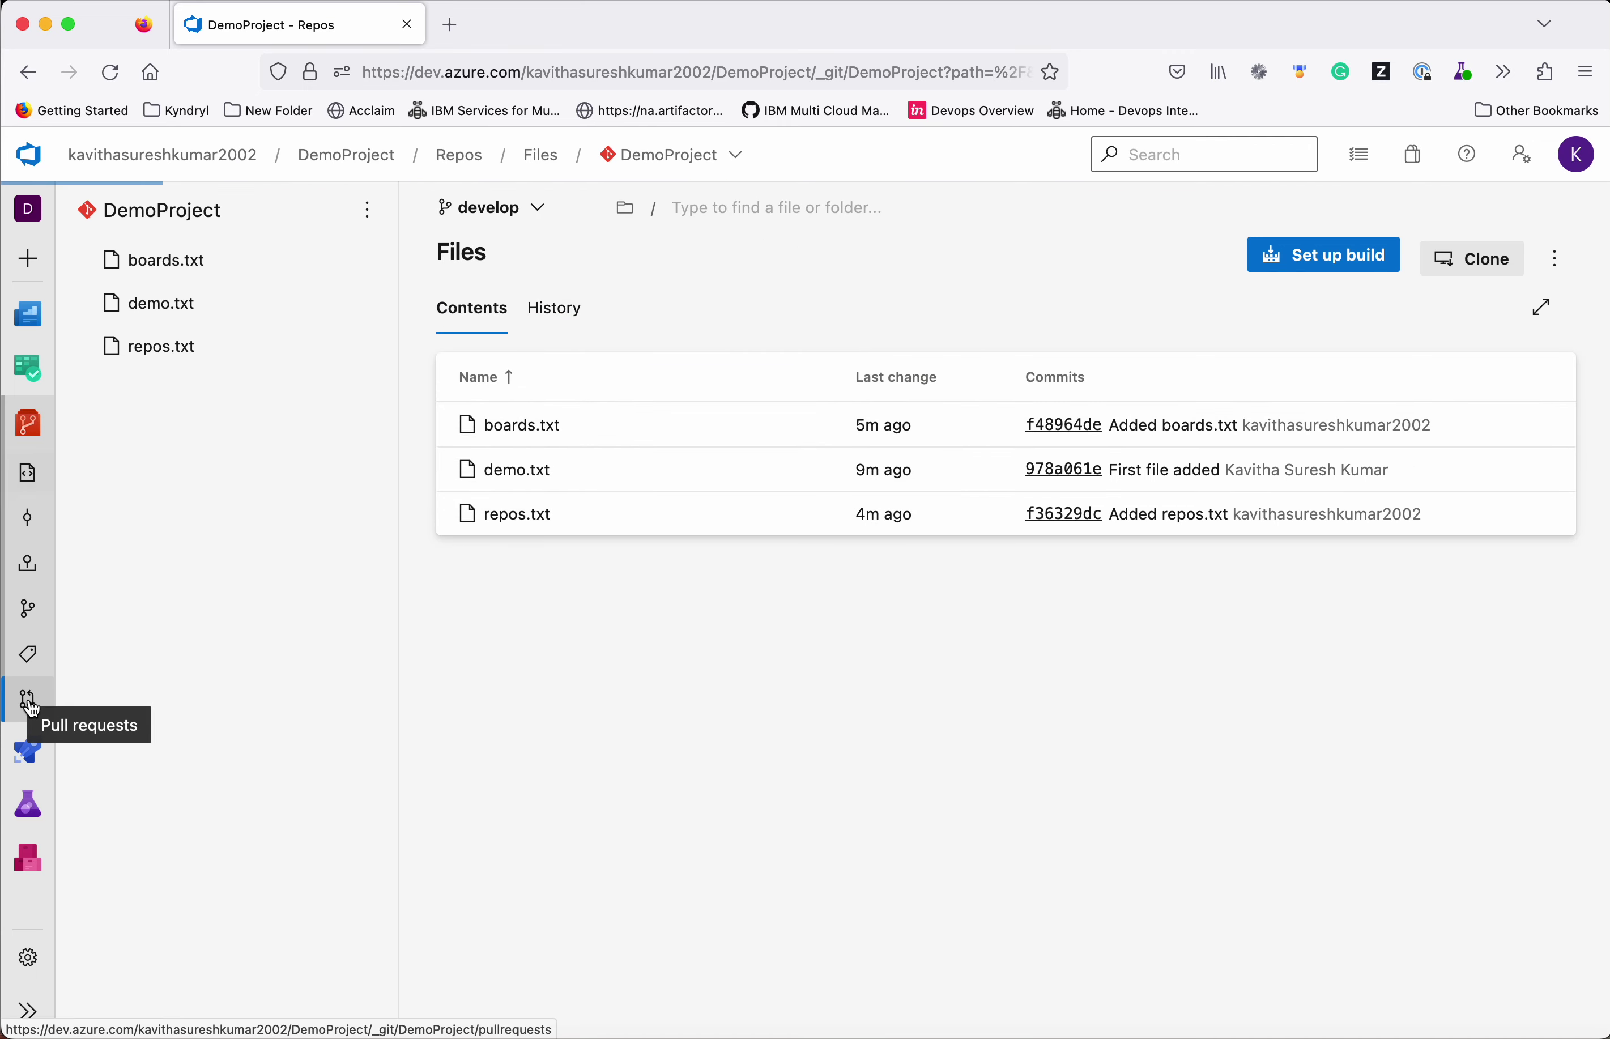
left_click(265, 288)
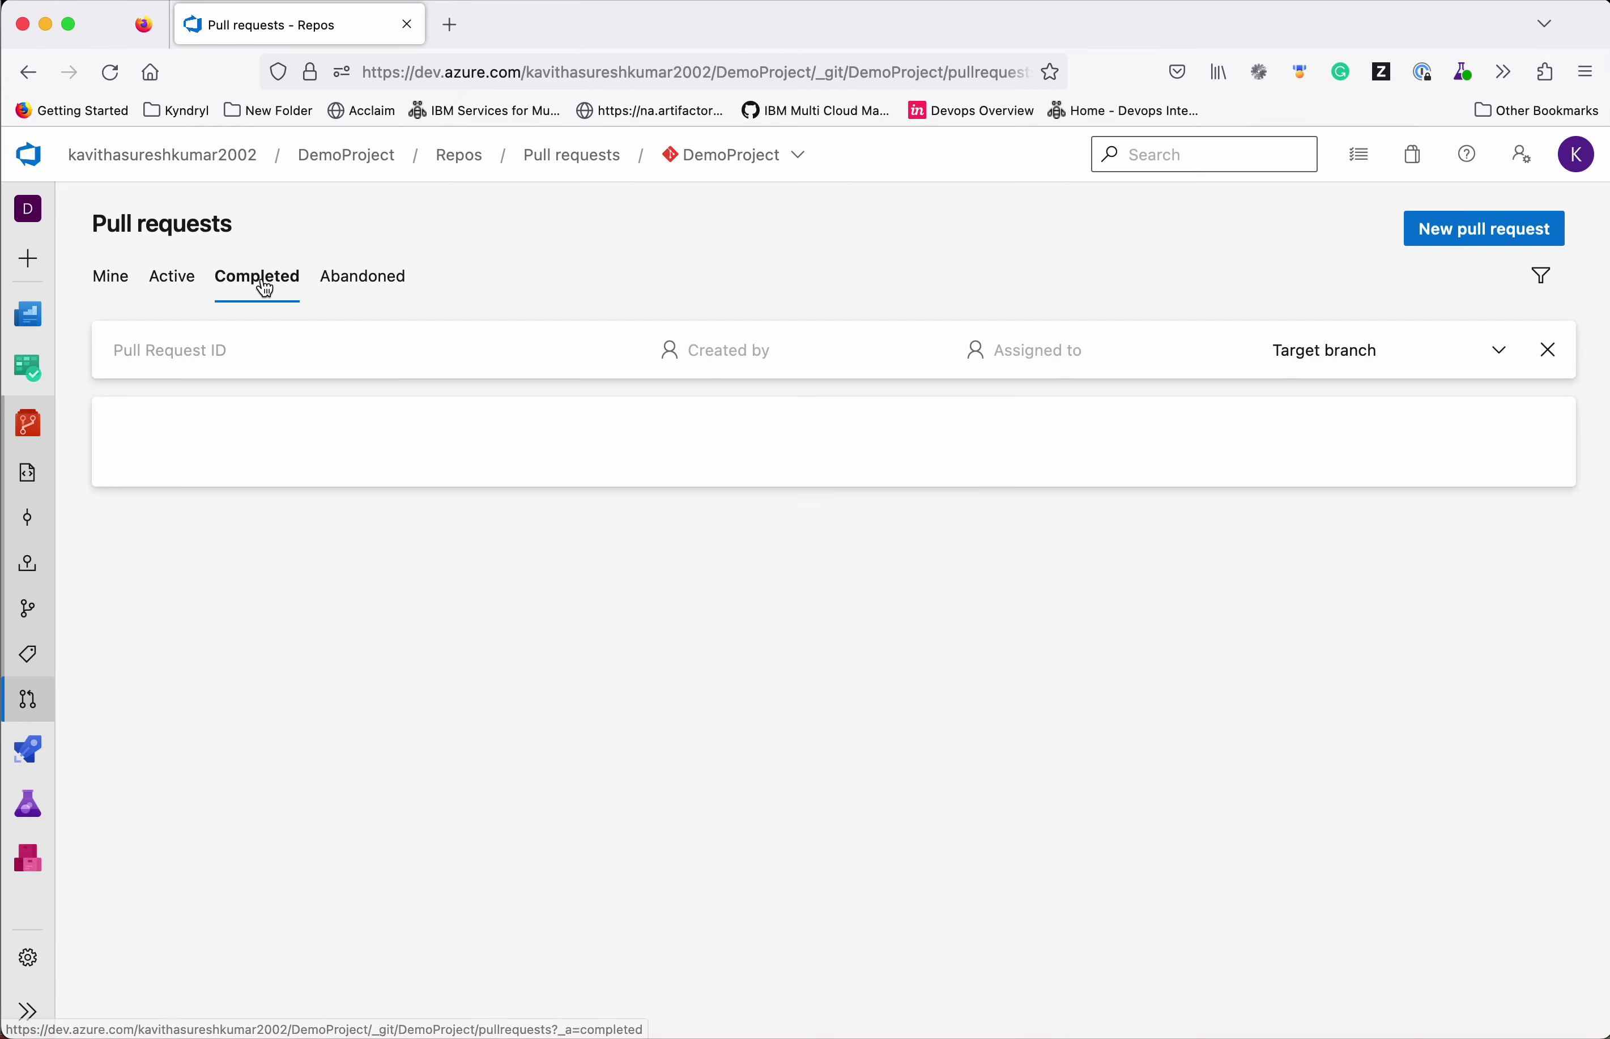
left_click(1329, 466)
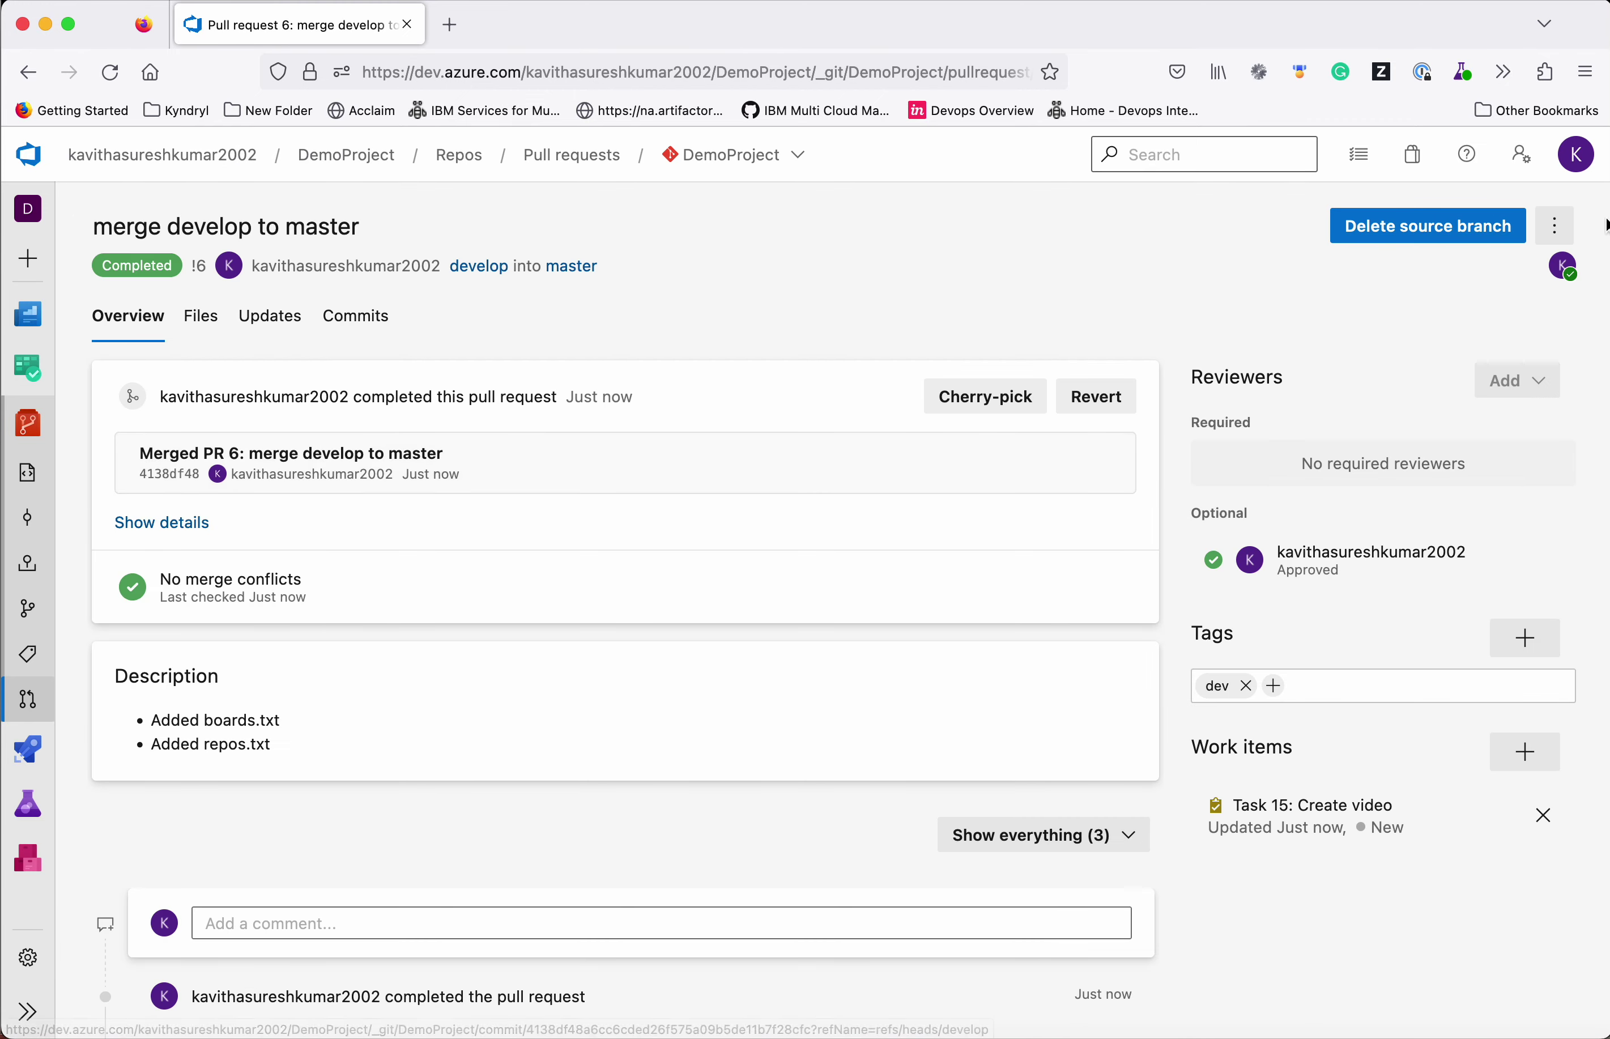
left_click(1550, 228)
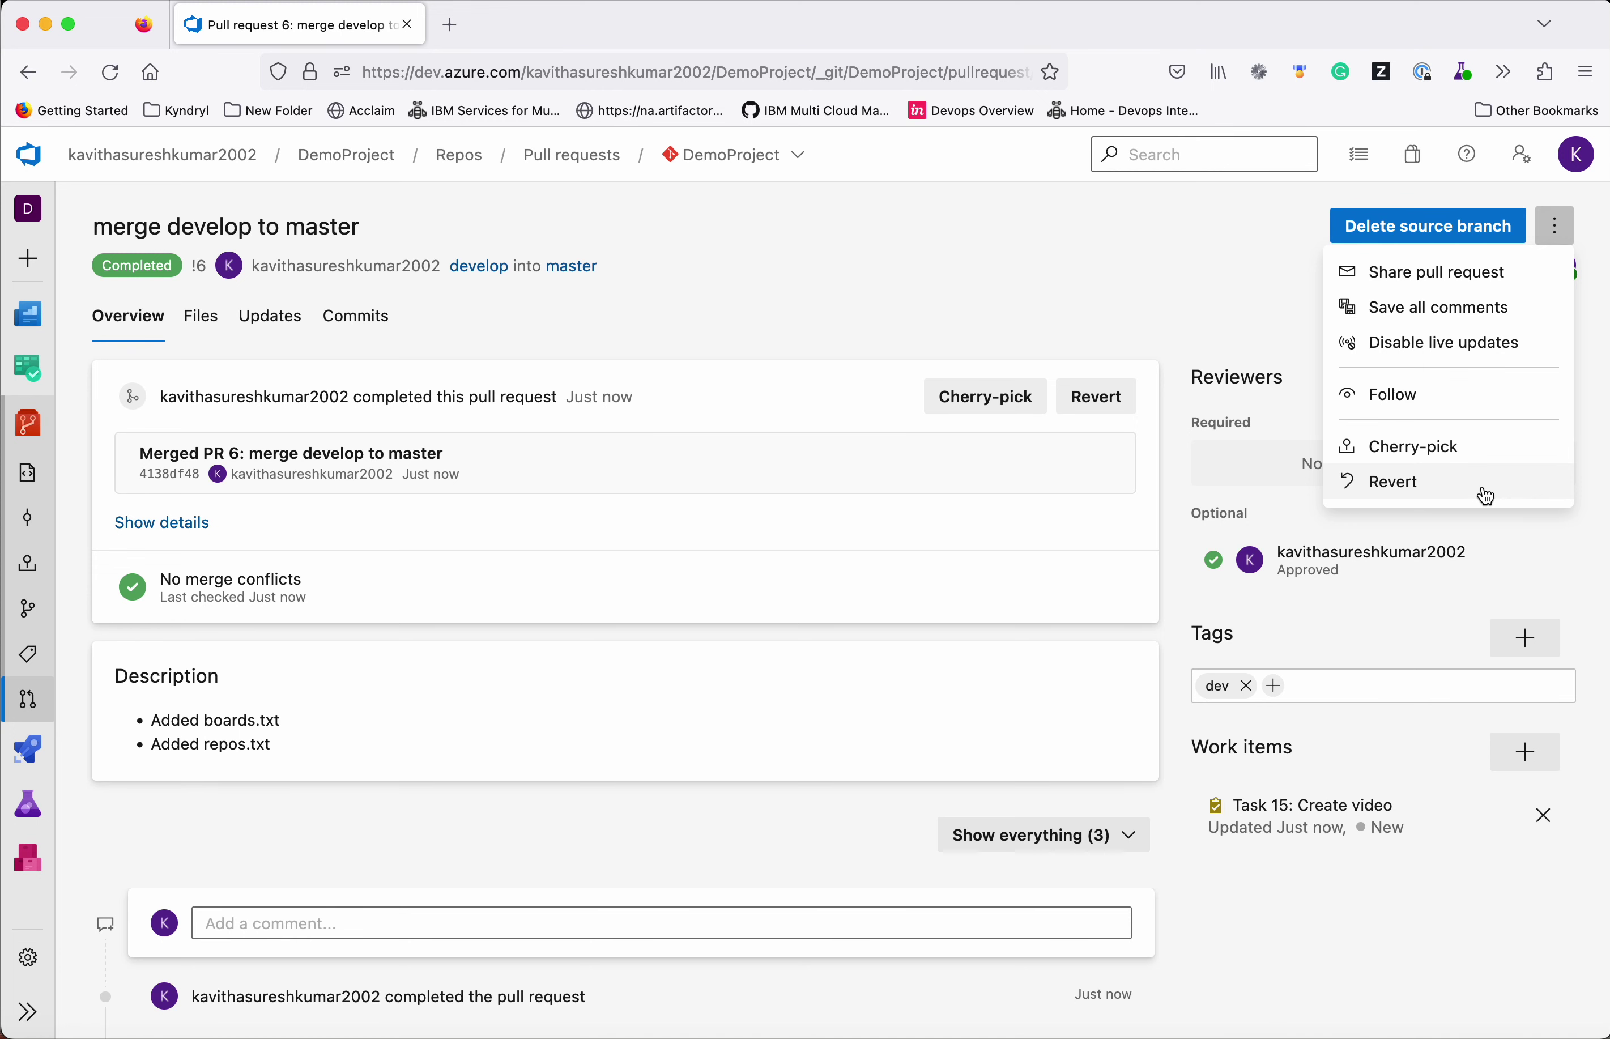
left_click(1486, 495)
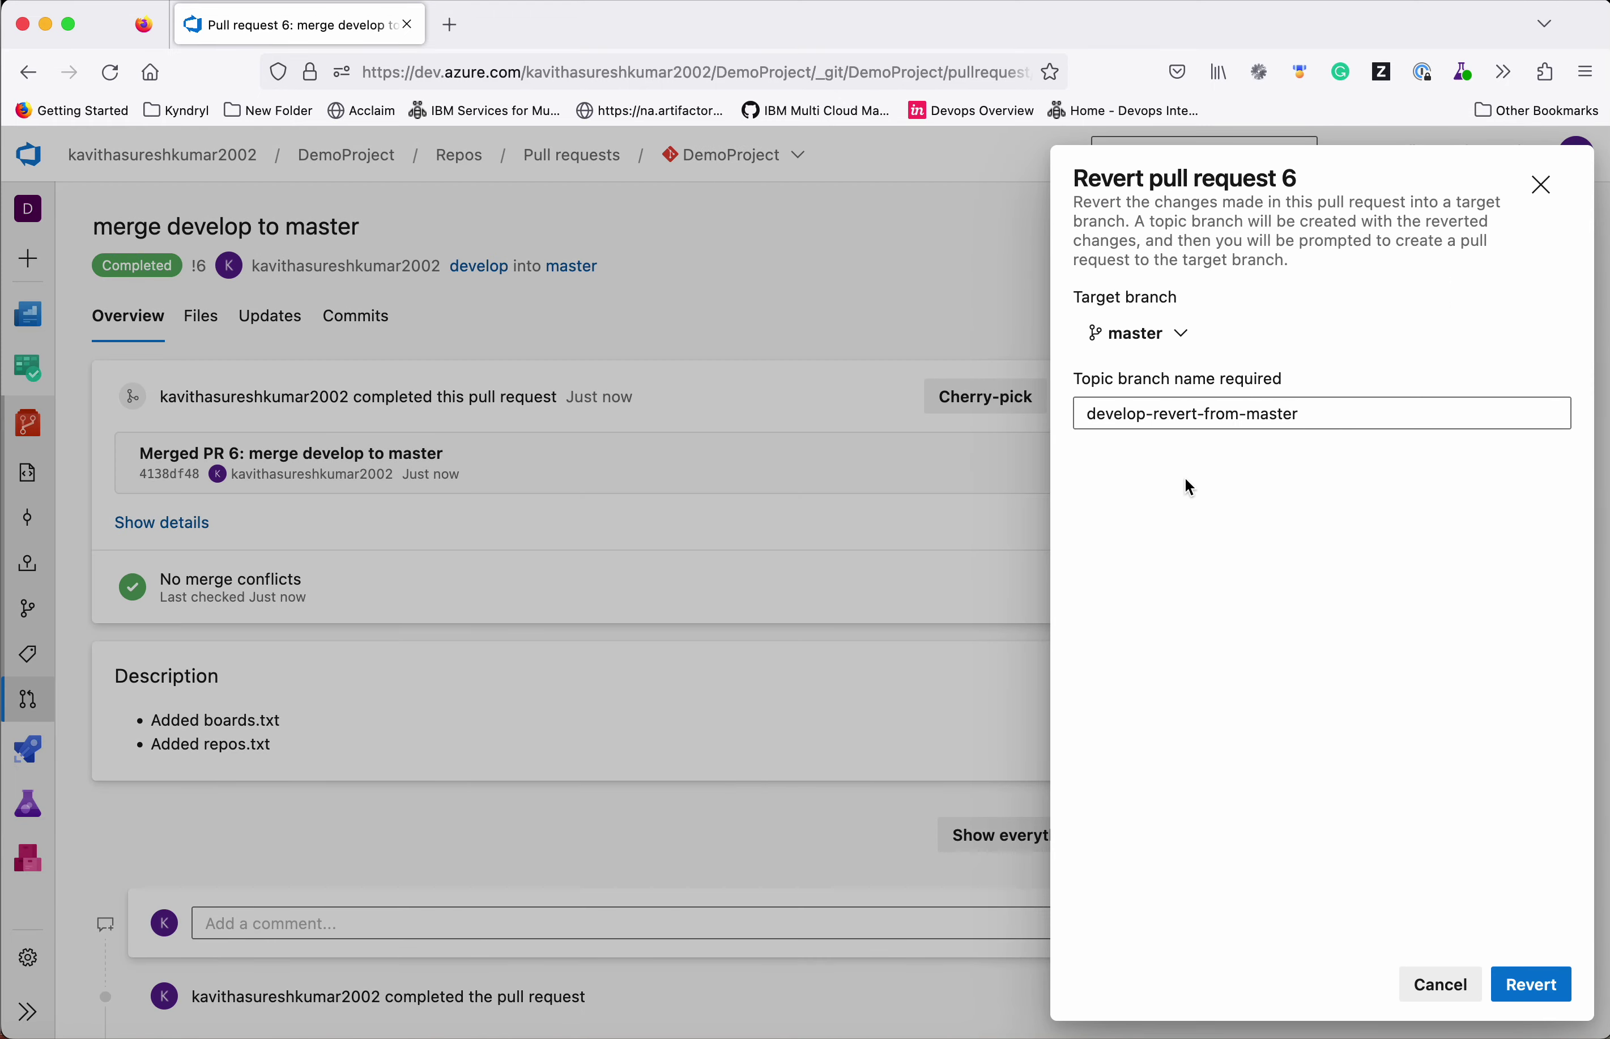
left_click(1547, 988)
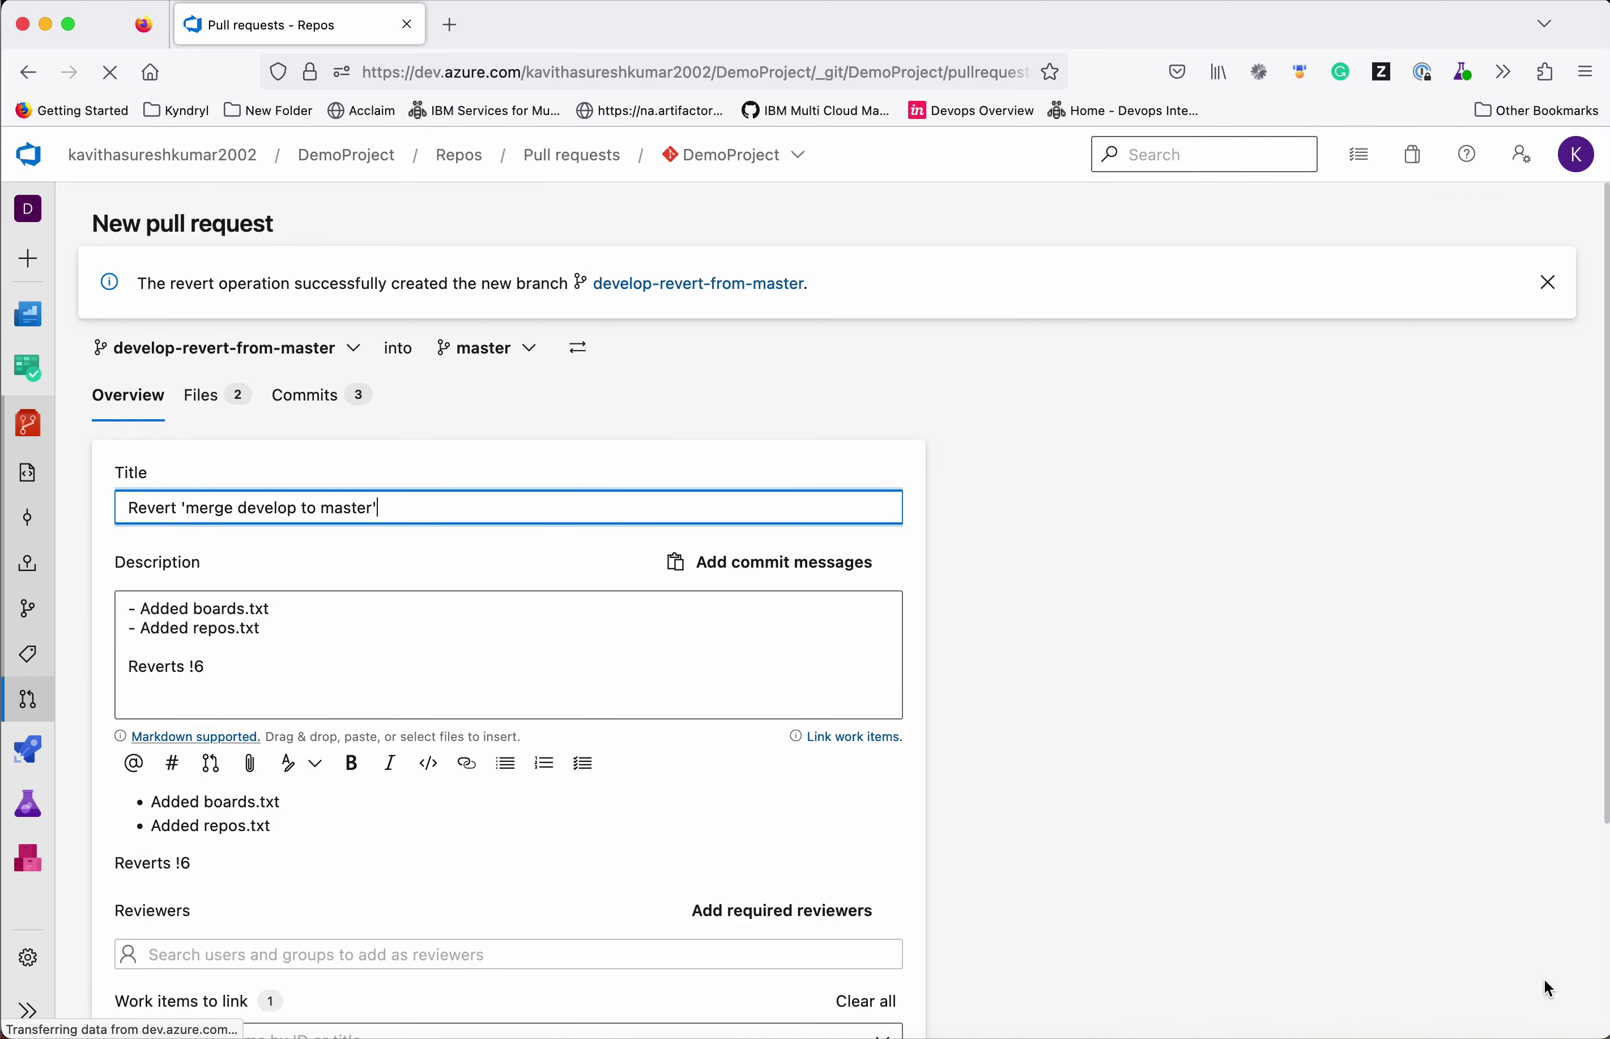
- Create the pull request "Revert 'merge develop to master'" from develop-revert-from-master into master, keeping Task 15 linked
scroll(881, 731, "down", 2)
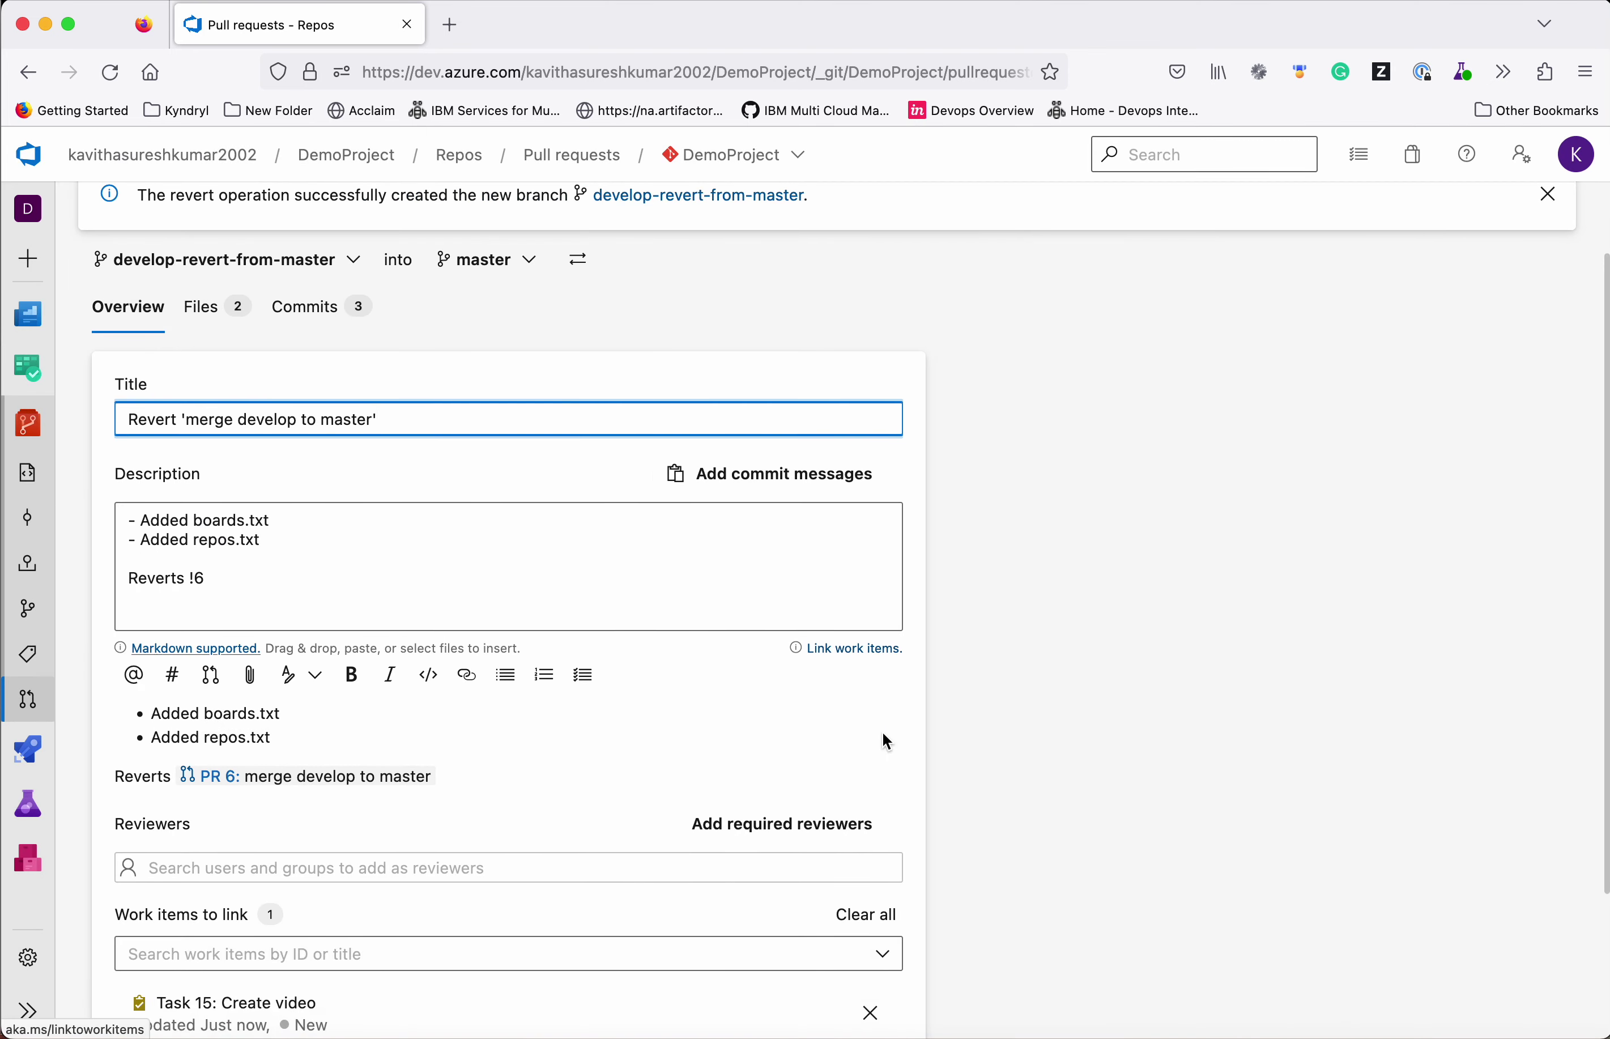
scroll(885, 744, "down", 4)
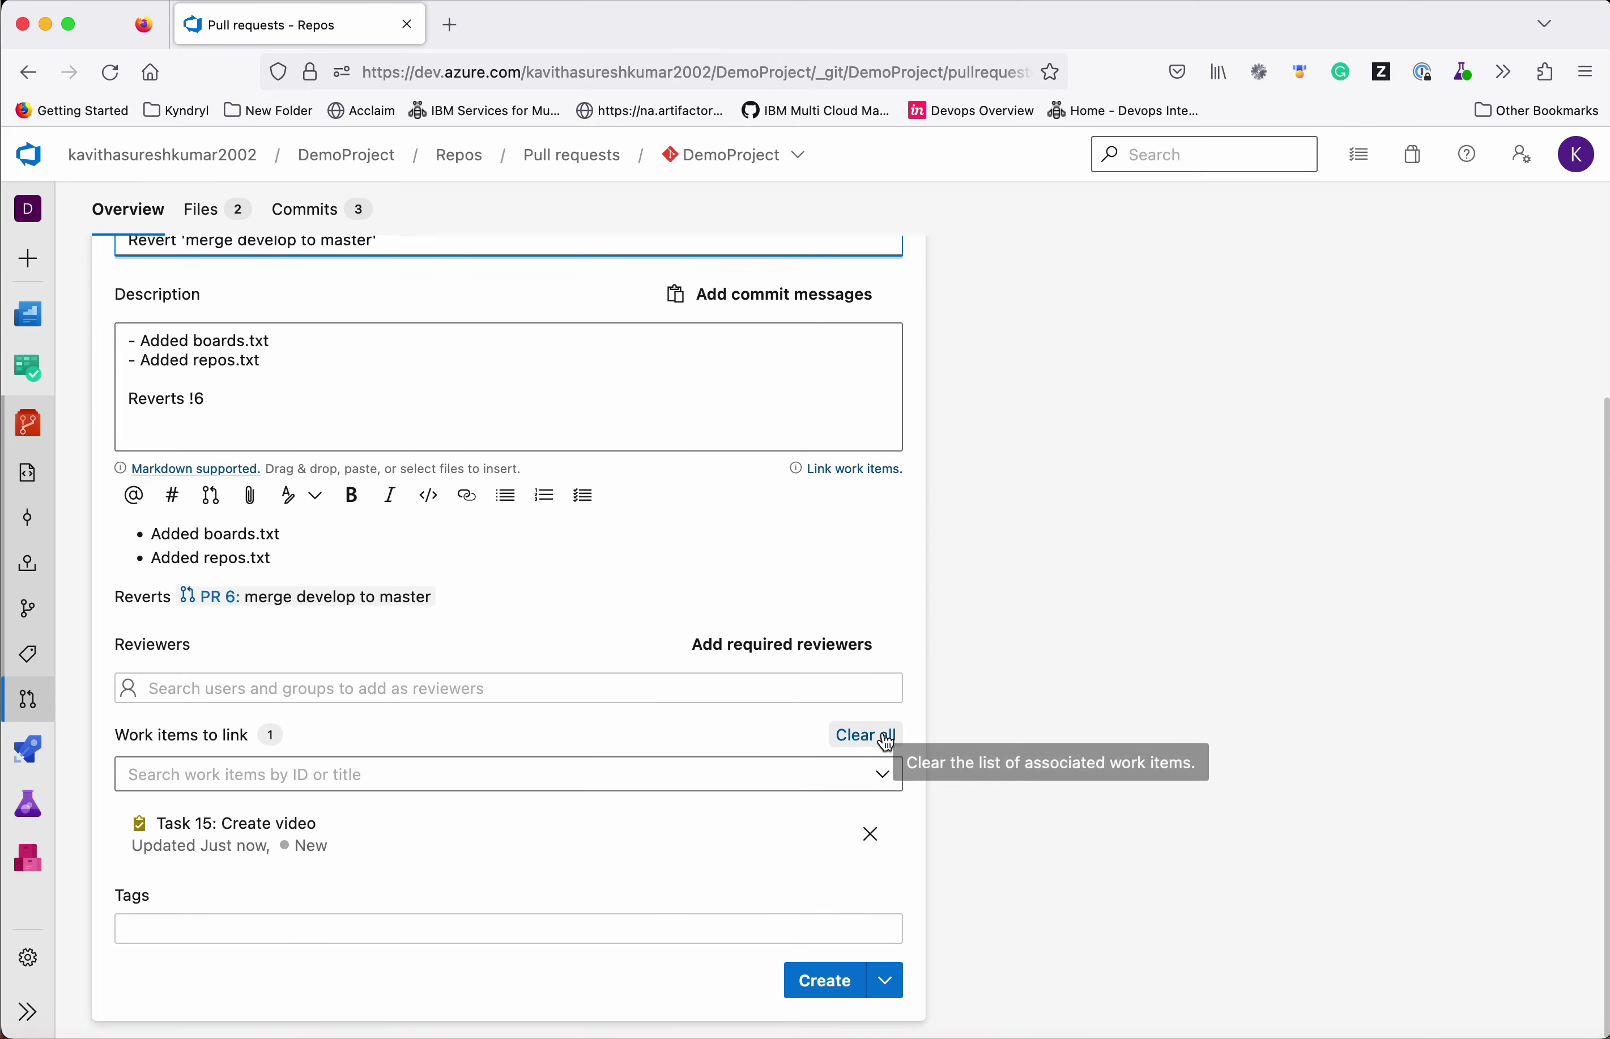
left_click(839, 996)
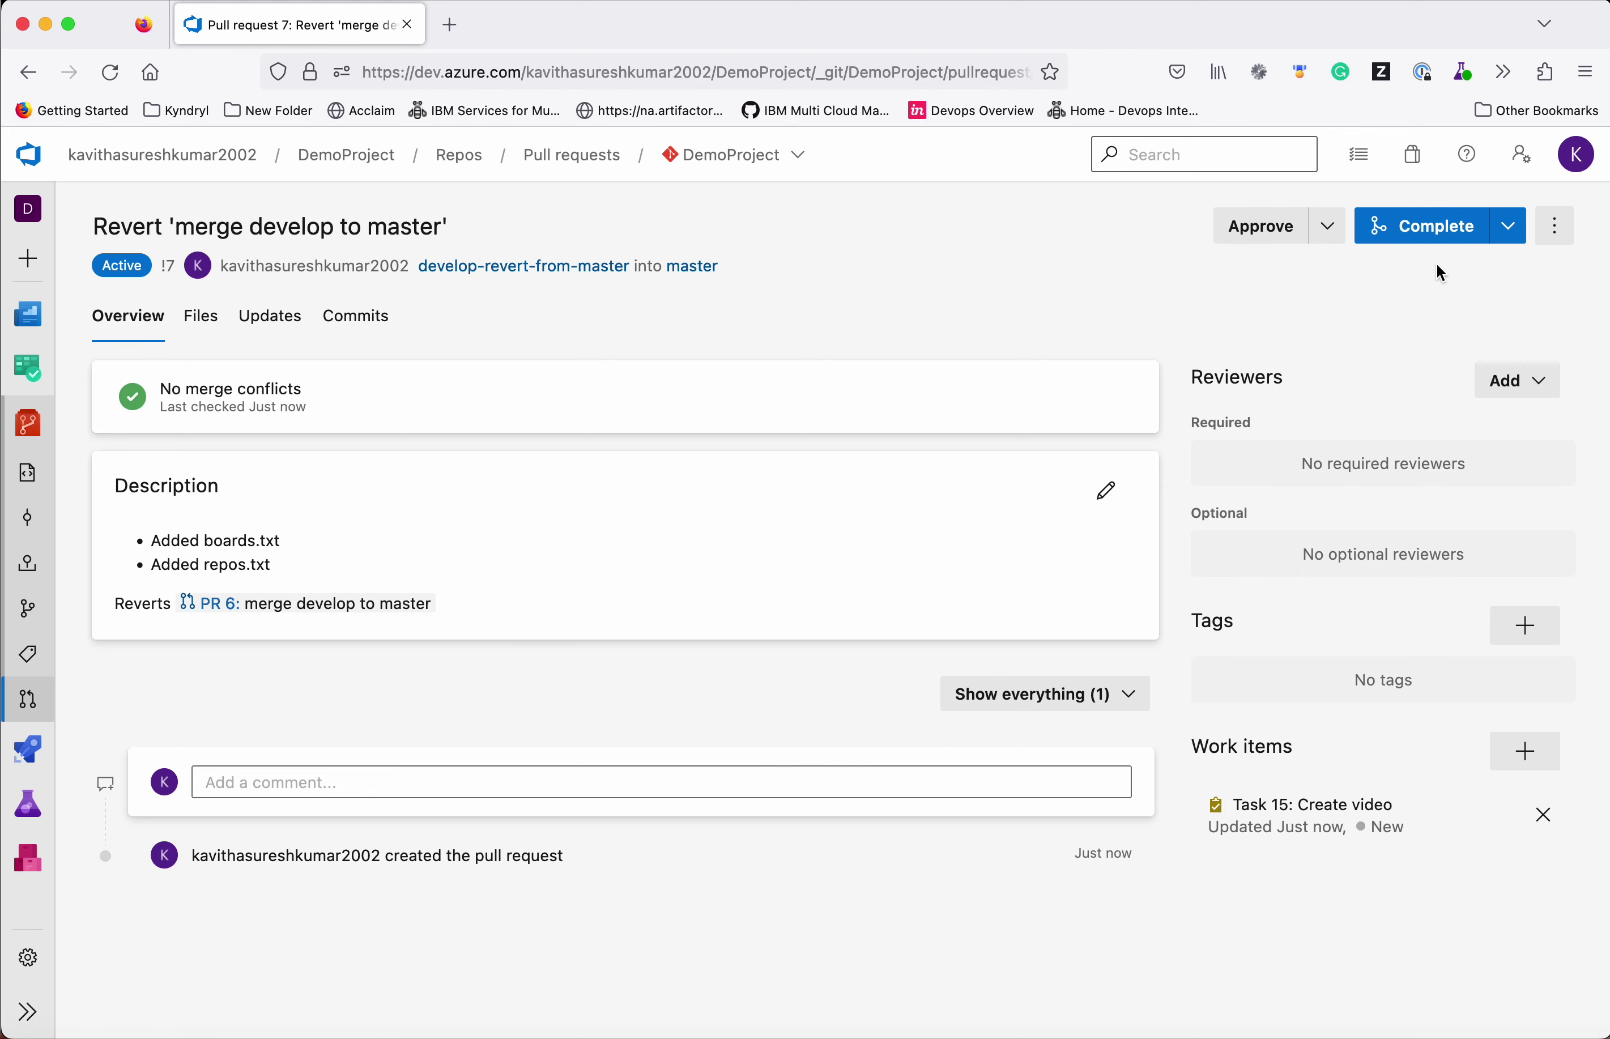
- Complete the revert pull request with Merge (no fast forward), deleting develop-revert-from-master after merging
left_click(1436, 227)
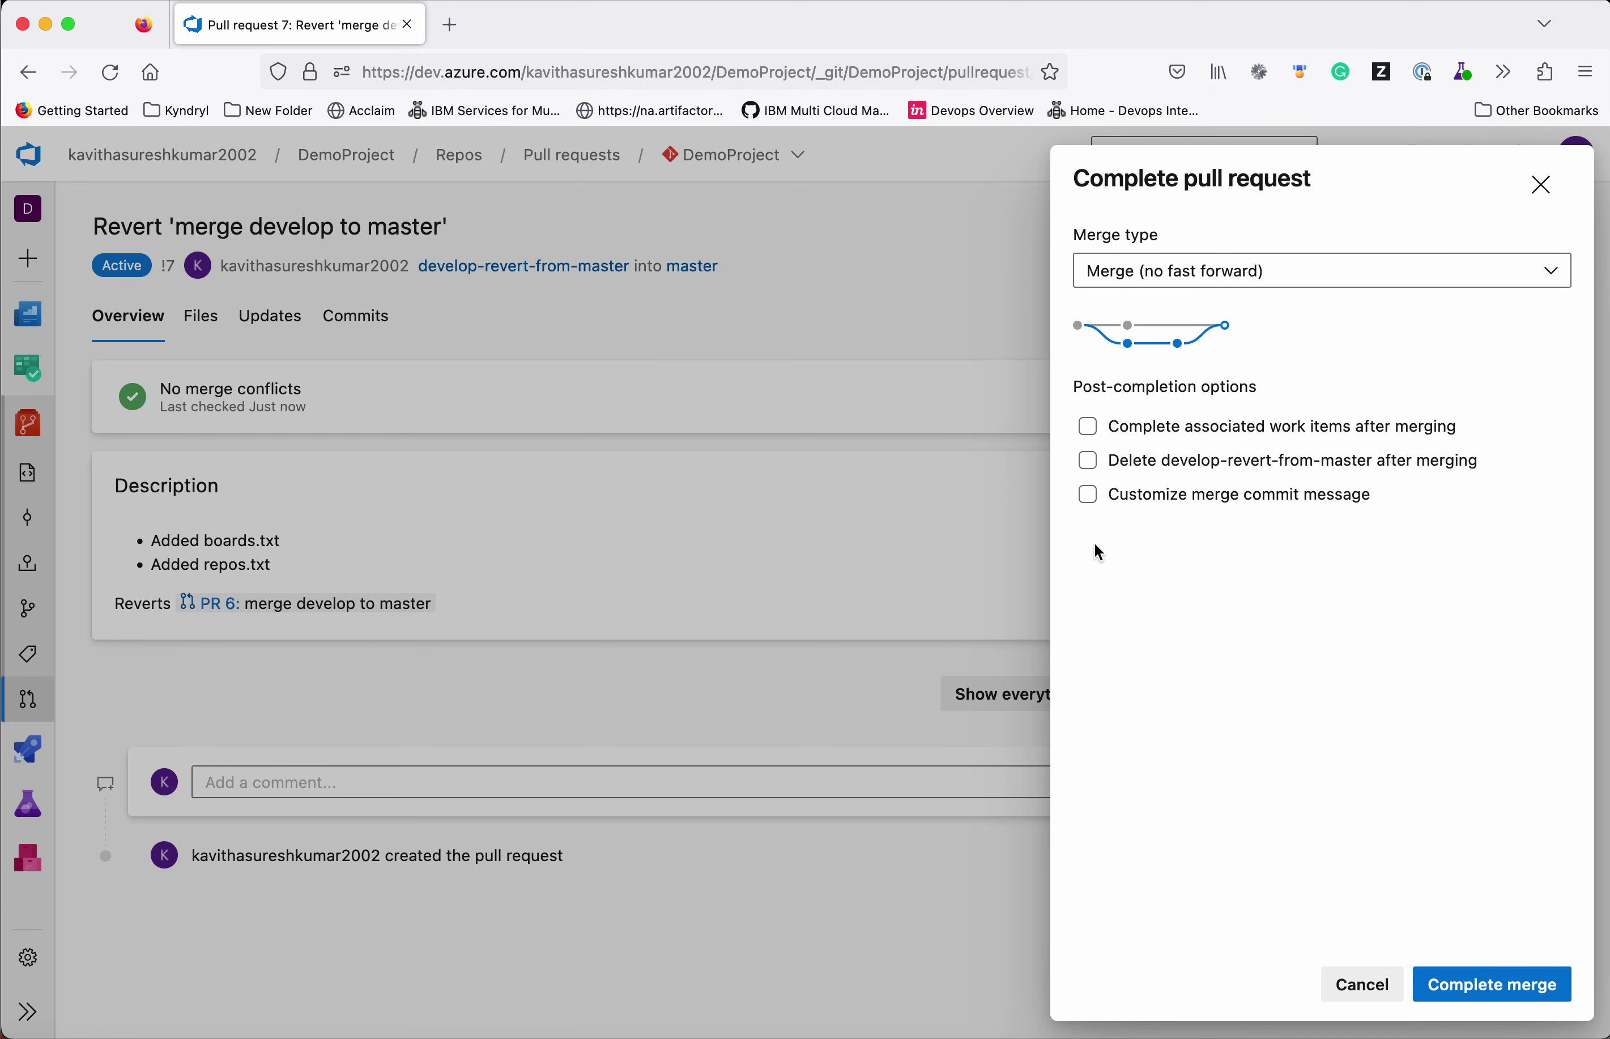
left_click(1088, 463)
left_click(1515, 993)
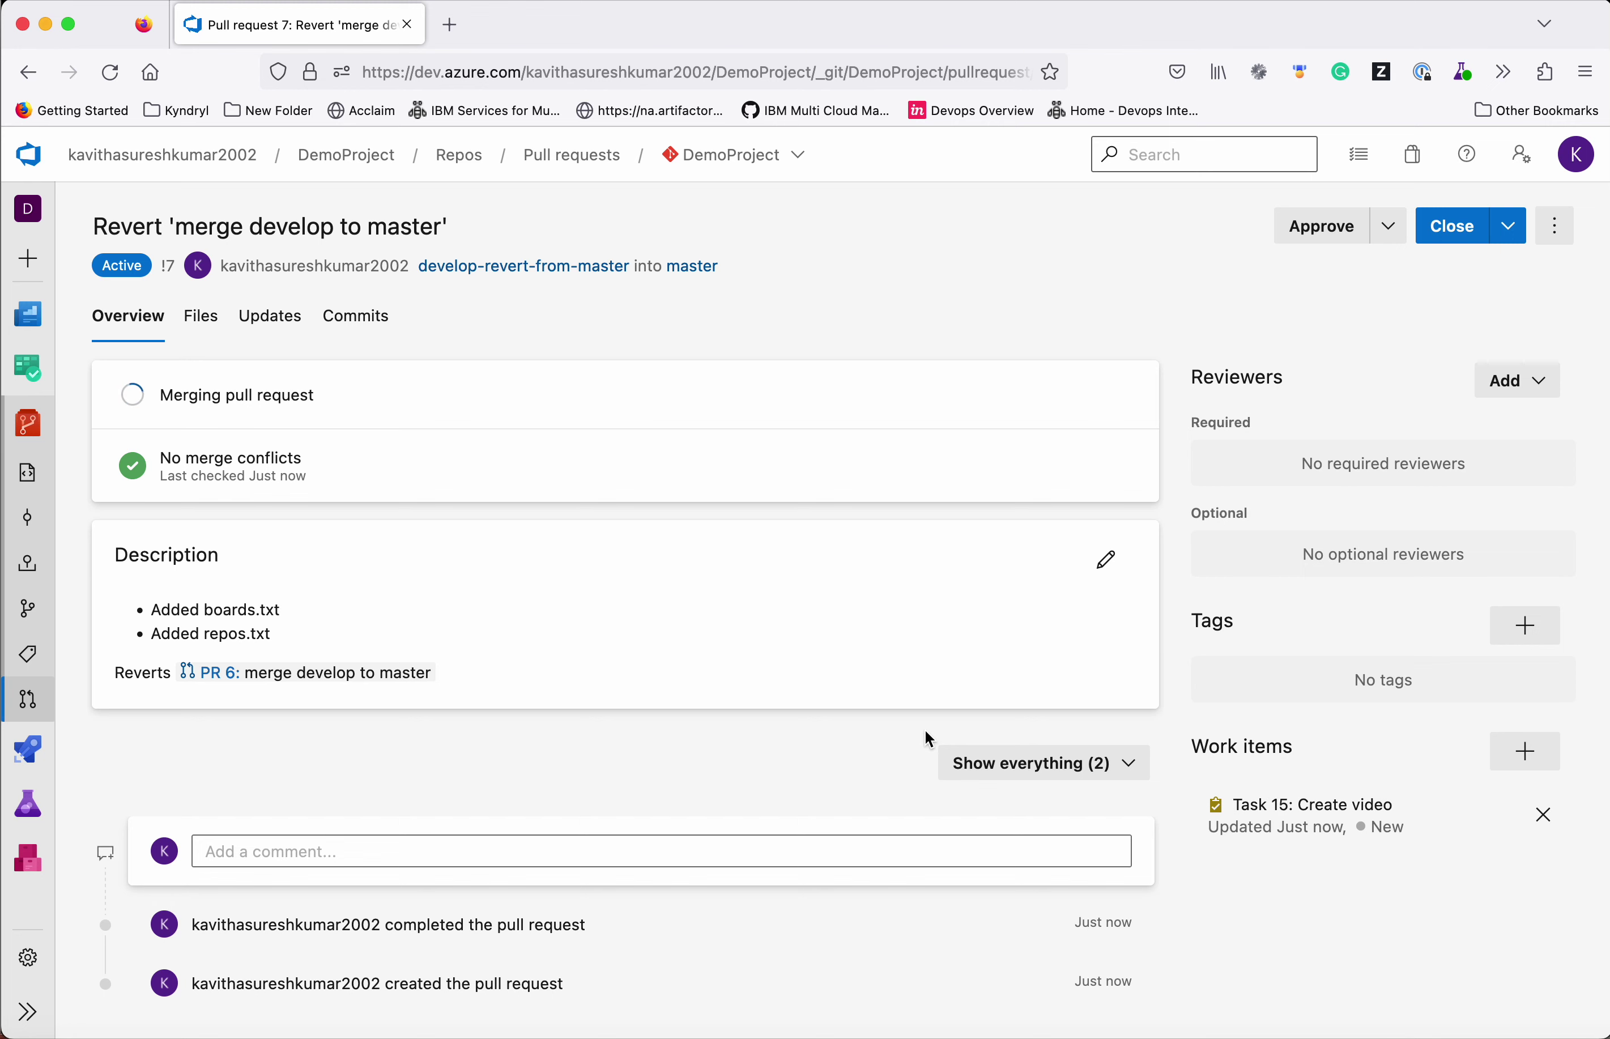
- Check the branch list and compare the files on master after the revert with those on develop
left_click(34, 617)
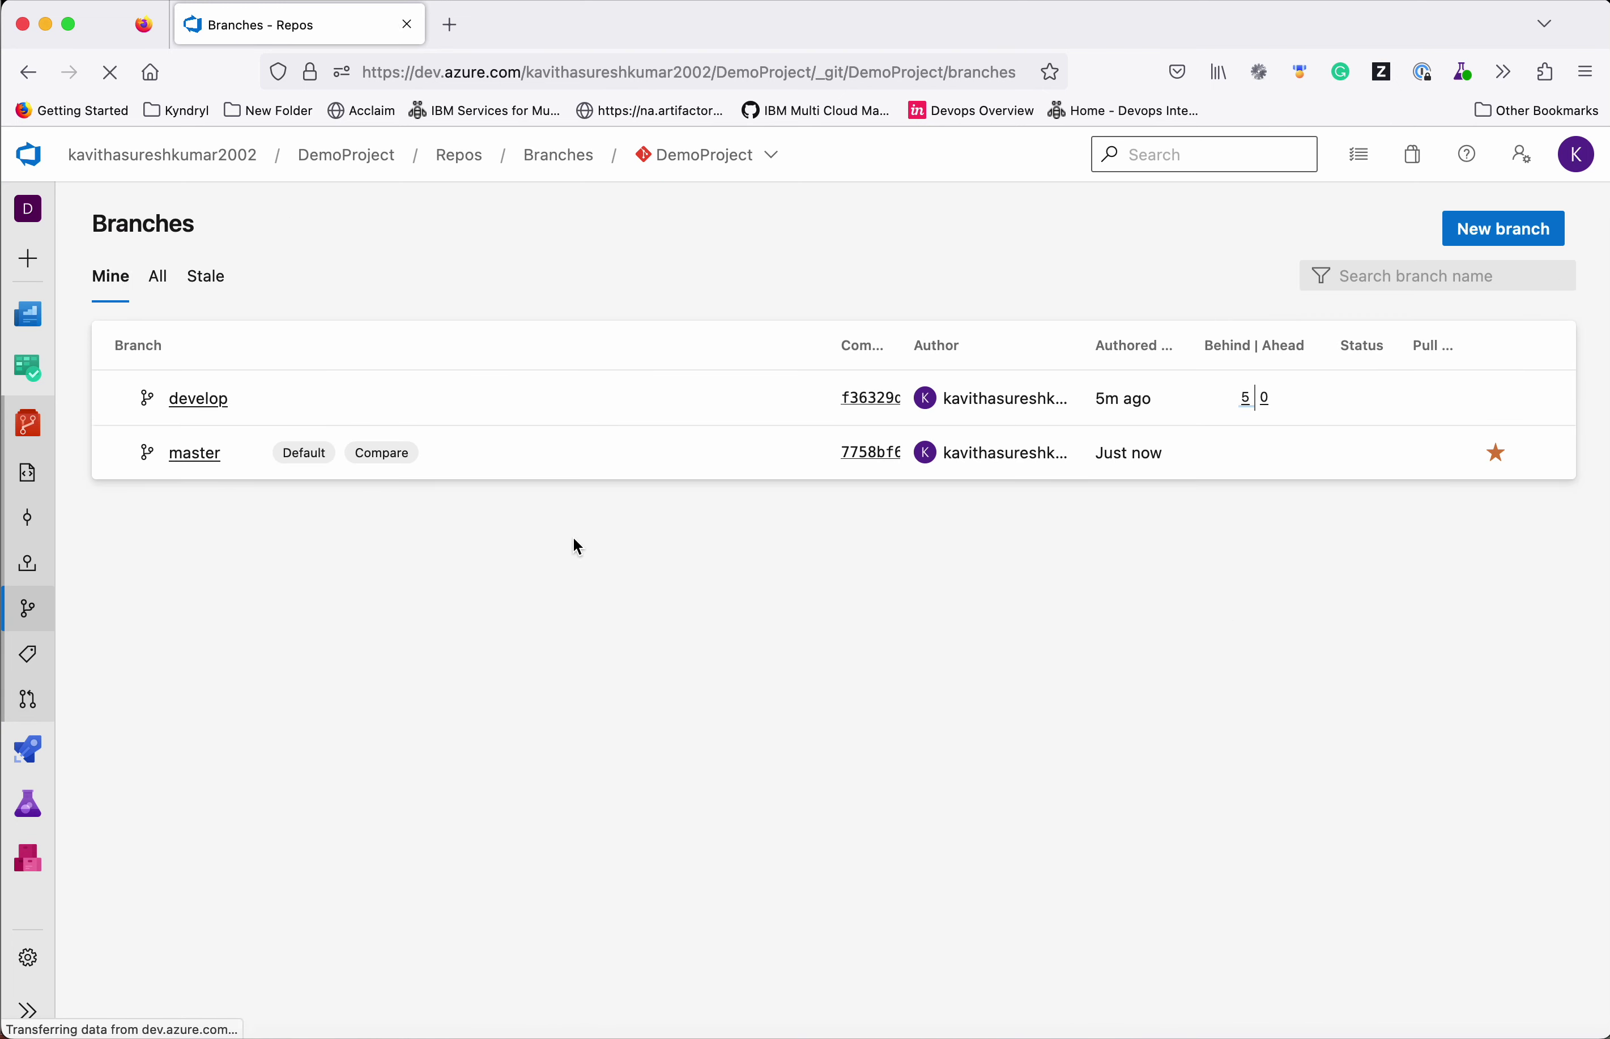
left_click(194, 453)
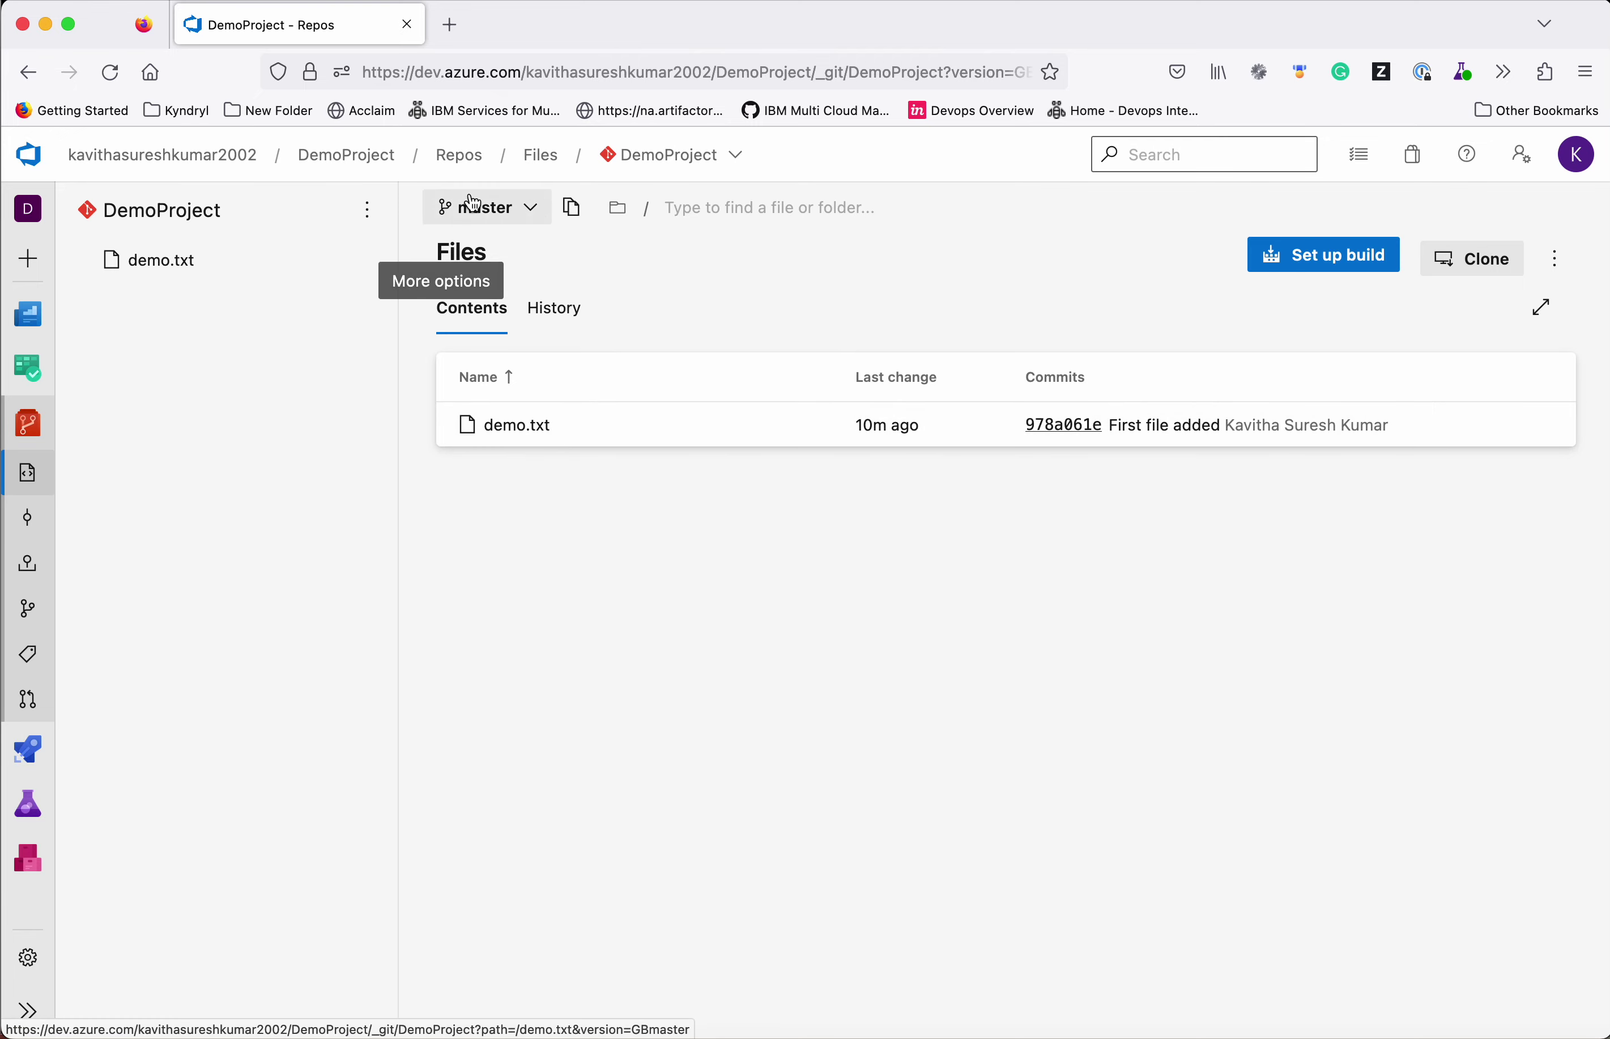
left_click(484, 215)
left_click(504, 419)
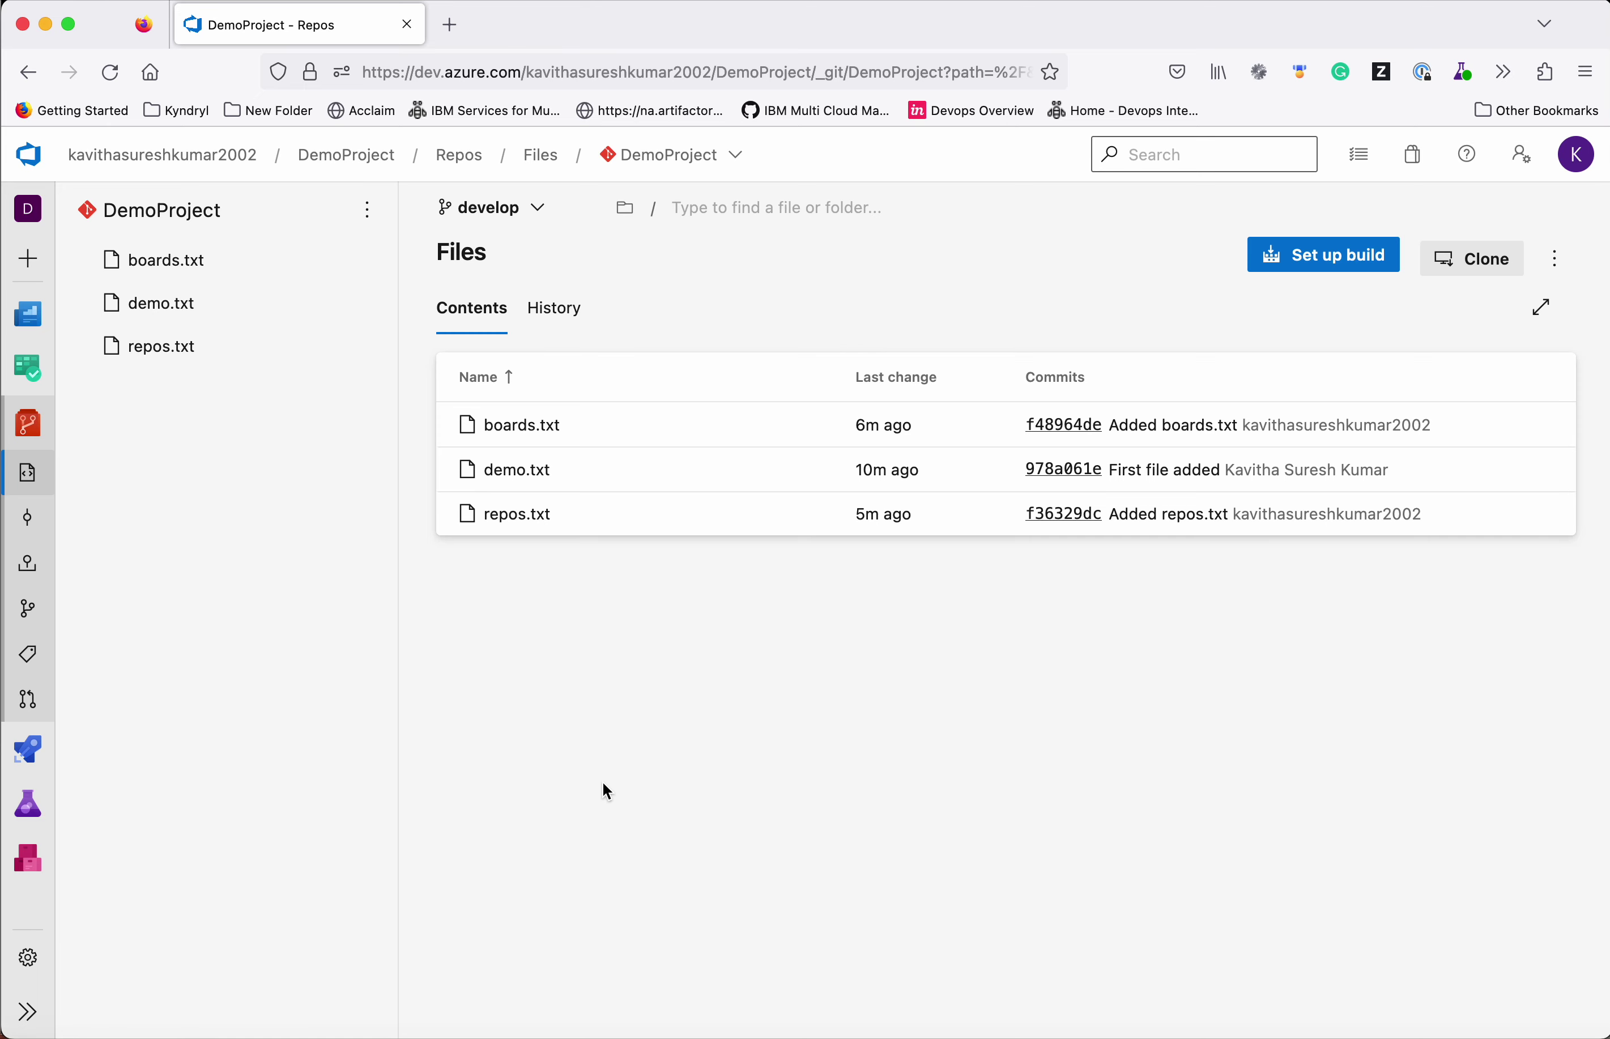
- View the develop branch's commit history and examine the changes in the "Added repos.txt" commit
left_click(28, 523)
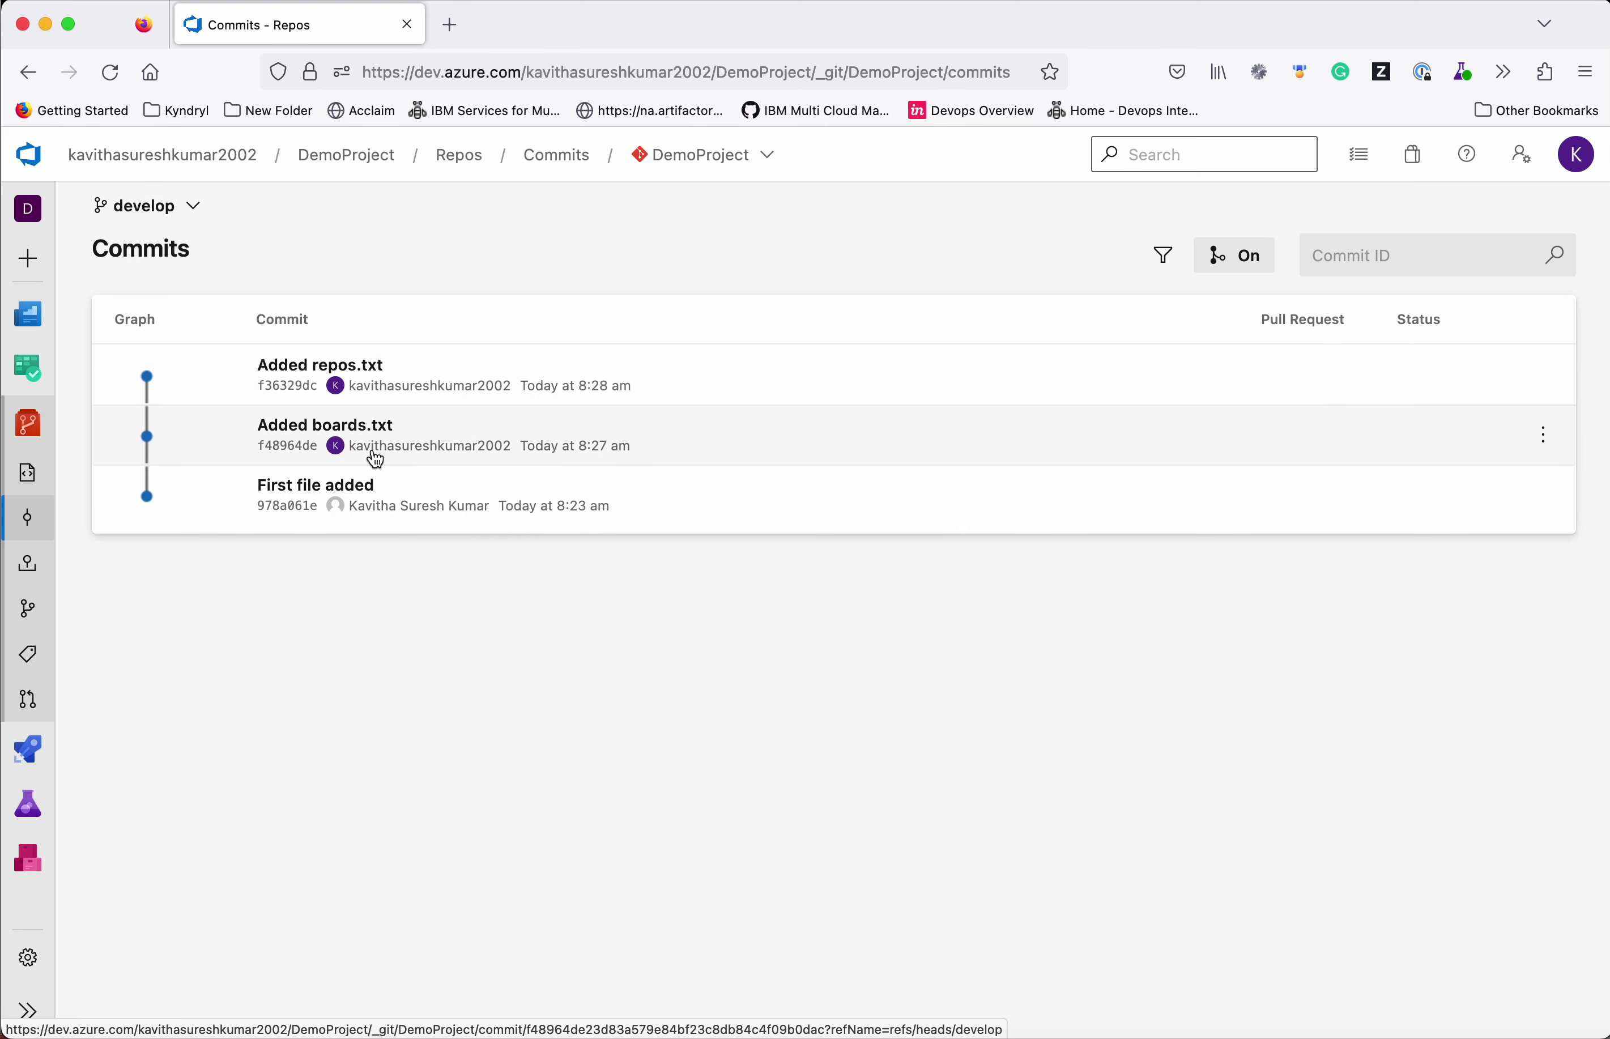
left_click(360, 368)
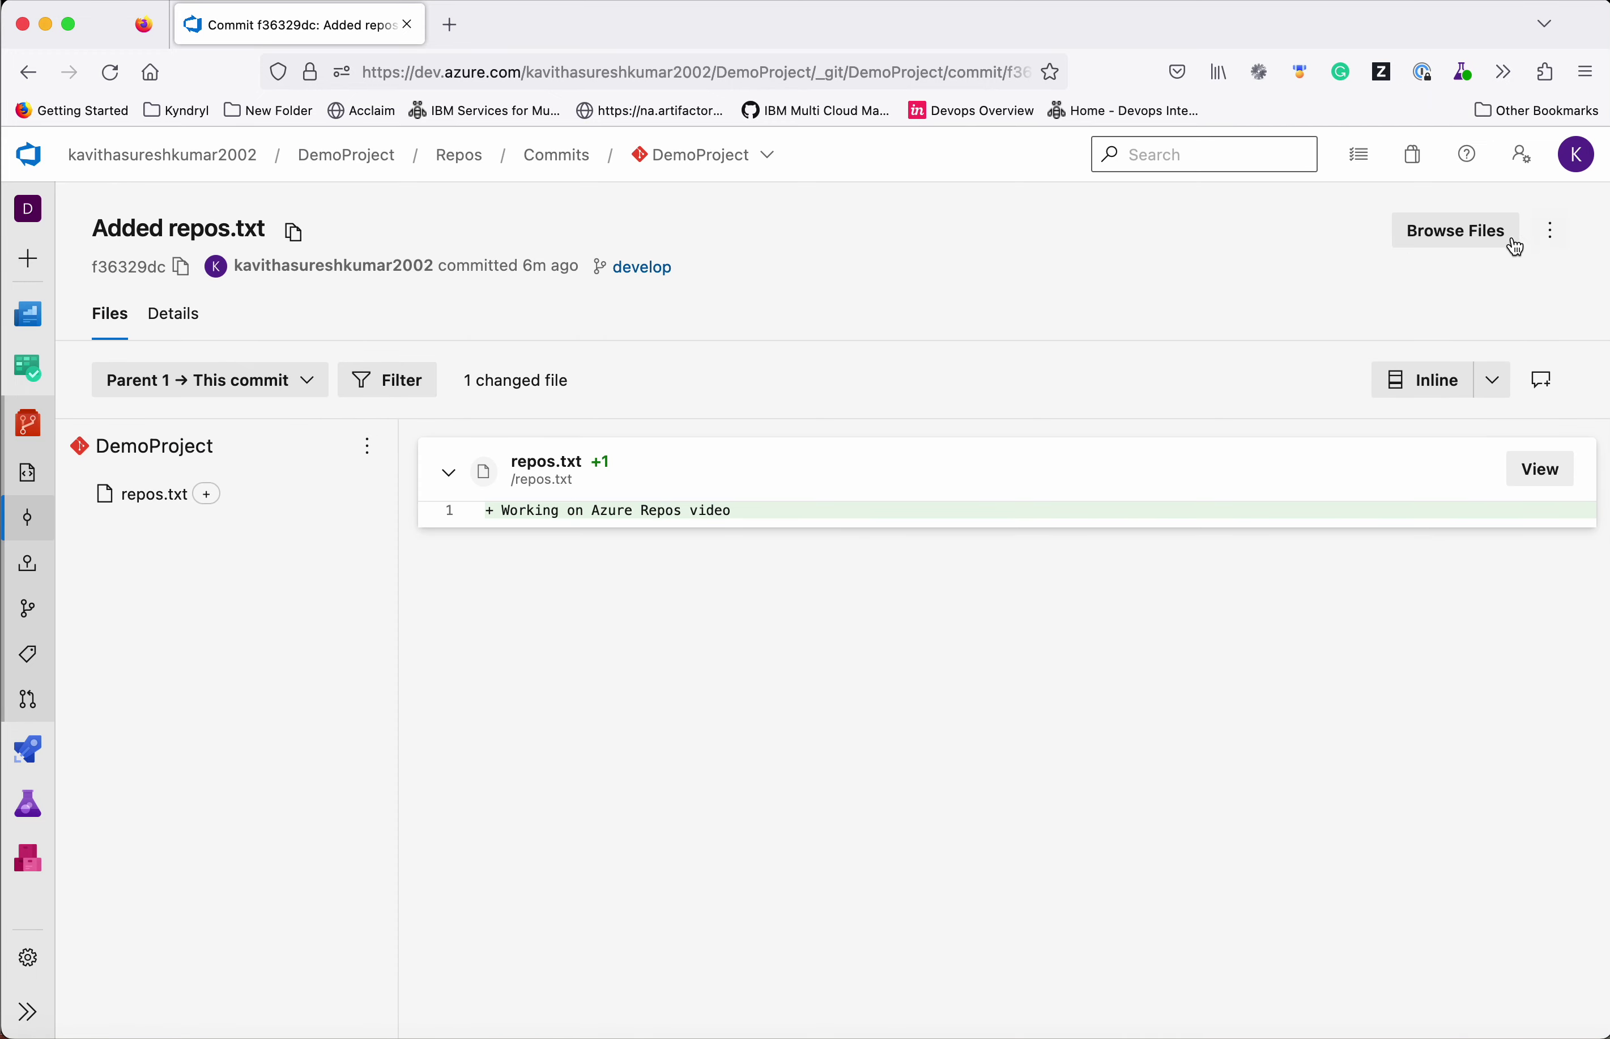
- Cherry-pick the "Added repos.txt" commit onto master using topic branch f36329dc-on-master, and create its pull request with Task 15 linked
left_click(1550, 234)
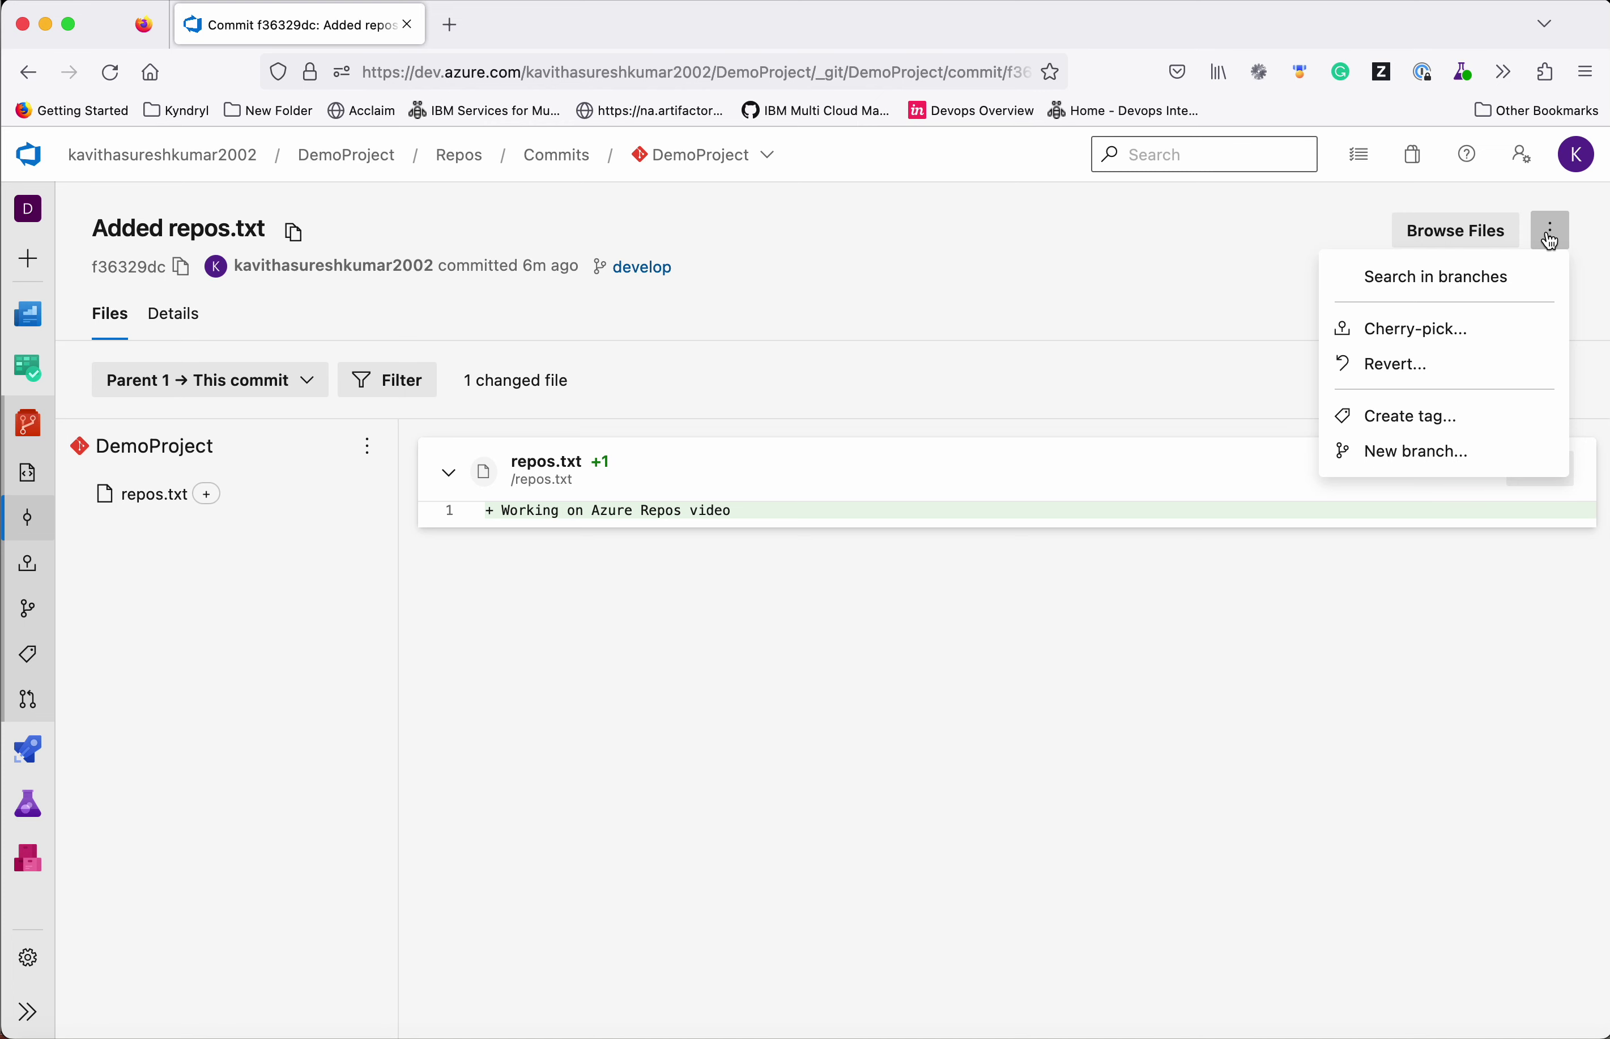
left_click(1435, 331)
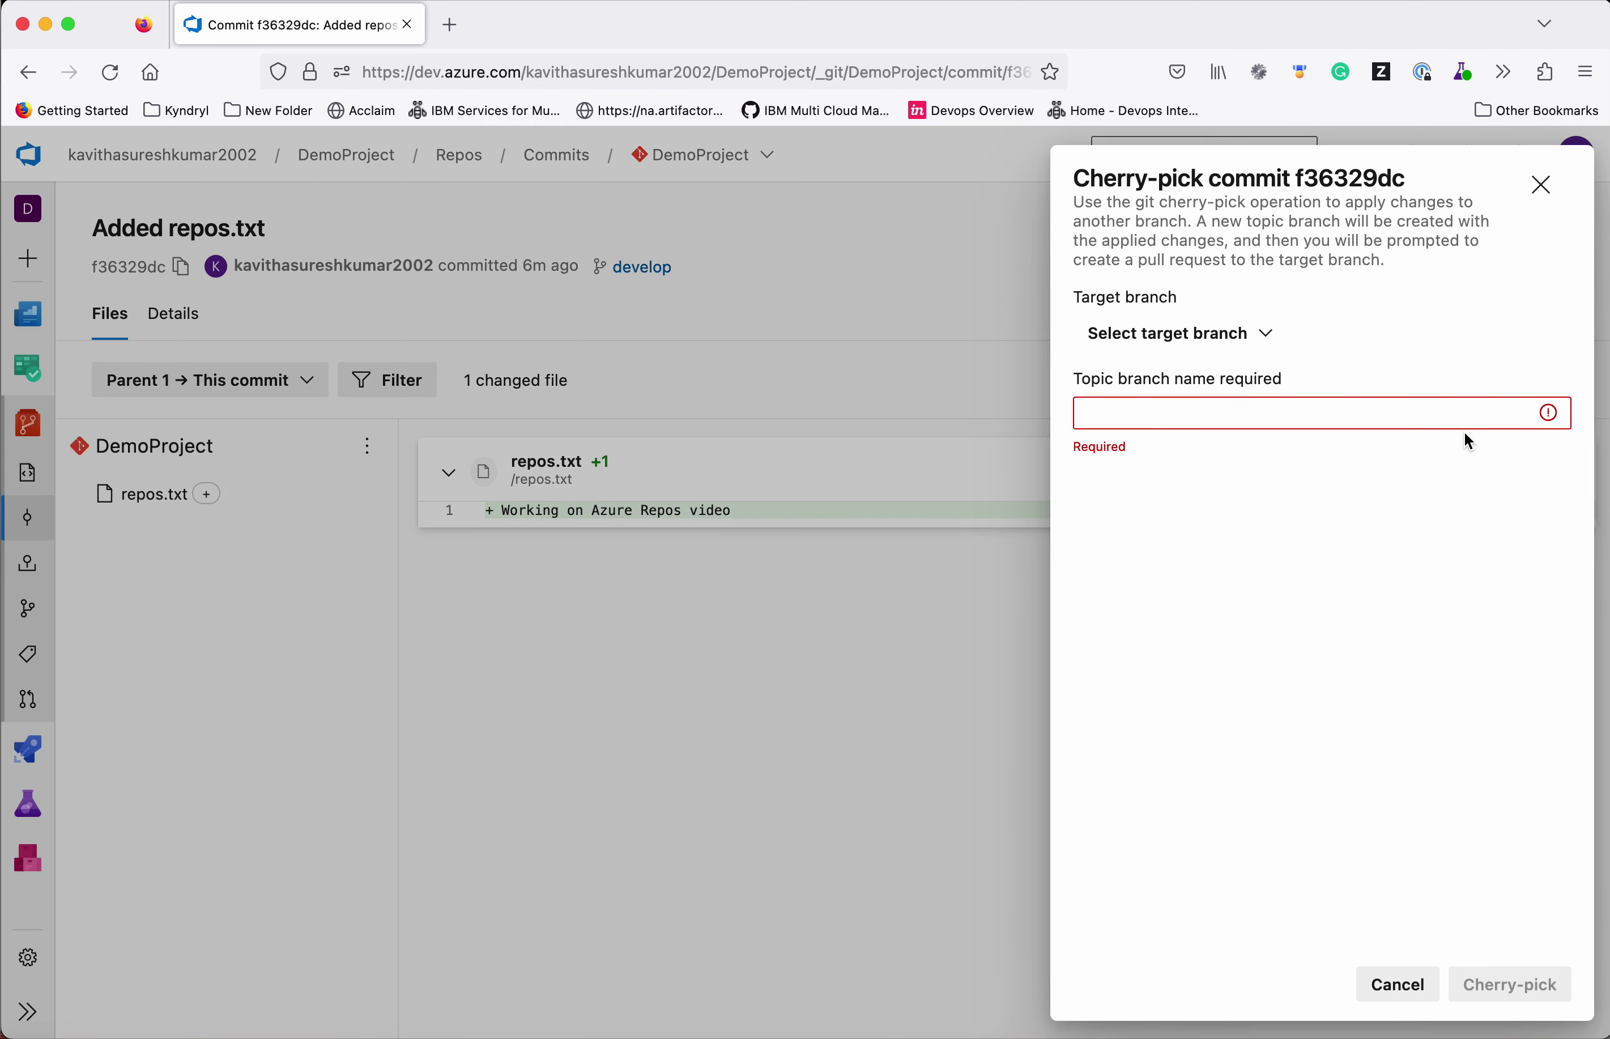
left_click(1258, 332)
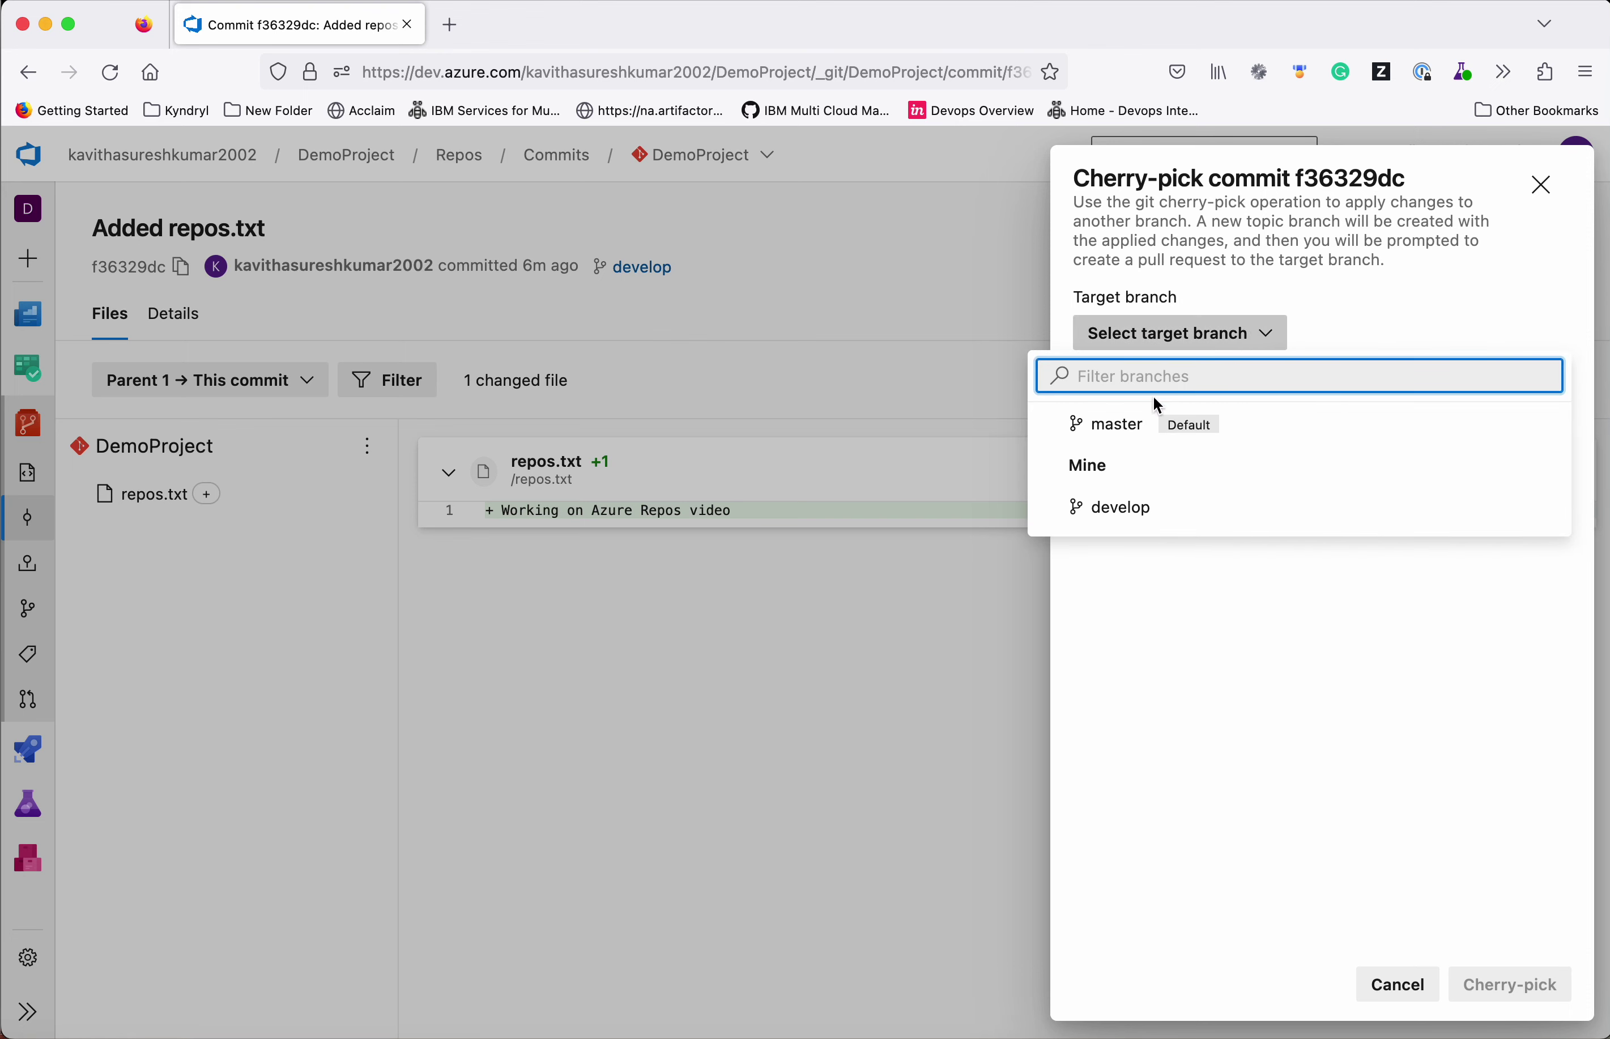
left_click(1129, 423)
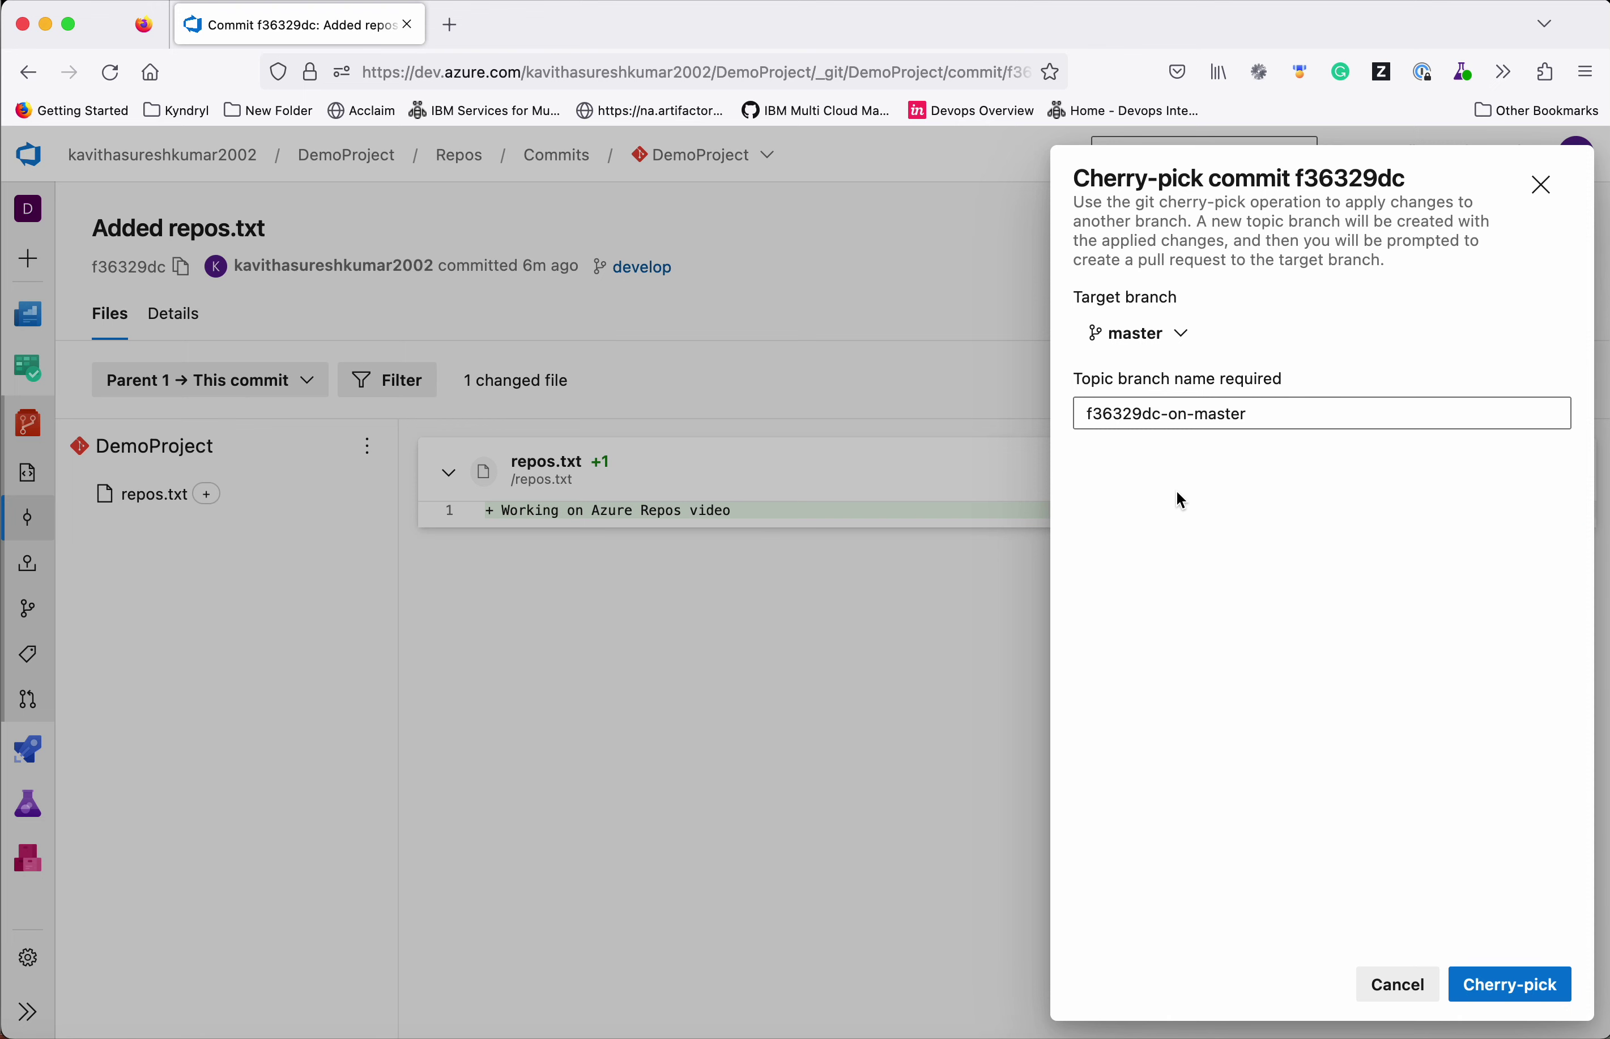
left_click(1527, 983)
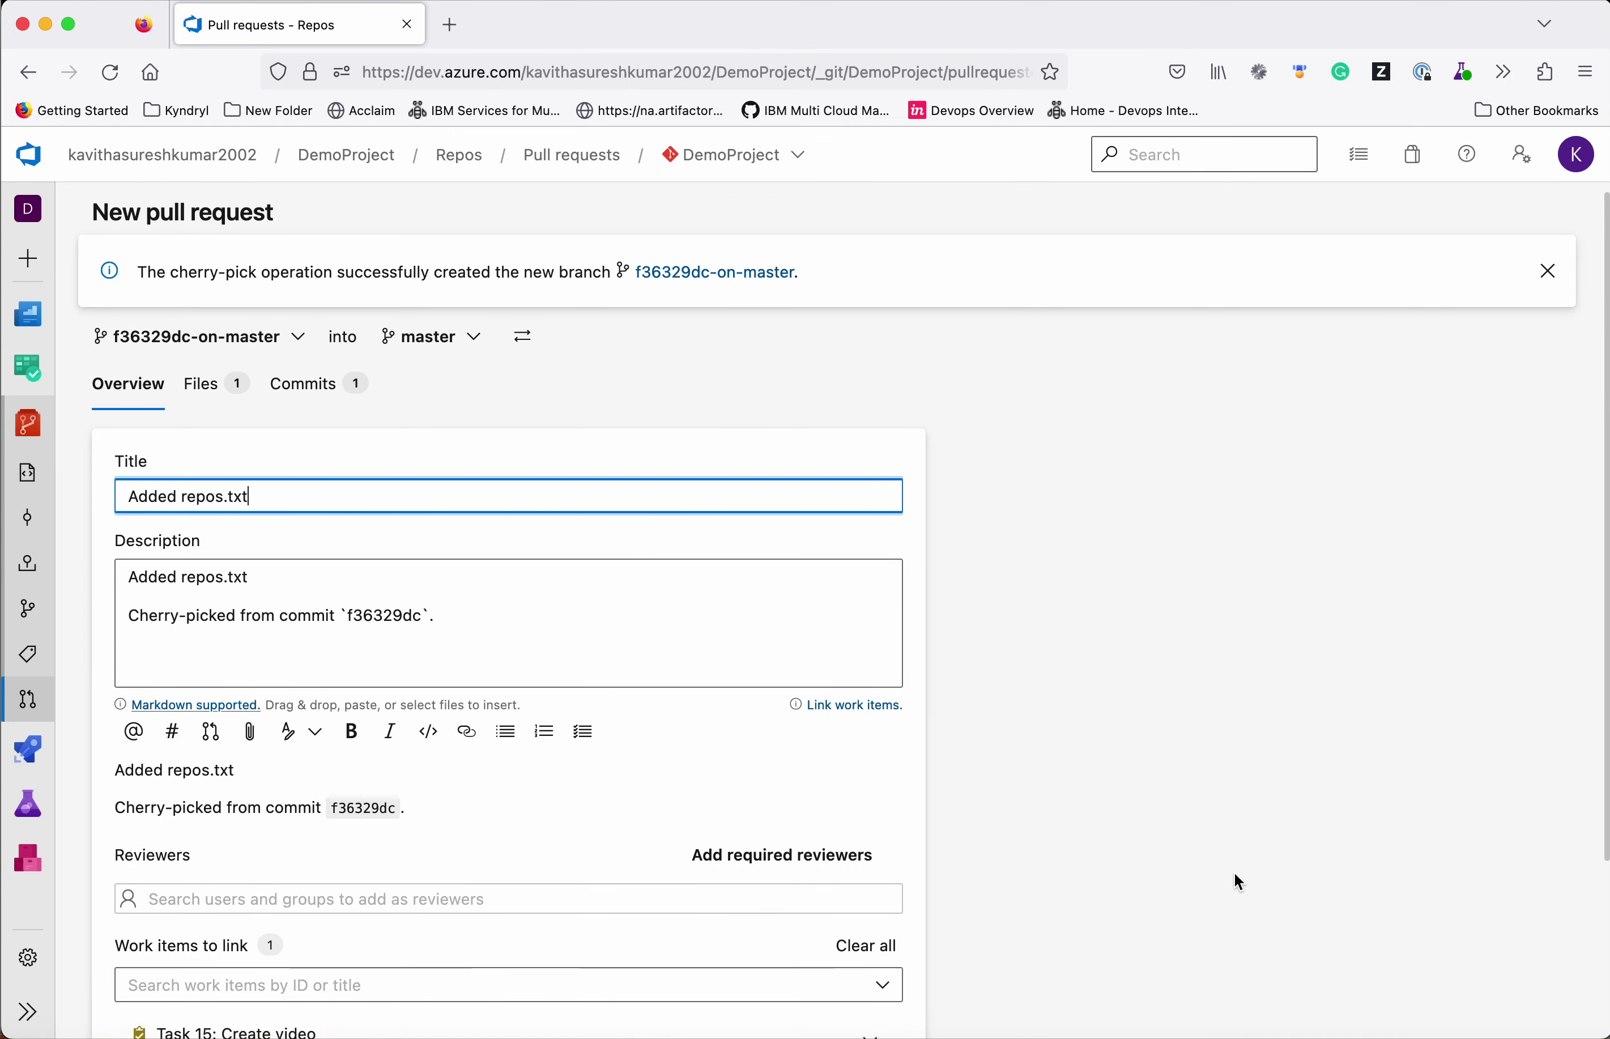
scroll(1233, 870, "down", 4)
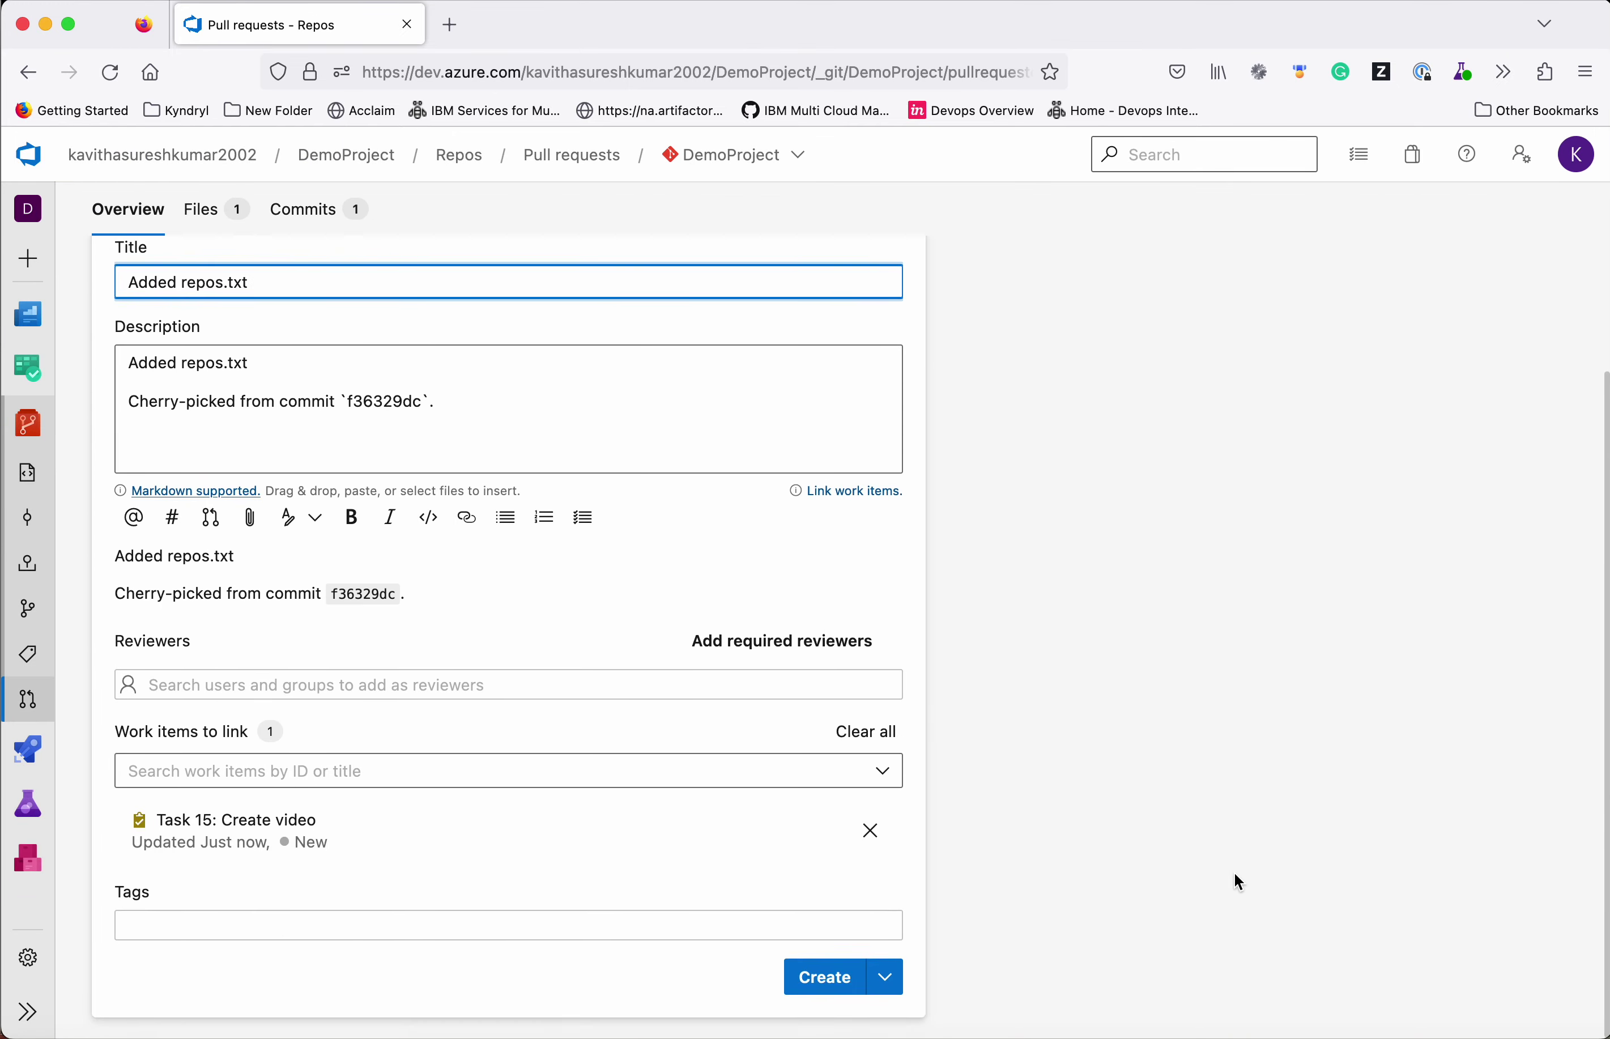
left_click(827, 982)
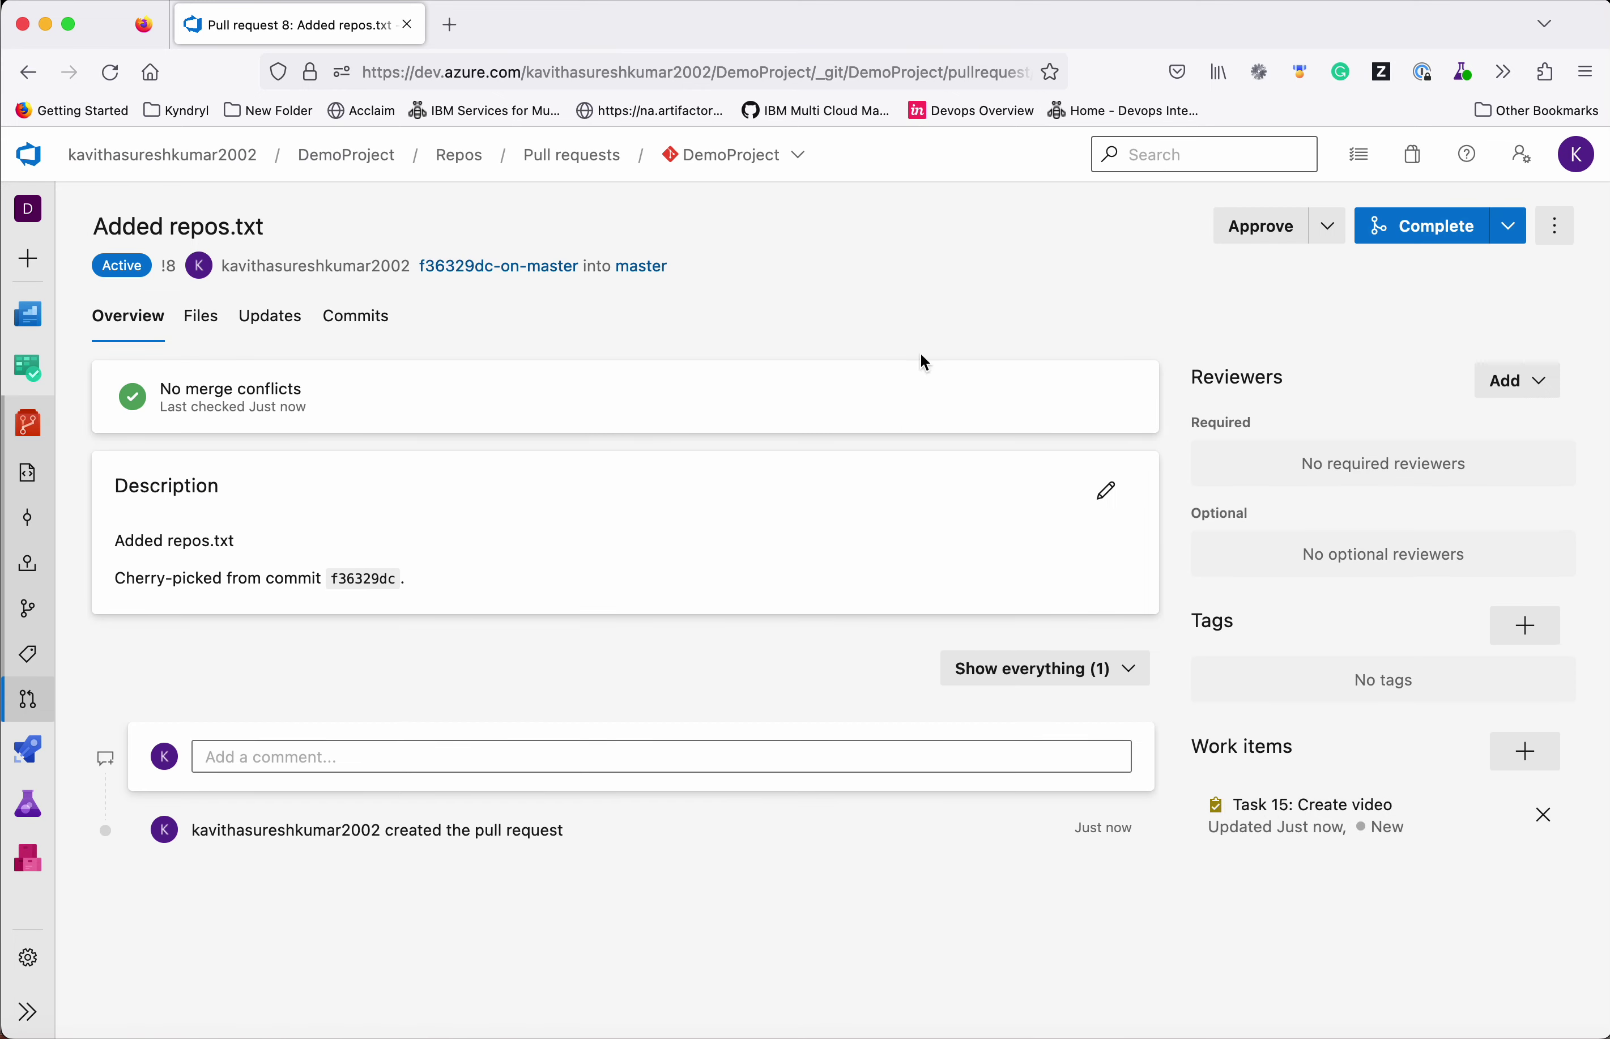
- Review the pull request's files, updates and commits, and complete it with Merge (no fast forward), deleting f36329dc-on-master after merging
left_click(203, 317)
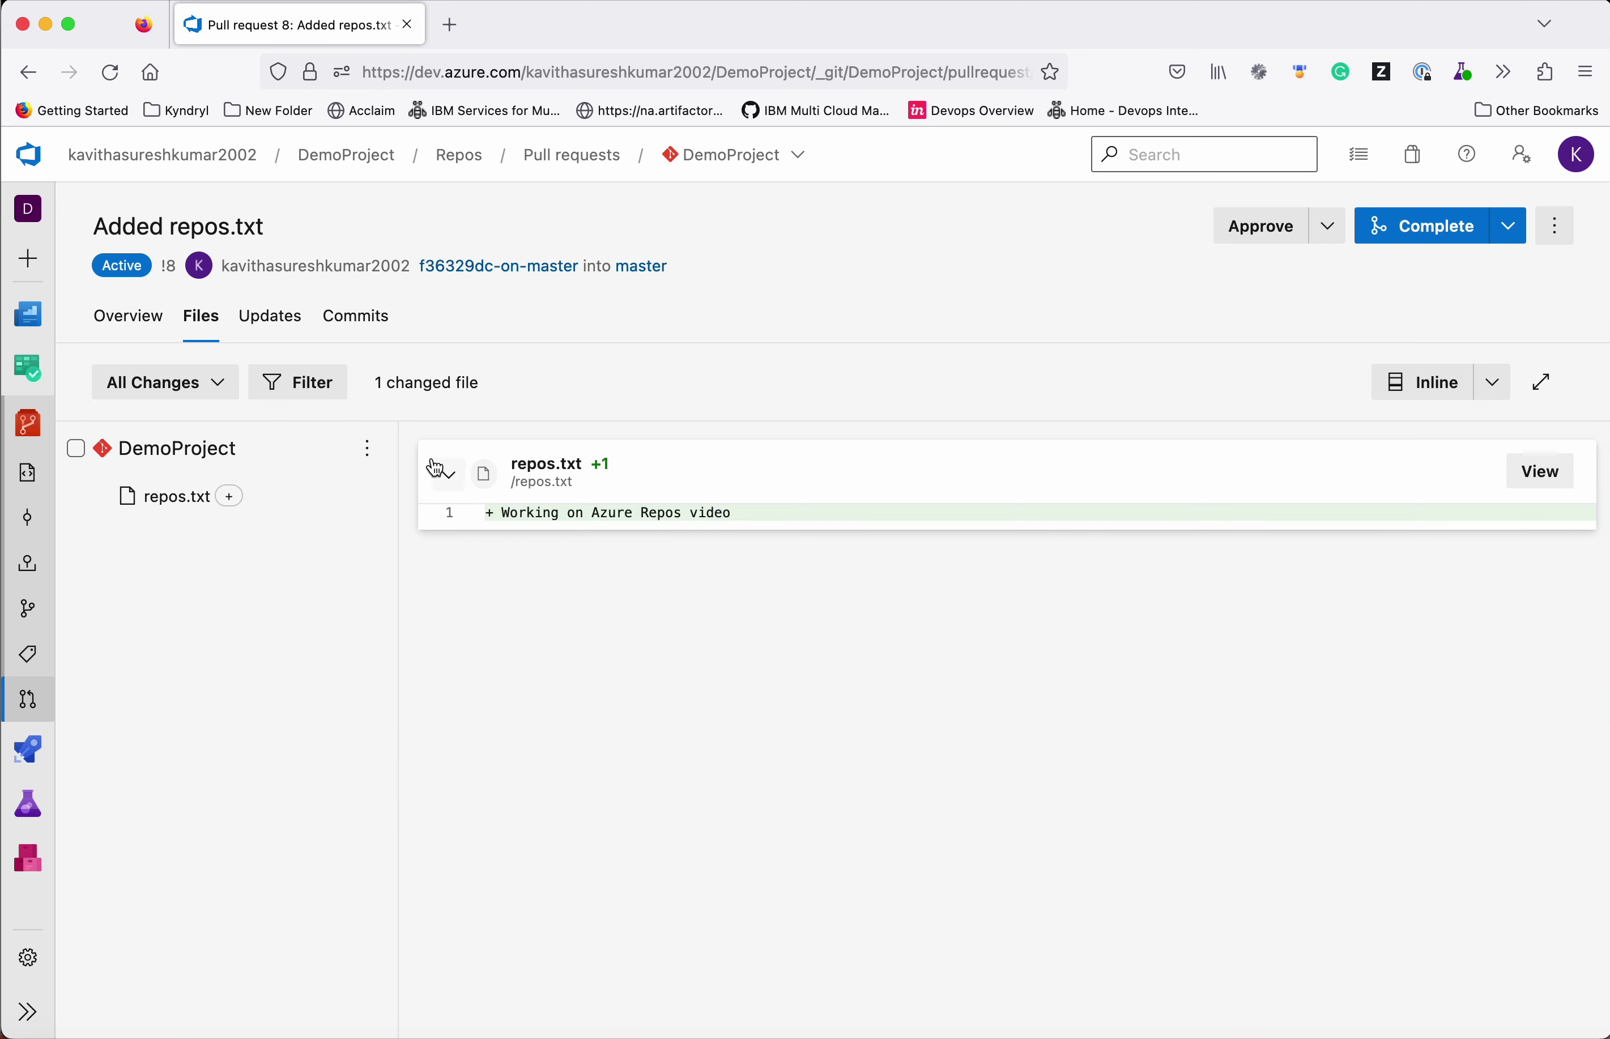
left_click(272, 322)
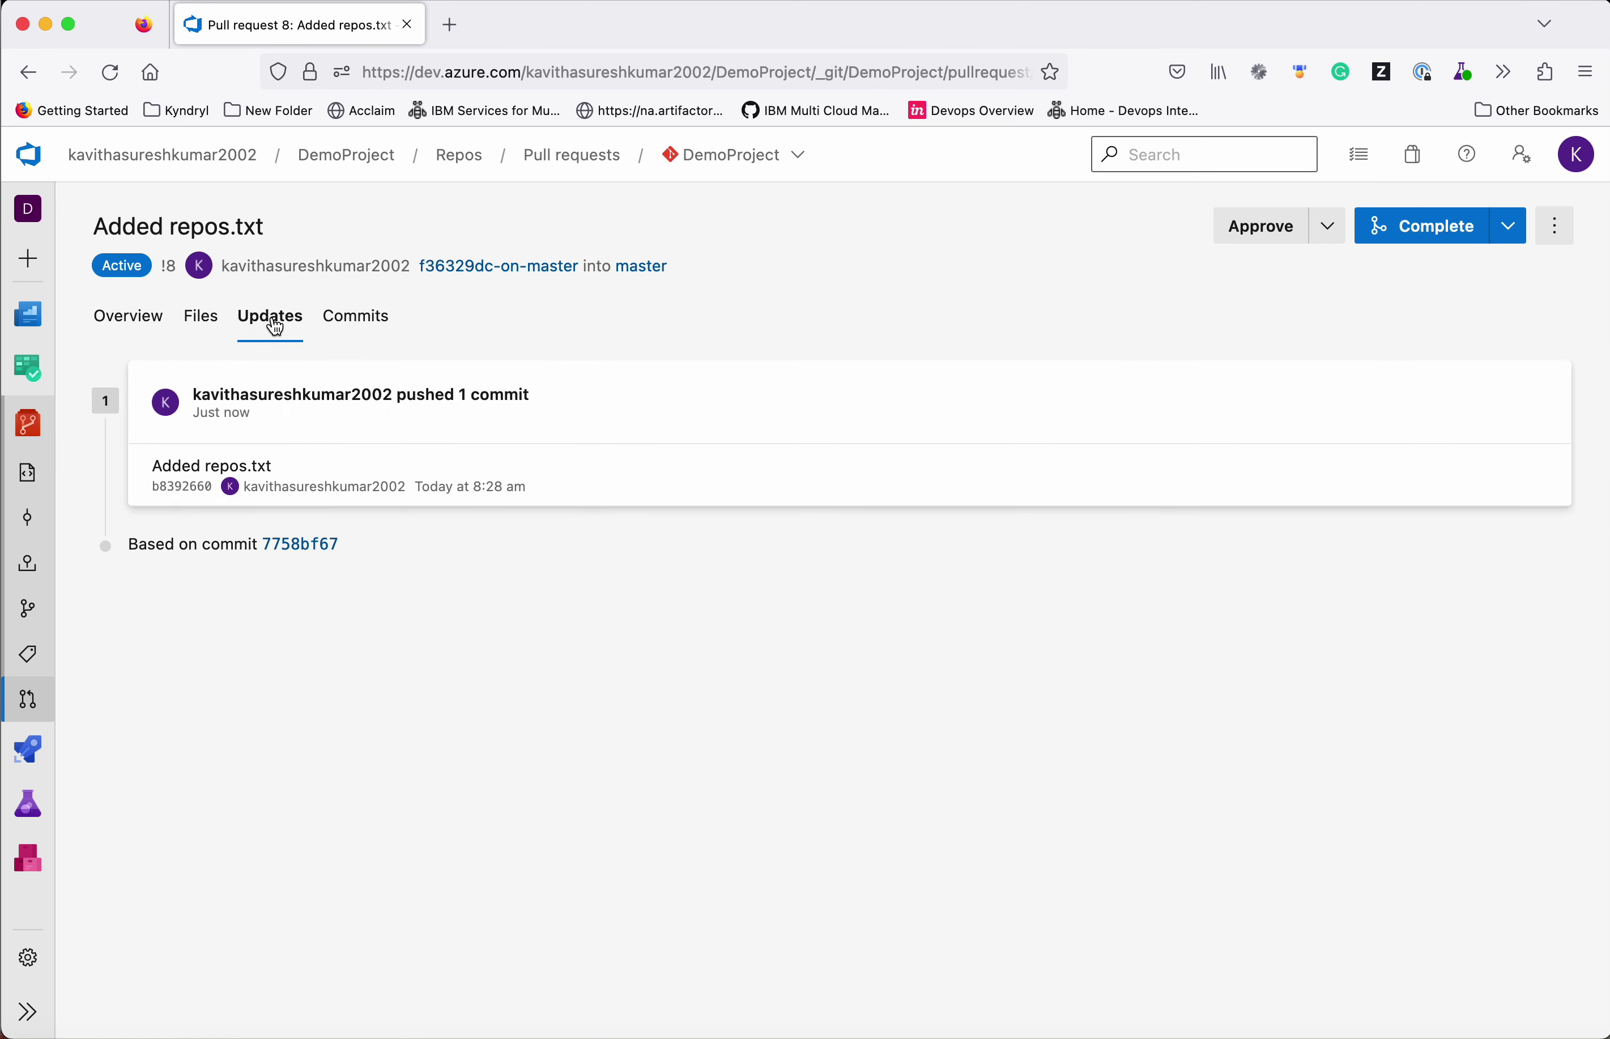
left_click(362, 322)
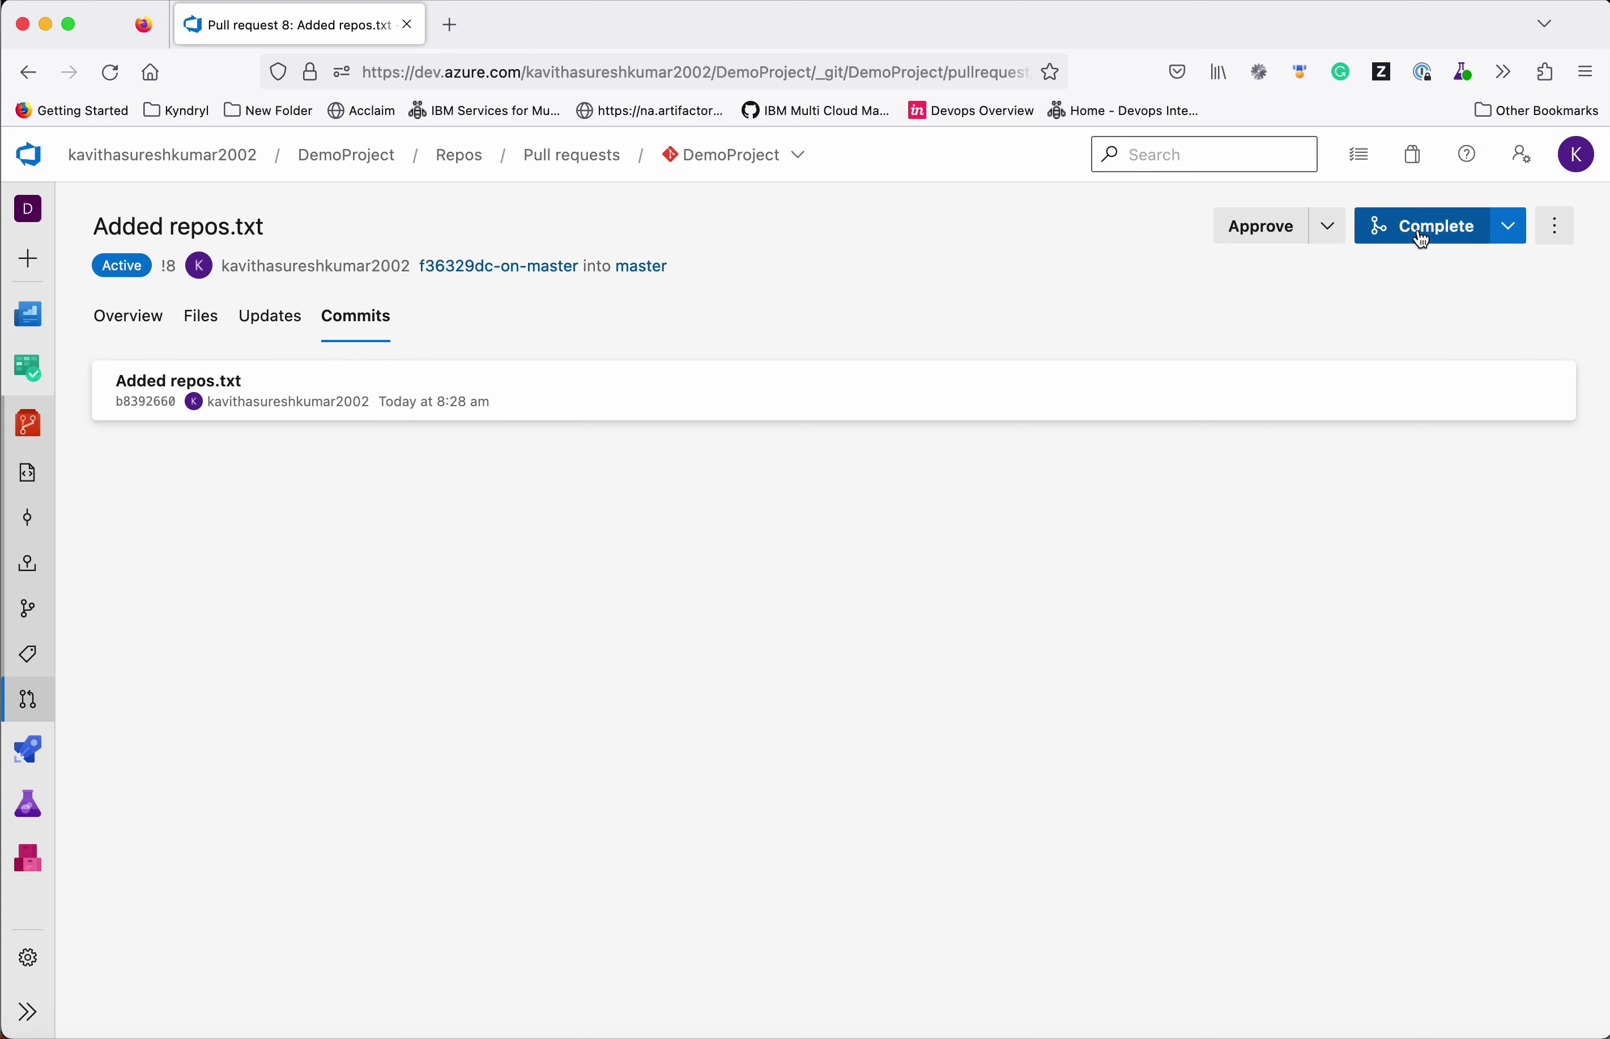
left_click(1420, 231)
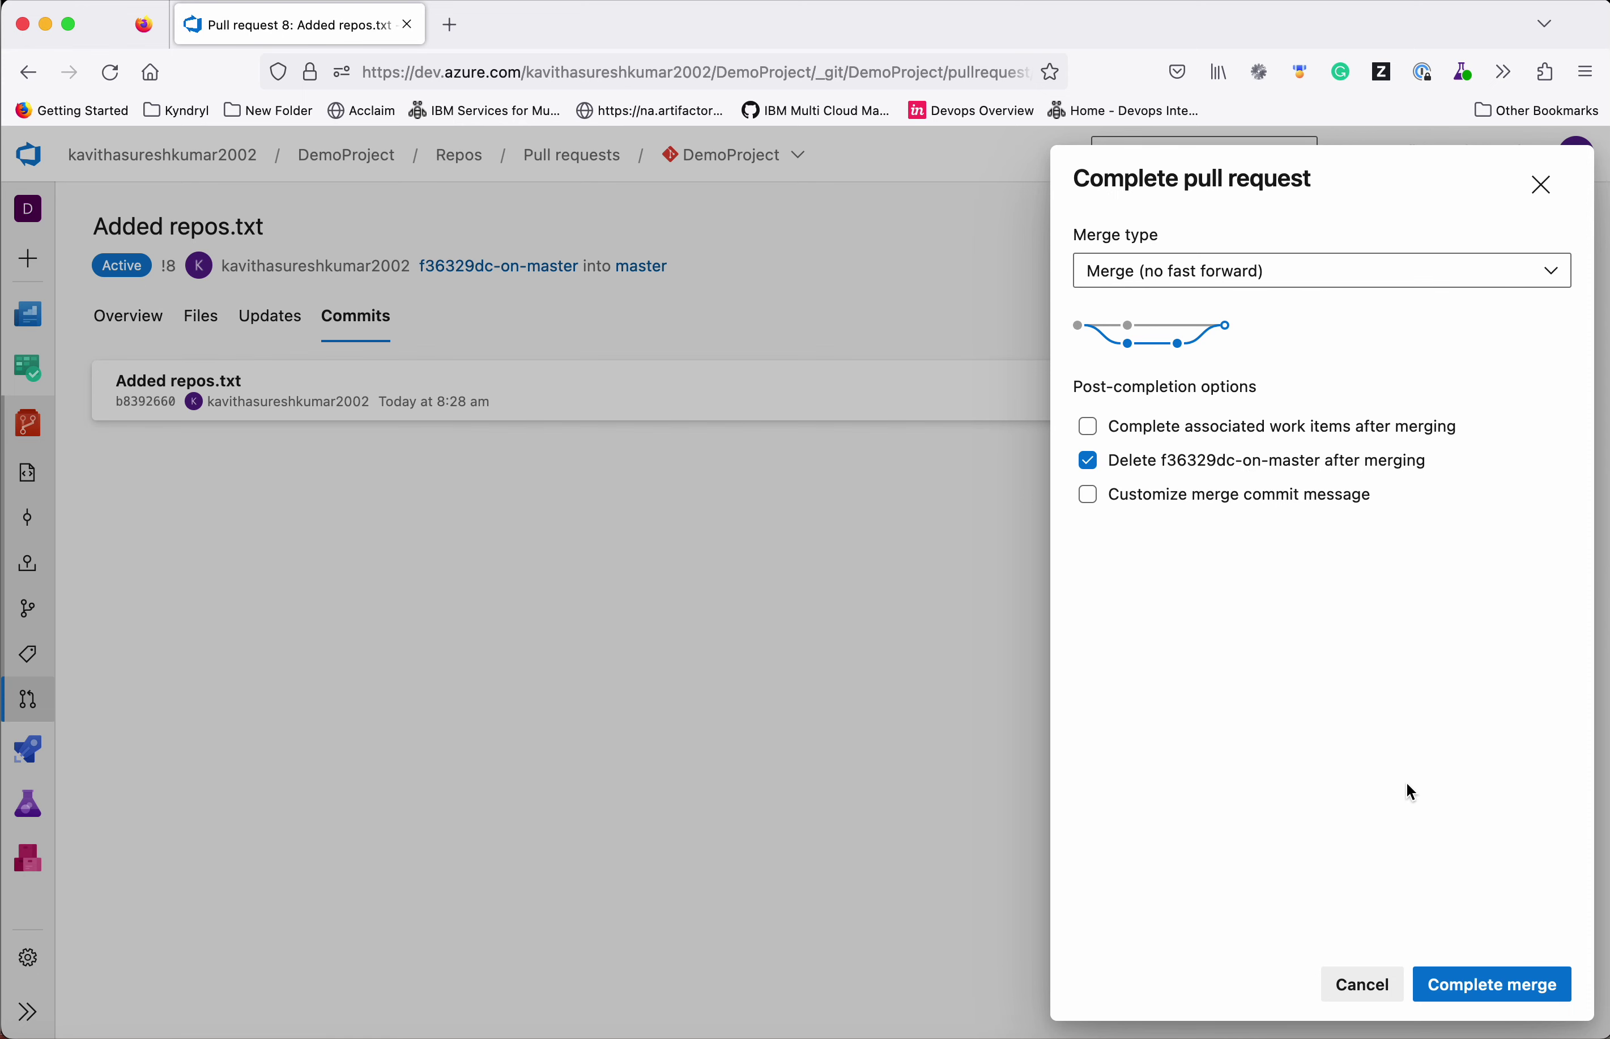
left_click(1468, 995)
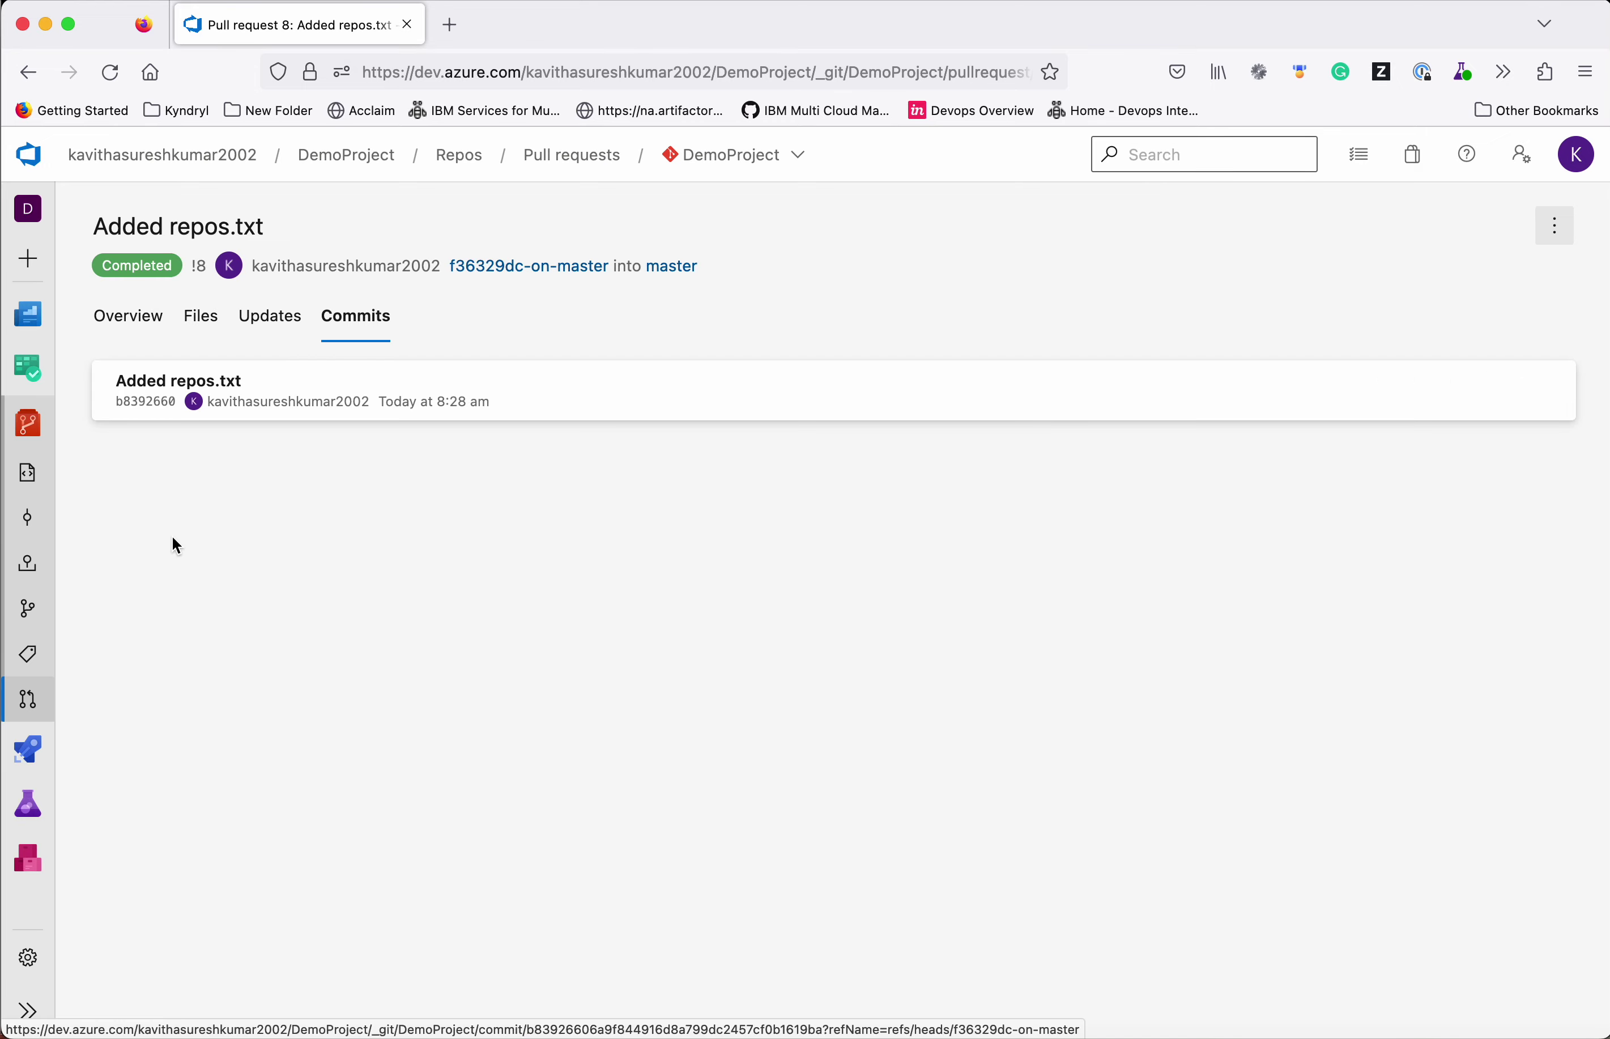
- Check the branch list and compare the files on master after the cherry-pick with those on develop
left_click(30, 617)
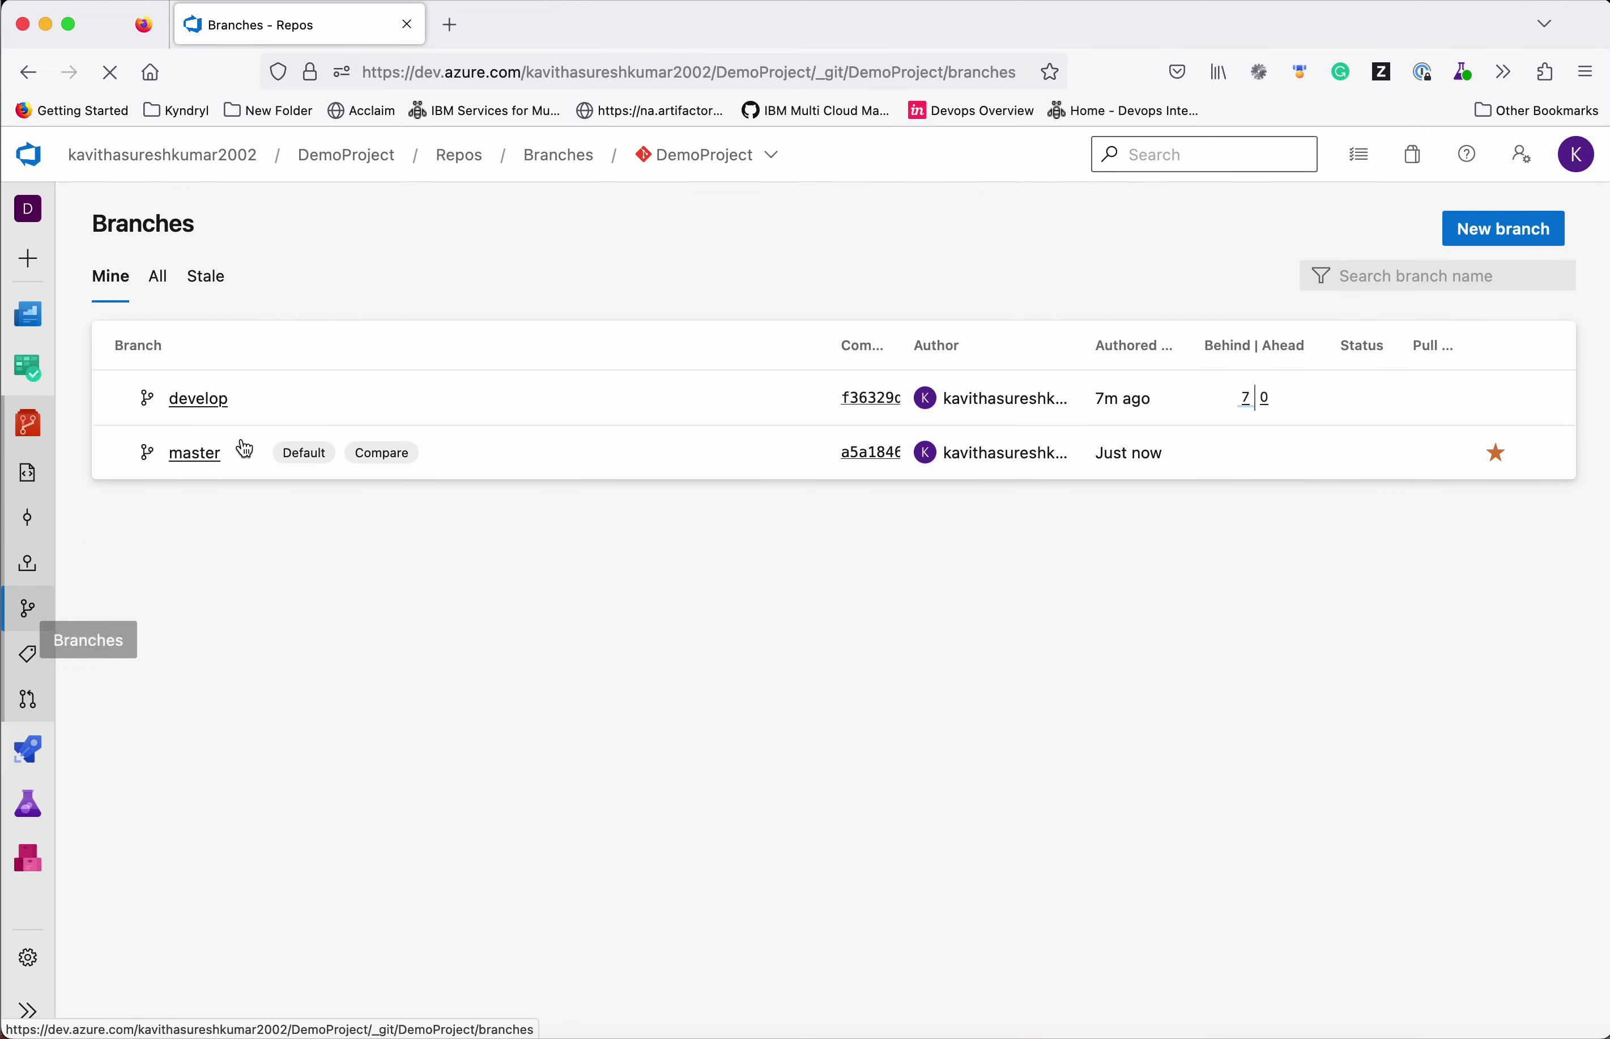
left_click(188, 452)
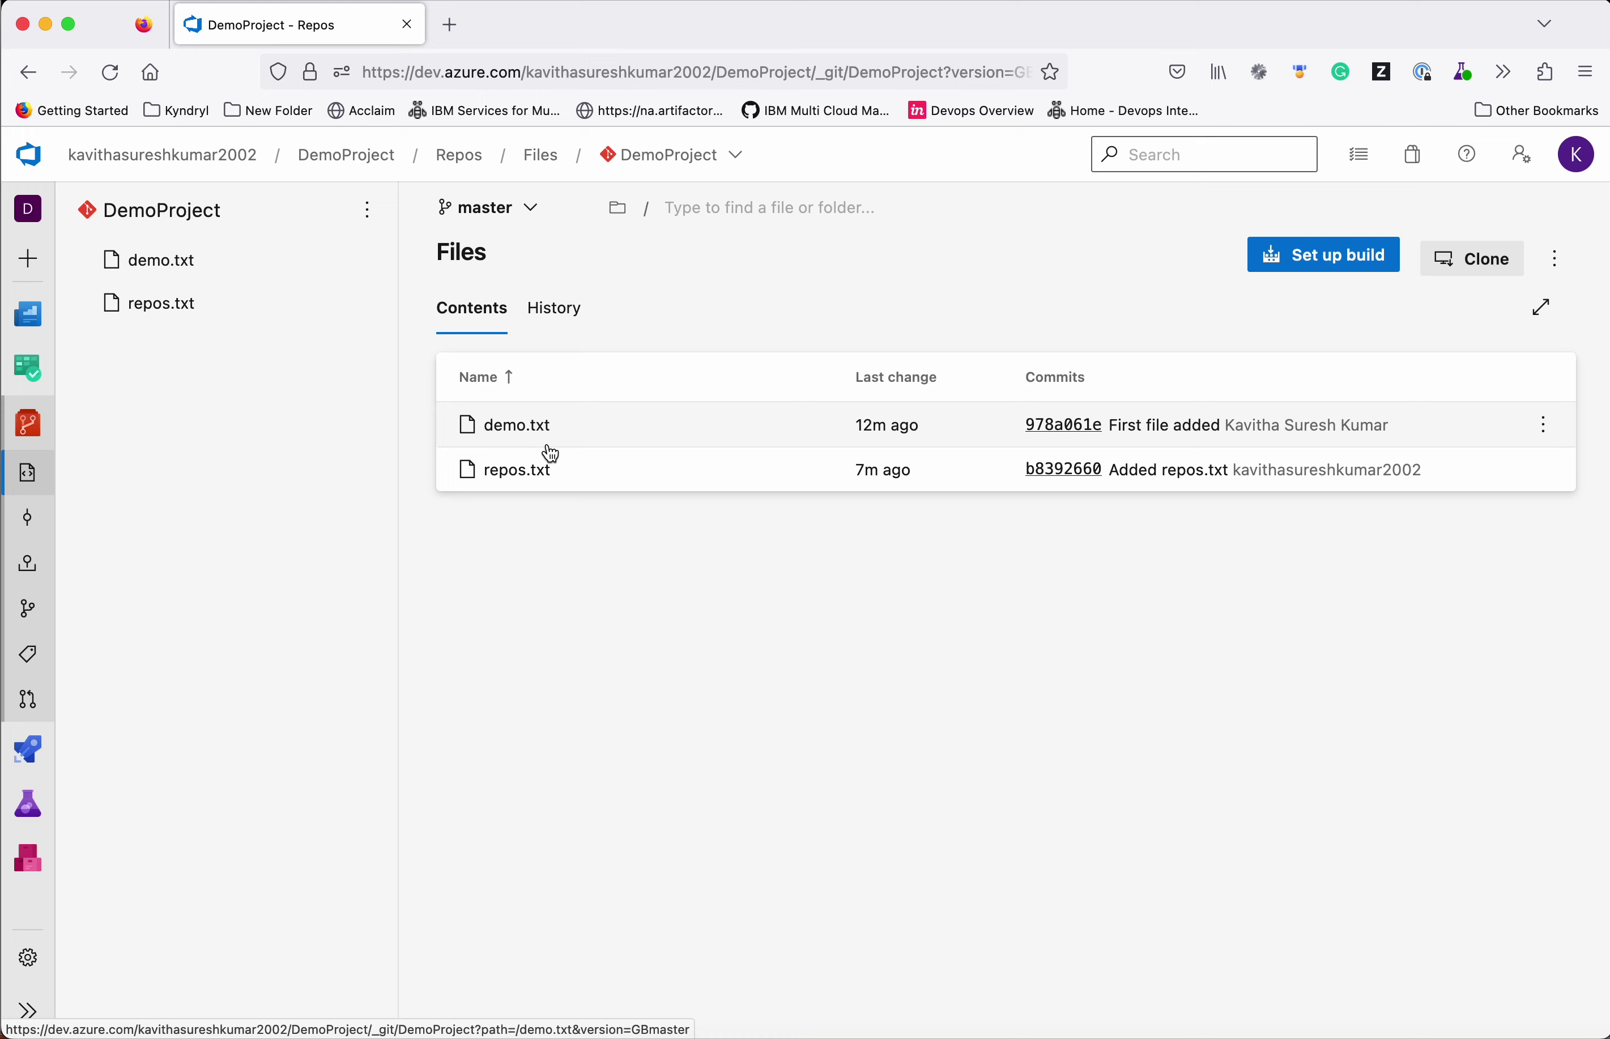
left_click(498, 208)
left_click(521, 418)
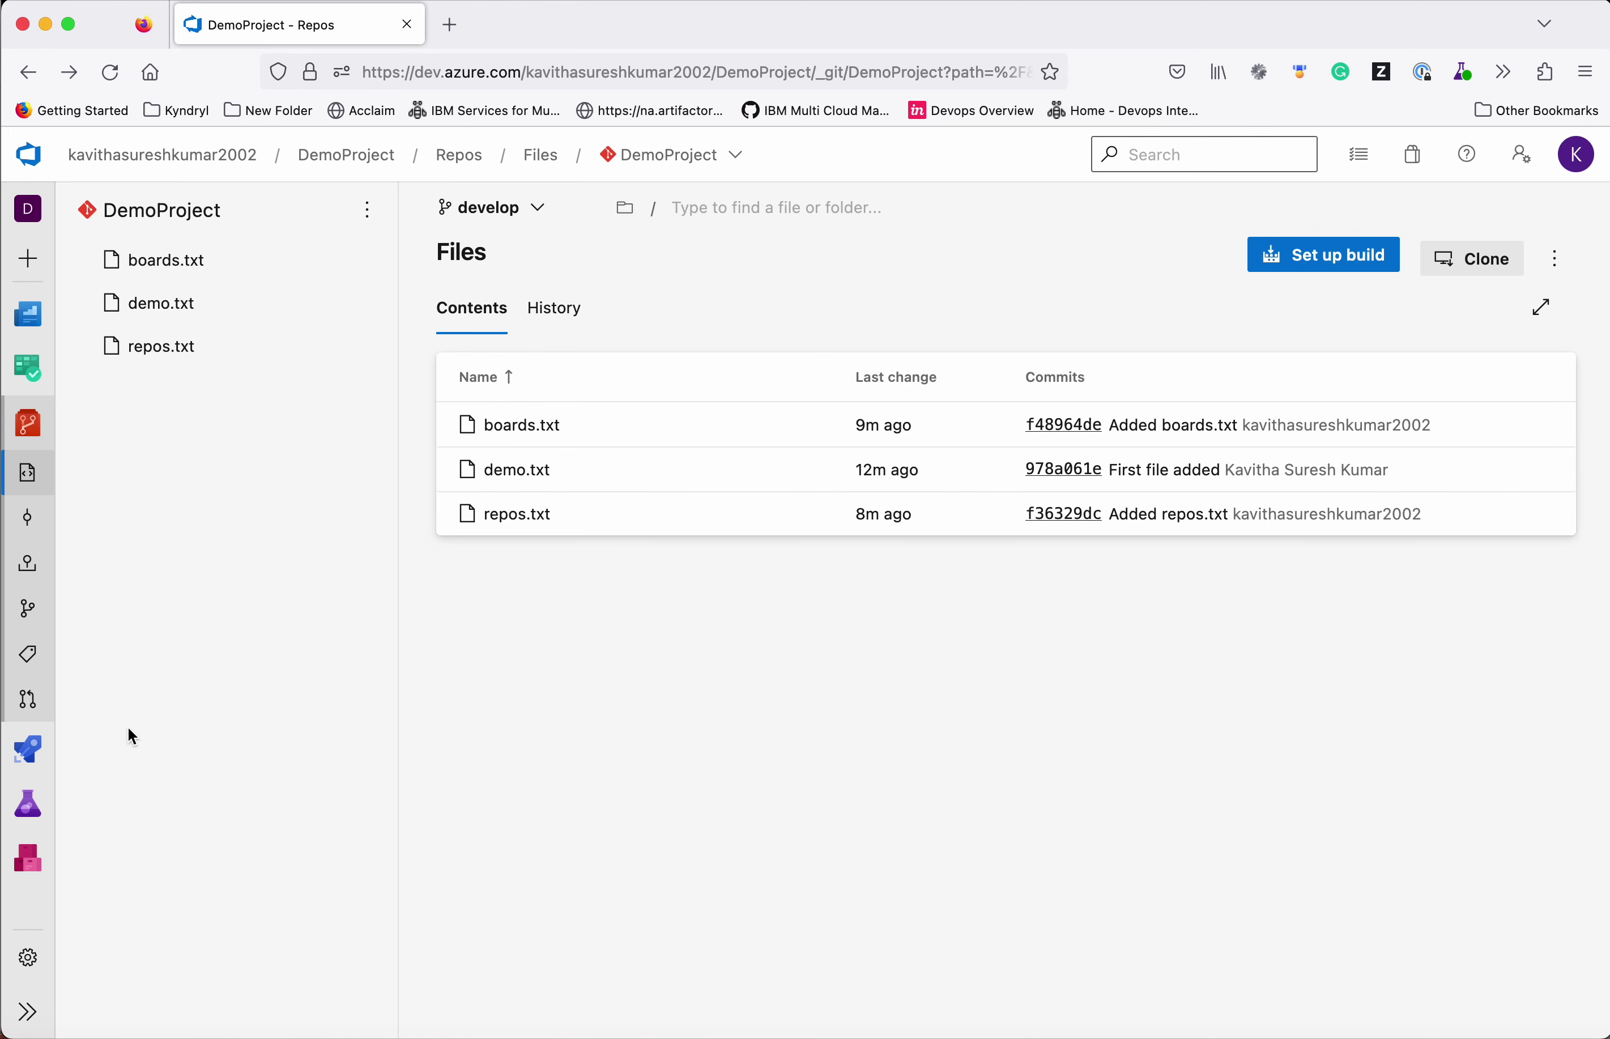
- Open the branch policies of the develop branch from the branch list
left_click(39, 617)
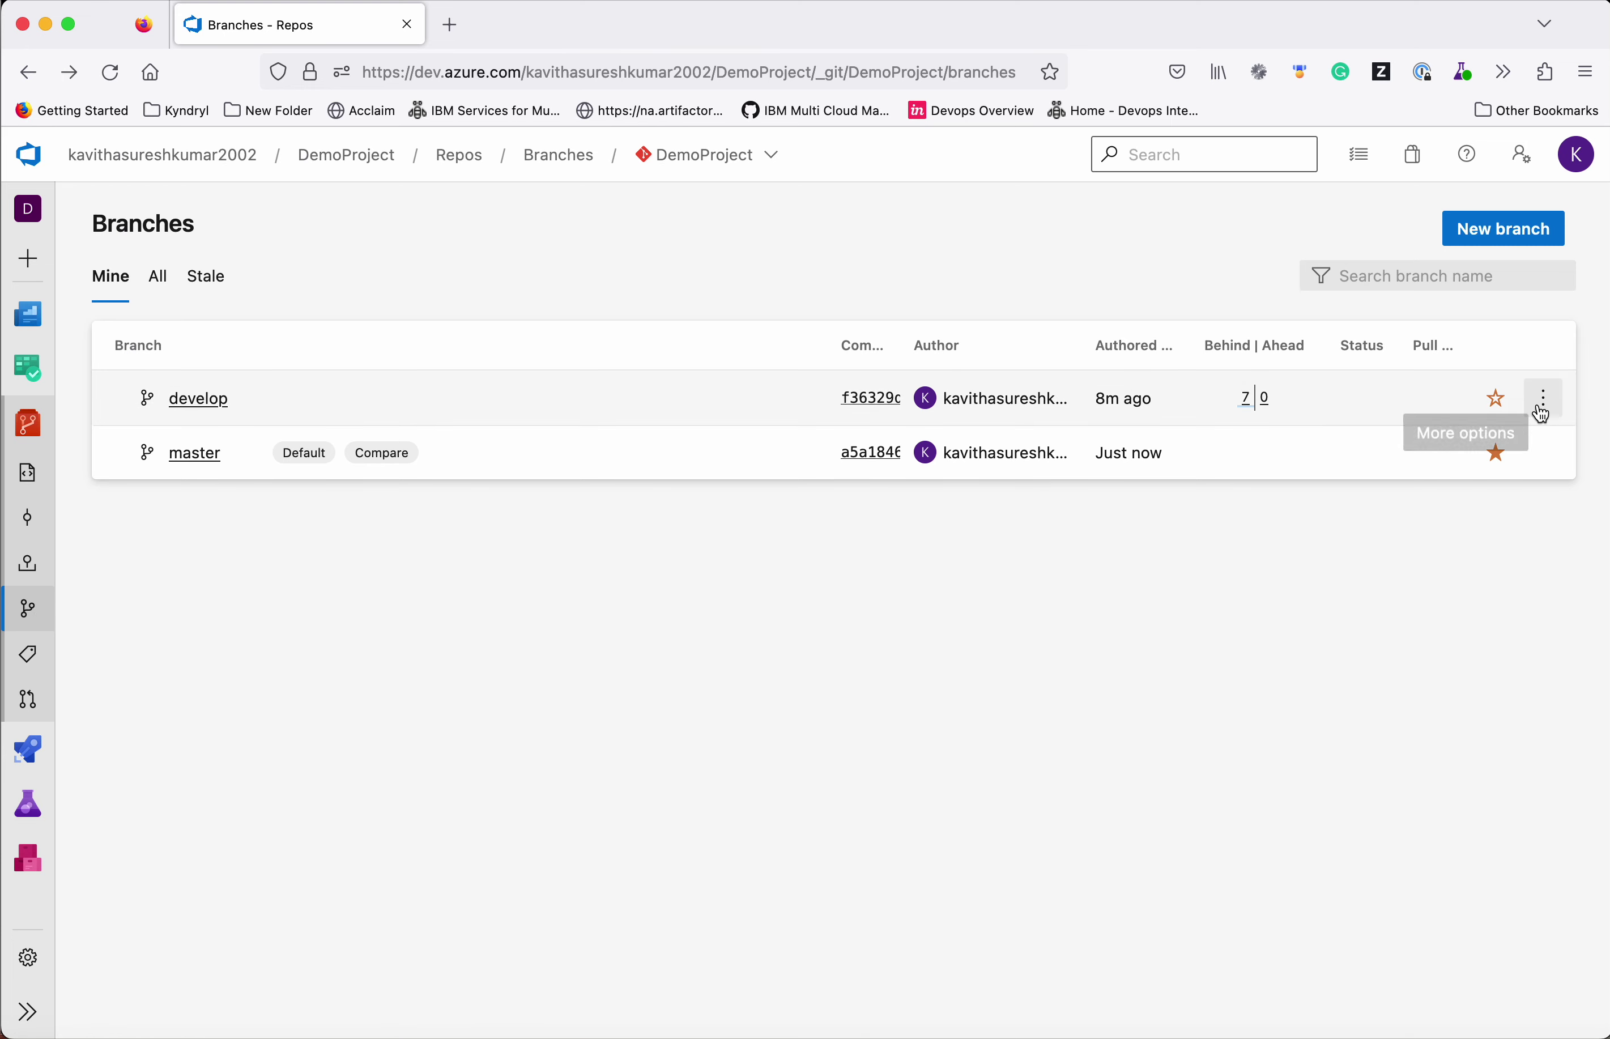
left_click(1541, 406)
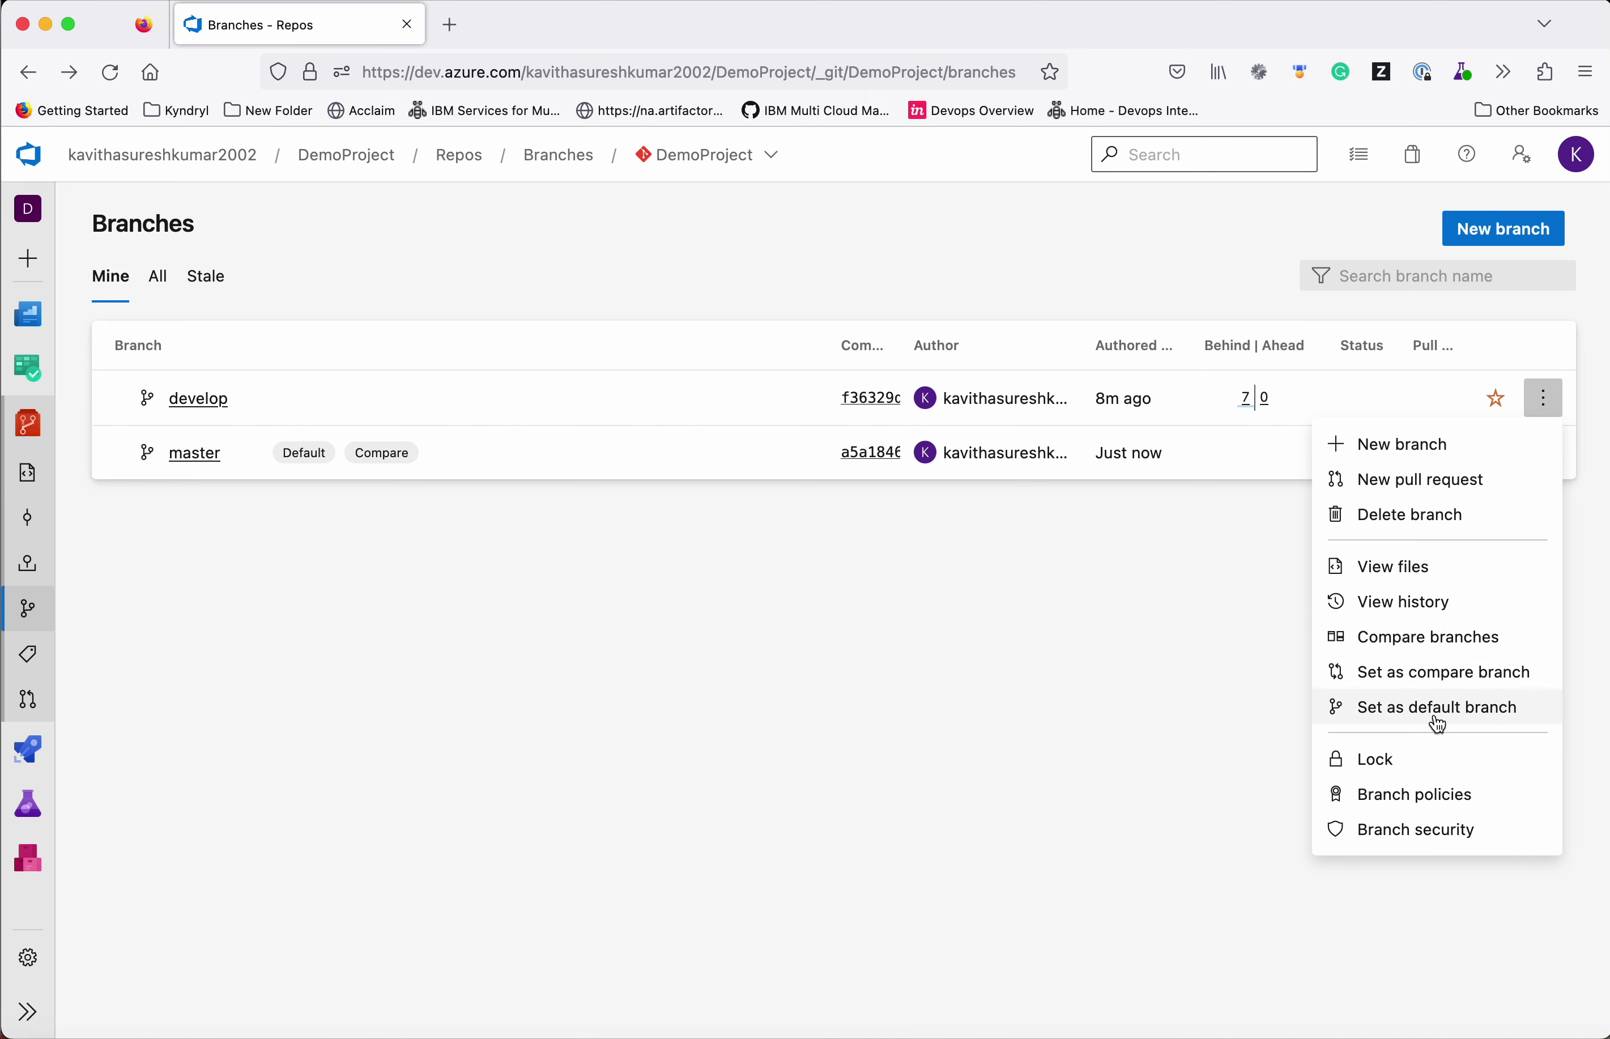
left_click(1404, 809)
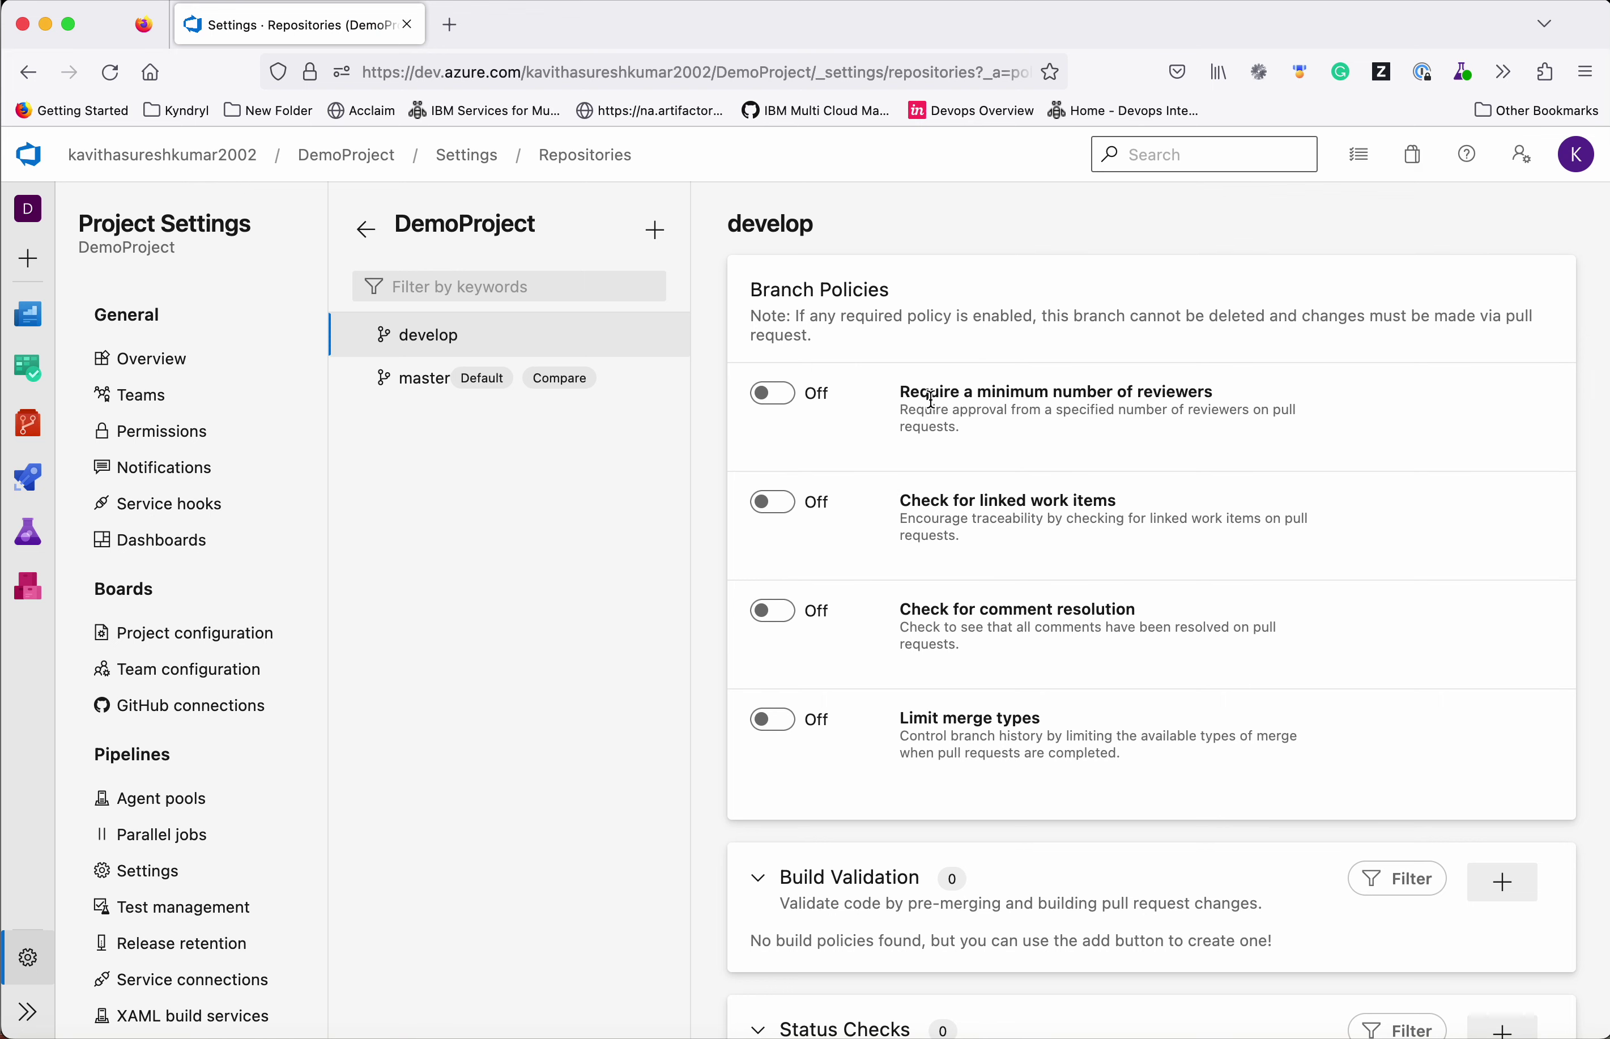
- Preview develop's minimum reviewers, linked work items and comment resolution policies, switching each back off, and look over the remaining policy sections
left_click(795, 401)
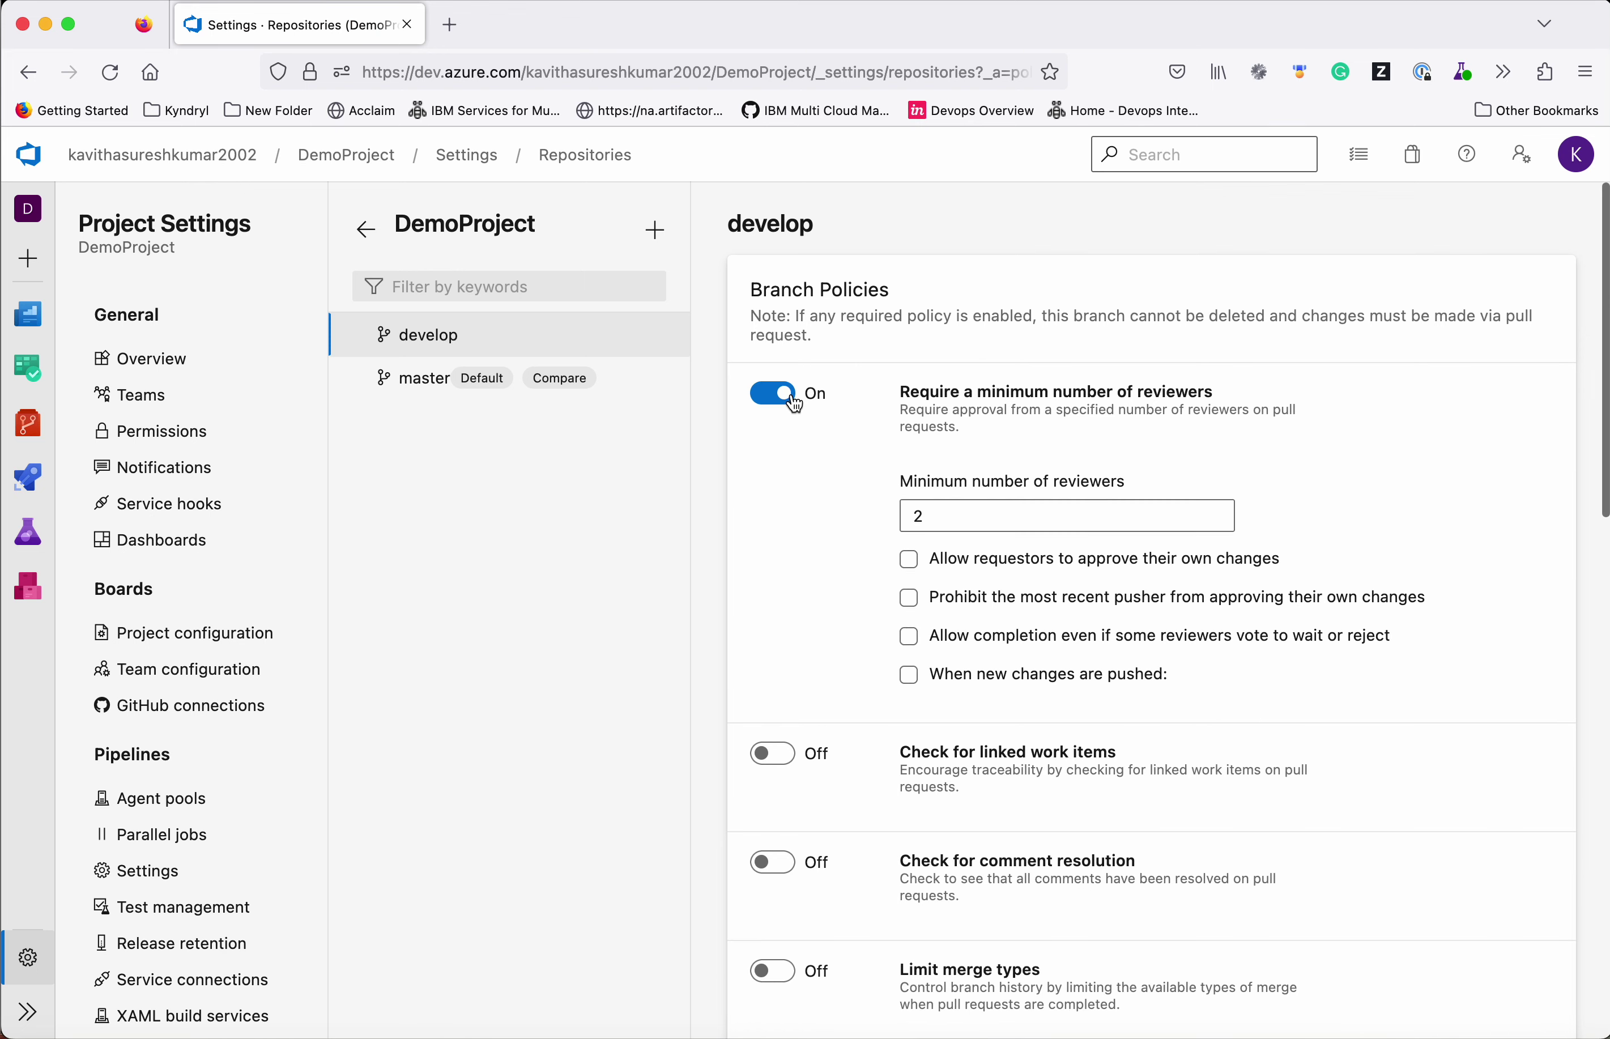
left_click(778, 394)
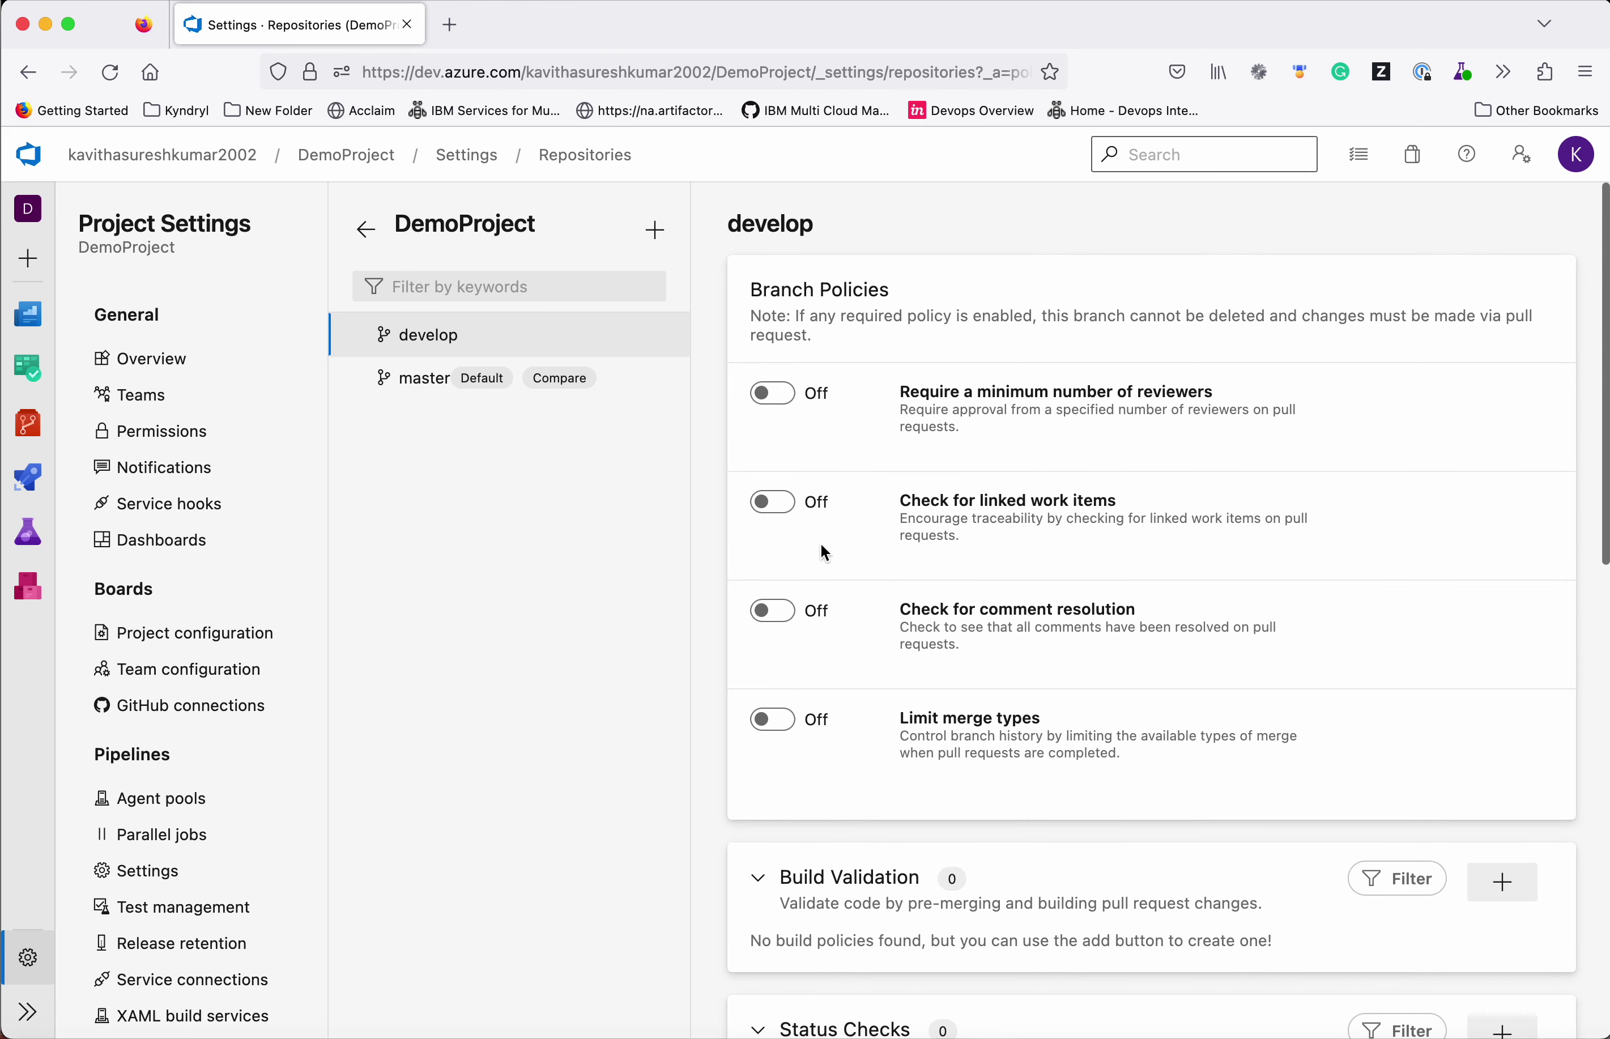
left_click(783, 505)
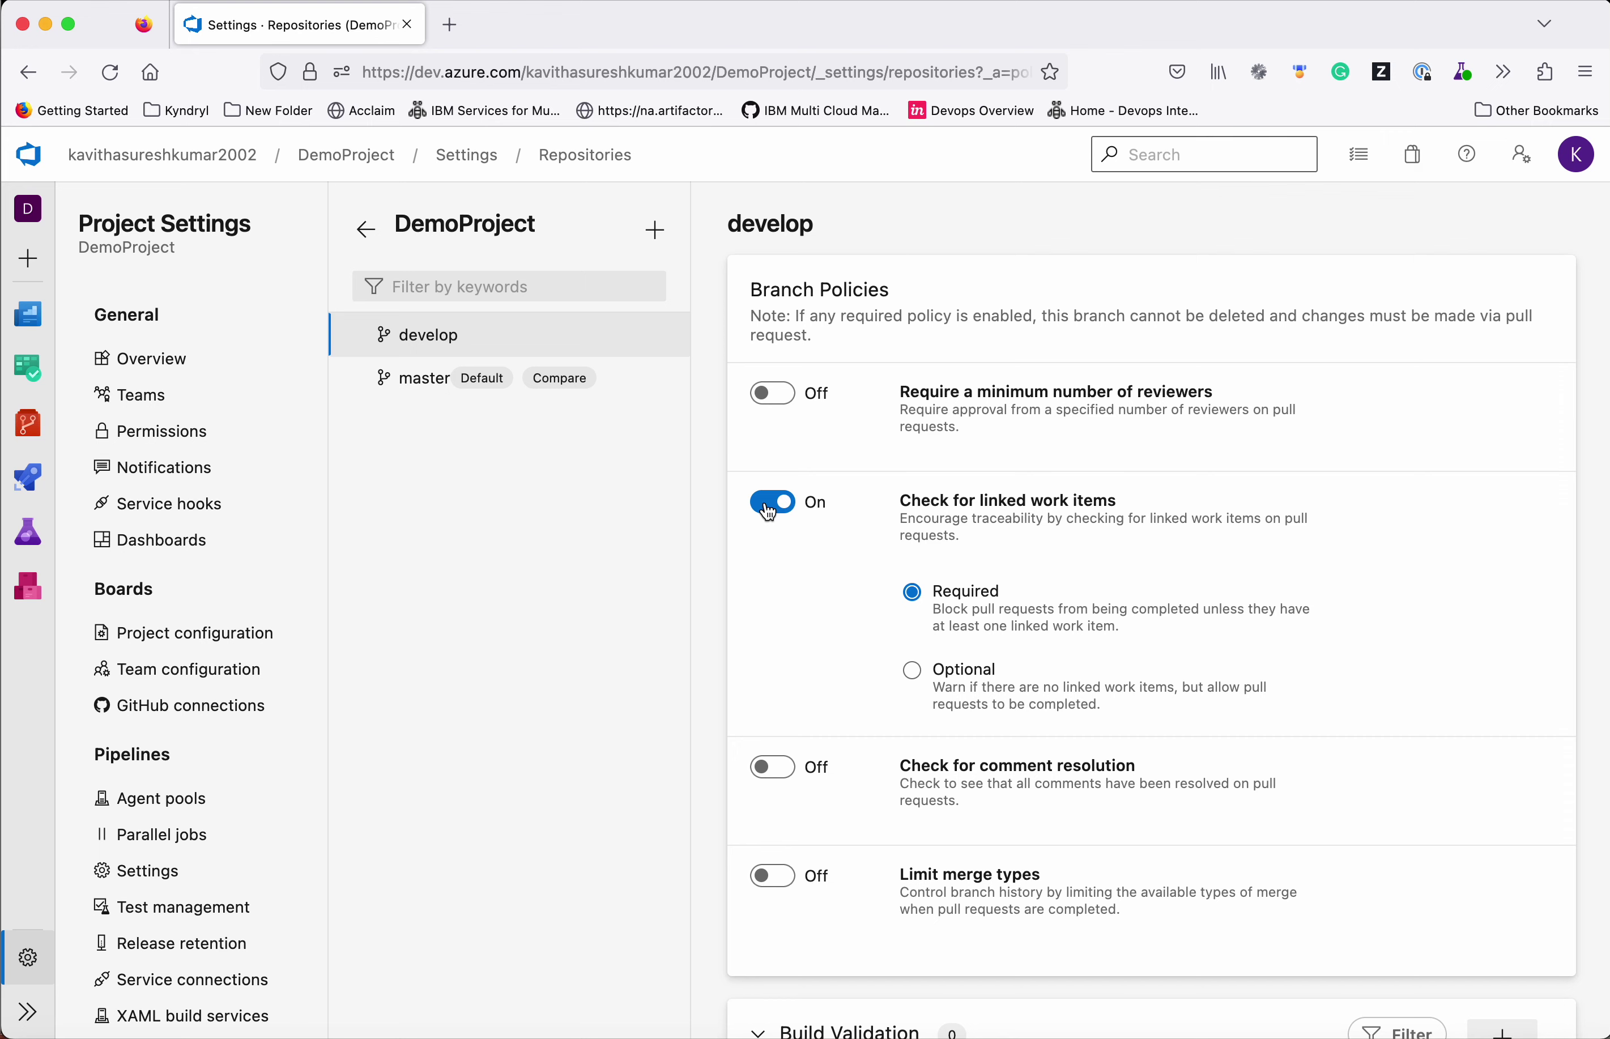
left_click(771, 504)
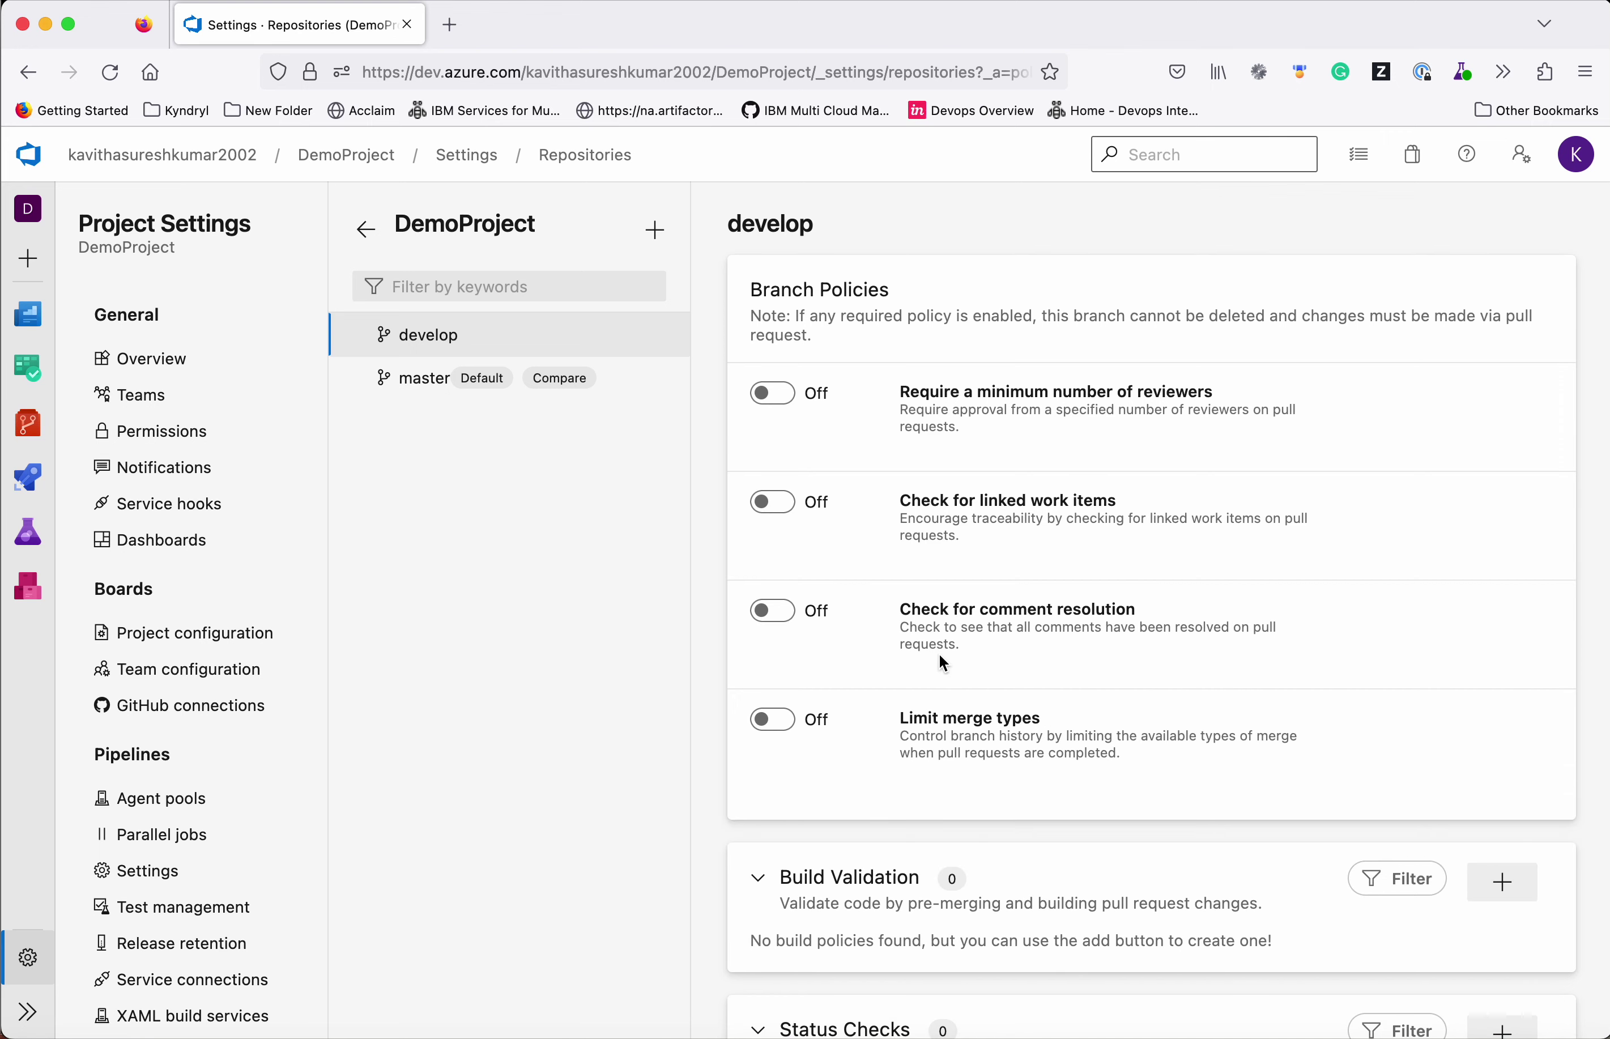
left_click(800, 628)
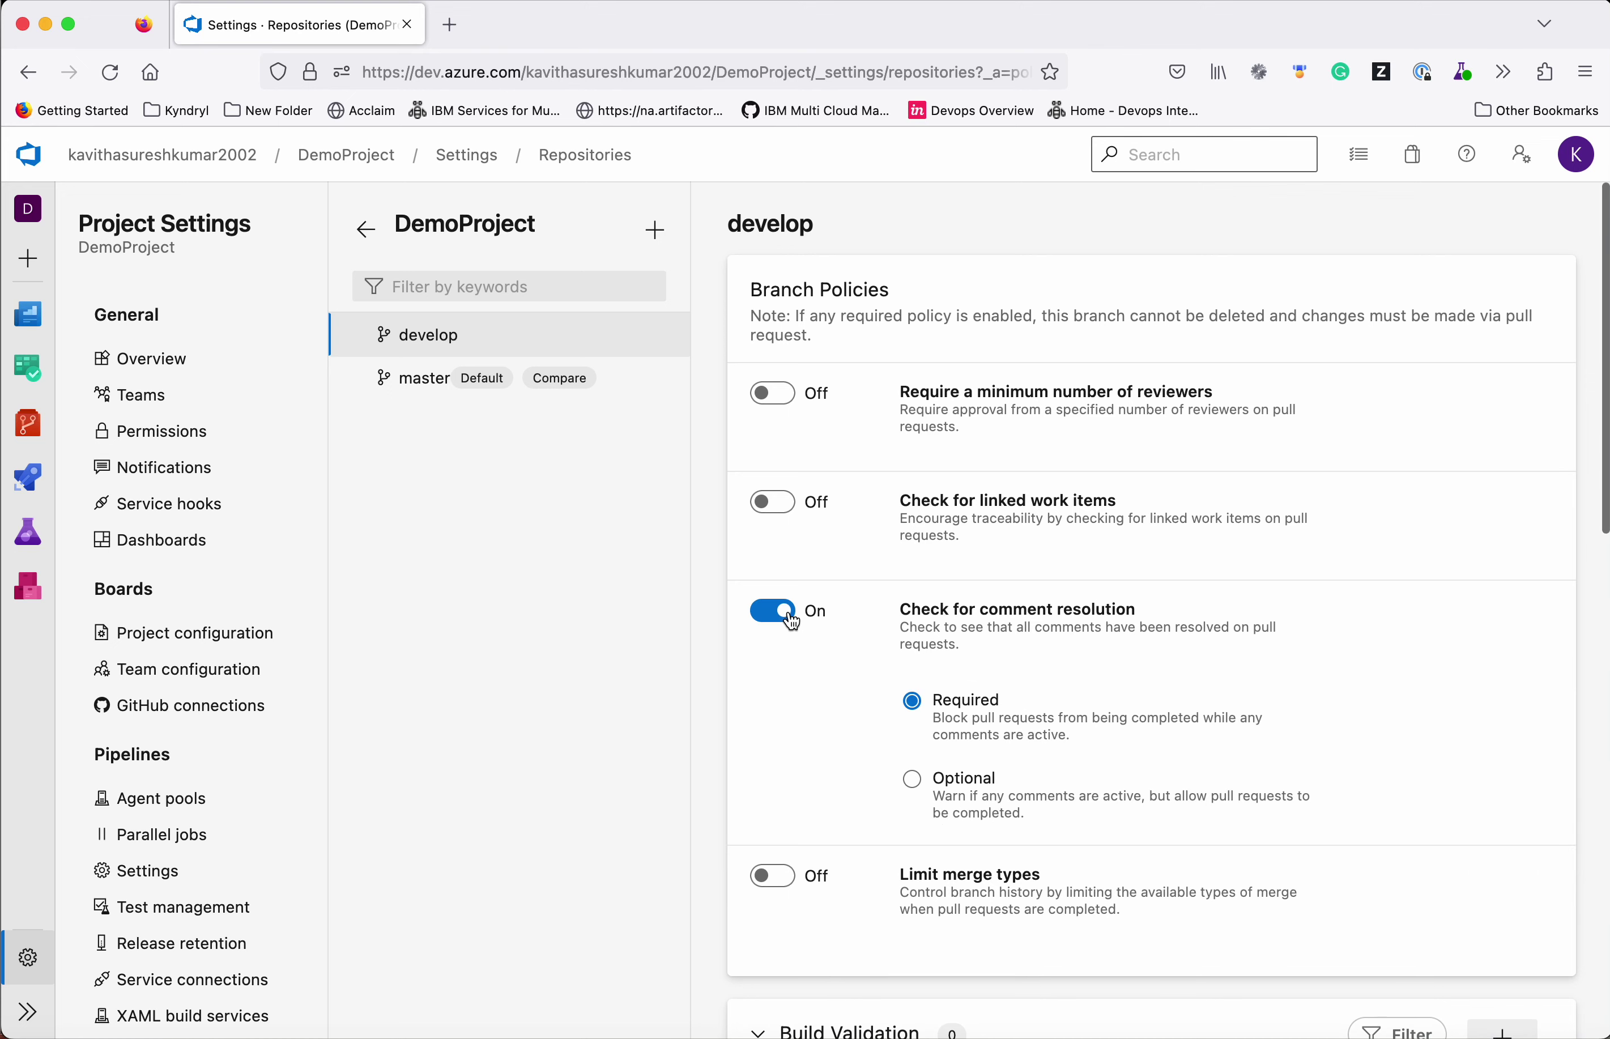
left_click(771, 626)
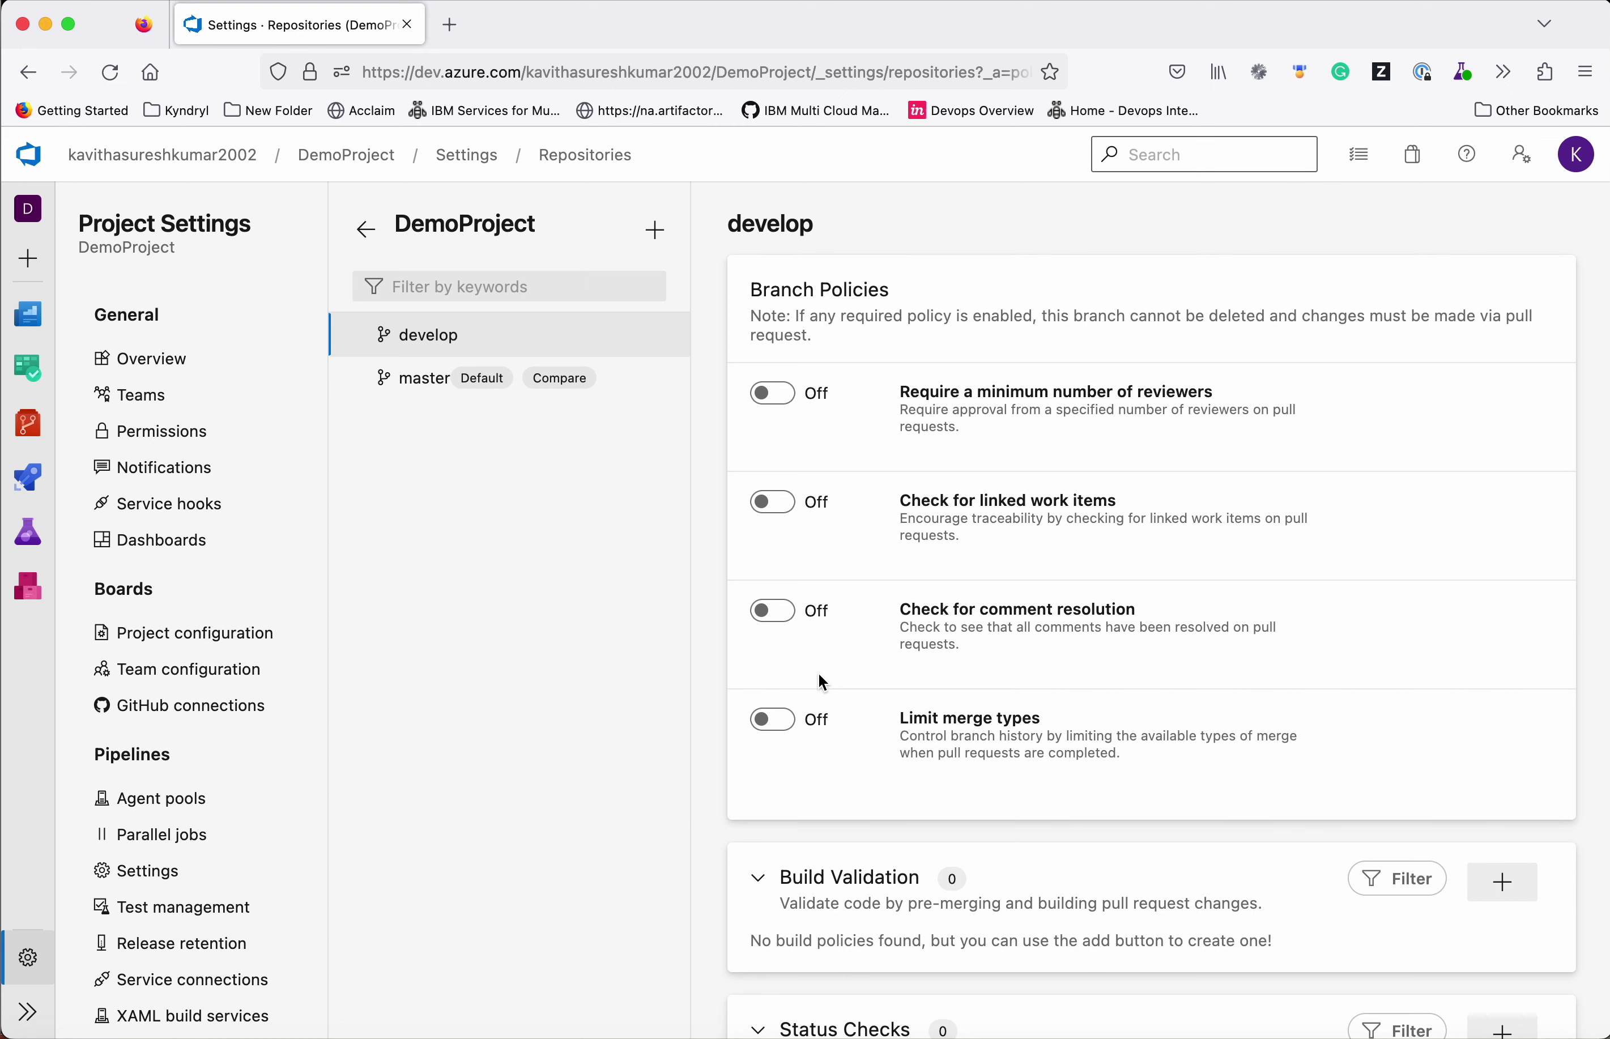
scroll(818, 673, "down", 10)
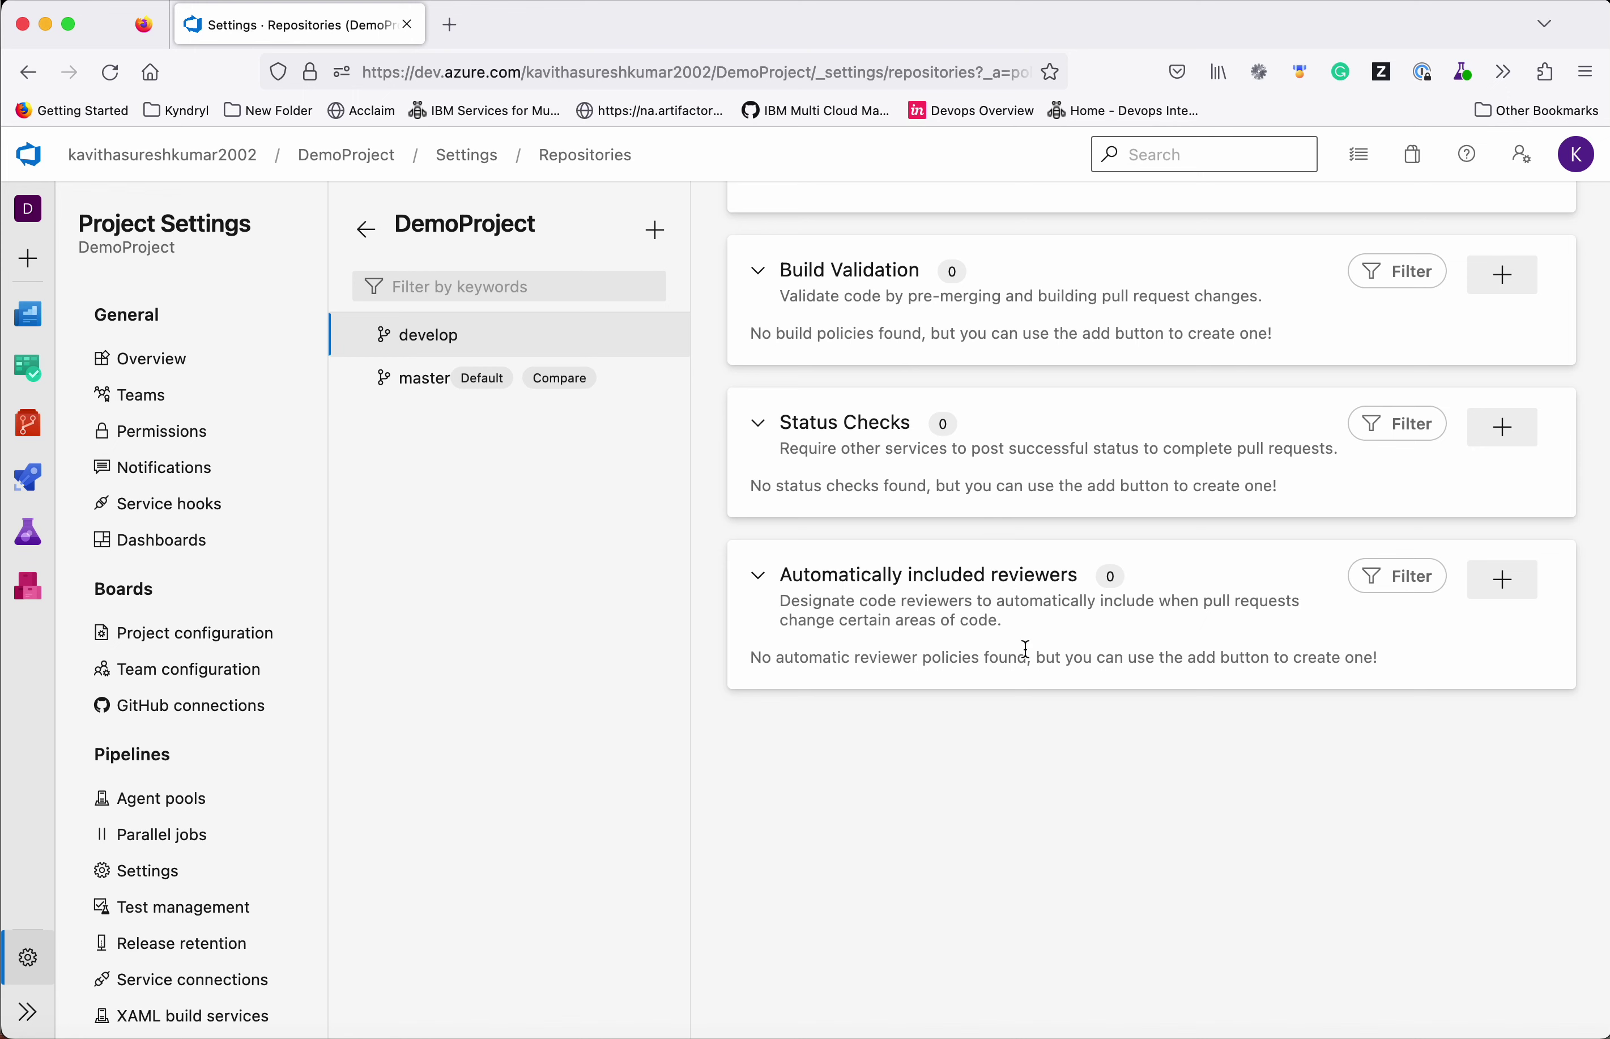
scroll(1024, 648, "up", 10)
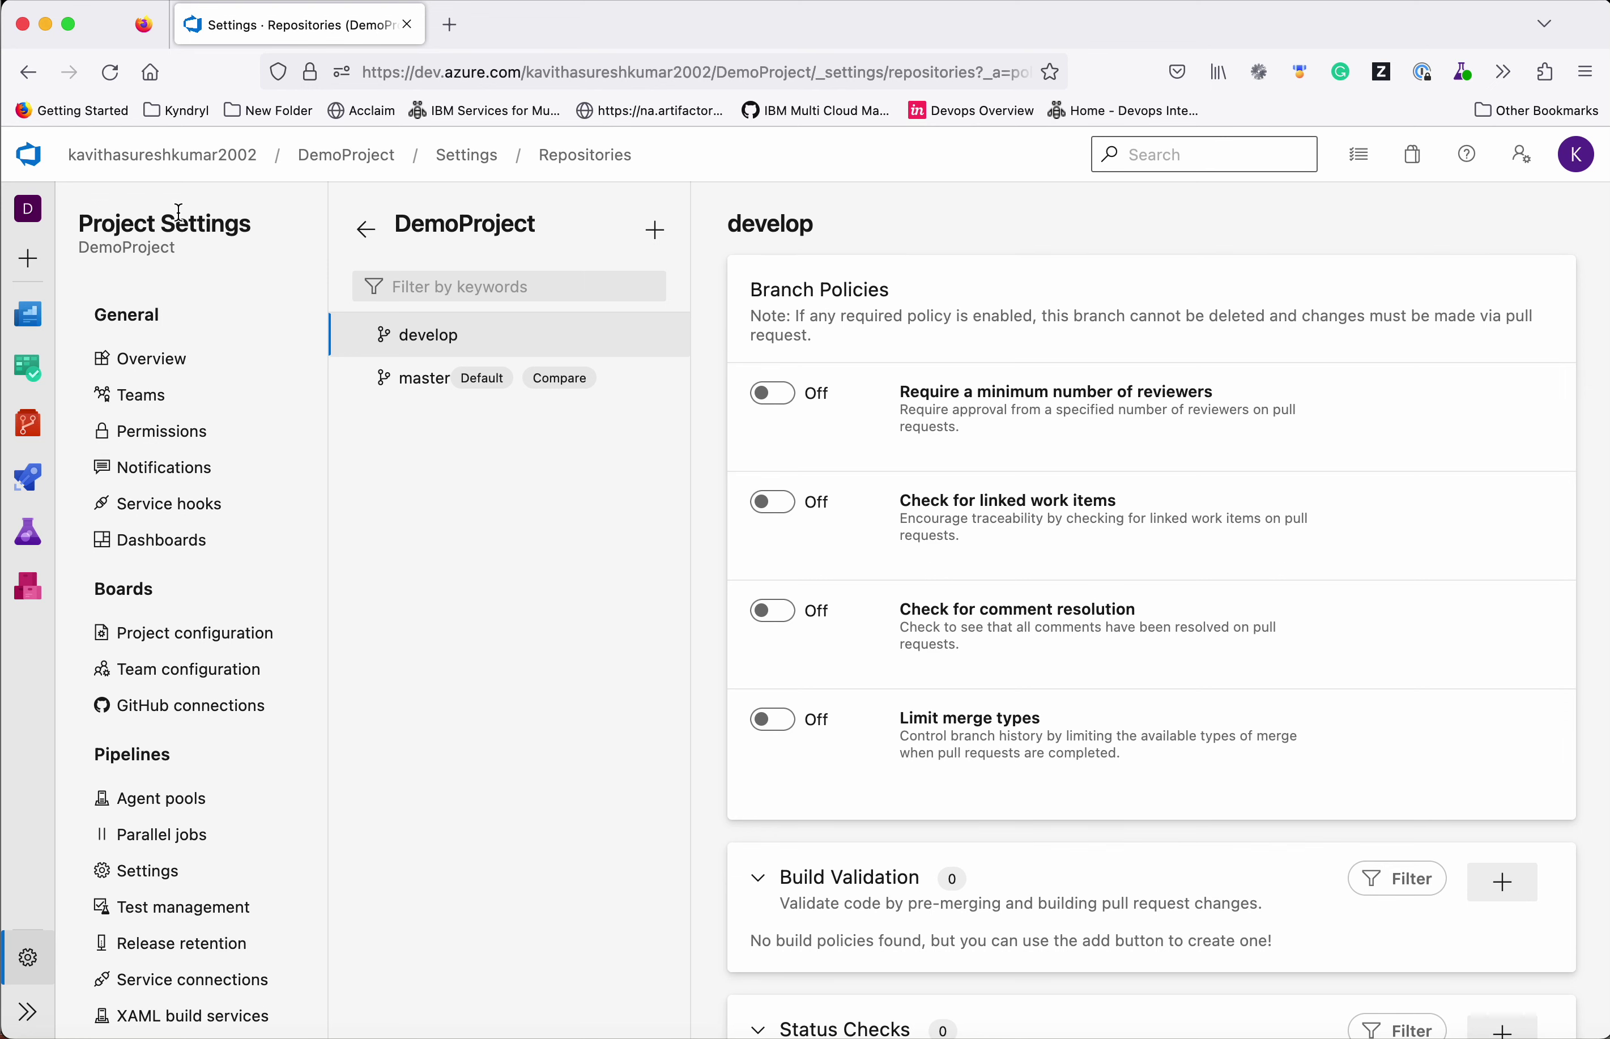
- View the commit history of develop and of master, including the merge, revert and cherry-pick commits
mouse_move(39, 438)
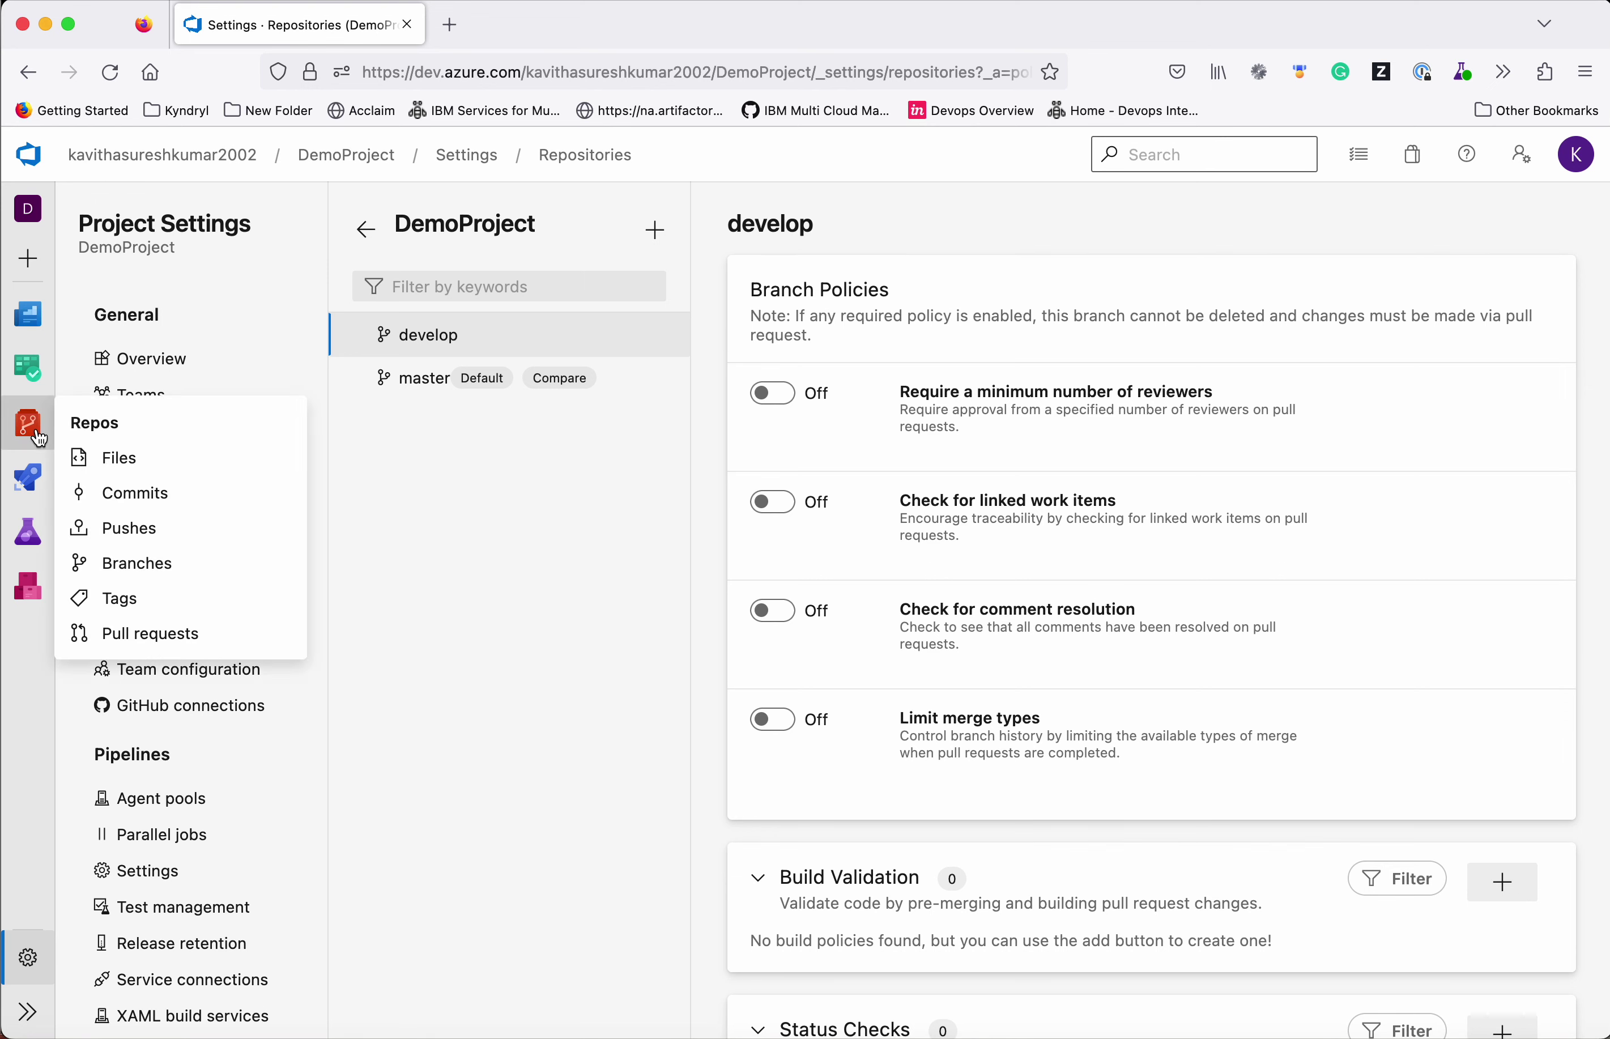
left_click(126, 497)
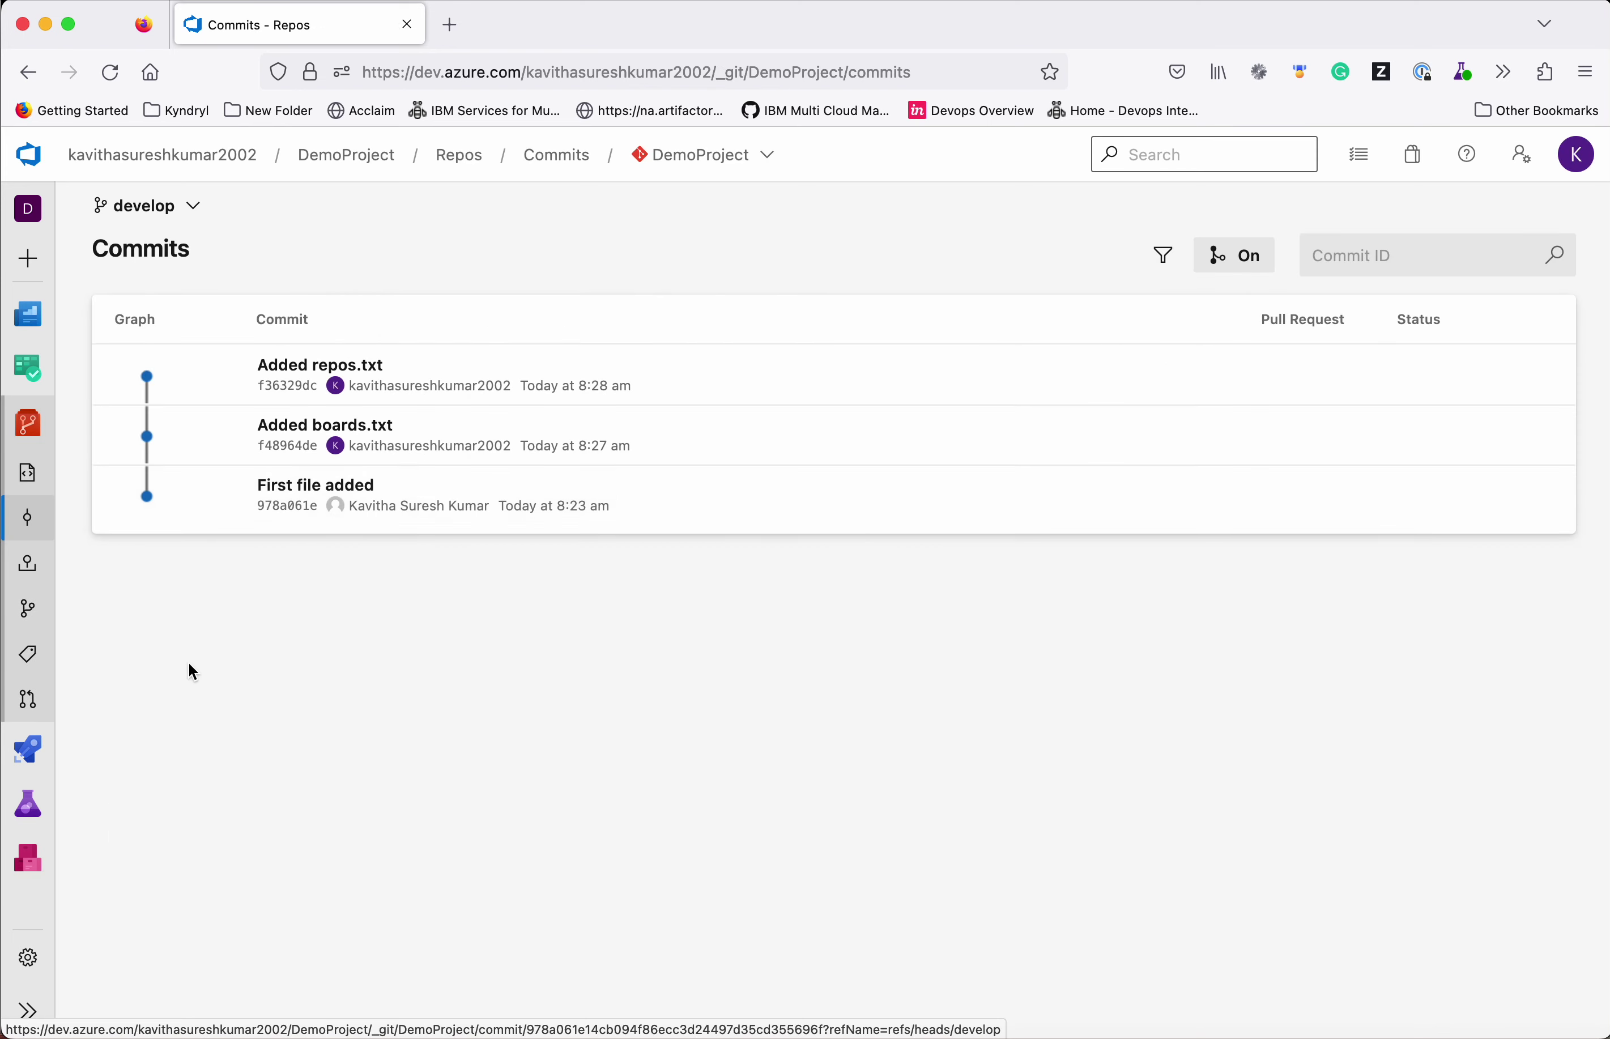
left_click(192, 202)
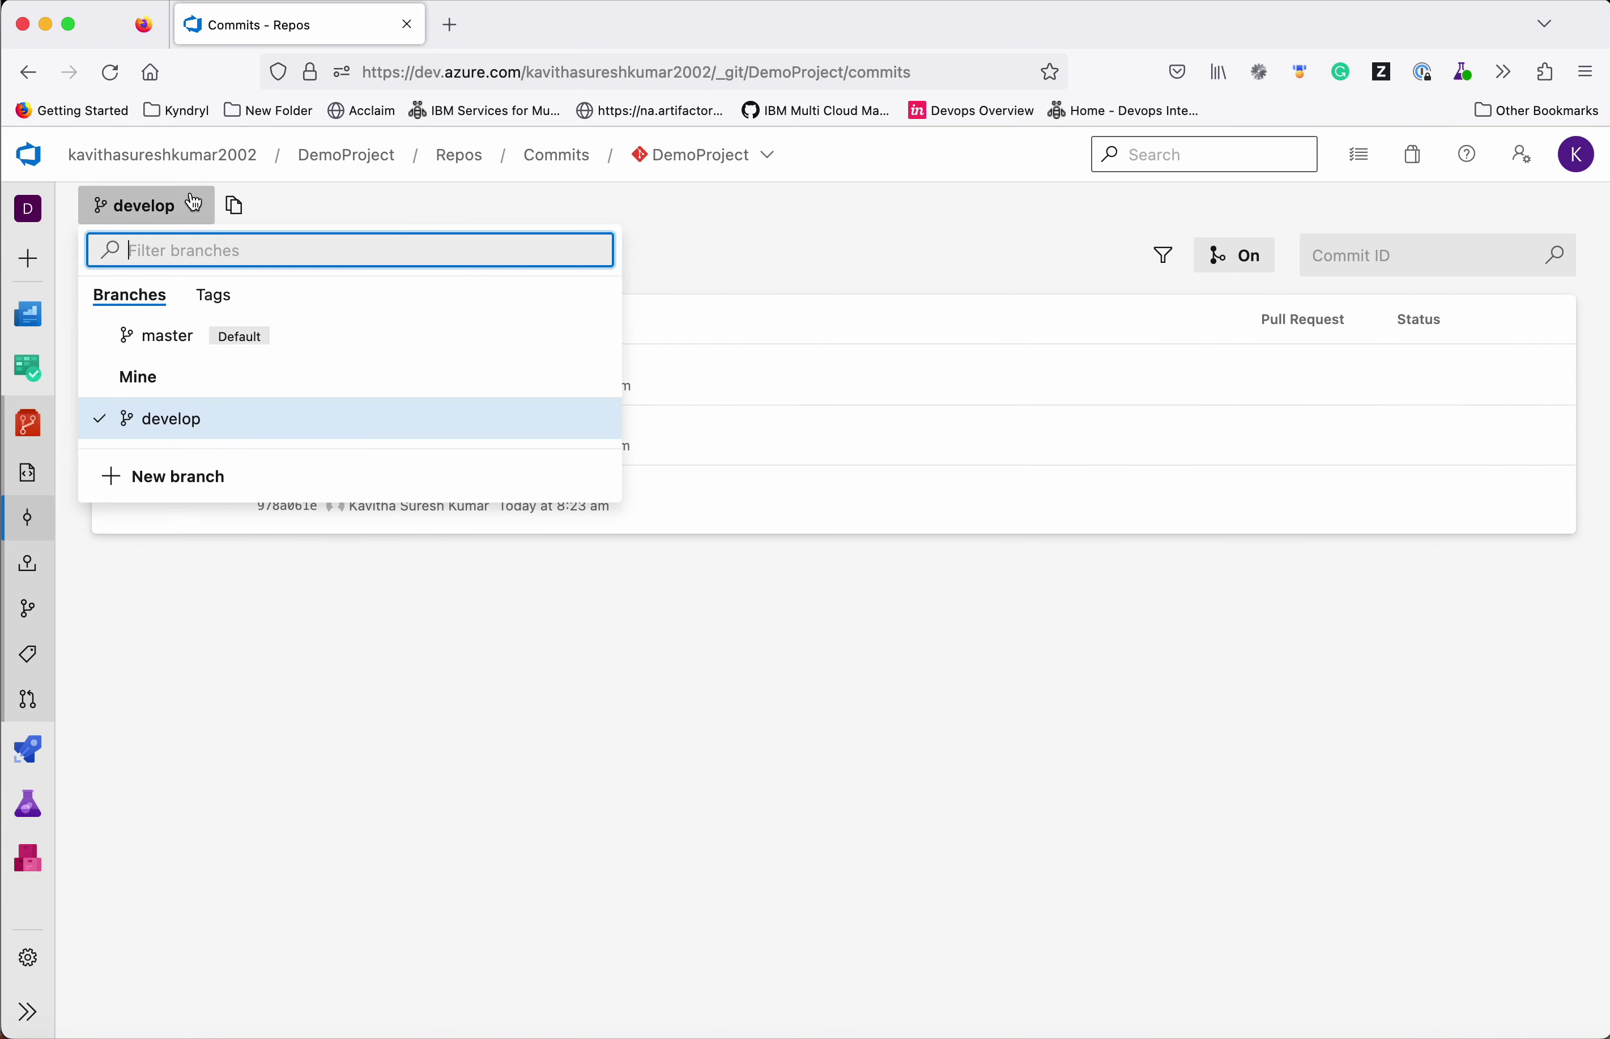
left_click(159, 333)
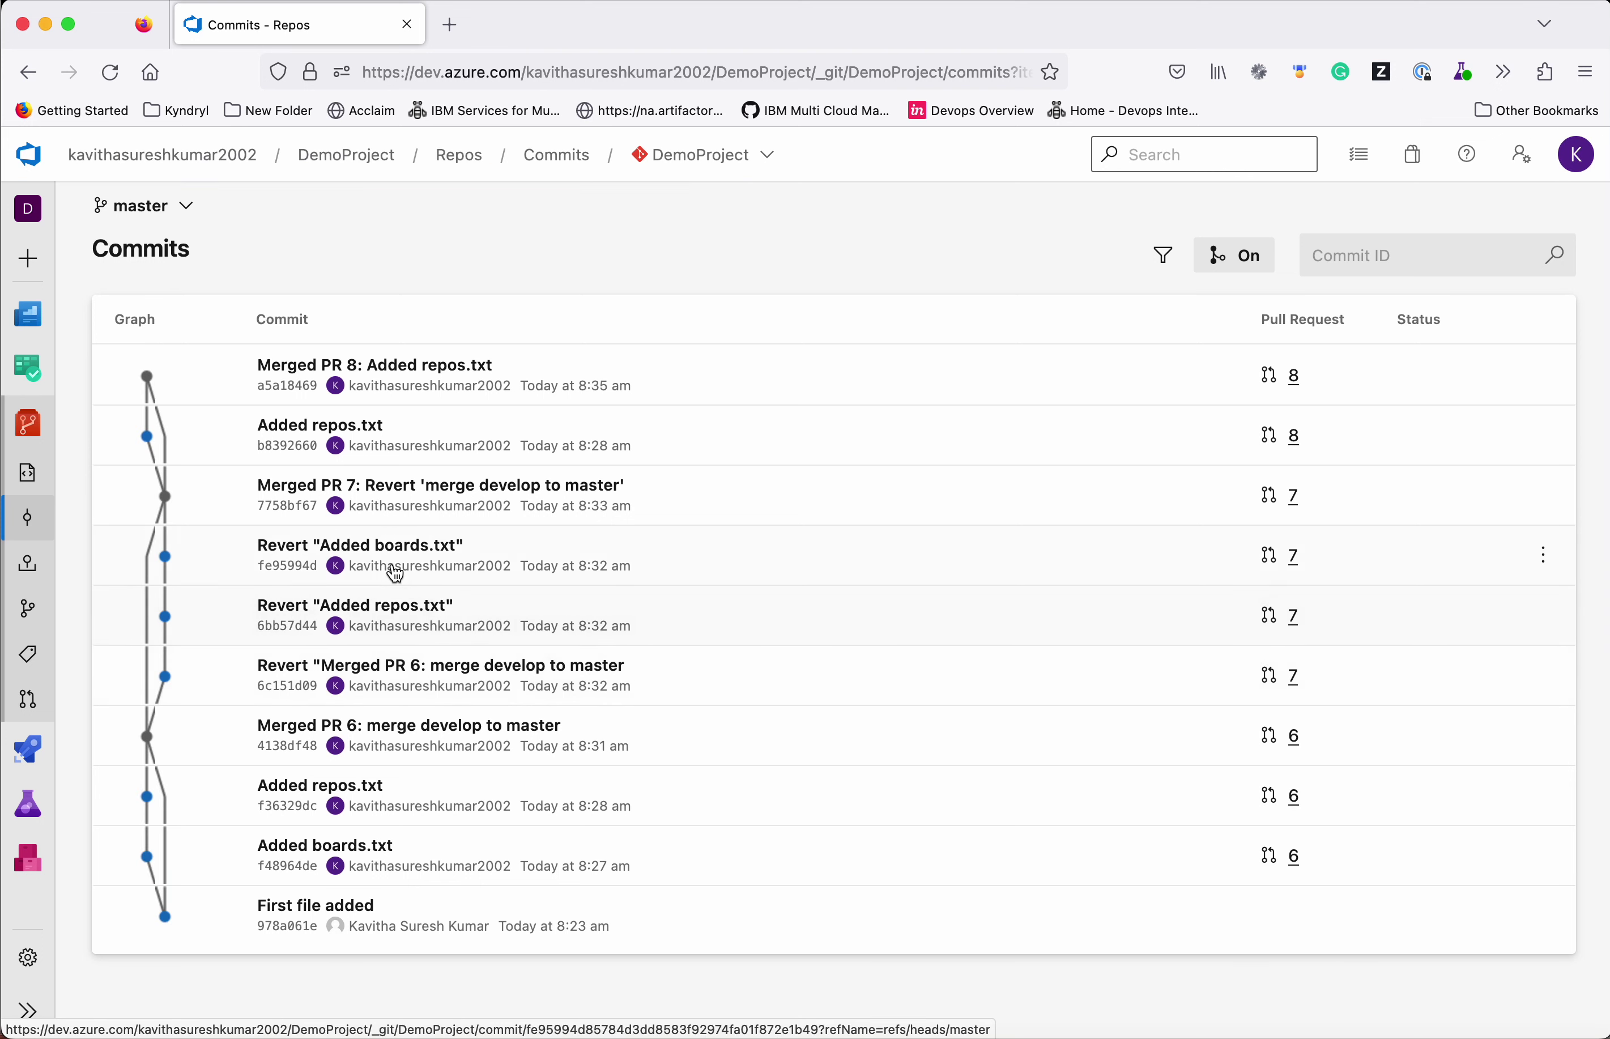